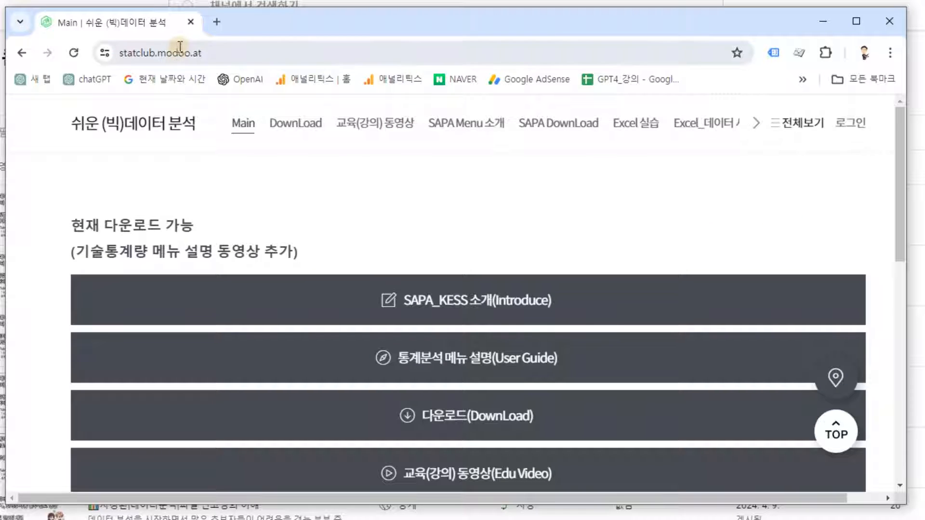
Open the Google Sheets link in the free/paid lecture video list post on the site's 11_Youtube 멤버스 board.
{"action": "left_click", "coordinate": [215, 52]}
{"action": "scroll", "coordinate": [522, 196], "scroll_direction": "down", "scroll_amount": 2}
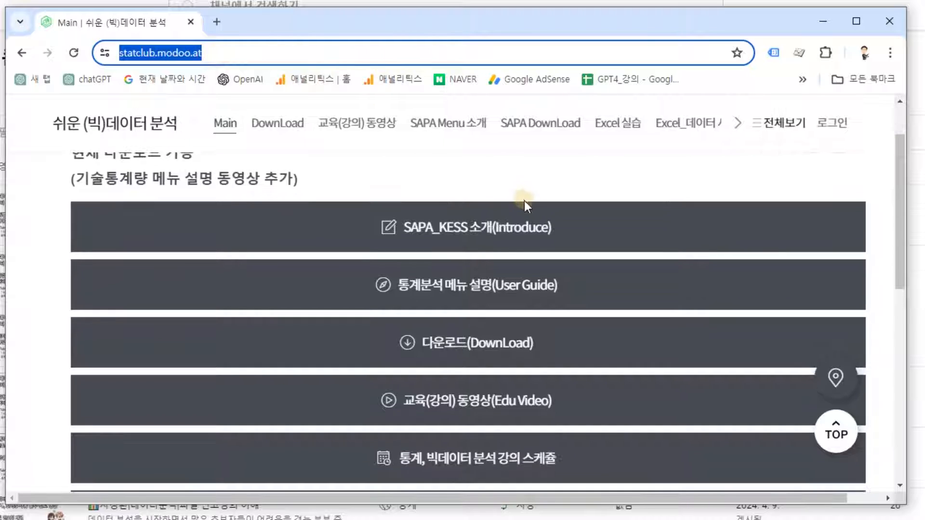
{"action": "left_click", "coordinate": [518, 399]}
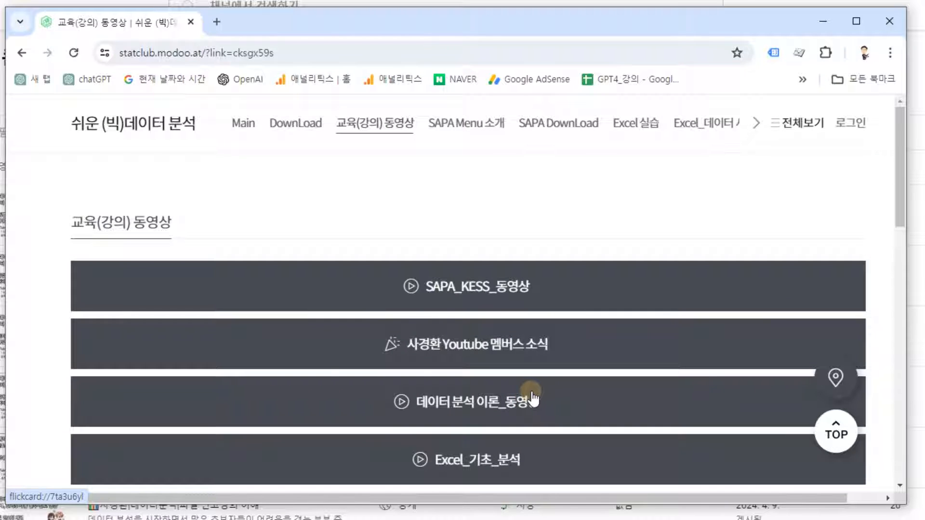
{"action": "left_click", "coordinate": [527, 351]}
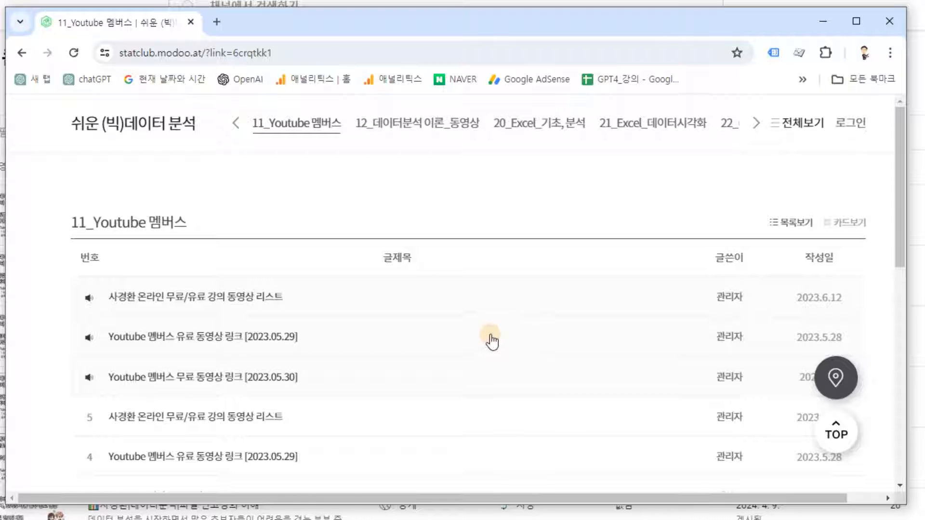
{"action": "left_click", "coordinate": [183, 298]}
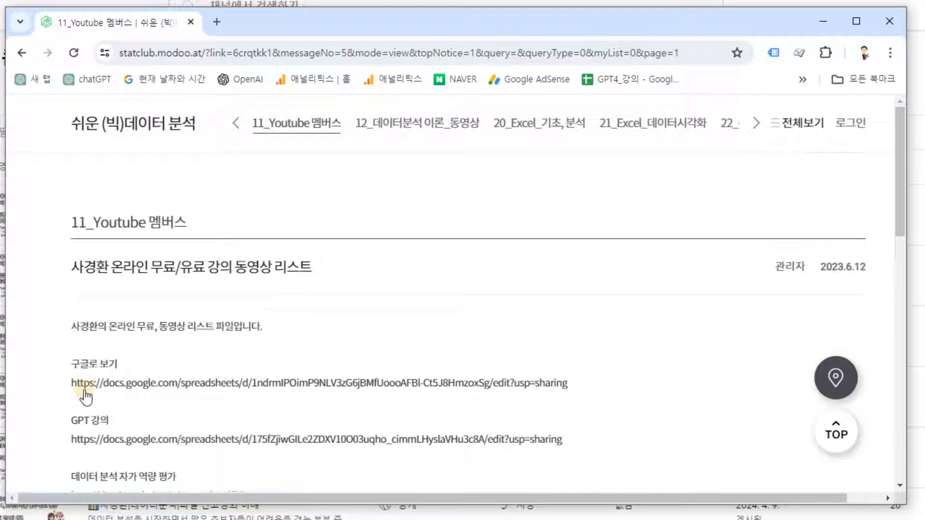
{"action": "left_click", "coordinate": [361, 385]}
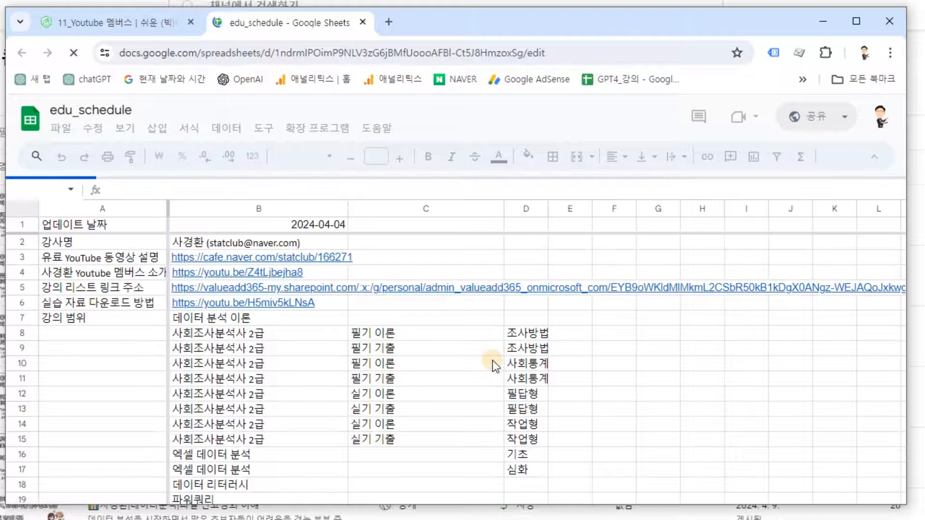
Look through the overview sheet of edu_schedule and the course list on the 10_62_사조사_작업형기출 sheet.
{"action": "scroll", "coordinate": [493, 360], "scroll_direction": "down", "scroll_amount": 5}
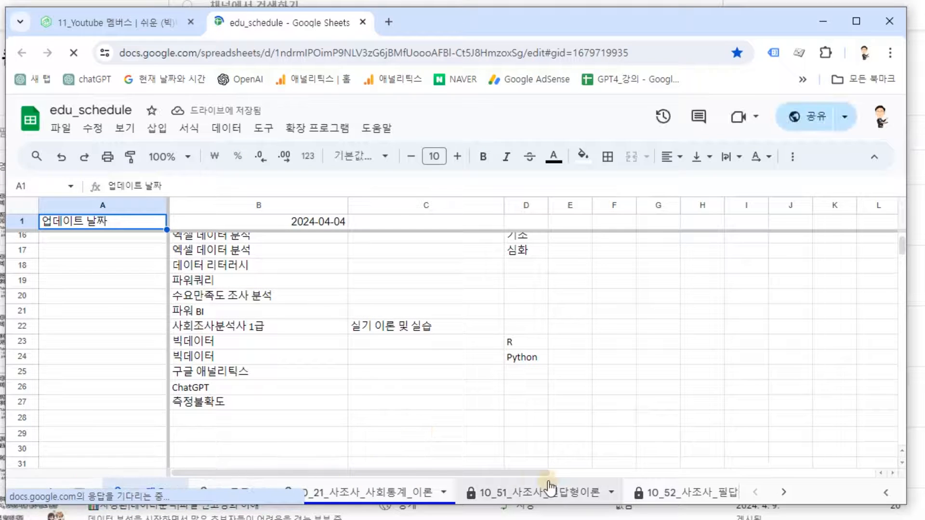
{"action": "left_click", "coordinate": [783, 492]}
{"action": "left_click", "coordinate": [784, 494]}
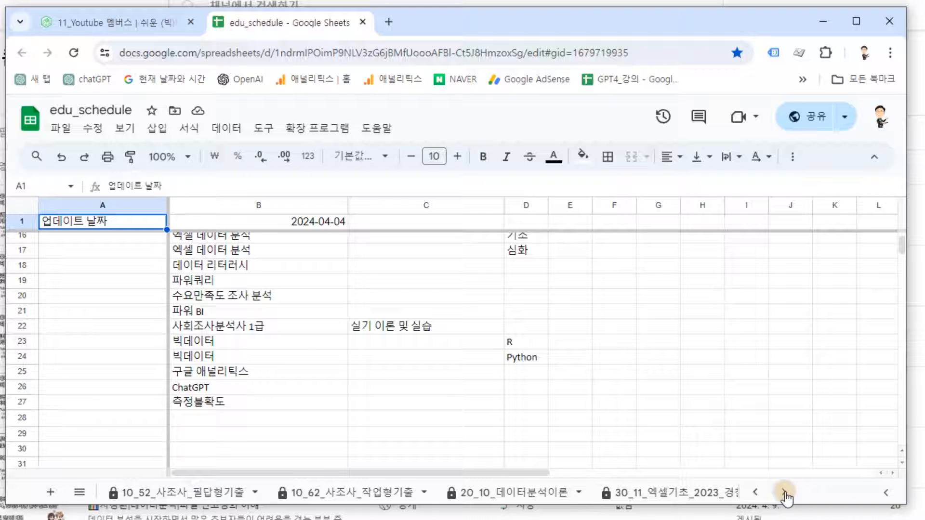
{"action": "left_click", "coordinate": [548, 496]}
{"action": "left_click", "coordinate": [347, 493]}
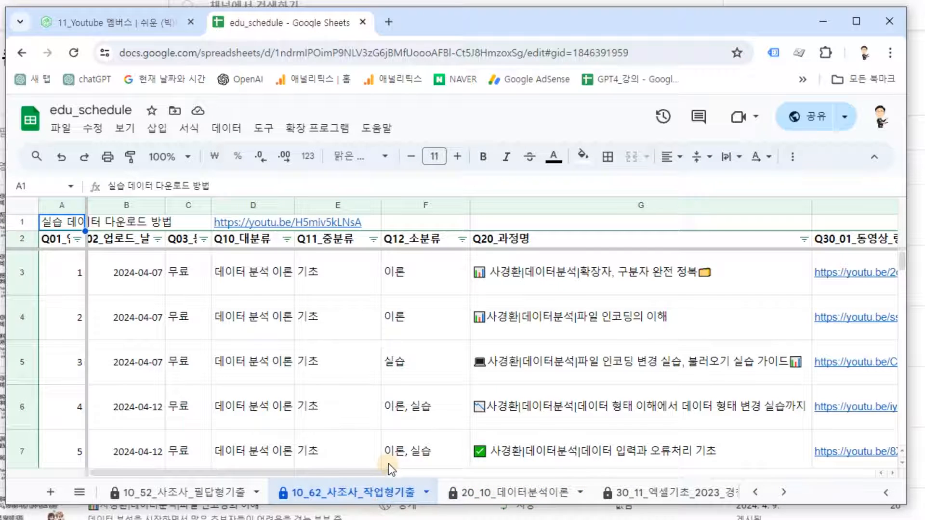
{"action": "scroll", "coordinate": [388, 463], "scroll_direction": "down", "scroll_amount": 3}
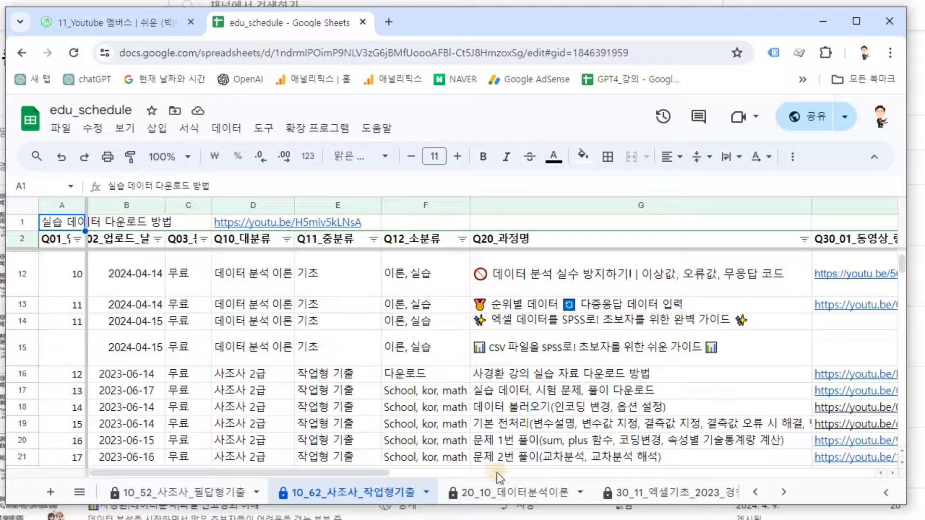
Open the 20_10_데이터분석이론 sheet and go through the course titles in G3 to G10.
{"action": "left_click", "coordinate": [506, 492]}
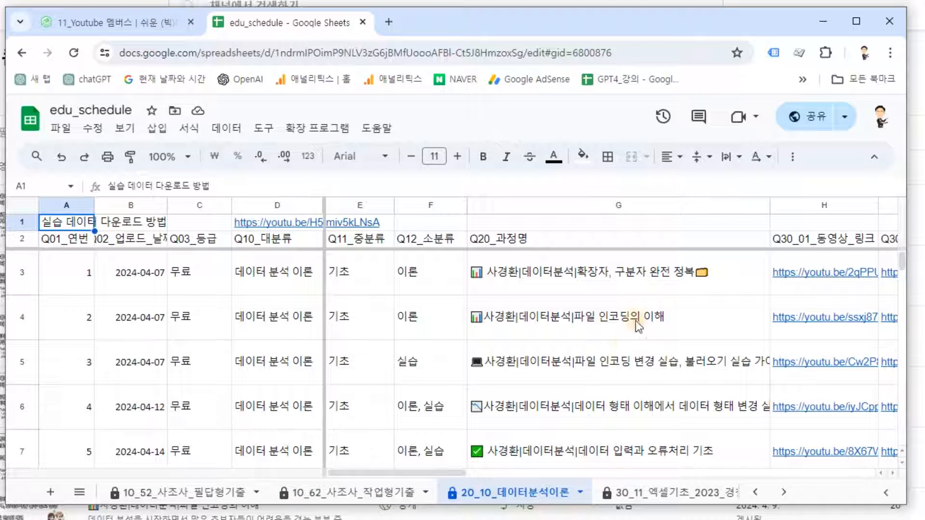
{"action": "left_click", "coordinate": [638, 279]}
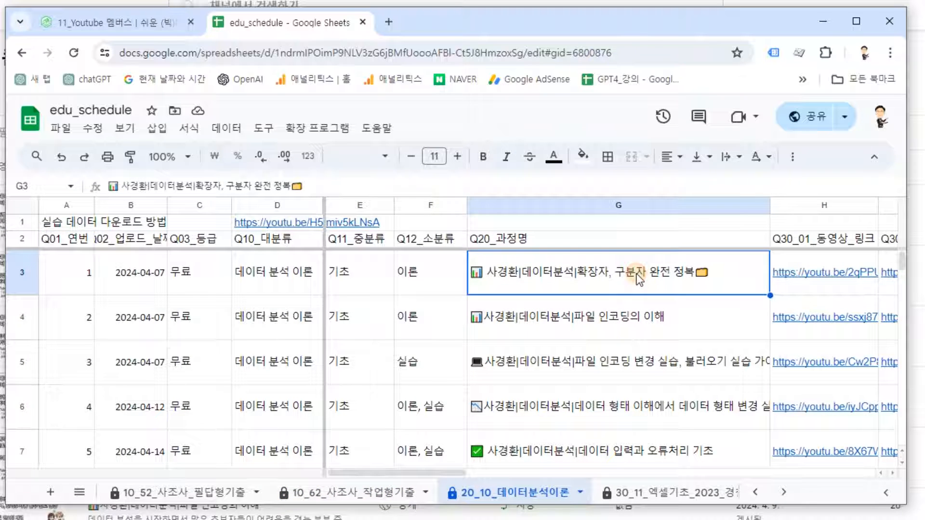
{"action": "left_click", "coordinate": [611, 327]}
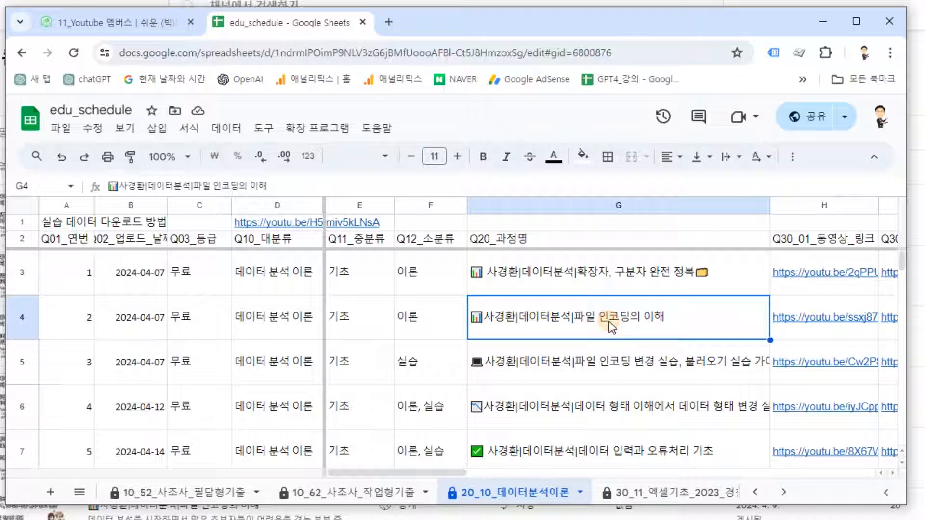
{"action": "left_click", "coordinate": [604, 371]}
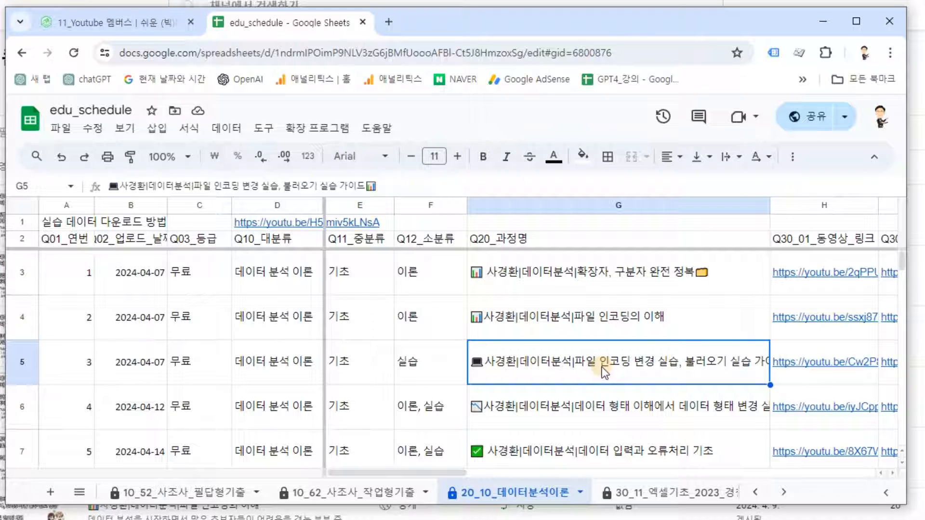
{"action": "scroll", "coordinate": [604, 371], "scroll_direction": "down", "scroll_amount": 2}
{"action": "left_click", "coordinate": [603, 371]}
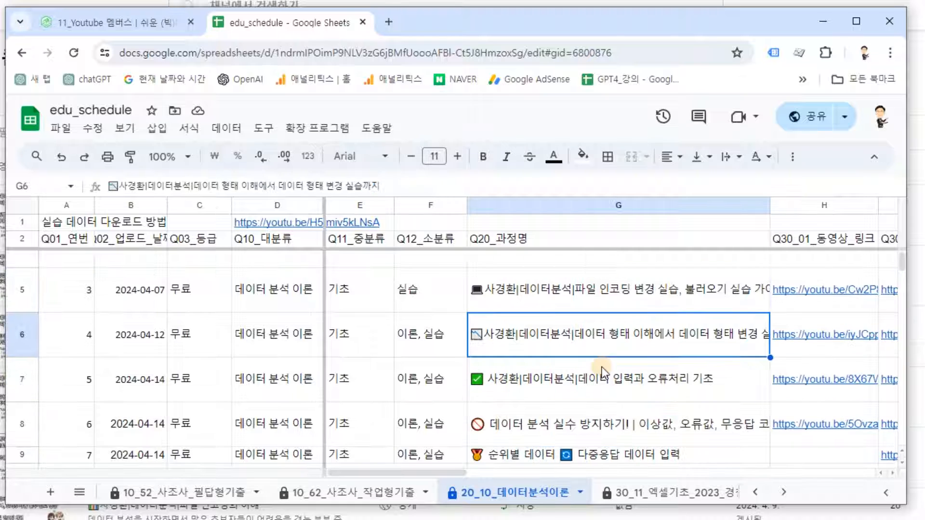
{"action": "left_click", "coordinate": [602, 371]}
{"action": "key", "text": "Down"}
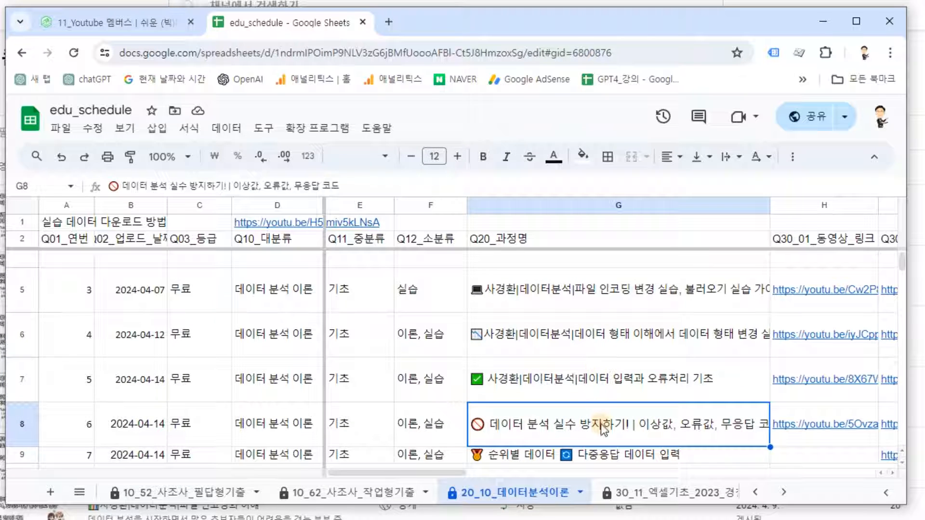
{"action": "key", "text": "Down"}
{"action": "key", "text": "Down"}
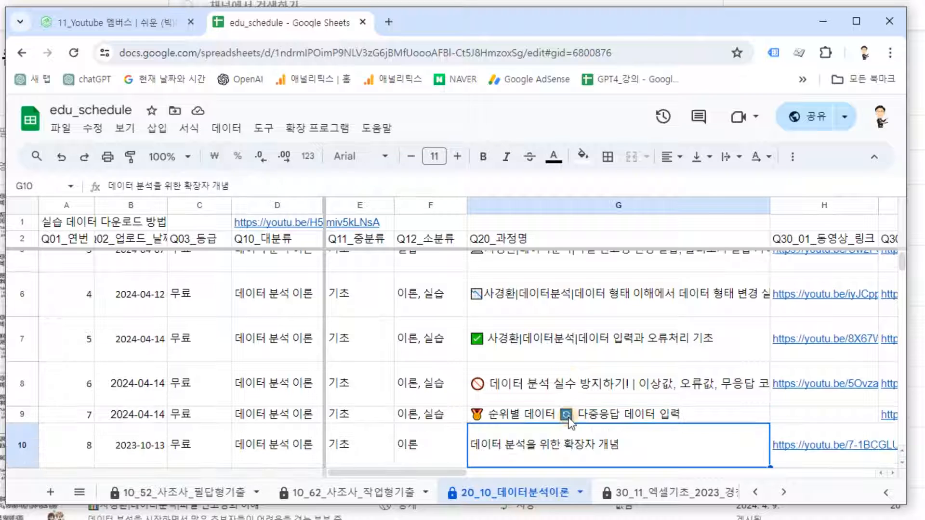
Find the CSV-to-SPSS guide in row 21 and view its practice material link and course description.
{"action": "scroll", "coordinate": [568, 417], "scroll_direction": "down", "scroll_amount": 2}
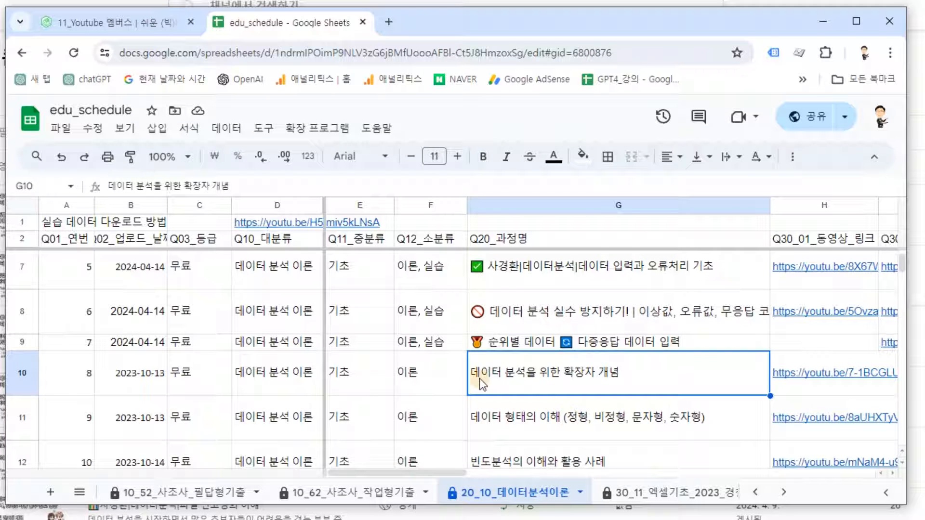
{"action": "scroll", "coordinate": [603, 381], "scroll_direction": "down", "scroll_amount": 5}
{"action": "scroll", "coordinate": [603, 377], "scroll_direction": "down", "scroll_amount": 5}
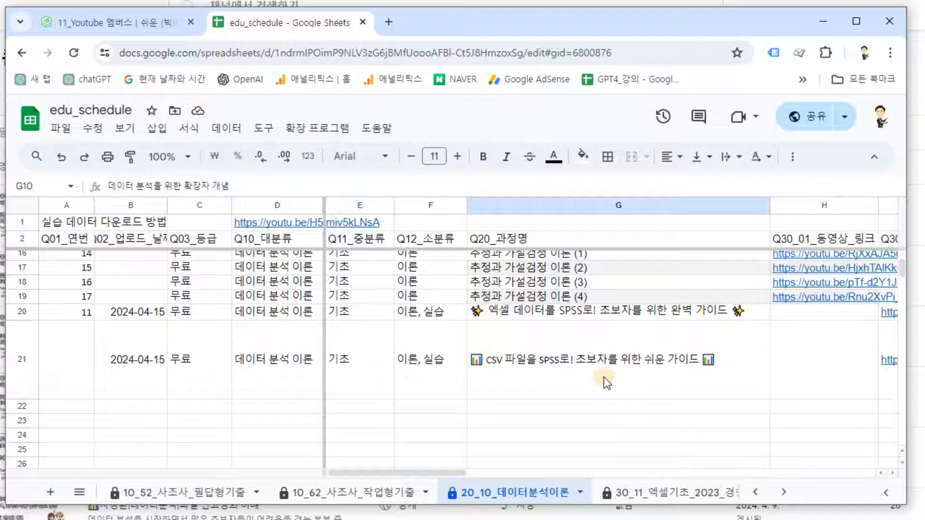
{"action": "left_click", "coordinate": [573, 373]}
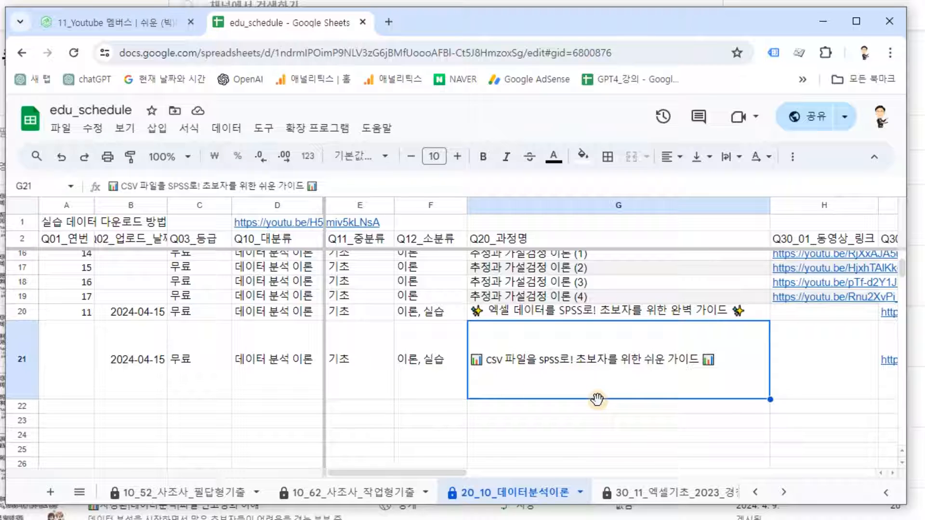
{"action": "key", "text": "Right"}
{"action": "key", "text": "Right"}
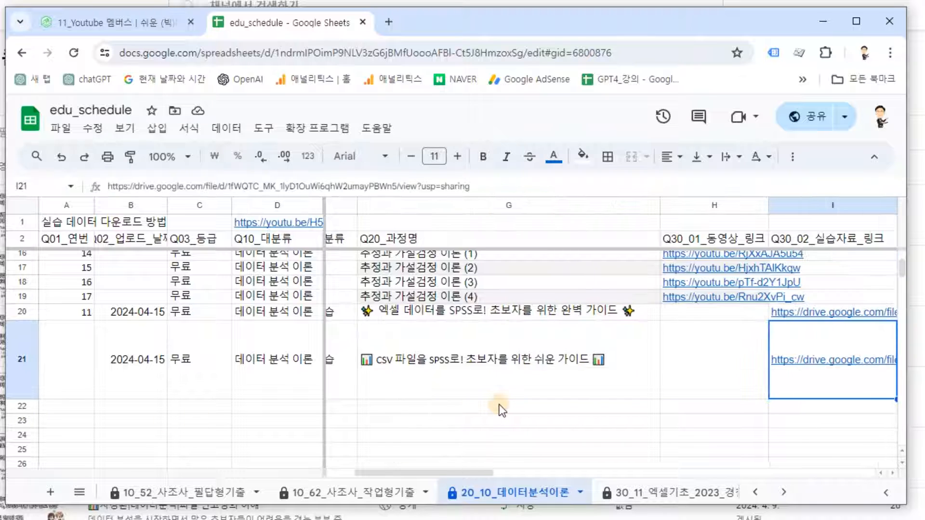
{"action": "key", "text": "Right"}
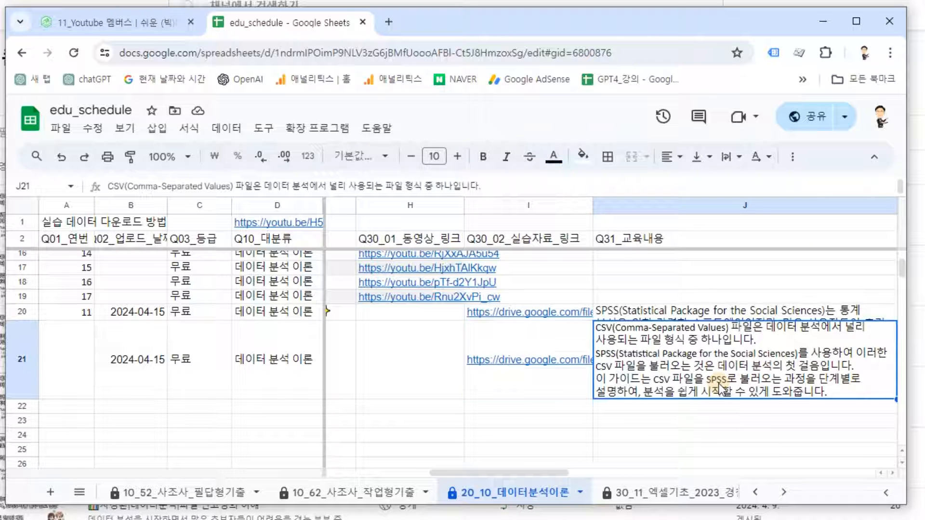
{"action": "key", "text": "Left"}
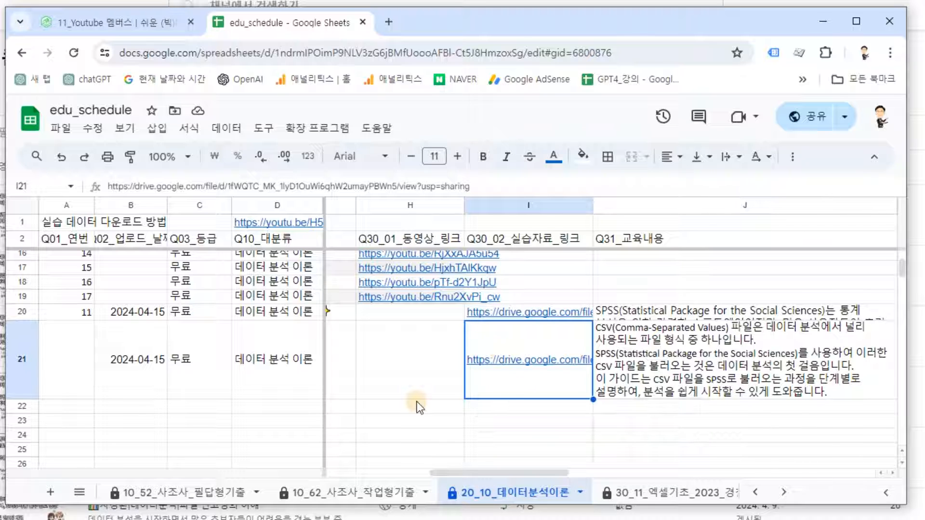
Check the TXT-to-SPSS conversion guide entry on the 20_10_데이터분석이론 sheet and return to 10_62_사조사_작업형기출.
{"action": "left_click", "coordinate": [391, 493]}
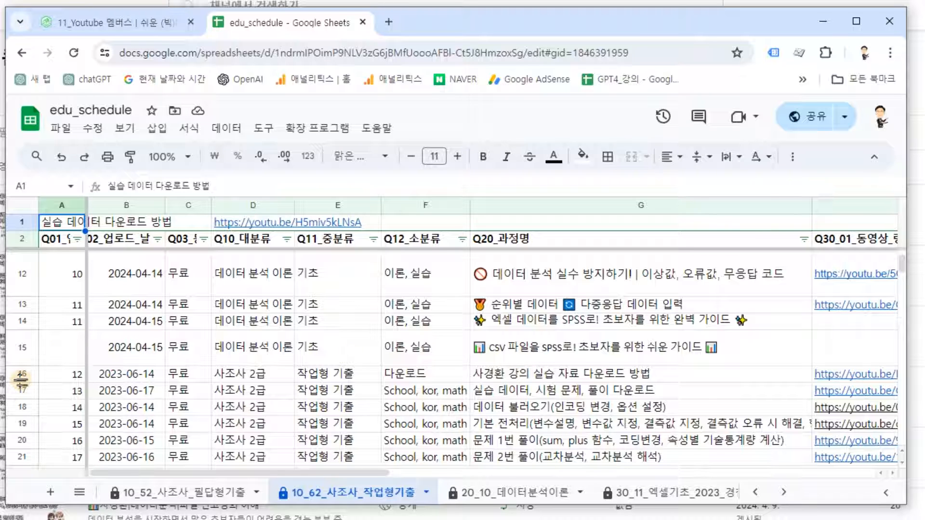
{"action": "key", "text": "ctrl+shift+Page_Down"}
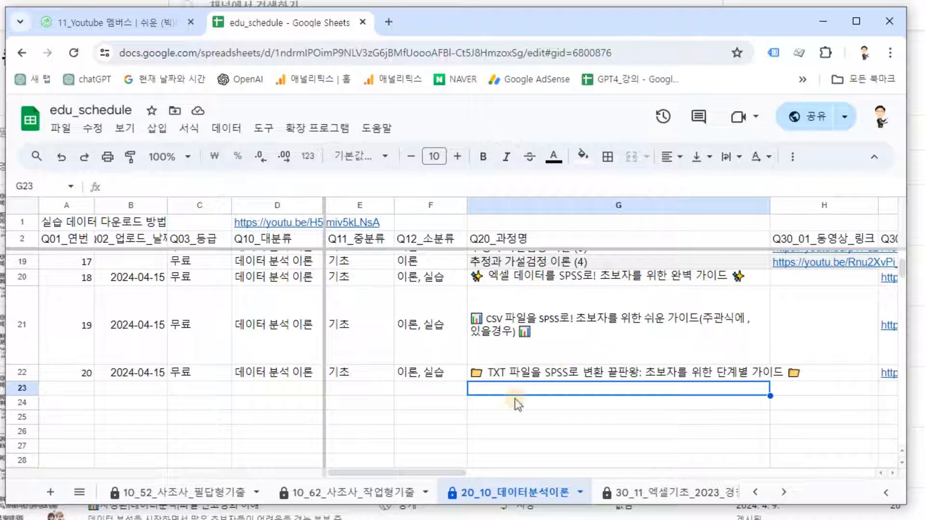
{"action": "left_click", "coordinate": [533, 379]}
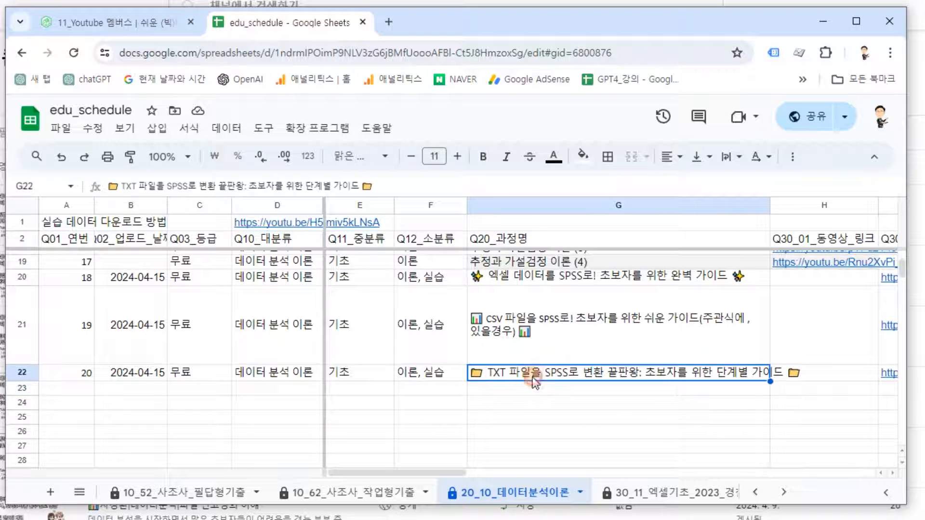
{"action": "key", "text": "ctrl+shift+Page_Up"}
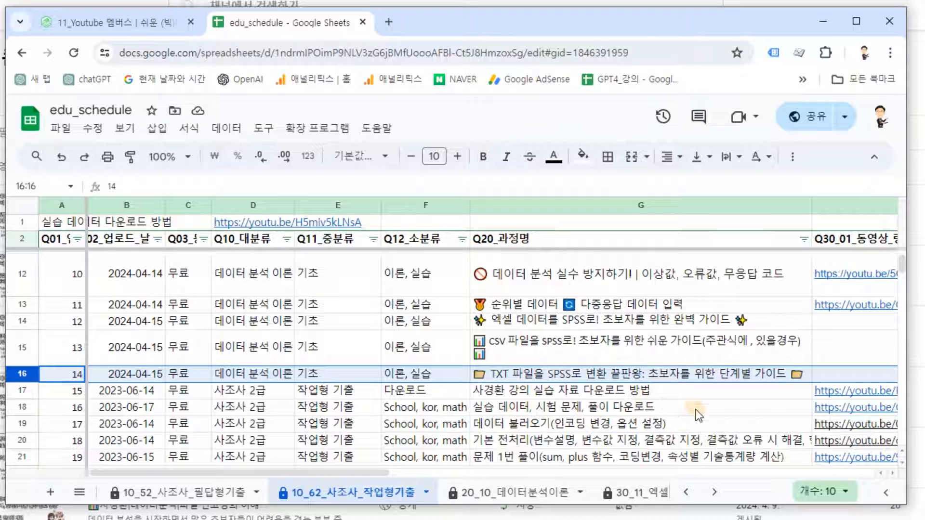
Switch to File Explorer and show the path from 10_2024_10_데이터분석이론 through 2024_04_14_data to the part_01_01_파일인코딩 folder.
{"action": "key", "text": "alt+Tab"}
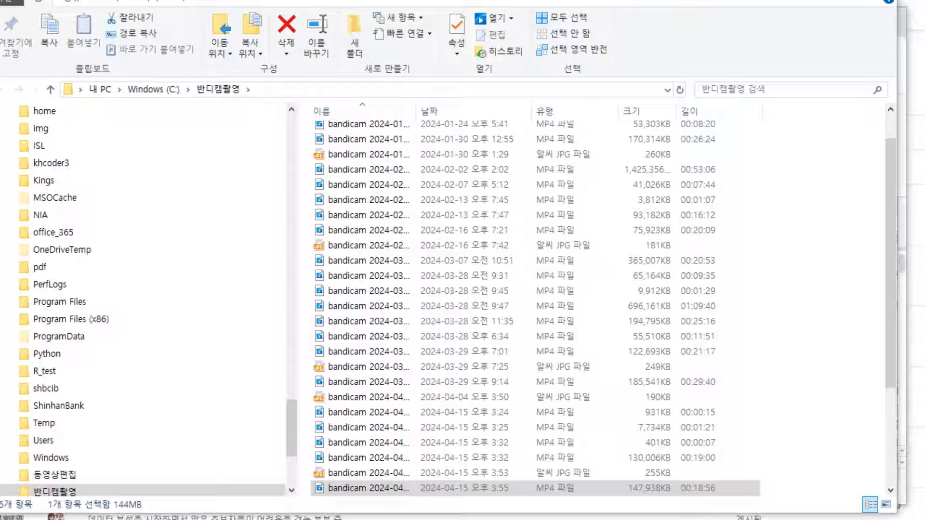
{"action": "key", "text": "alt+Tab"}
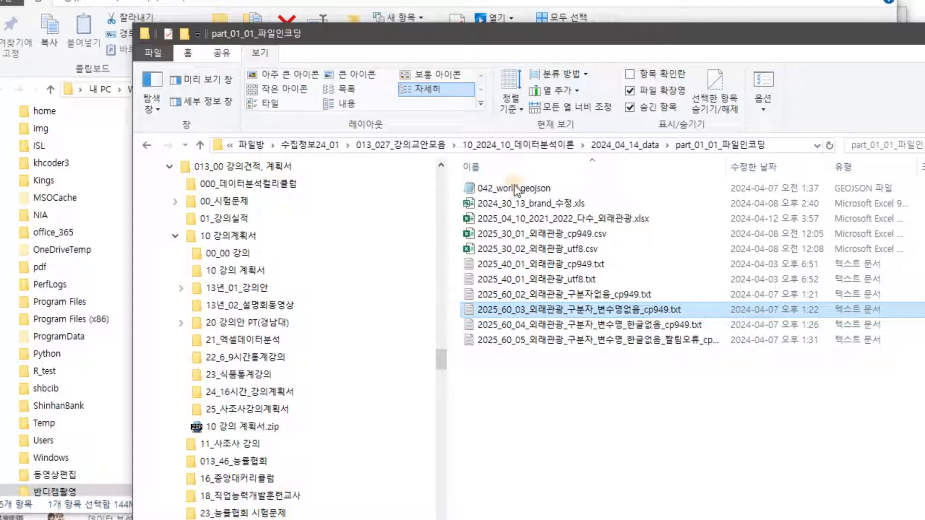
{"action": "left_click", "coordinate": [640, 149]}
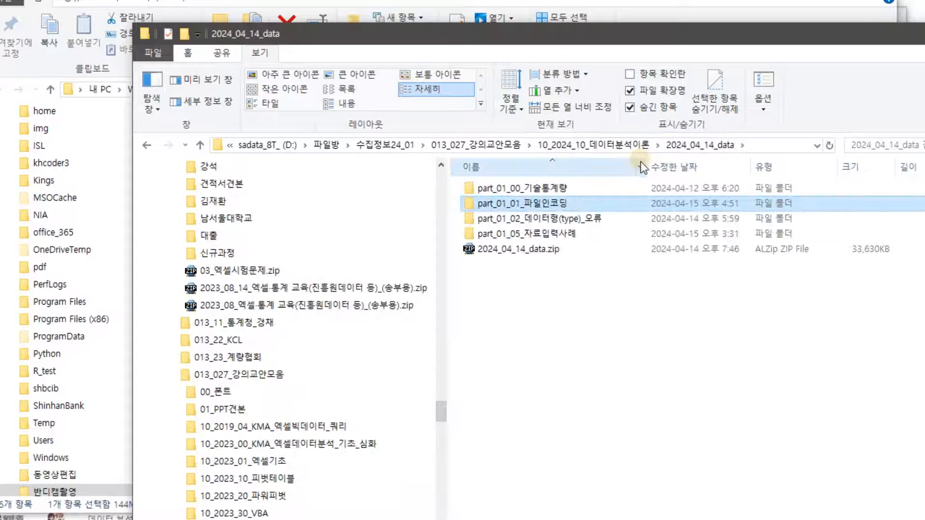
{"action": "left_click", "coordinate": [601, 147]}
{"action": "double_click", "coordinate": [525, 189]}
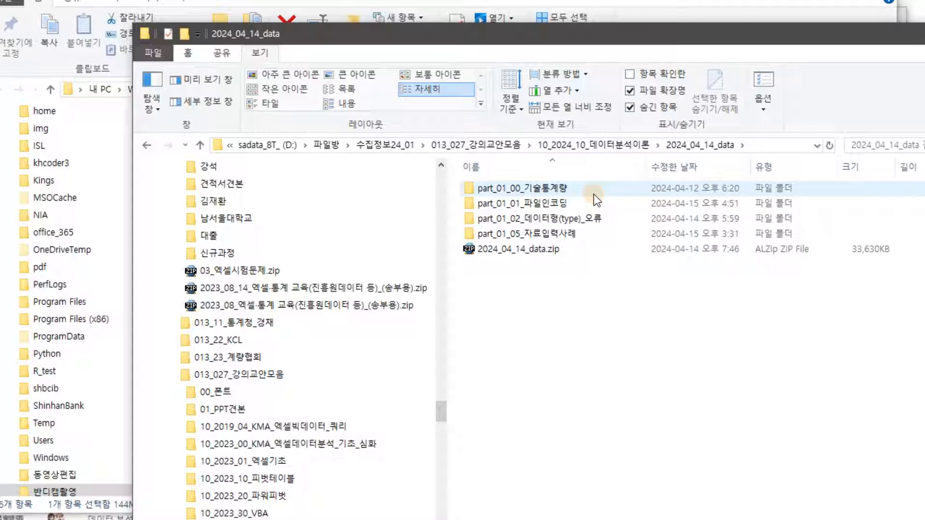
{"action": "left_click", "coordinate": [560, 206]}
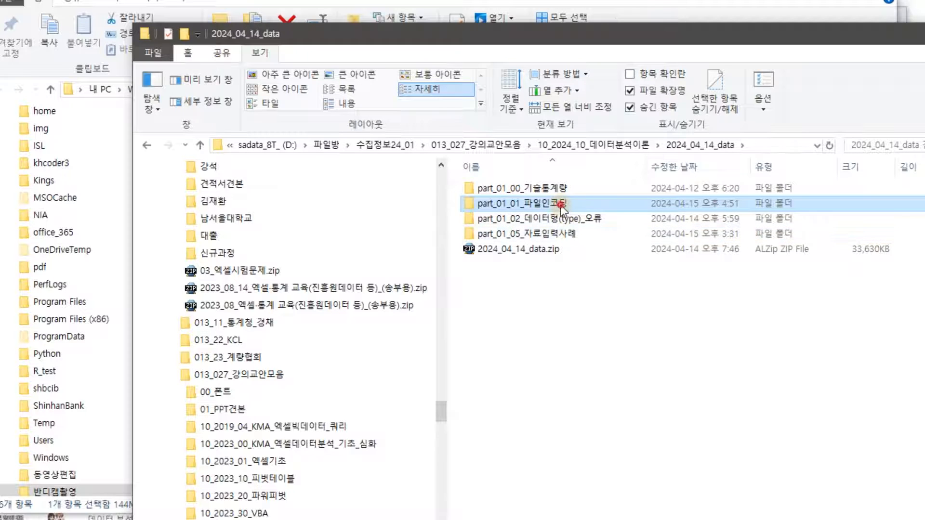
{"action": "double_click", "coordinate": [560, 204]}
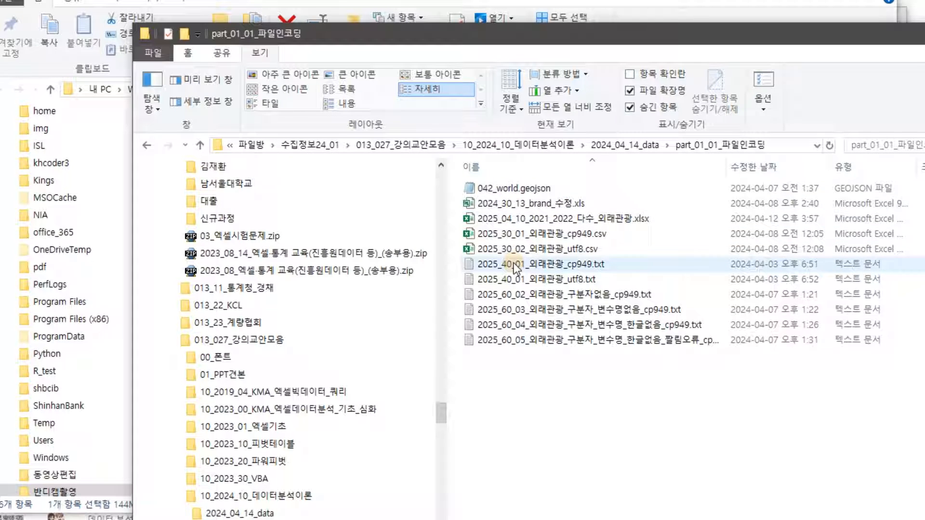
Move the part_01_01_파일인코딩 window up and look over its cp949 and utf8 practice files.
{"action": "left_click_drag", "start_coordinate": [583, 34], "coordinate": [524, 0]}
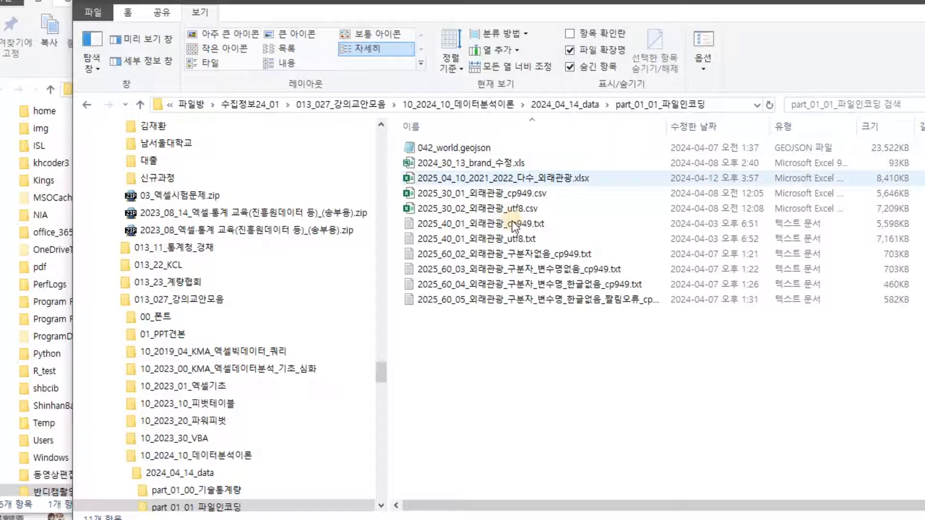
{"action": "left_click", "coordinate": [536, 214]}
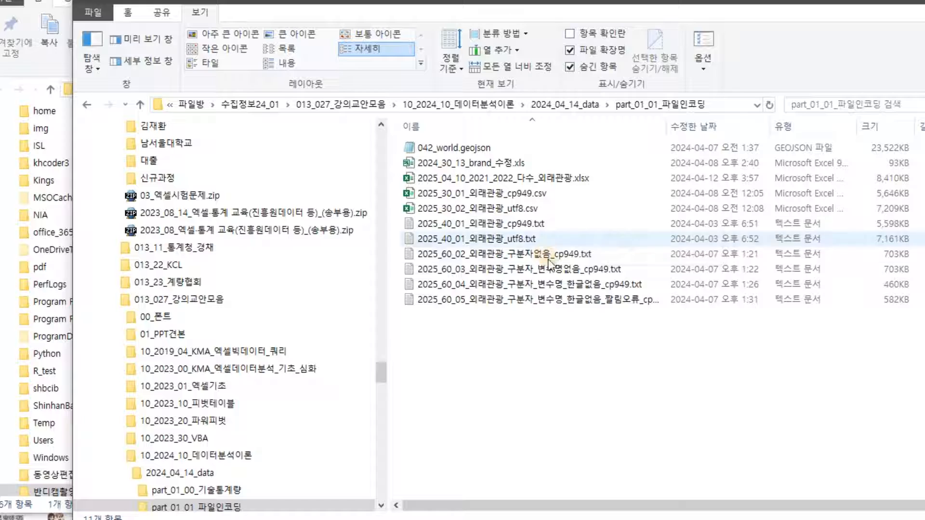
{"action": "left_click", "coordinate": [695, 392]}
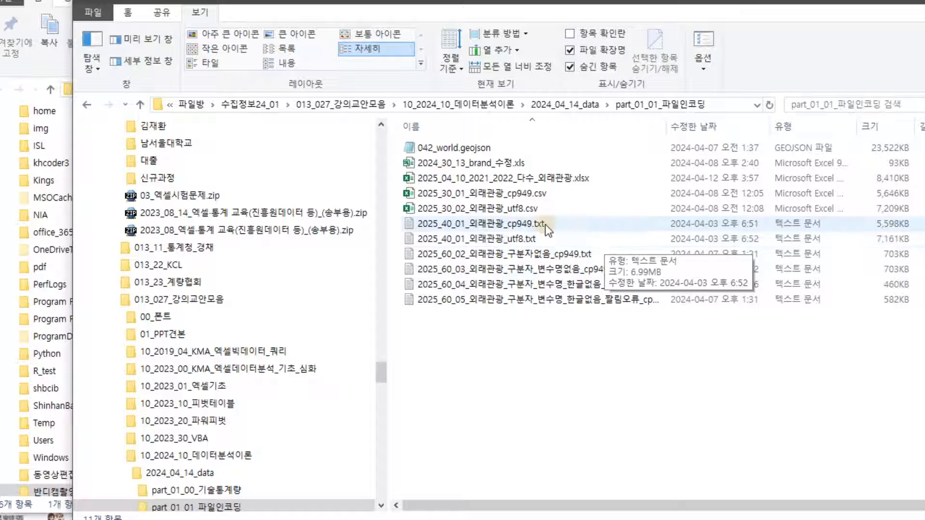
Open 2025_40_01_외래관광_cp949.txt and highlight its variable-name row and the start of the first record.
{"action": "left_click", "coordinate": [512, 226]}
{"action": "double_click", "coordinate": [513, 225]}
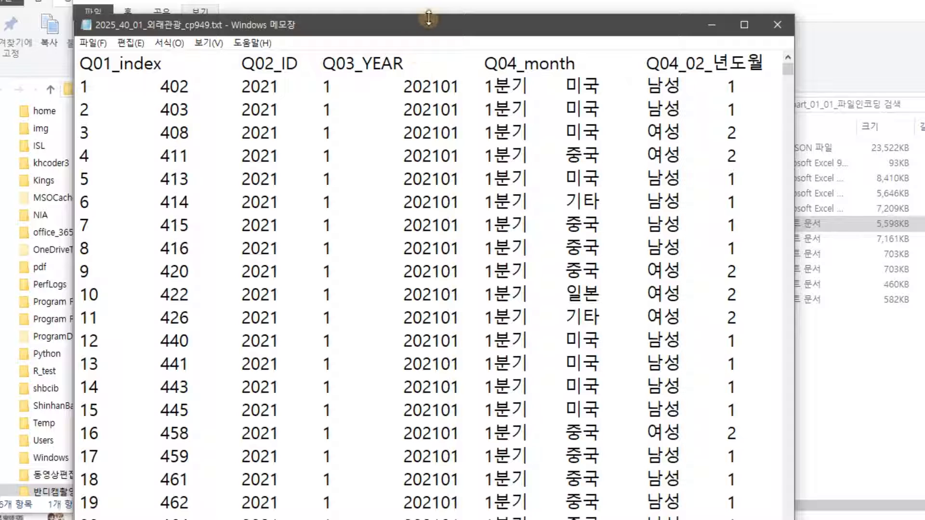
{"action": "mouse_move", "coordinate": [420, 30]}
{"action": "left_mouse_down"}
{"action": "mouse_move", "coordinate": [413, 204]}
{"action": "mouse_move", "coordinate": [412, 104]}
{"action": "mouse_move", "coordinate": [429, 42]}
{"action": "left_mouse_up"}
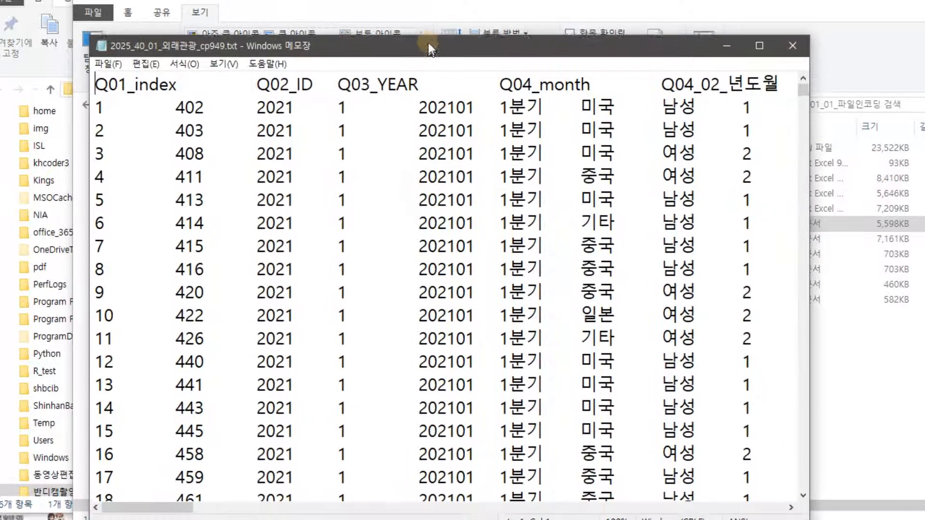
{"action": "left_click_drag", "start_coordinate": [95, 77], "coordinate": [651, 105]}
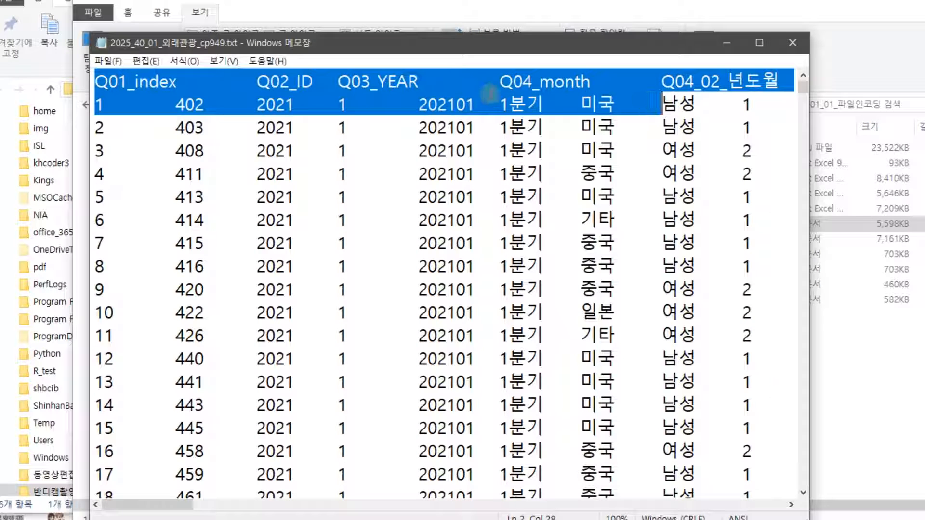
{"action": "left_click", "coordinate": [464, 84]}
{"action": "left_click", "coordinate": [108, 60]}
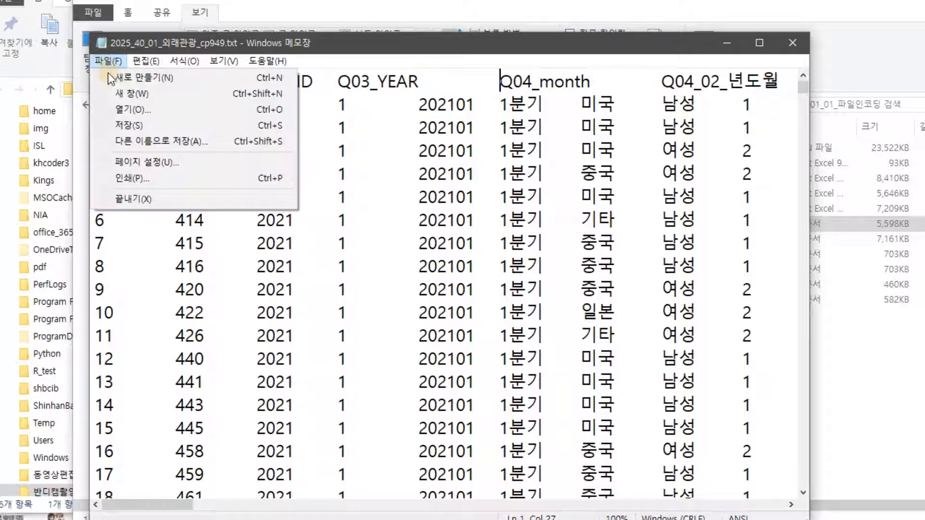
{"action": "left_click", "coordinate": [126, 141]}
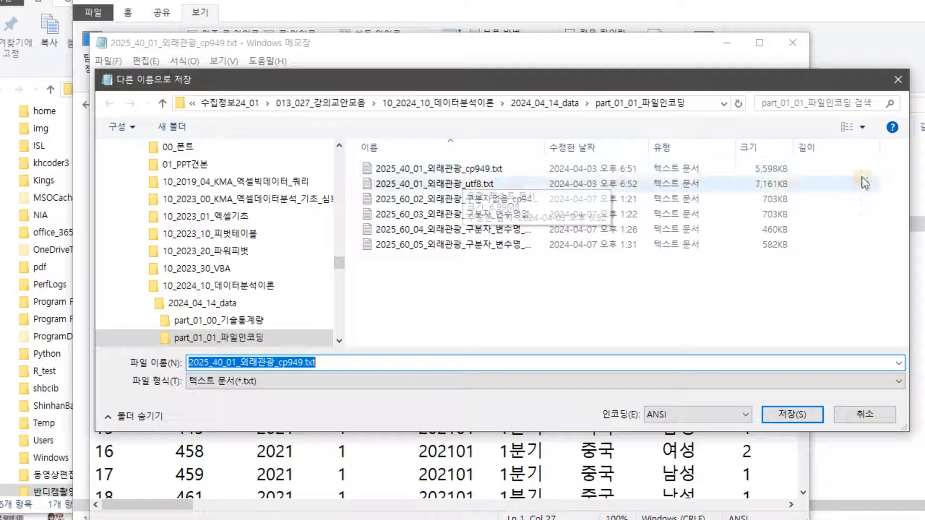
{"action": "left_click", "coordinate": [898, 79]}
Examine the delimiter between Q01_index and Q02_ID by moving the text cursor back and forth across it.
{"action": "left_click", "coordinate": [185, 86]}
{"action": "key", "text": "Left"}
{"action": "key", "text": "Left"}
{"action": "key", "text": "Right"}
{"action": "key", "text": "Left"}
{"action": "key", "text": "Right"}
{"action": "key", "text": "Left"}
{"action": "key", "text": "Right"}
{"action": "key", "text": "Left"}
{"action": "key", "text": "Right"}
{"action": "key", "text": "Left"}
{"action": "key", "text": "Right"}
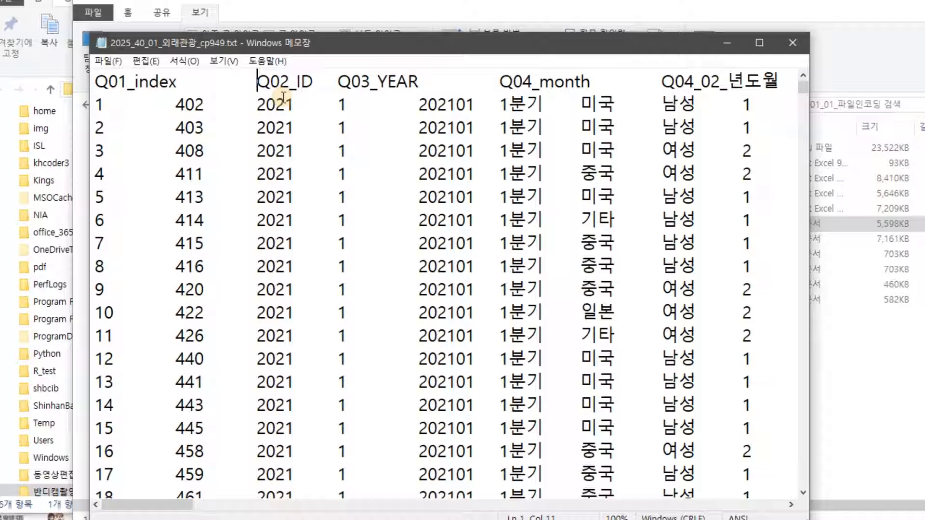
{"action": "key", "text": "Left"}
{"action": "key", "text": "Right"}
Replace the underscore in the Q02_ID variable name with a space, and restore the underscore.
{"action": "key", "text": "Right"}
{"action": "key", "text": "Delete"}
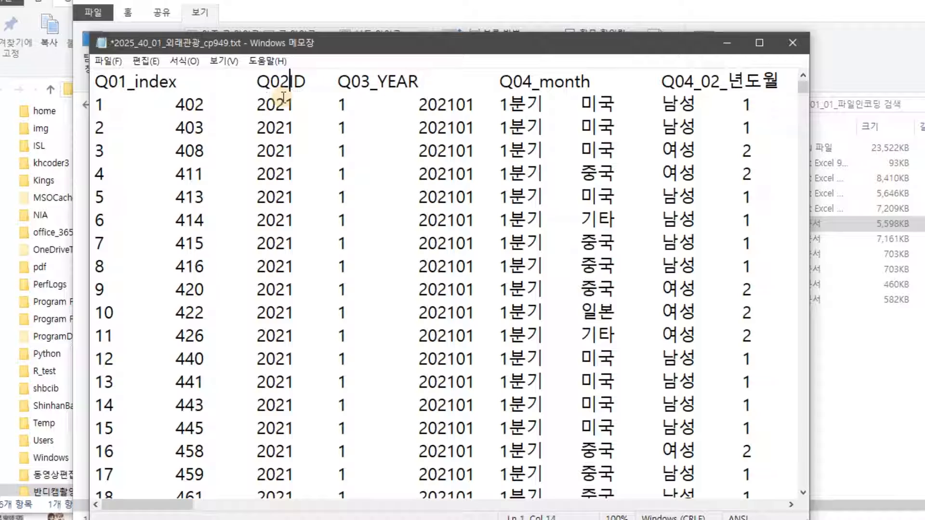
{"action": "key", "text": "Left"}
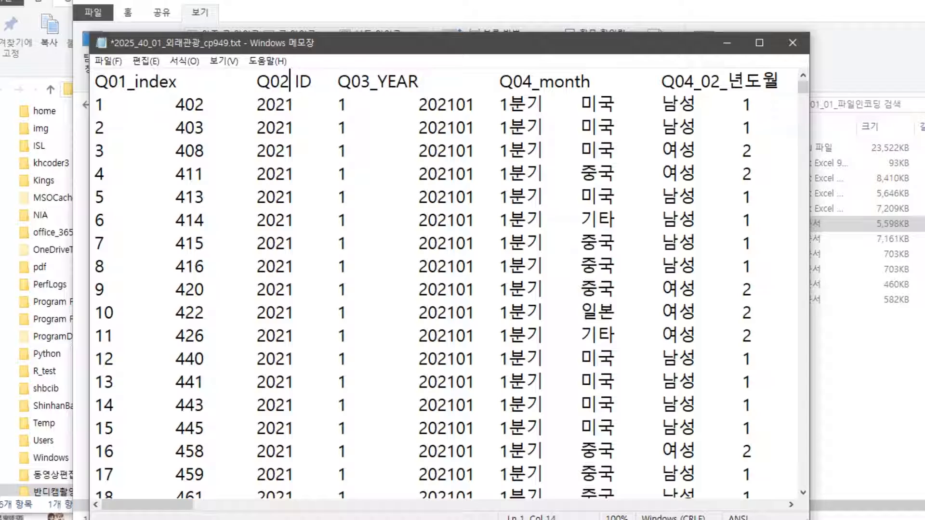
{"action": "key", "text": "Delete"}
{"action": "type", "text": "_"}
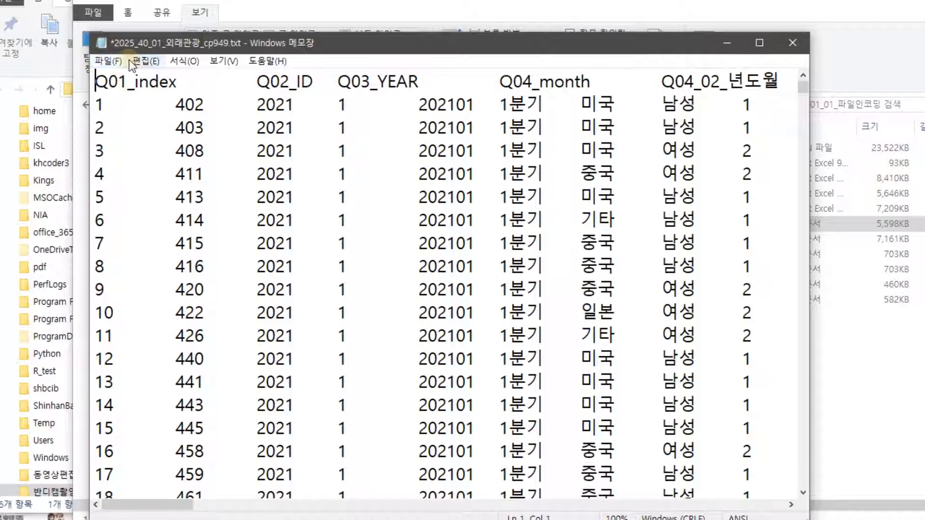
View the encoding choices offered when saving the file under another name, keep ANSI and cancel without saving.
{"action": "left_click", "coordinate": [107, 61]}
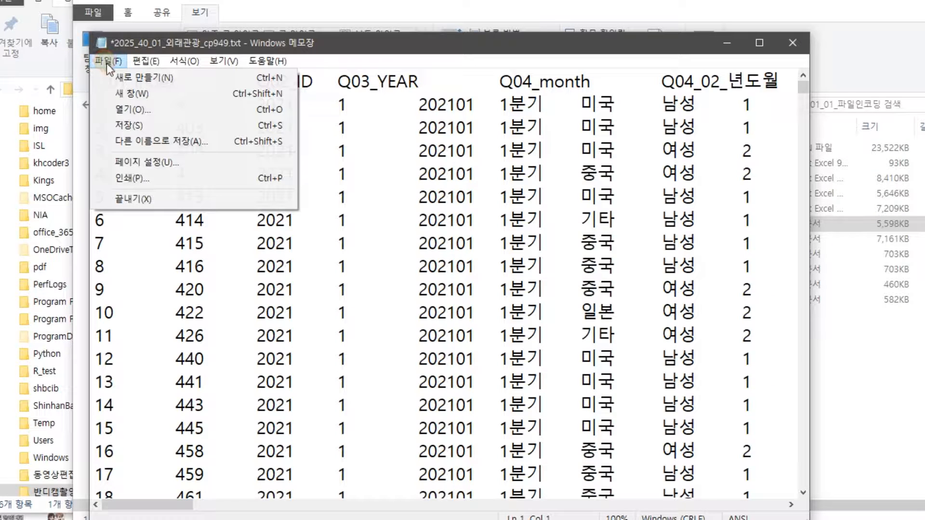
{"action": "left_click", "coordinate": [137, 141]}
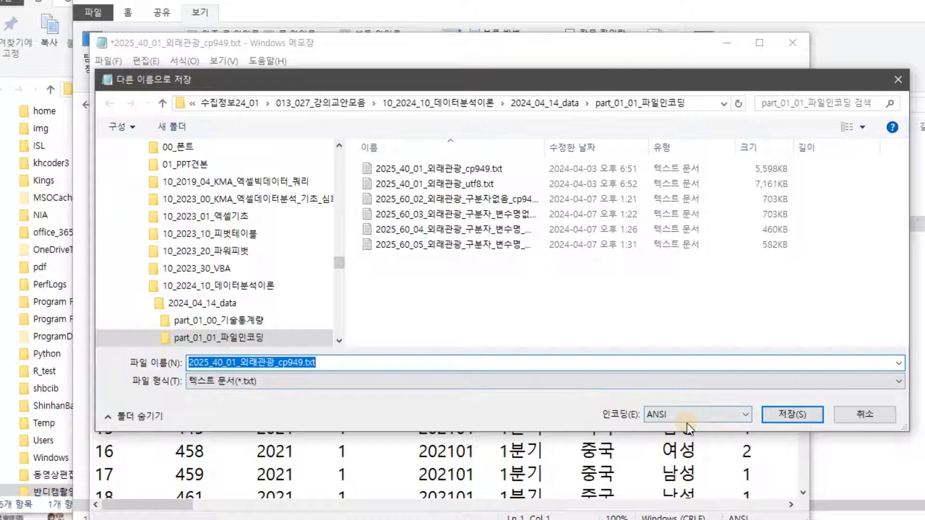
{"action": "left_click", "coordinate": [709, 417]}
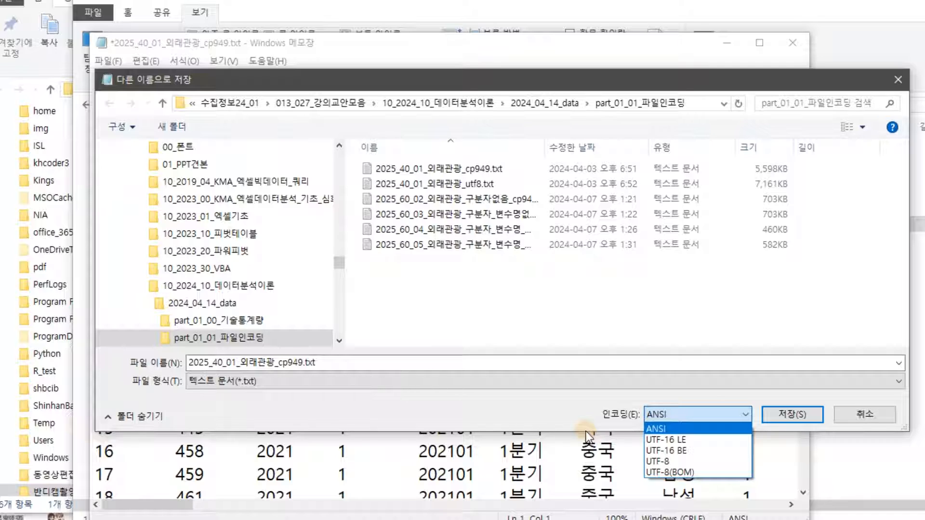
{"action": "left_click", "coordinate": [658, 427]}
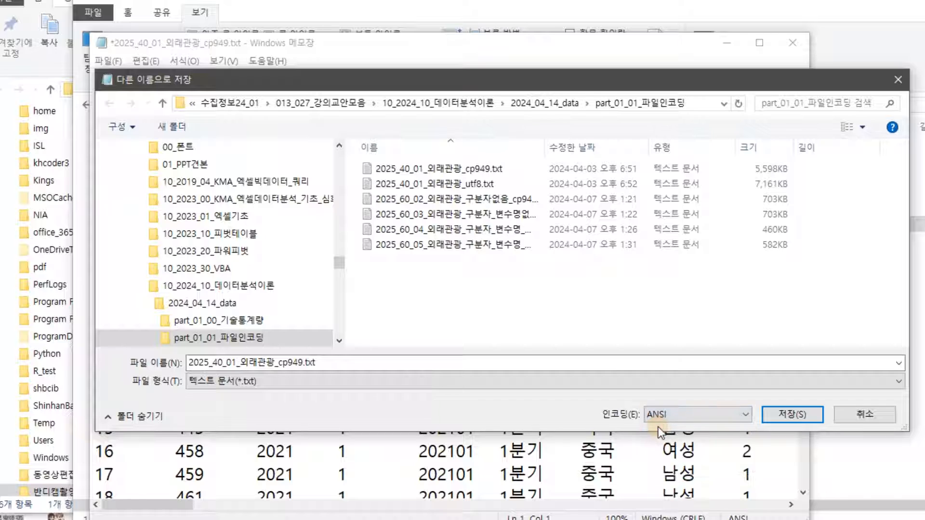
{"action": "left_click", "coordinate": [864, 413]}
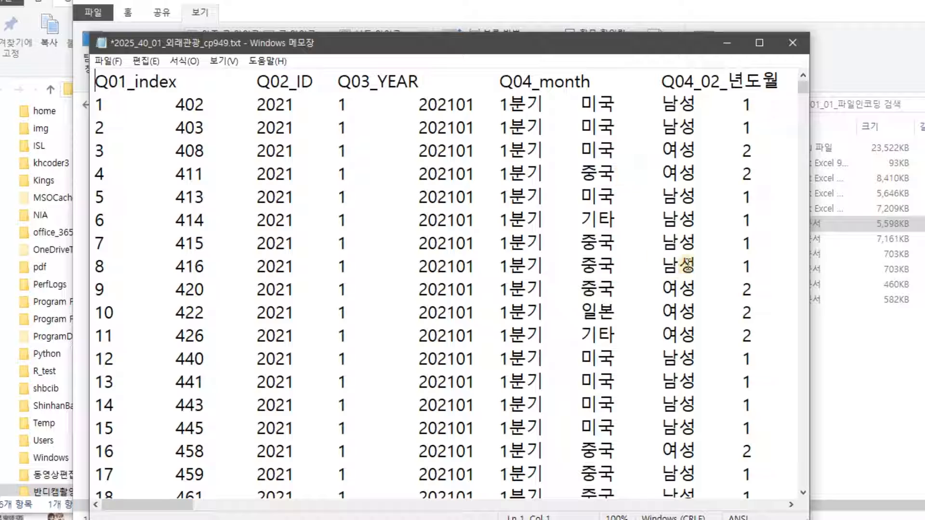
Look further down the records and reposition the text window so the encoding in its status bar is in view.
{"action": "scroll", "coordinate": [626, 189], "scroll_direction": "down", "scroll_amount": 11}
{"action": "left_click", "coordinate": [511, 262]}
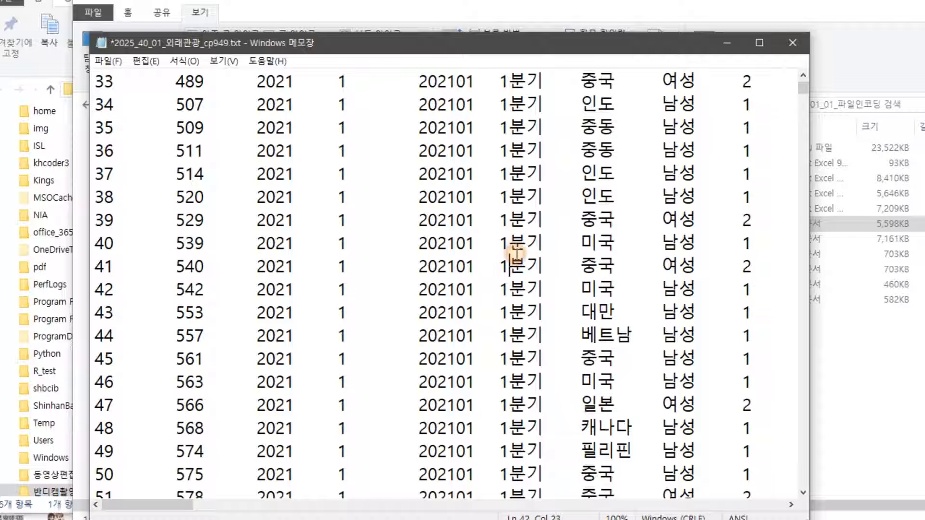
{"action": "left_click_drag", "start_coordinate": [518, 49], "coordinate": [499, 7]}
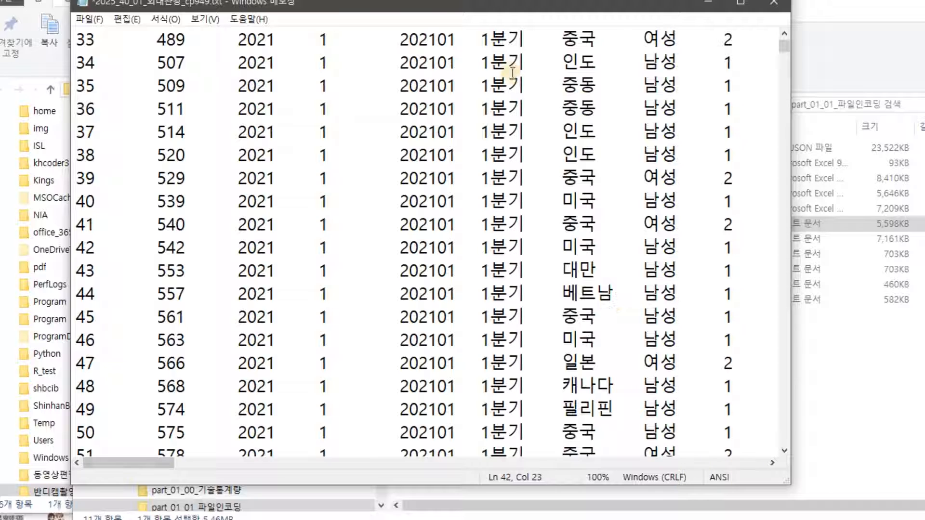
{"action": "left_click_drag", "start_coordinate": [433, 9], "coordinate": [412, 37]}
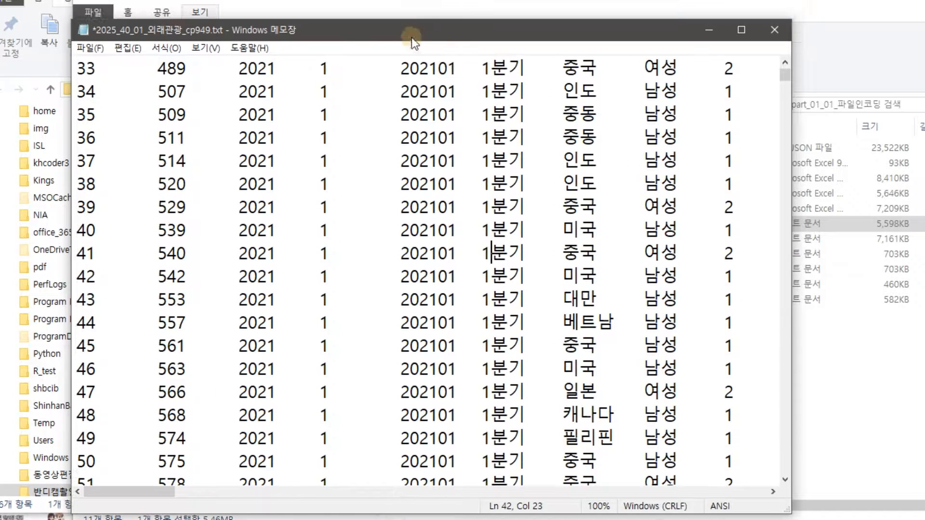
Hide the status bar and show it again.
{"action": "left_click", "coordinate": [252, 50]}
{"action": "mouse_move", "coordinate": [218, 50]}
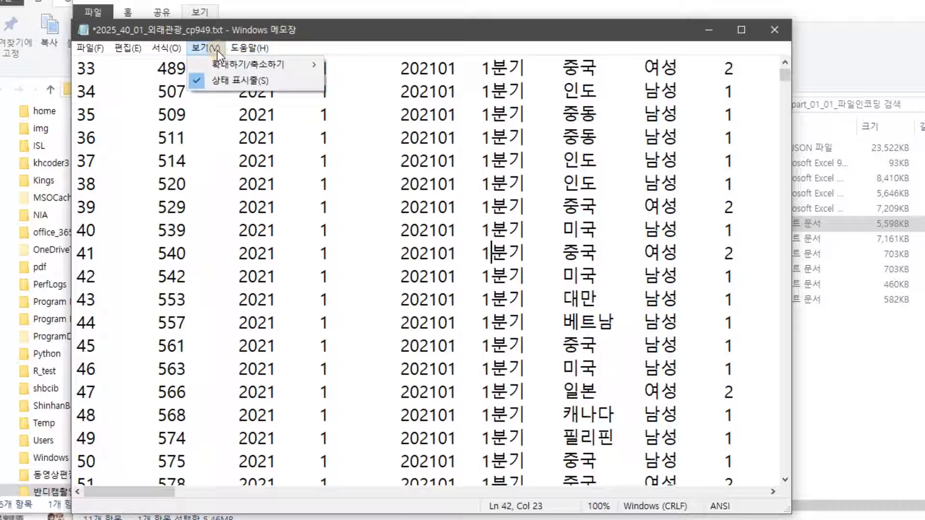
{"action": "left_click", "coordinate": [221, 81]}
{"action": "left_click", "coordinate": [207, 49]}
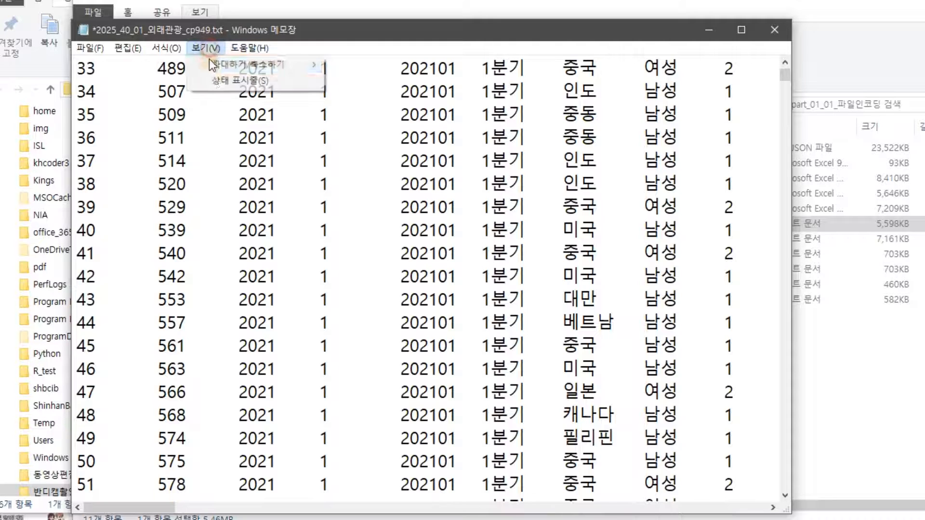
{"action": "left_click", "coordinate": [213, 77]}
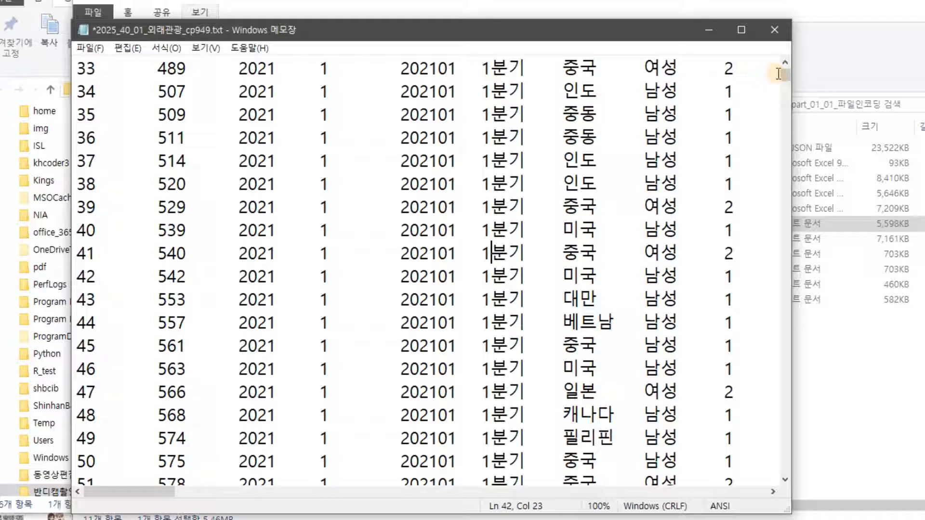
Return to the variable-name row, reposition the window, and examine how the quarter and country values are separated in the first records.
{"action": "scroll", "coordinate": [779, 73], "scroll_direction": "up", "scroll_amount": 10}
{"action": "left_click", "coordinate": [522, 68]}
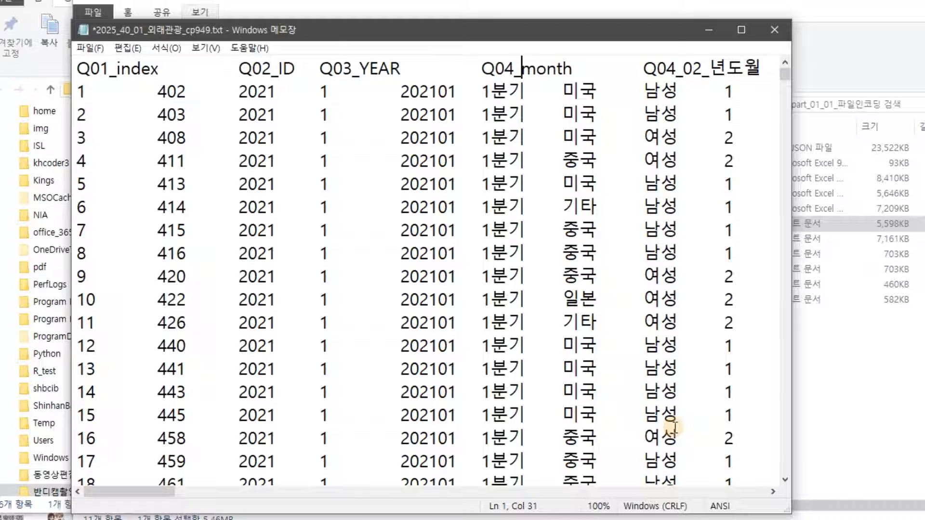
{"action": "left_click_drag", "start_coordinate": [467, 27], "coordinate": [421, 16]}
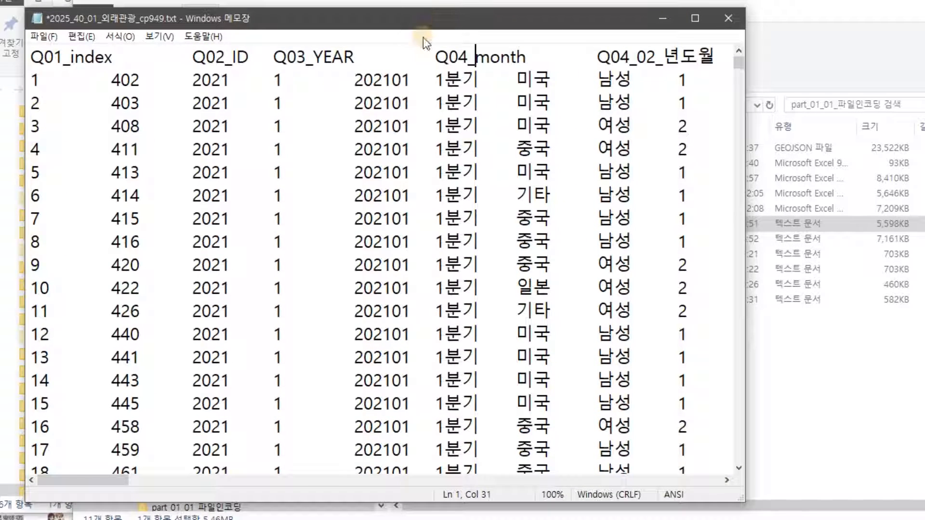
{"action": "left_click", "coordinate": [515, 78]}
{"action": "left_click", "coordinate": [534, 126]}
{"action": "left_click", "coordinate": [547, 197]}
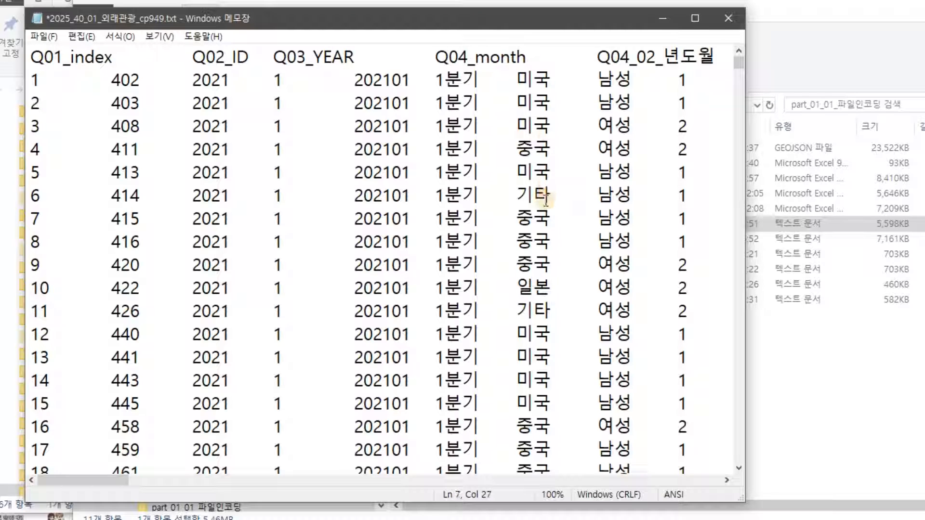
{"action": "left_click", "coordinate": [541, 201]}
Insert a double quotation mark before "친구, 친지 방문" in the third data record, check the value's extent, and remove the mark.
{"action": "left_click_drag", "start_coordinate": [121, 482], "coordinate": [166, 486]}
{"action": "left_click", "coordinate": [264, 126]}
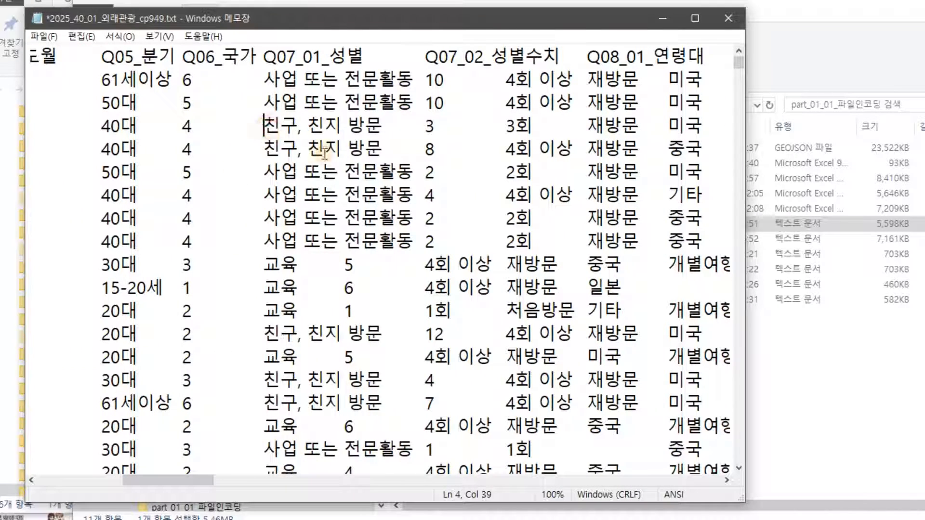
{"action": "type", "text": "\""}
{"action": "key", "text": "Right"}
{"action": "key", "text": "Right"}
{"action": "key", "text": "Right"}
{"action": "key", "text": "Right"}
{"action": "key", "text": "Right"}
{"action": "key", "text": "Right"}
{"action": "key", "text": "Right"}
{"action": "key", "text": "Right"}
{"action": "key", "text": "Right"}
{"action": "key", "text": "Left"}
{"action": "key", "text": "Left"}
{"action": "key", "text": "Left"}
{"action": "key", "text": "Left"}
{"action": "key", "text": "Left"}
{"action": "key", "text": "Left"}
{"action": "key", "text": "Left"}
{"action": "key", "text": "Left"}
{"action": "key", "text": "Left"}
{"action": "key", "text": "Left"}
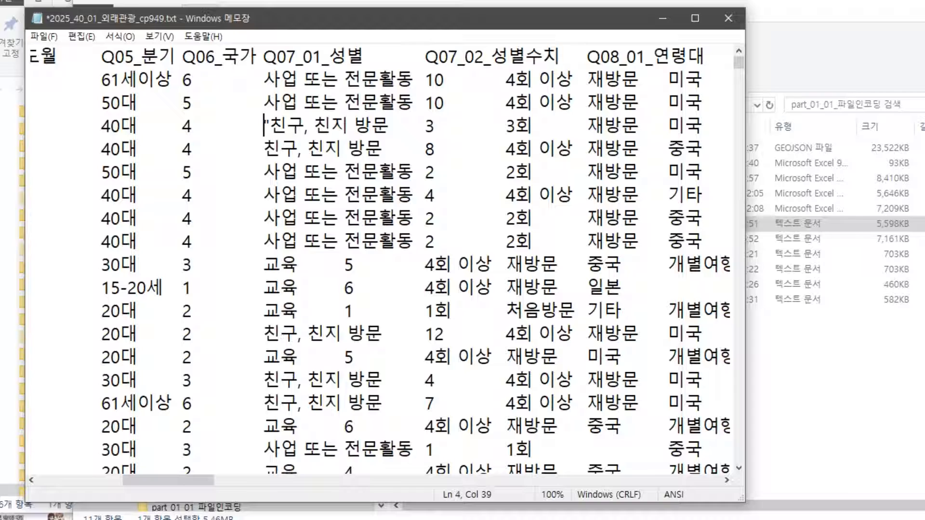
{"action": "key", "text": "Delete"}
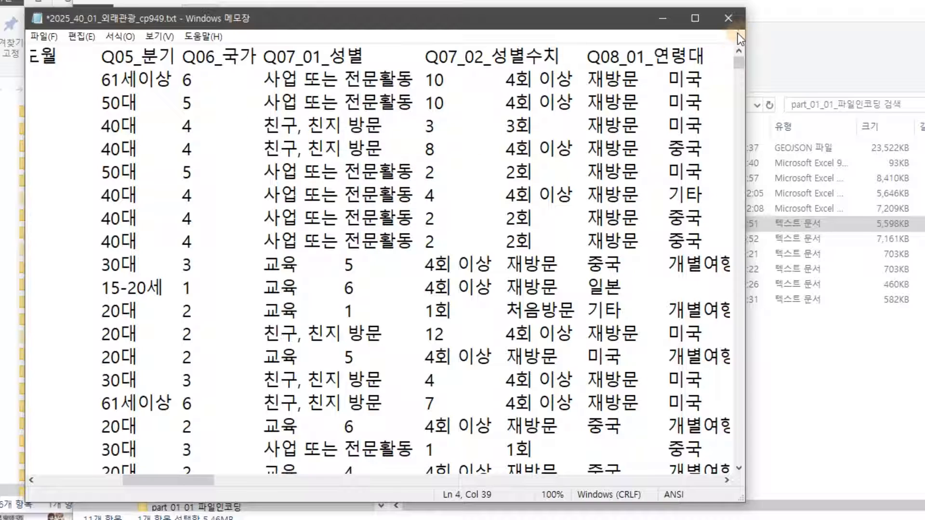
Close 2025_40_01_외래관광_cp949.txt without saving and open 2025_60_02_외래관광_구분자없음_cp949.txt.
{"action": "left_click", "coordinate": [735, 17]}
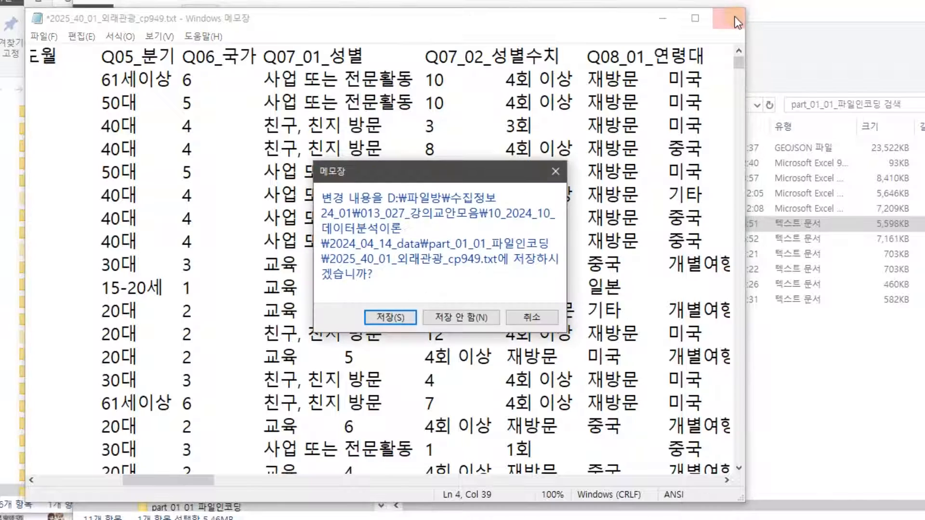
{"action": "left_click", "coordinate": [451, 317]}
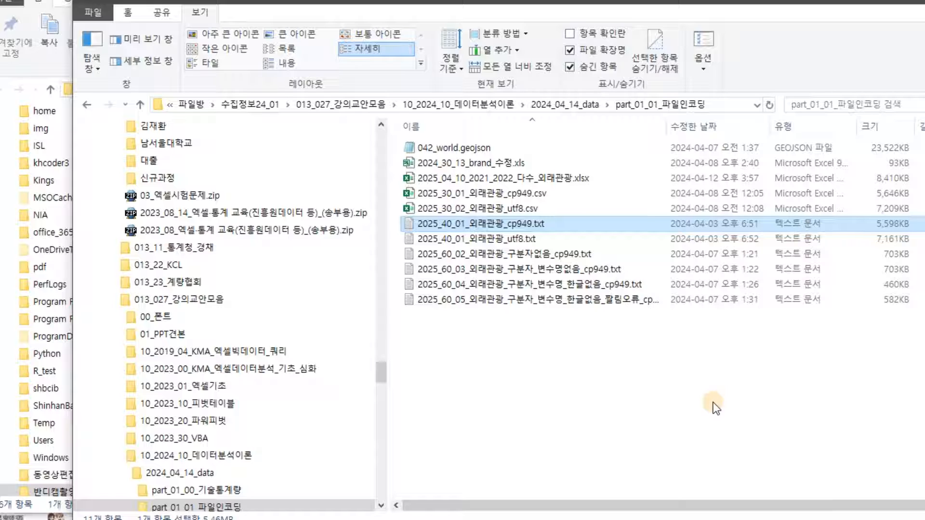
{"action": "left_click", "coordinate": [498, 257]}
{"action": "double_click", "coordinate": [499, 256]}
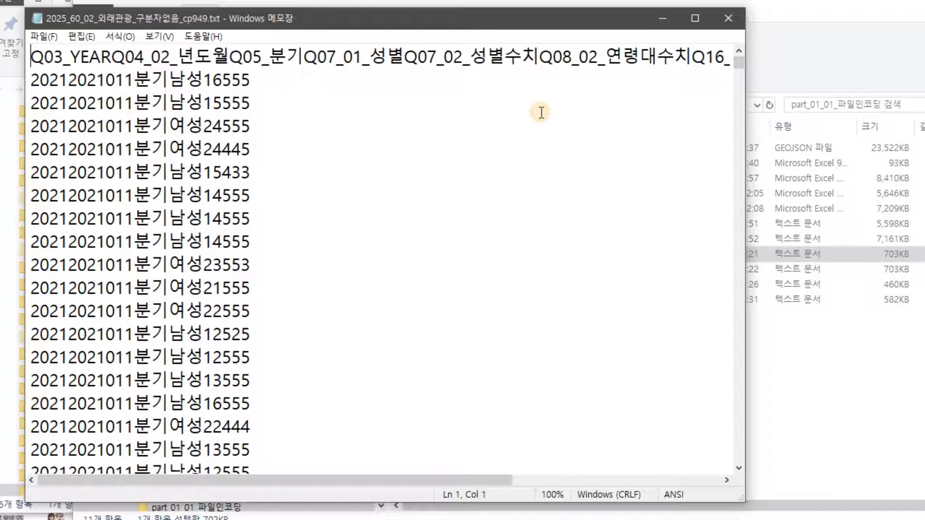
Examine where each variable's value begins and ends in the first undelimited record, comparing it with the variable names above.
{"action": "left_click", "coordinate": [69, 80]}
{"action": "left_click", "coordinate": [118, 80]}
{"action": "left_click", "coordinate": [128, 80]}
{"action": "left_click", "coordinate": [169, 80]}
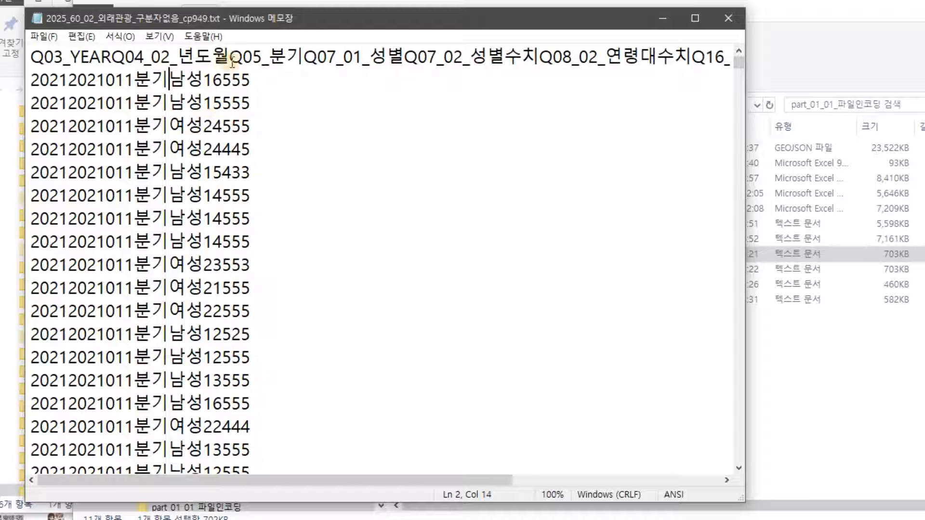
{"action": "left_click", "coordinate": [261, 57]}
{"action": "left_click", "coordinate": [249, 79]}
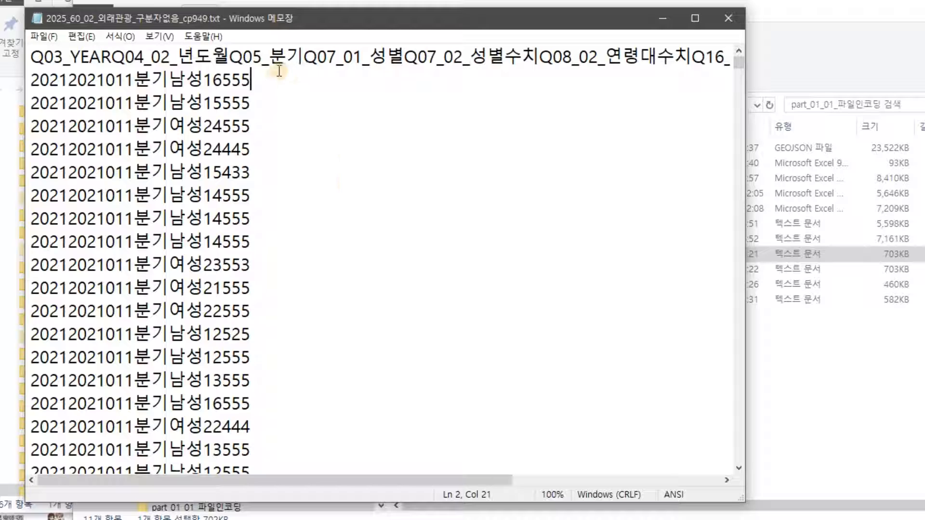
{"action": "left_click", "coordinate": [220, 80]}
{"action": "left_click", "coordinate": [215, 81]}
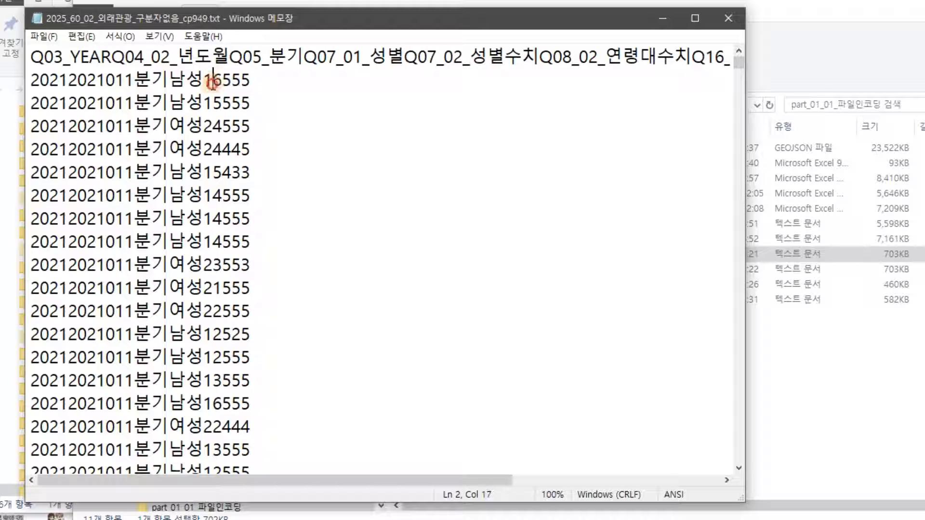
{"action": "left_click", "coordinate": [241, 82]}
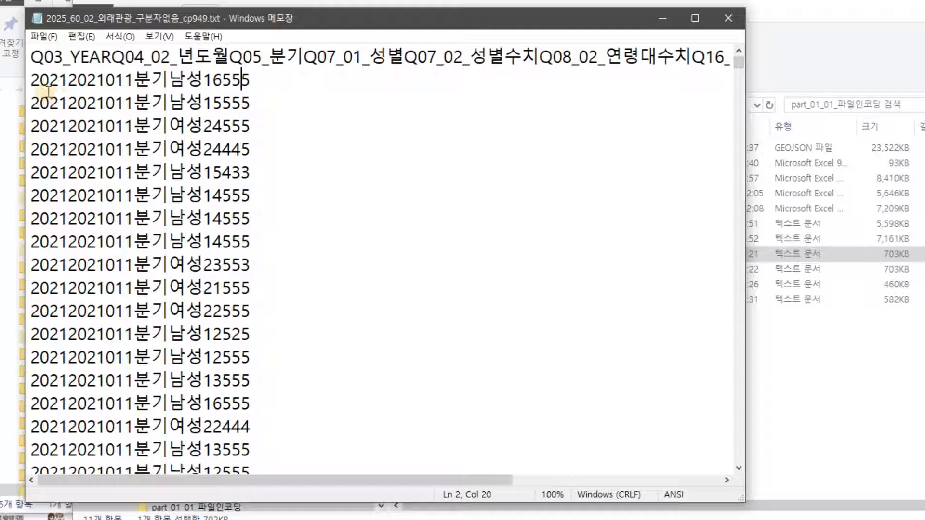
Close the undelimited file and open 2025_60_03_외래관광_구분자_변수명없음_cp949.txt.
{"action": "left_click", "coordinate": [730, 21]}
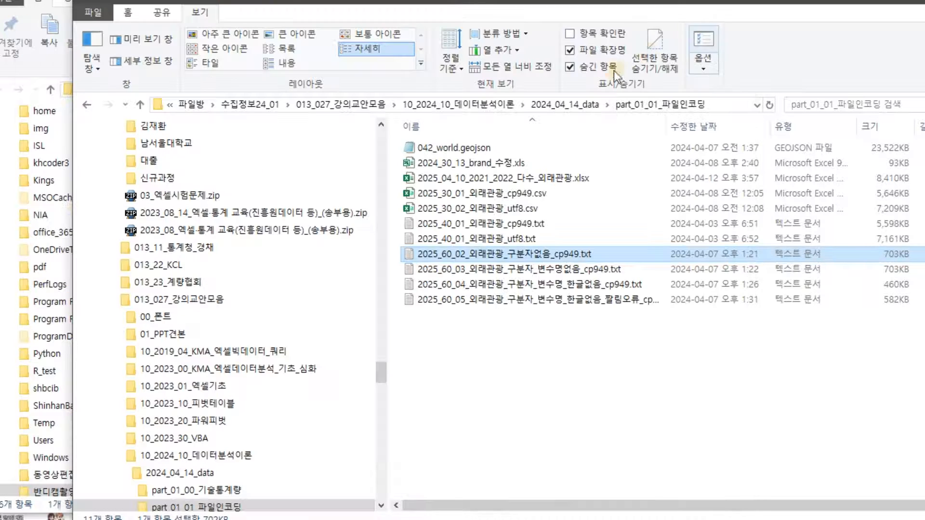
{"action": "double_click", "coordinate": [533, 272]}
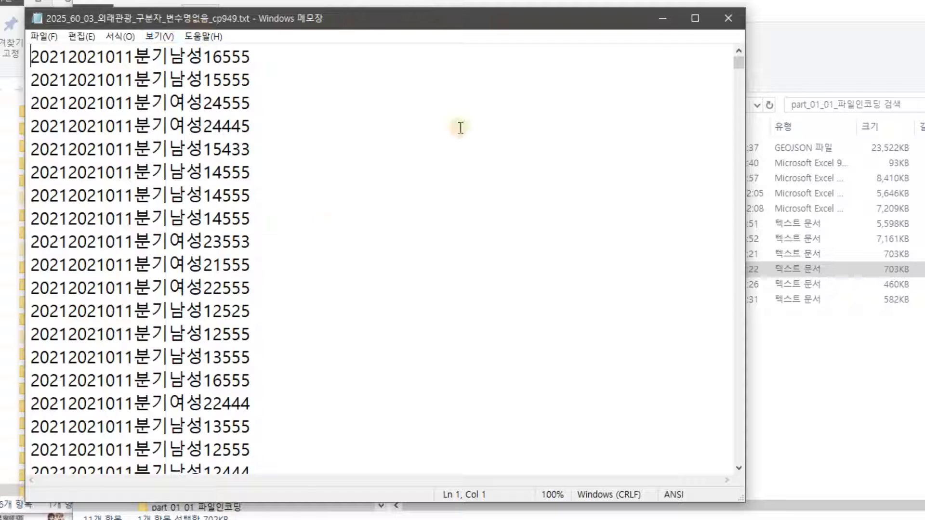
Close the open file, view 2025_60_04_외래관광_구분자_변수명_한글없음_cp949.txt and 2025_60_05_외래관광_구분자_변수명_한글없음_짤림오류_cp949.txt in turn, and close each.
{"action": "left_click", "coordinate": [729, 19]}
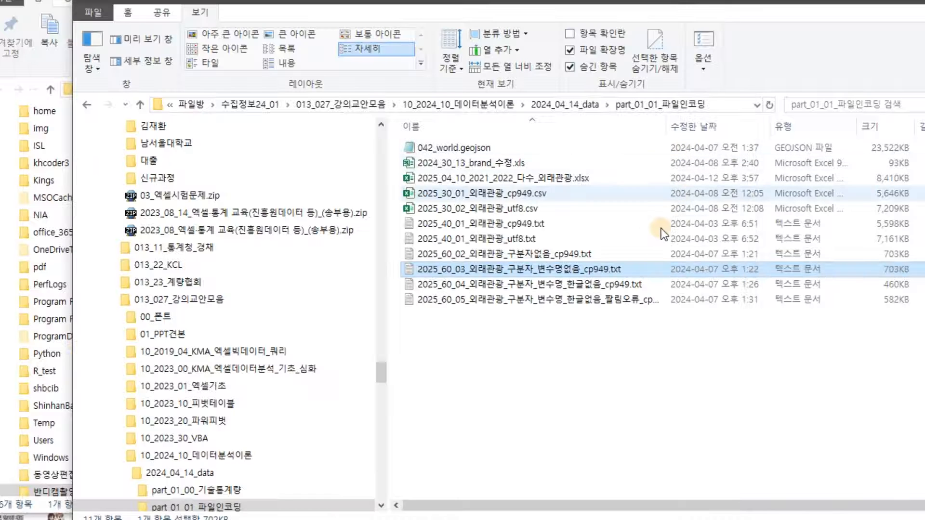
{"action": "double_click", "coordinate": [599, 288]}
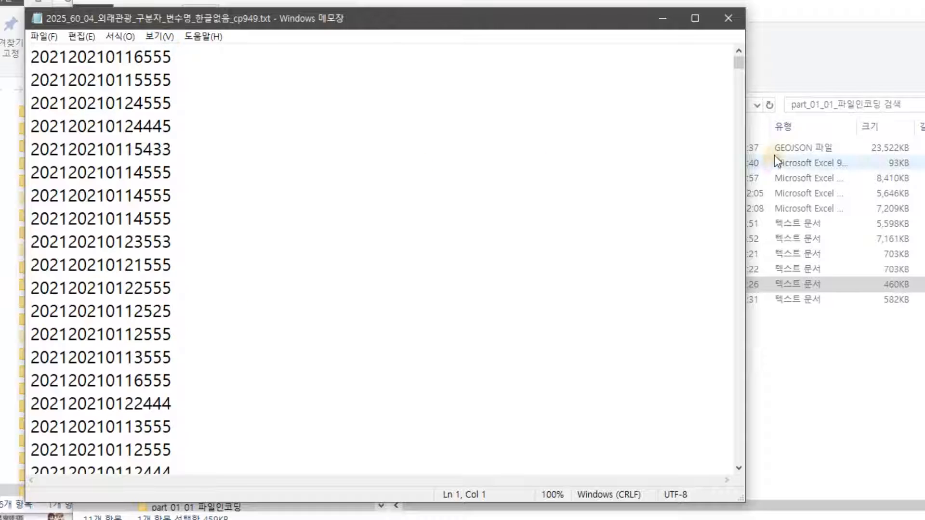
{"action": "left_click", "coordinate": [728, 18]}
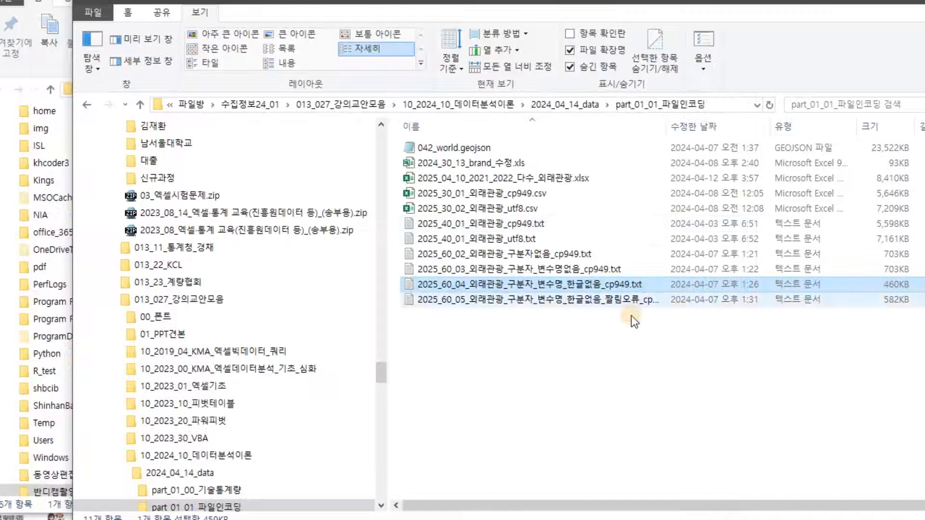
{"action": "double_click", "coordinate": [608, 299]}
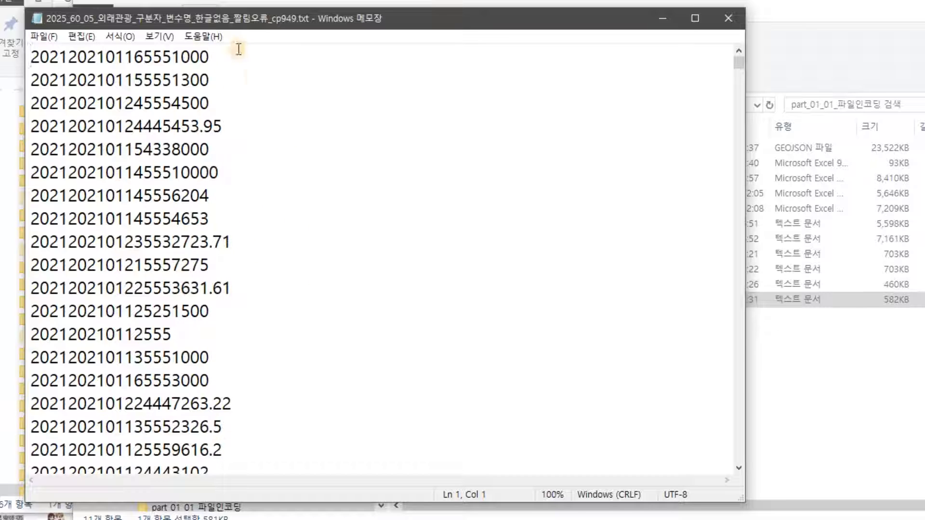
{"action": "left_click", "coordinate": [728, 23]}
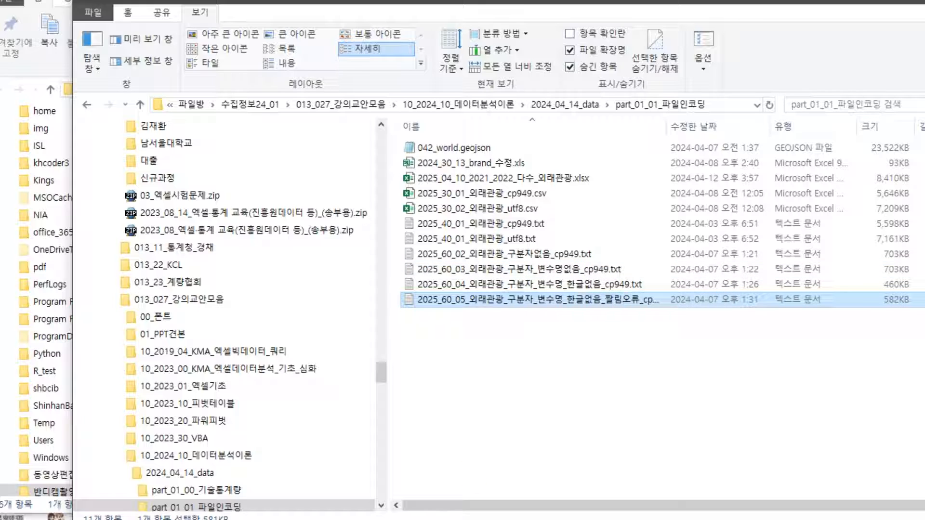
Start IBM SPSS Statistics and dismiss its welcome dialog.
{"action": "key", "text": "super"}
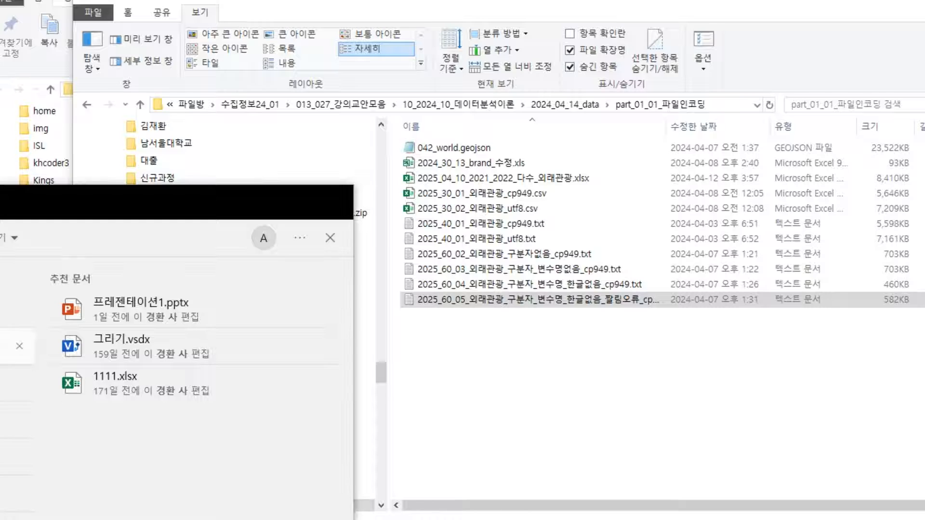
{"action": "key", "text": "super"}
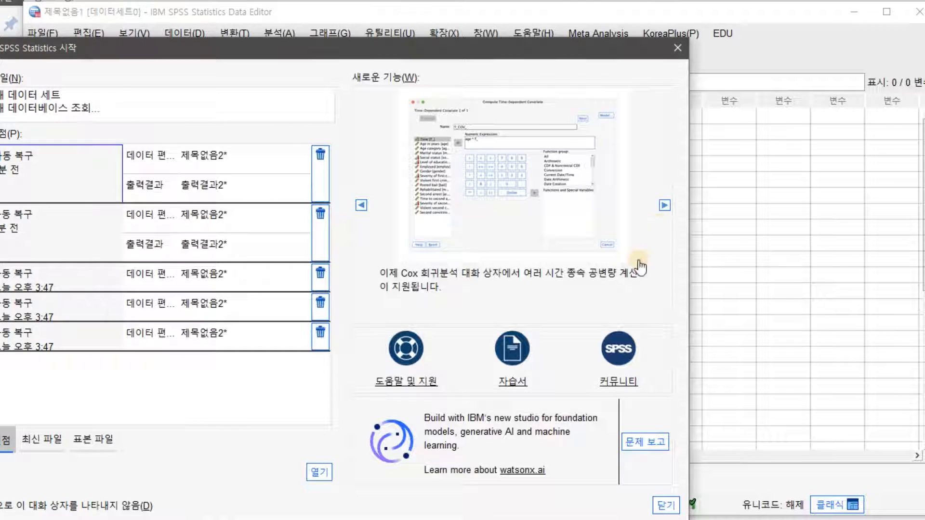
{"action": "left_click", "coordinate": [665, 505]}
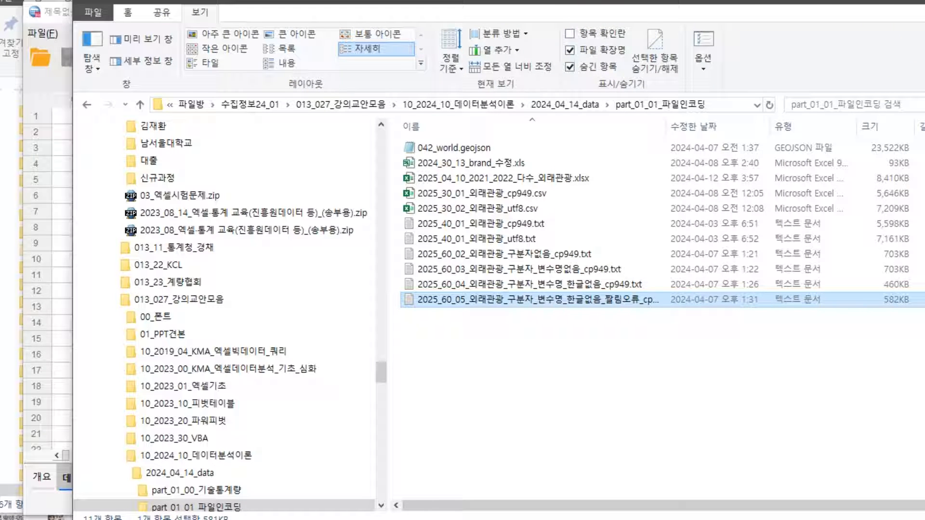
Move the part_01_01_파일인코딩 folder window aside to uncover the empty SPSS Data Editor, and bring the editor to the front.
{"action": "left_click", "coordinate": [263, 13]}
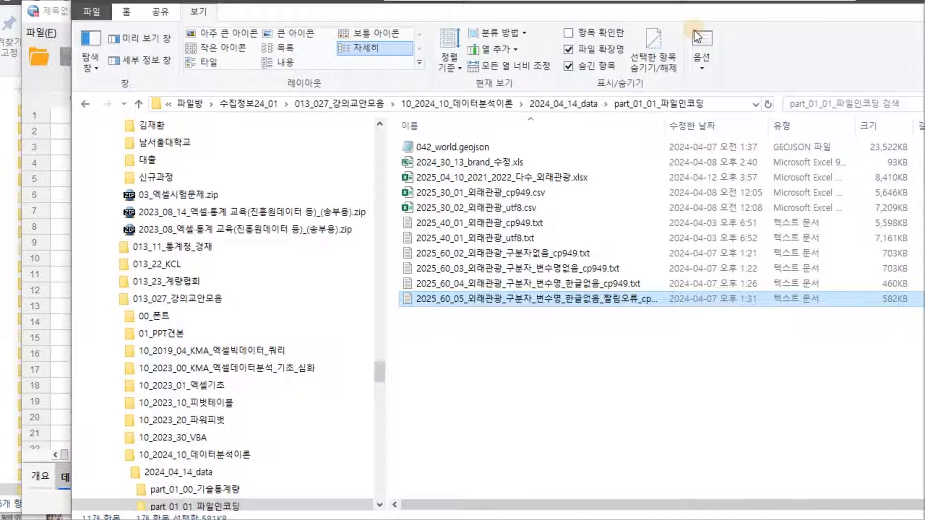
{"action": "left_click_drag", "start_coordinate": [253, 7], "coordinate": [685, 34]}
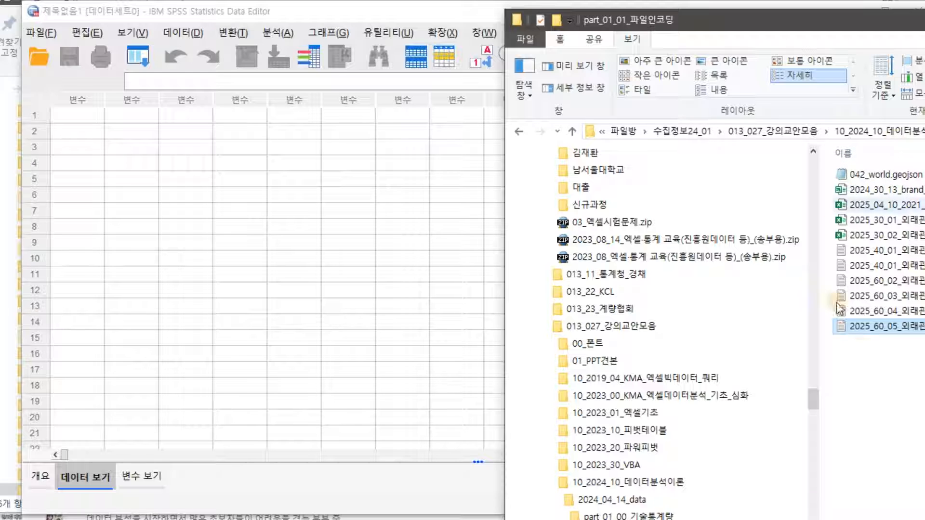
{"action": "left_click_drag", "start_coordinate": [843, 27], "coordinate": [760, 26]}
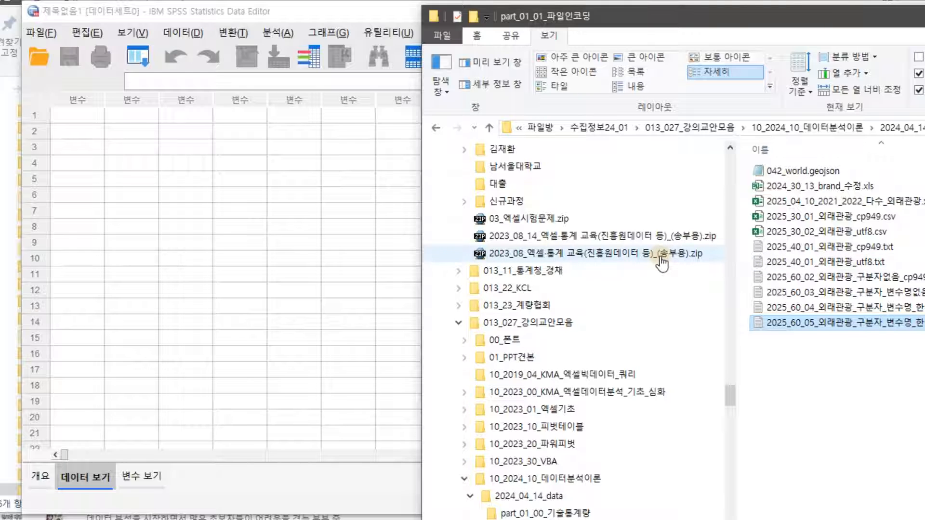
{"action": "left_click", "coordinate": [224, 215]}
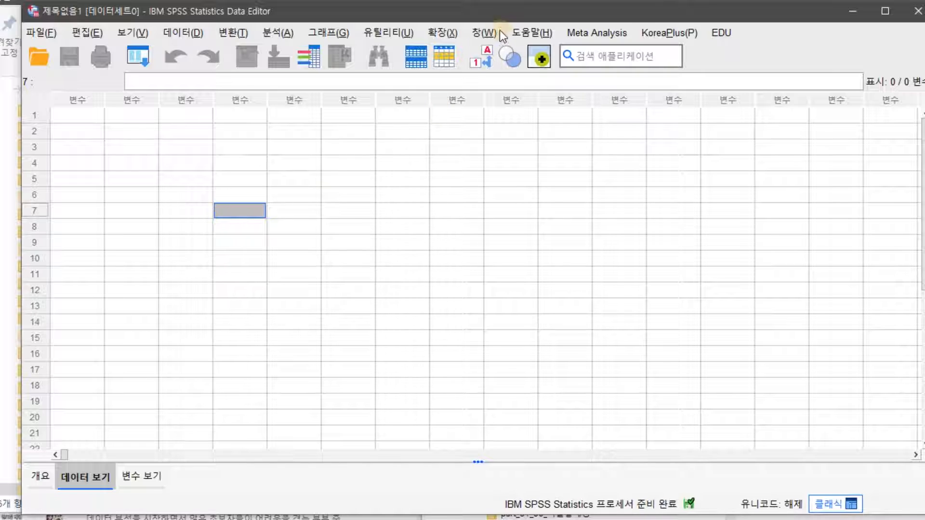
{"action": "left_click_drag", "start_coordinate": [493, 19], "coordinate": [476, 22]}
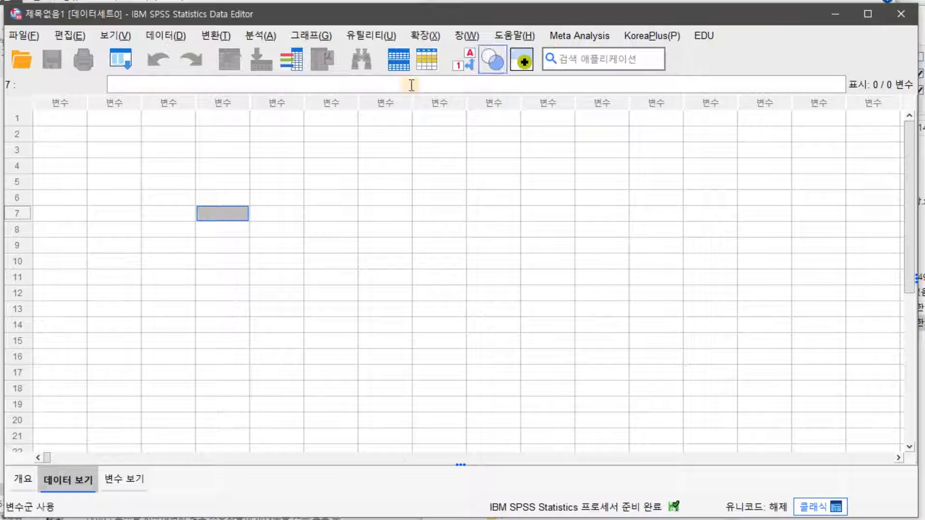
Try to open 국가통계포털 from KoreaPlus's Korea Statistics, read the output log, and close the output viewer.
{"action": "left_click", "coordinate": [648, 39]}
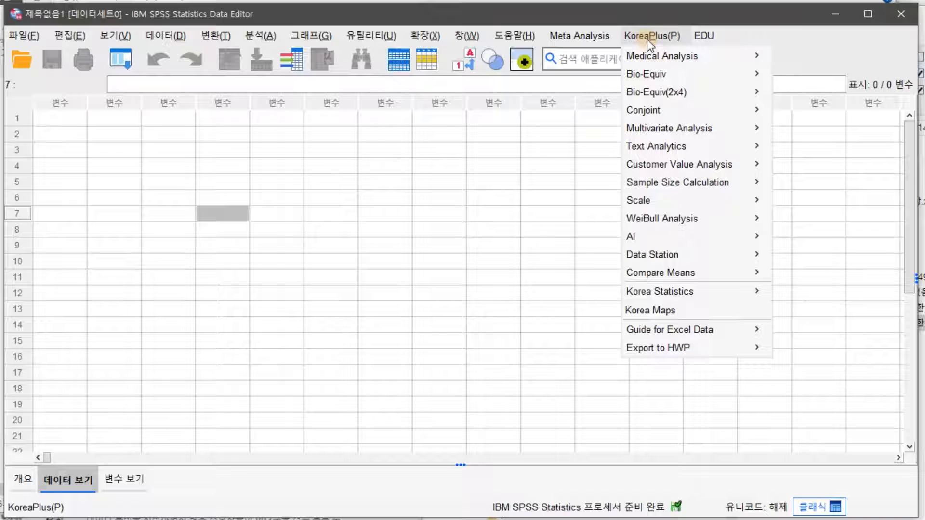
{"action": "mouse_move", "coordinate": [650, 294]}
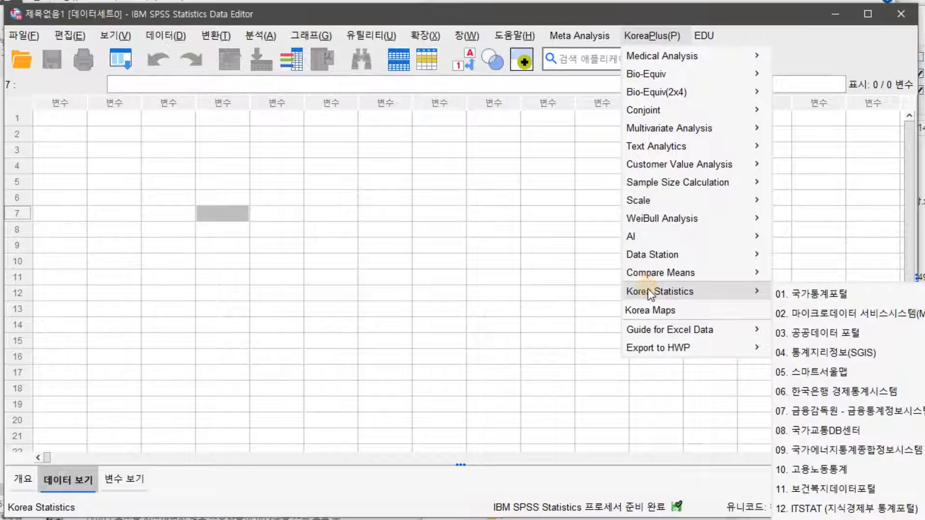
{"action": "left_click", "coordinate": [833, 295]}
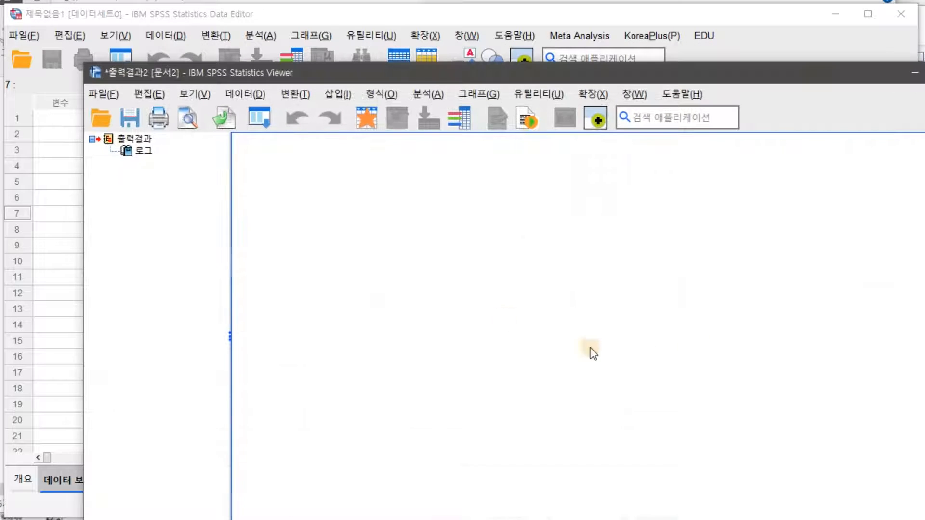
{"action": "left_click", "coordinate": [317, 181]}
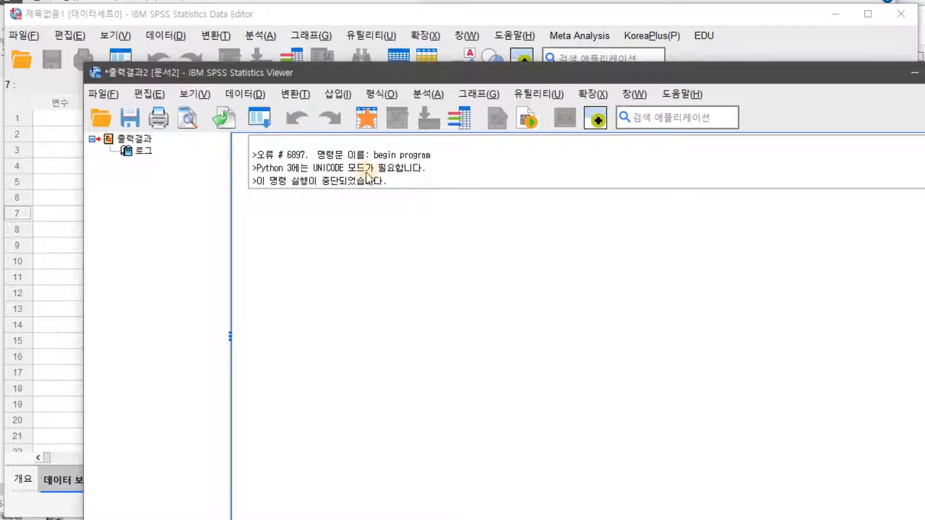
{"action": "left_click", "coordinate": [220, 238]}
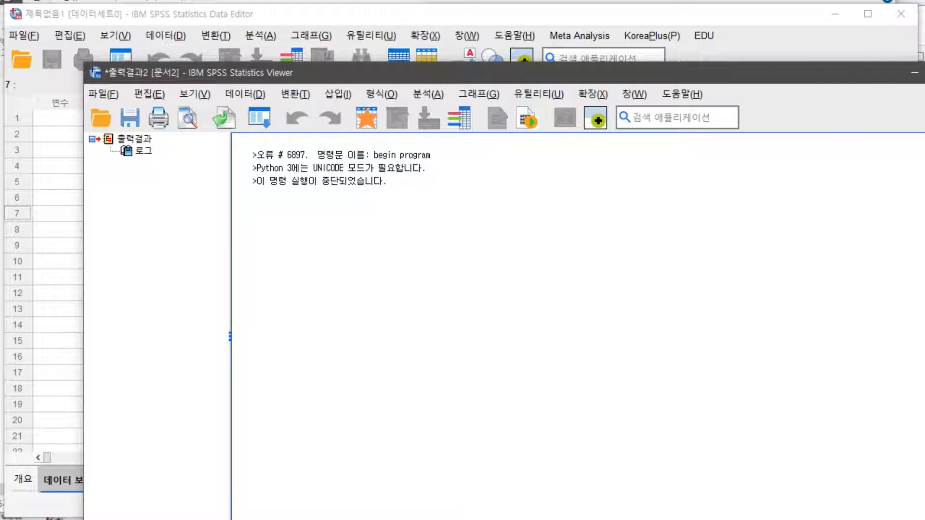
{"action": "left_click", "coordinate": [553, 343]}
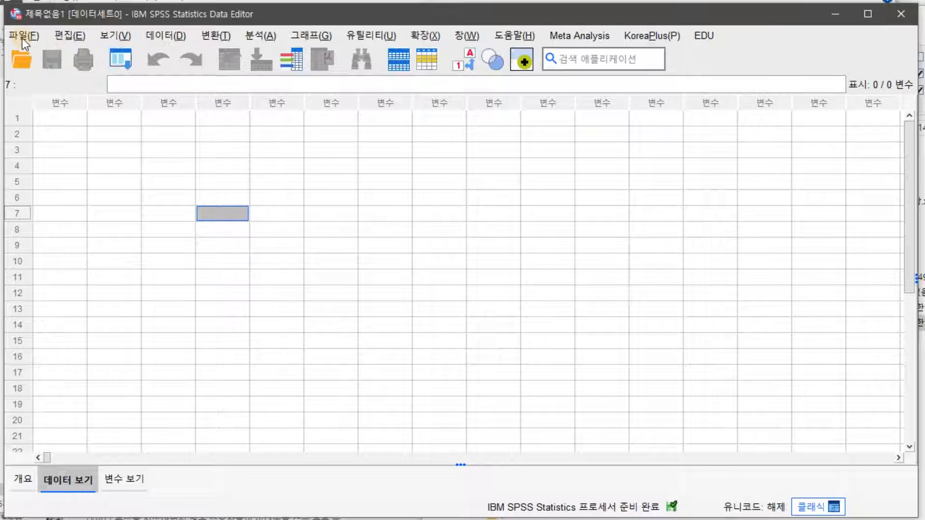
Set the character encoding for data and syntax to the locale's writing system (로케일의 쓰기 시스템) in the SPSS language options.
{"action": "left_click", "coordinate": [118, 36]}
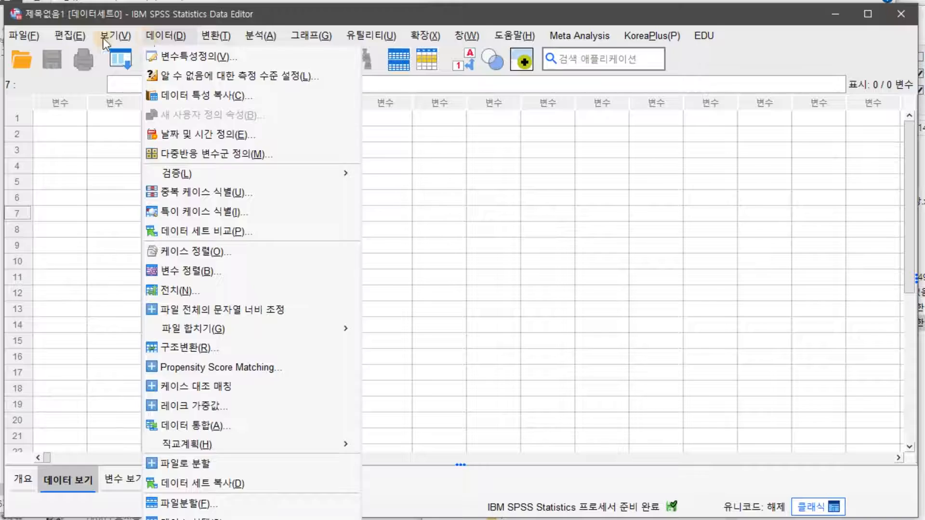
{"action": "mouse_move", "coordinate": [67, 37]}
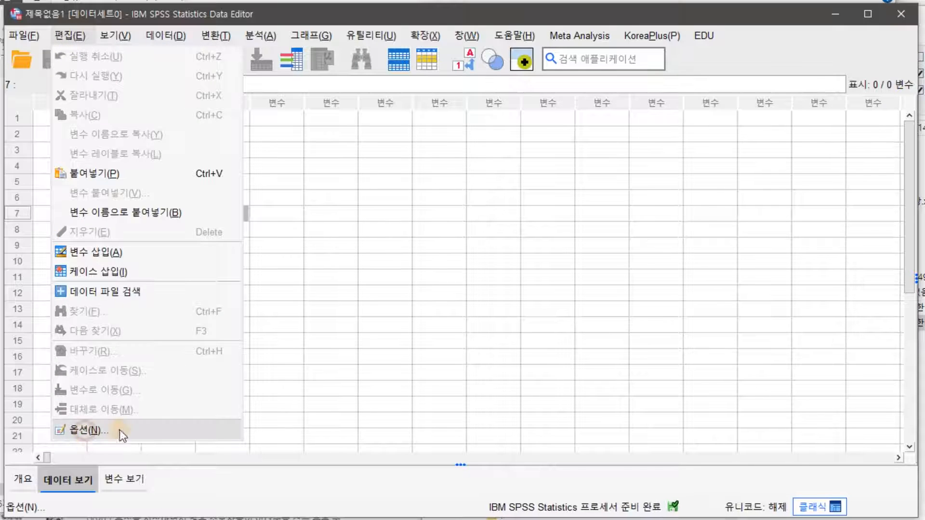
{"action": "left_click", "coordinate": [96, 429]}
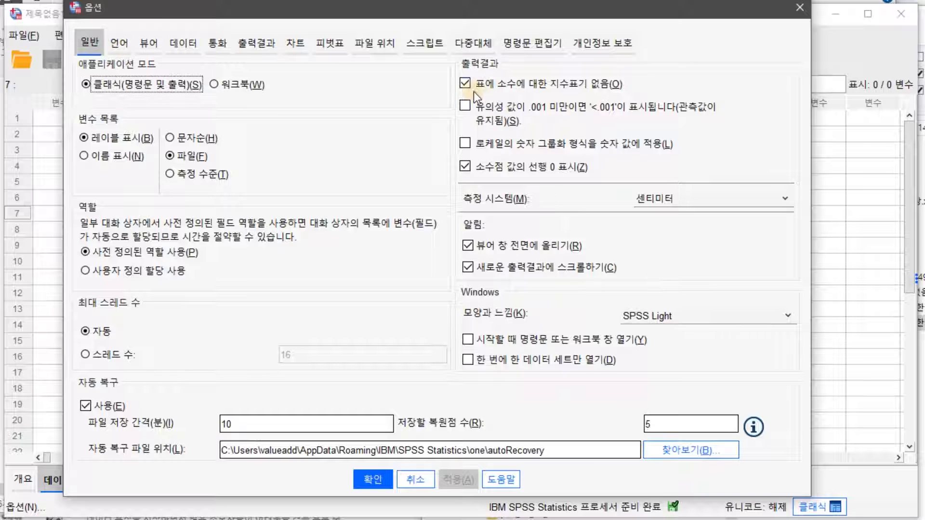
{"action": "left_click", "coordinate": [115, 42]}
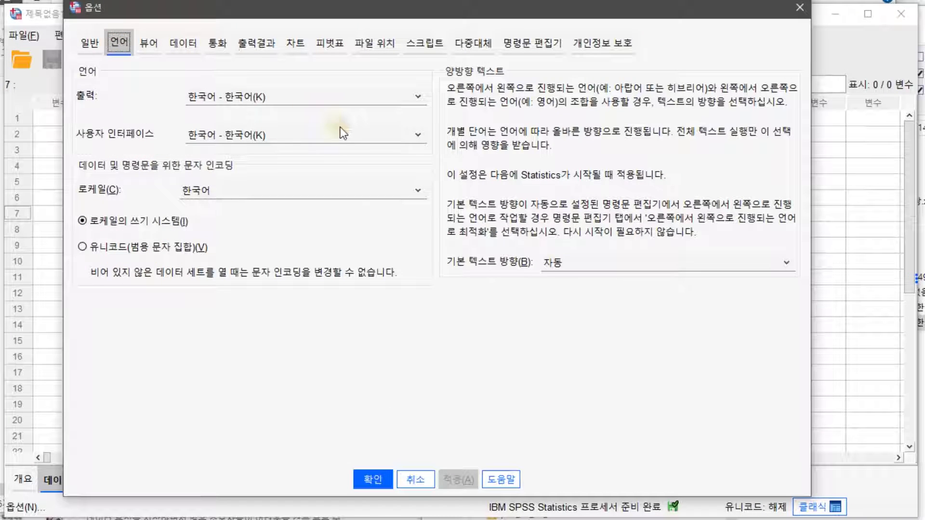
{"action": "left_click", "coordinate": [119, 222]}
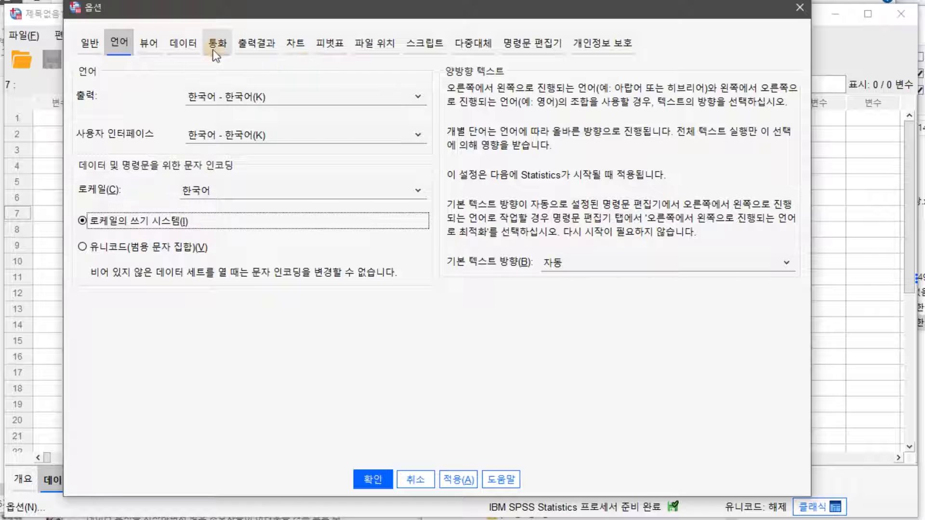
Set outline and pivot table labelling to 이름과 레이블 for variables and 값과 레이블 for values, and apply the options.
{"action": "left_click", "coordinate": [175, 44]}
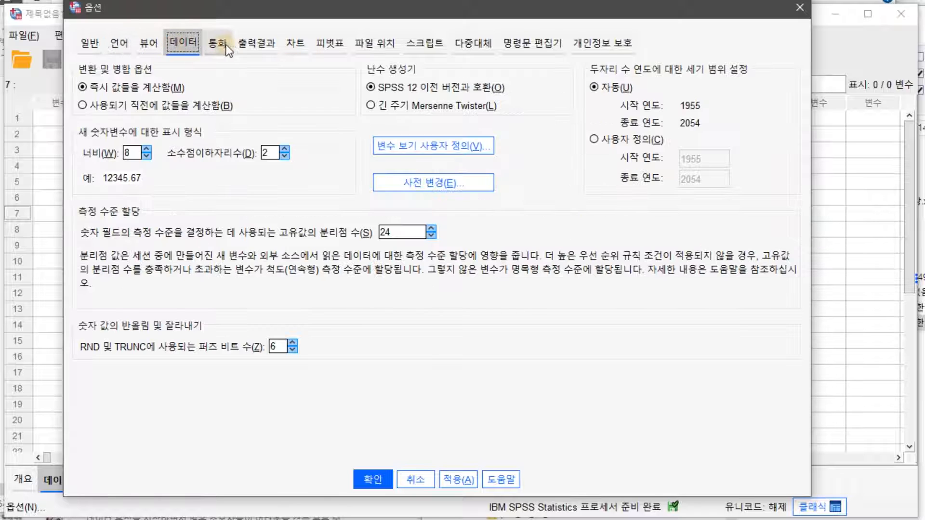
{"action": "left_click", "coordinate": [265, 44]}
{"action": "left_click", "coordinate": [145, 107]}
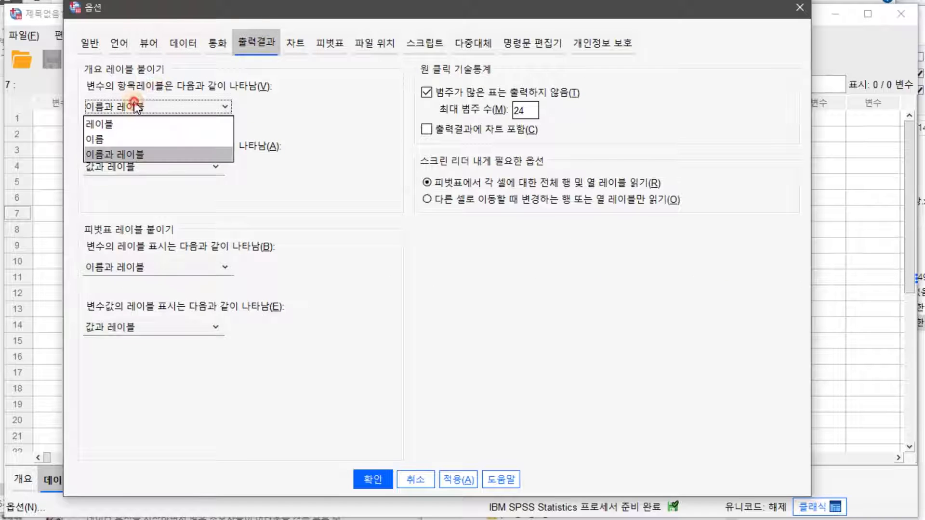
{"action": "left_click", "coordinate": [128, 154]}
{"action": "left_click", "coordinate": [154, 166]}
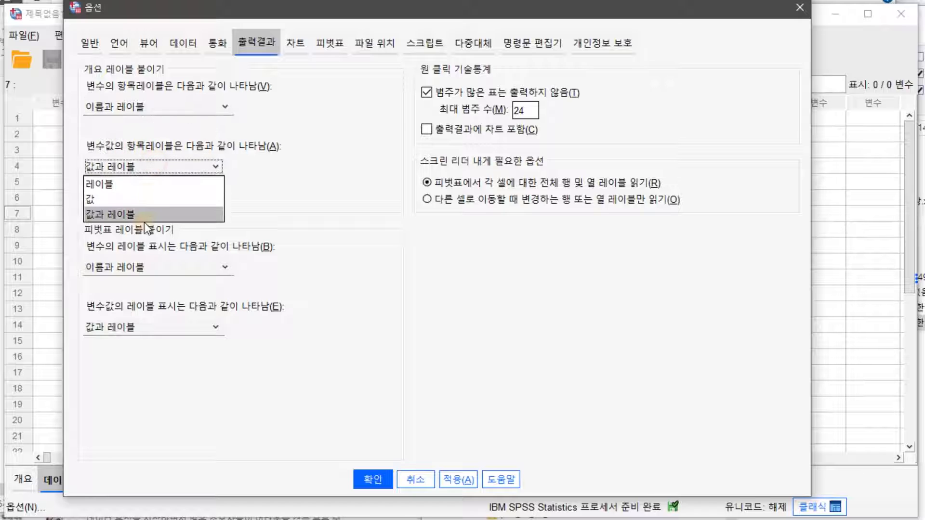
{"action": "left_click", "coordinate": [218, 267]}
{"action": "left_click", "coordinate": [198, 320]}
{"action": "left_click", "coordinate": [214, 327]}
{"action": "left_click", "coordinate": [192, 370]}
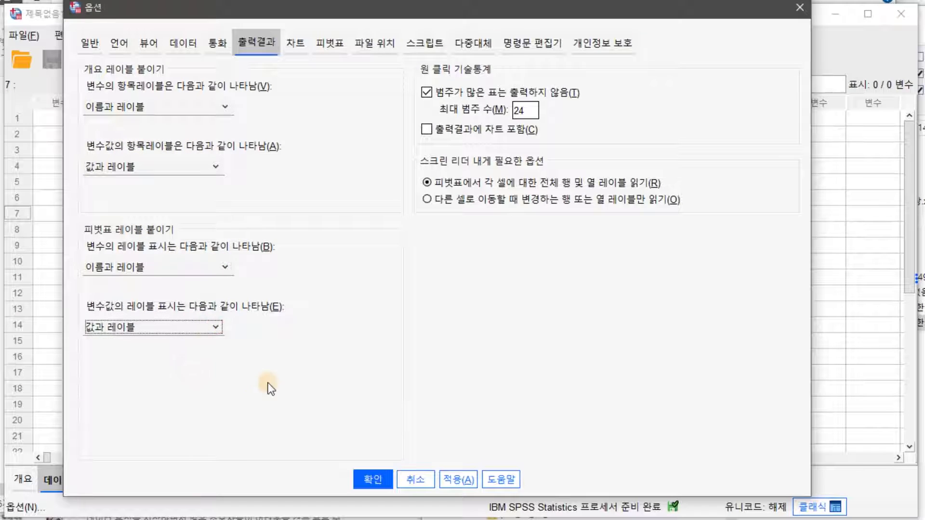
{"action": "left_click", "coordinate": [457, 480]}
{"action": "left_click", "coordinate": [373, 480]}
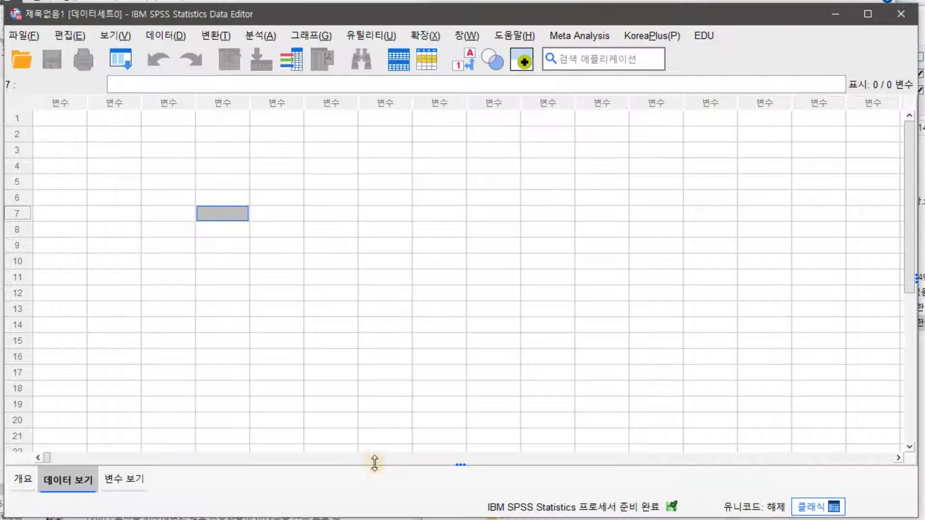
Reopen the SPSS options to review the general settings and the language tab's locale and Unicode encoding choices, and cancel.
{"action": "left_click", "coordinate": [150, 38]}
{"action": "mouse_move", "coordinate": [82, 38]}
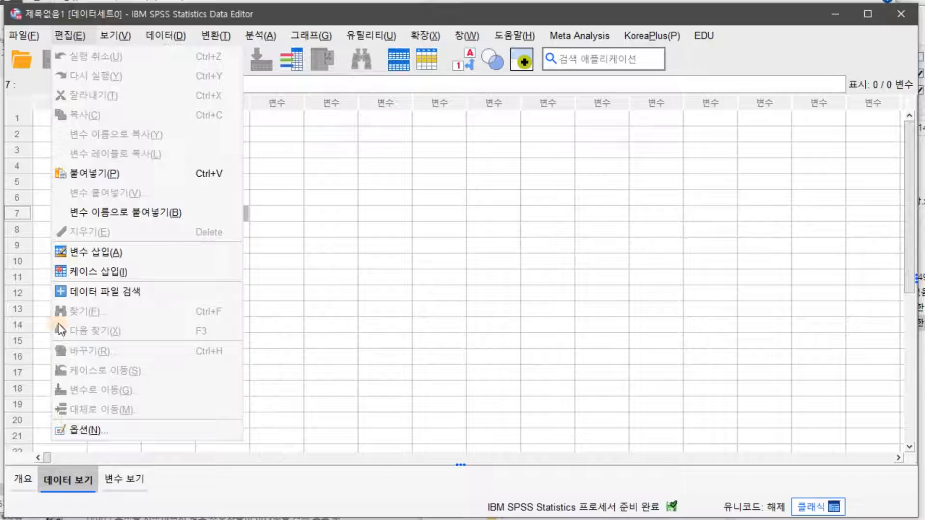
{"action": "left_click", "coordinate": [79, 430]}
{"action": "left_click", "coordinate": [89, 42]}
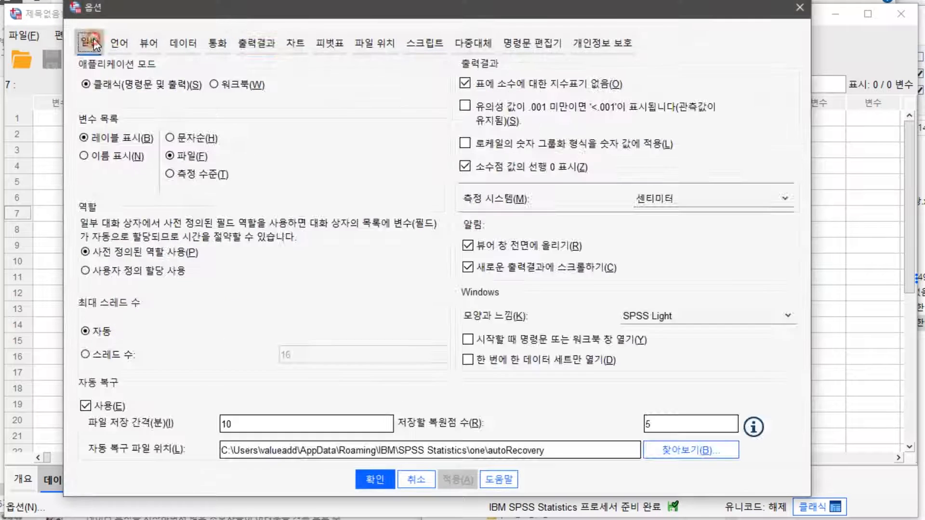
{"action": "left_click", "coordinate": [119, 41]}
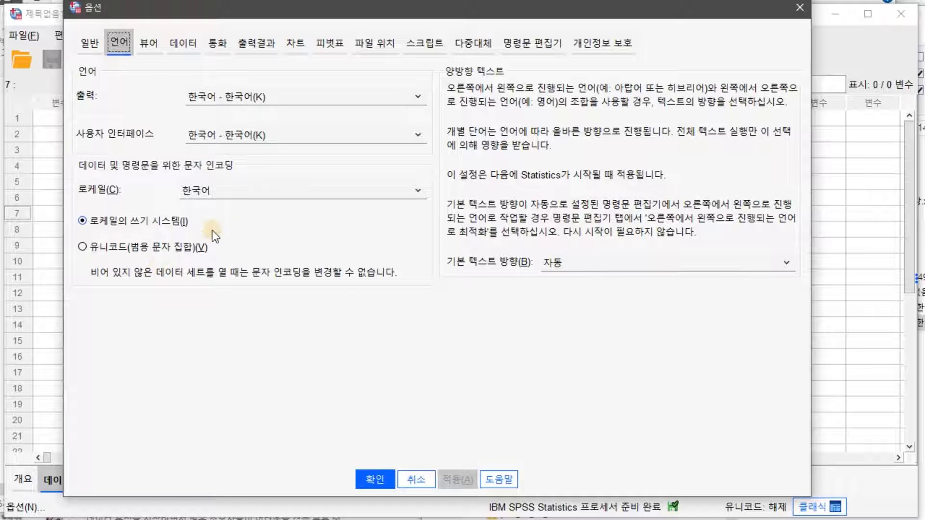
{"action": "left_click", "coordinate": [411, 488]}
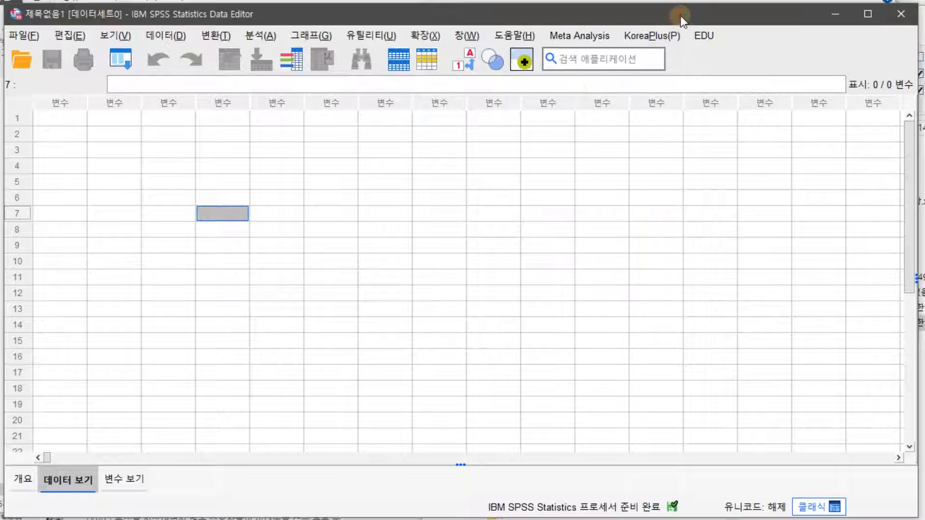
Load 2025_40_01_외래관광_utf8.txt from the folder into the SPSS Data Editor to start the text import wizard.
{"action": "key", "text": "alt+Tab"}
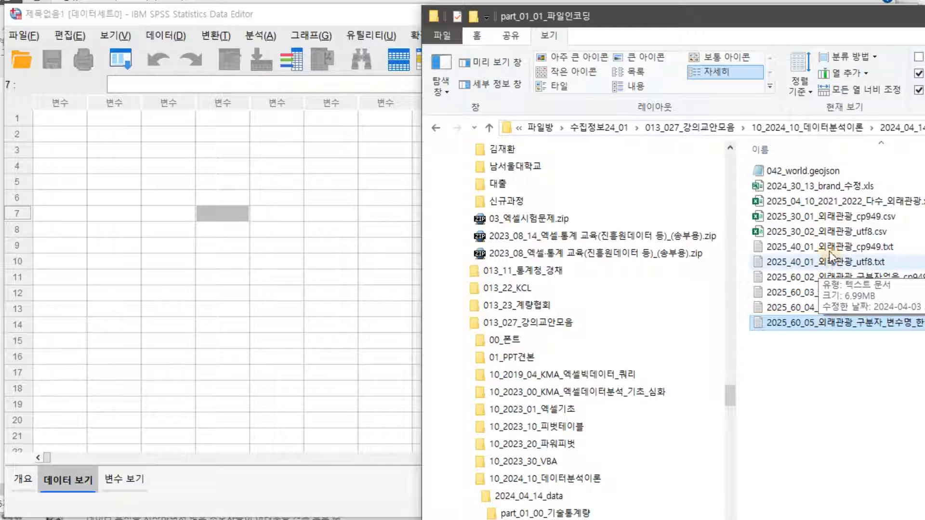
{"action": "left_click_drag", "start_coordinate": [776, 20], "coordinate": [751, 20]}
{"action": "left_click_drag", "start_coordinate": [803, 265], "coordinate": [124, 268]}
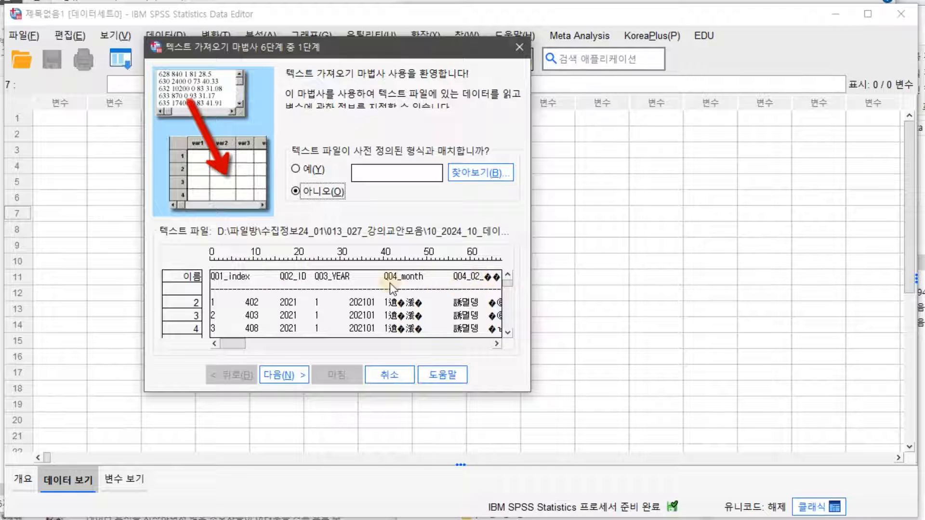
Try to import the UTF-8 text file as delimited data, with names on line 1, all cases and tab as the only delimiter.
{"action": "left_click", "coordinate": [296, 376]}
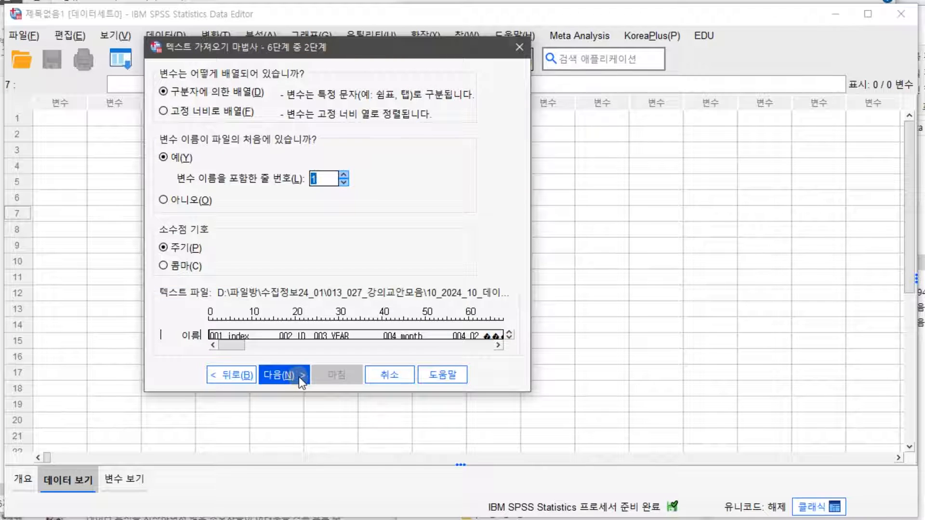
{"action": "left_click", "coordinate": [299, 377]}
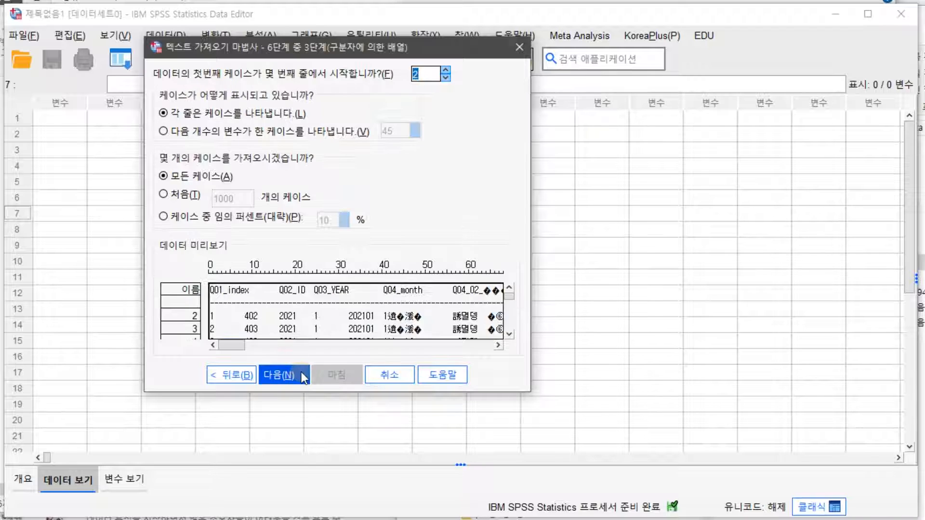
{"action": "left_click", "coordinate": [302, 372]}
{"action": "left_click", "coordinate": [261, 91]}
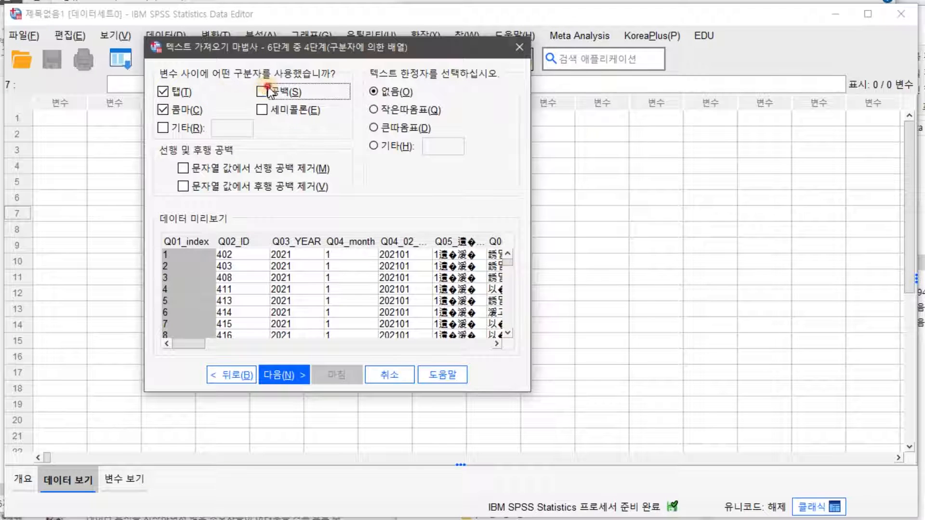
{"action": "left_click", "coordinate": [164, 110]}
{"action": "left_click", "coordinate": [295, 377]}
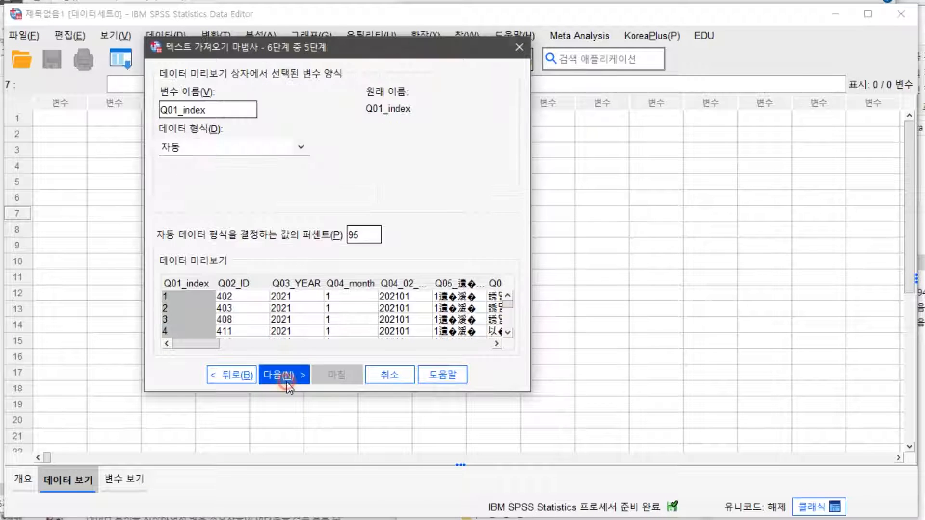
{"action": "left_click", "coordinate": [300, 383]}
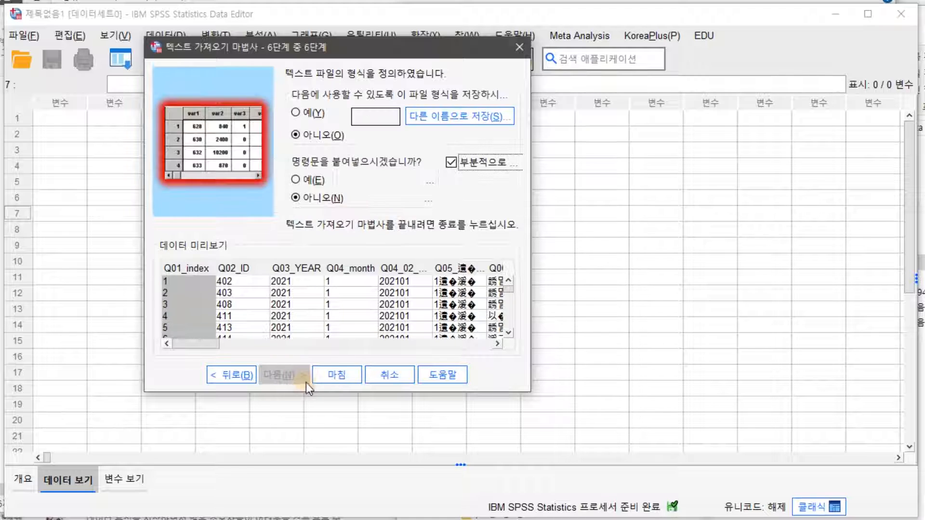
{"action": "left_click", "coordinate": [332, 377]}
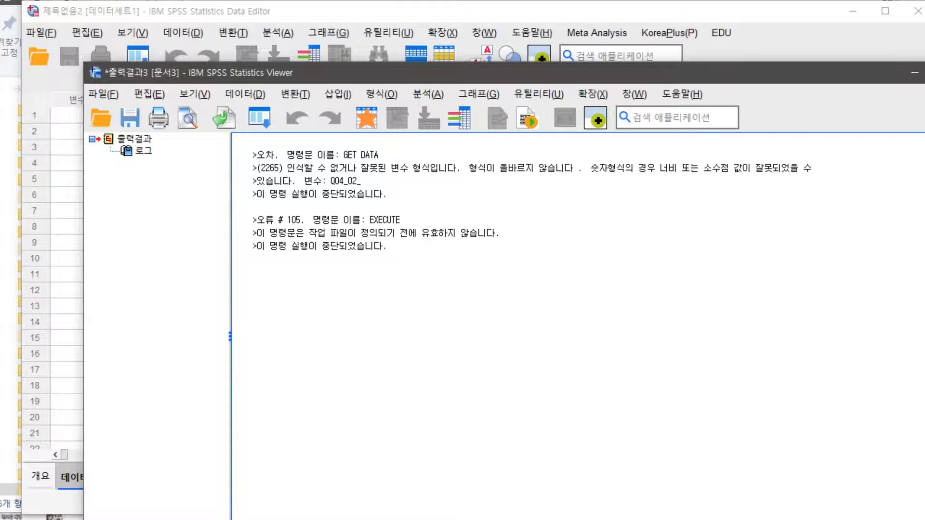
Switch to the SPSS Statistics 25 Data Editor window and close its dataset without saving the changes.
{"action": "key", "text": "alt+Tab"}
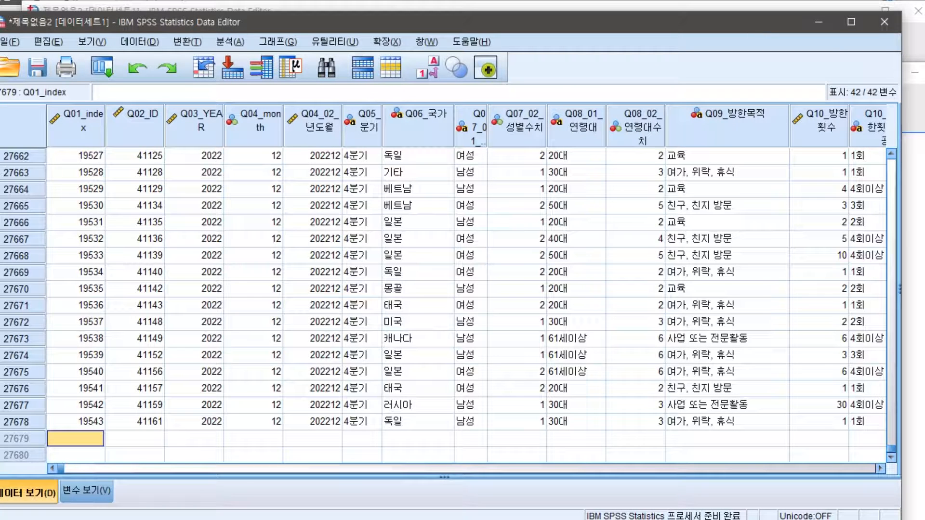
{"action": "left_click", "coordinate": [885, 21]}
{"action": "left_click", "coordinate": [433, 314]}
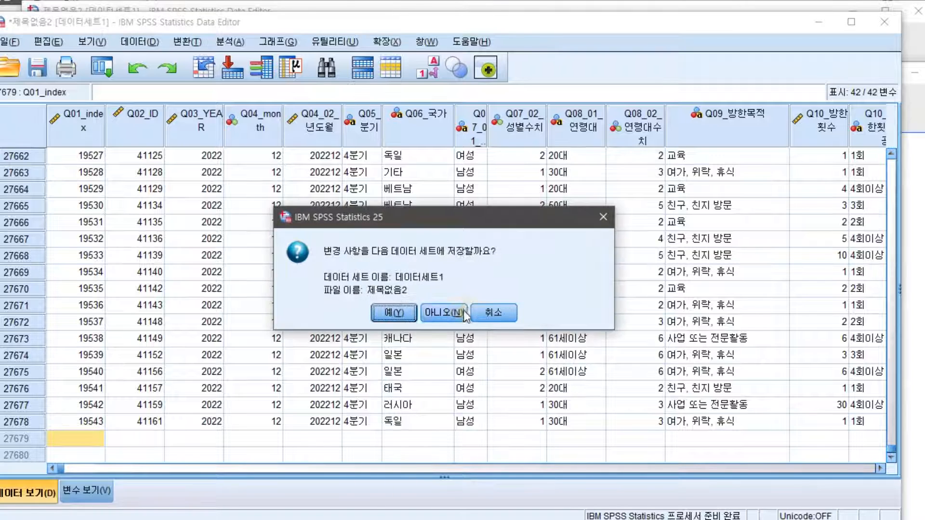
{"action": "left_click", "coordinate": [453, 313]}
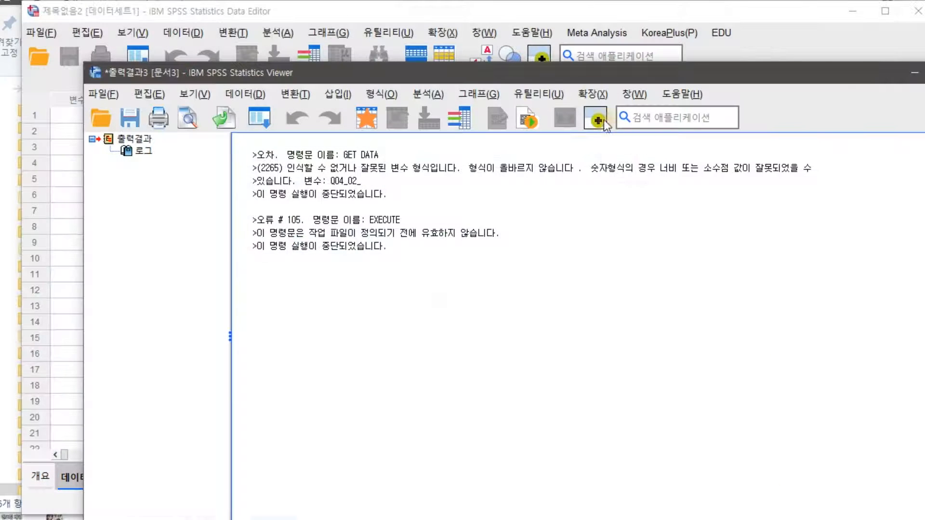
Bring the empty SPSS Data Editor and the part_01_01_파일인코딩 folder window forward, with the folder overlapping the editor.
{"action": "left_click", "coordinate": [577, 12]}
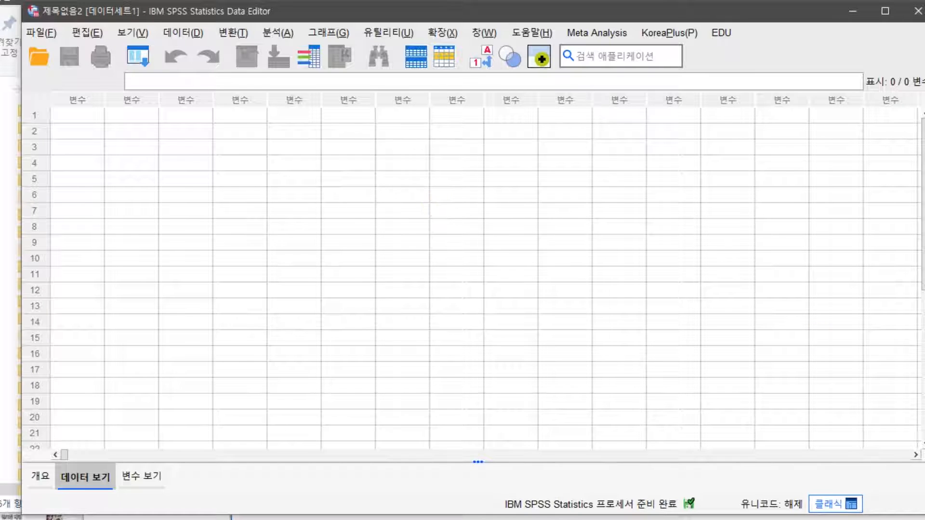
{"action": "left_click", "coordinate": [877, 519]}
{"action": "left_click_drag", "start_coordinate": [781, 17], "coordinate": [531, 36]}
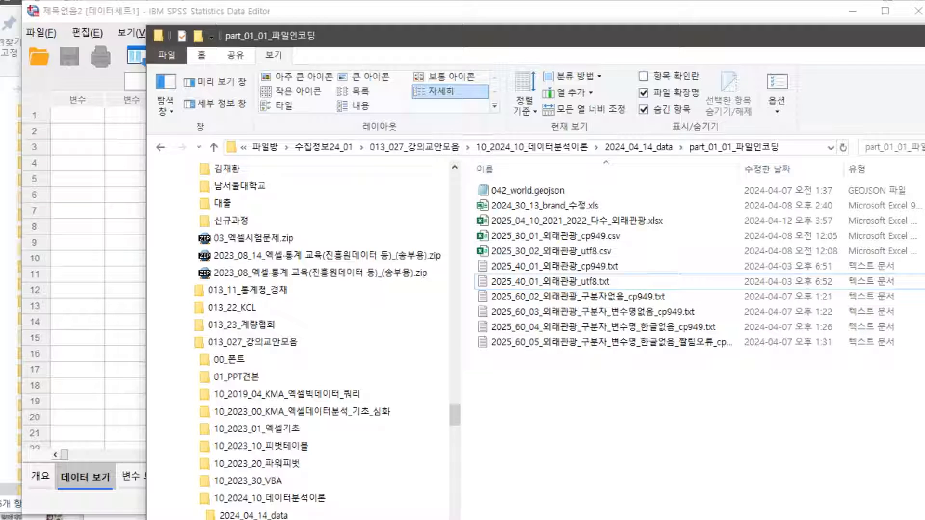
Switch to the edu_schedule Google Sheet, examine the course titles on file encoding theory and encoding conversion practice, and minimize the browser.
{"action": "key", "text": "alt+Tab"}
{"action": "scroll", "coordinate": [647, 382], "scroll_direction": "up", "scroll_amount": 5}
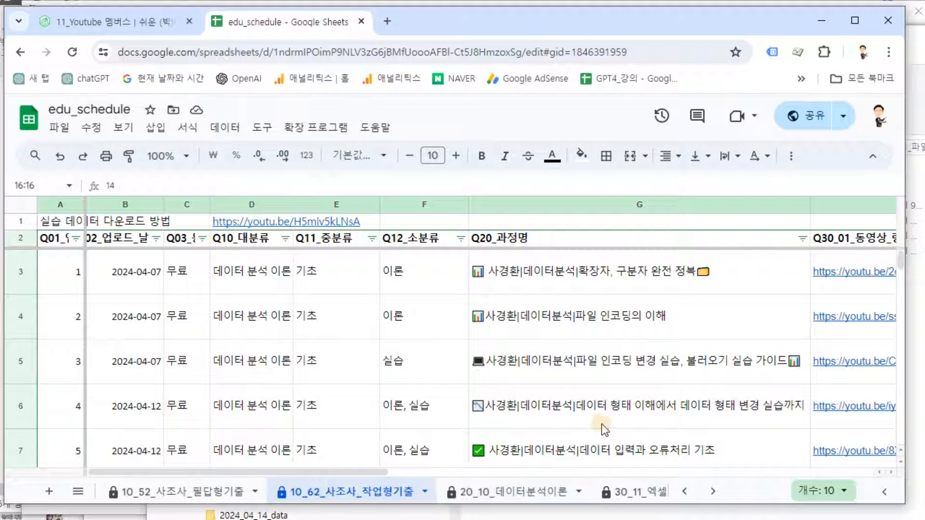
{"action": "left_click", "coordinate": [625, 361]}
{"action": "left_click", "coordinate": [613, 316]}
{"action": "left_click", "coordinate": [614, 359]}
{"action": "left_click", "coordinate": [612, 317]}
{"action": "left_click", "coordinate": [614, 357]}
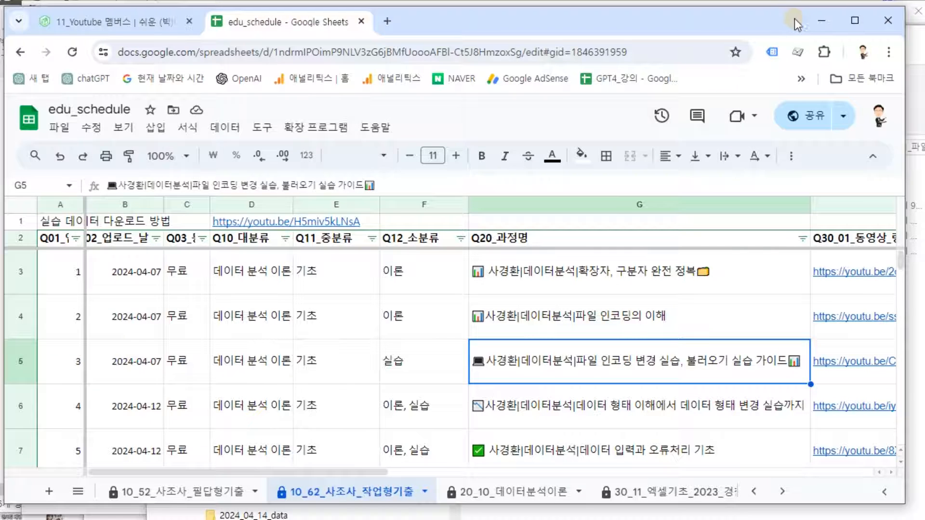
{"action": "left_click", "coordinate": [820, 16]}
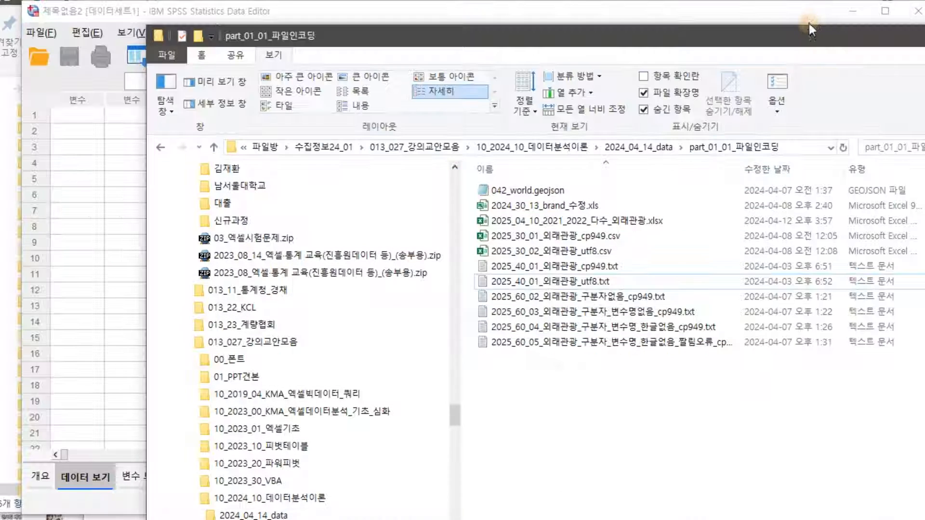
Load 2025_40_01_외래관광_cp949.txt from the folder into the SPSS Data Editor to start the text import wizard.
{"action": "left_click", "coordinate": [414, 14]}
{"action": "left_click", "coordinate": [924, 415]}
{"action": "left_click_drag", "start_coordinate": [514, 39], "coordinate": [813, 43]}
{"action": "left_click_drag", "start_coordinate": [857, 265], "coordinate": [242, 263]}
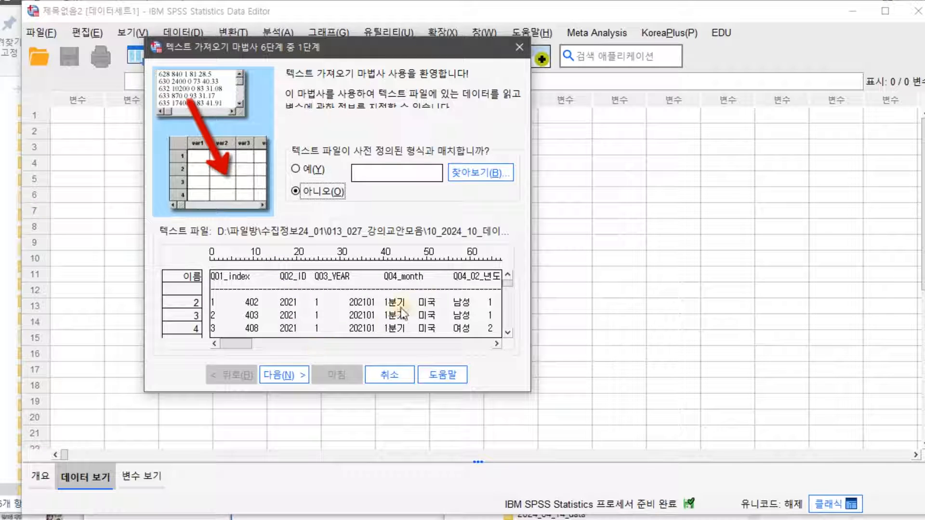
Keep the delimited arrangement with variable names on line 1, and read all cases from line 2 with one case per line.
{"action": "left_click", "coordinate": [284, 376]}
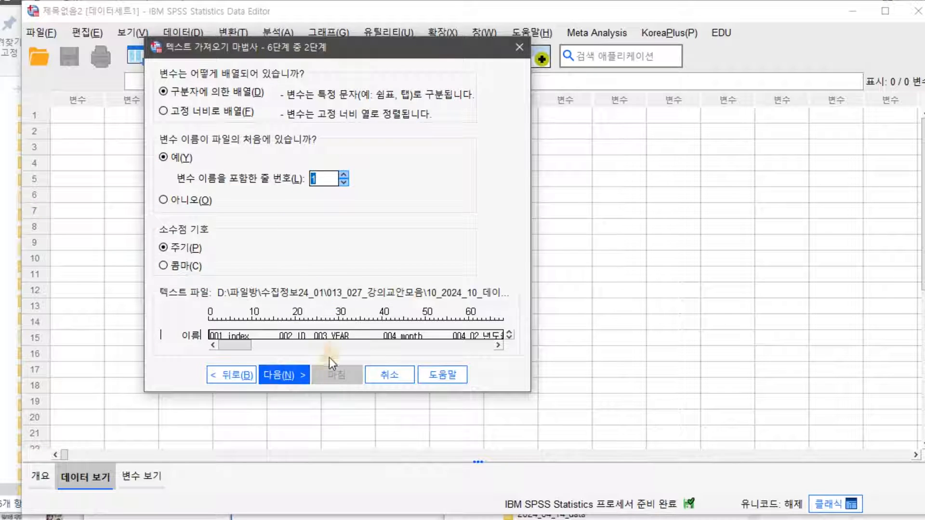
{"action": "left_click", "coordinate": [295, 375]}
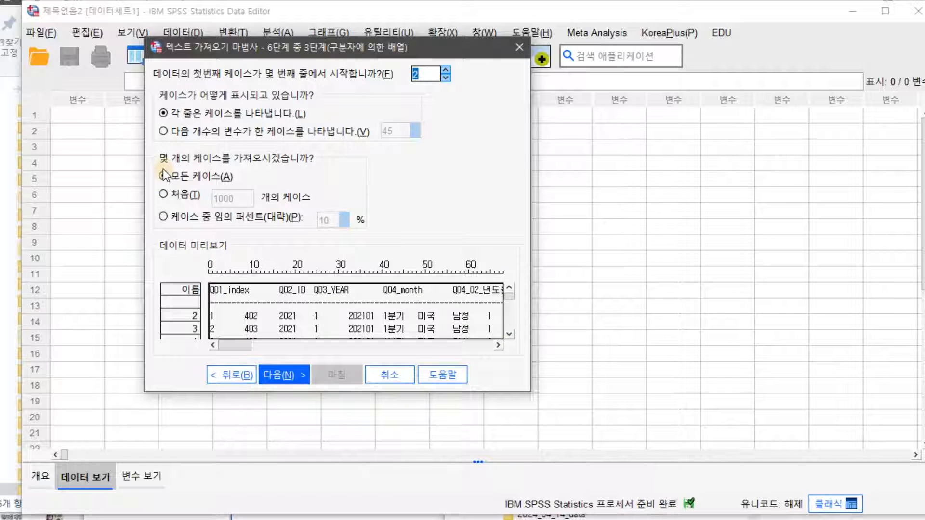
{"action": "left_click", "coordinate": [228, 375]}
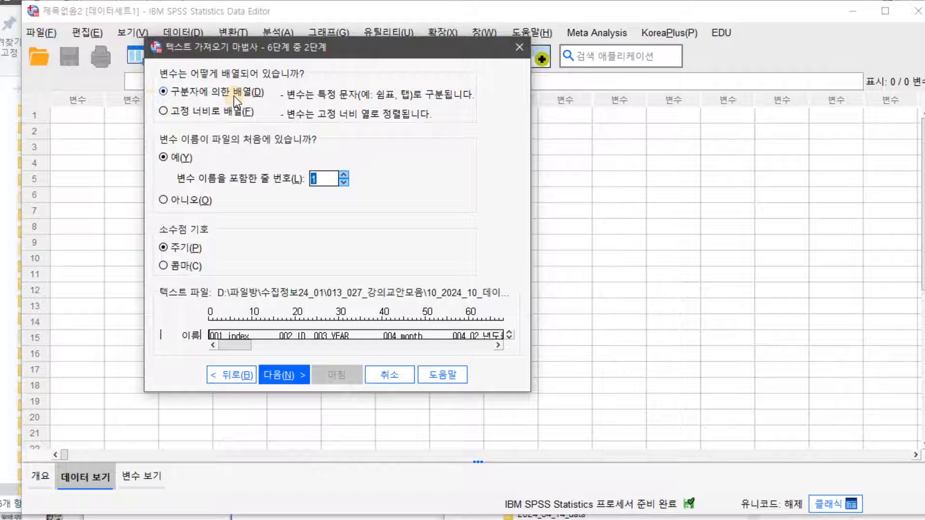
{"action": "left_click", "coordinate": [297, 374]}
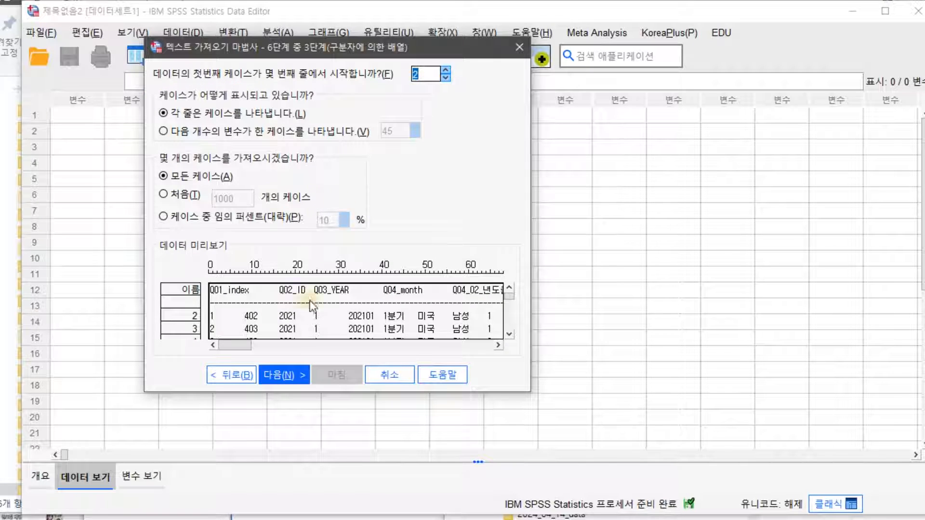
Leave tab as the only delimiter by excluding comma and space, inspect the preview, and finish the import with no text qualifier.
{"action": "left_click", "coordinate": [279, 375]}
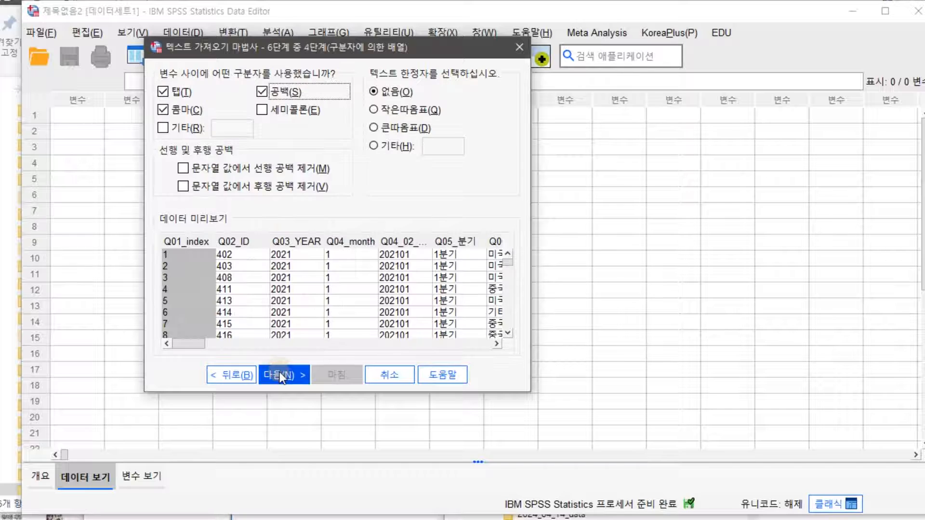
{"action": "left_click", "coordinate": [166, 108]}
{"action": "left_click", "coordinate": [266, 93]}
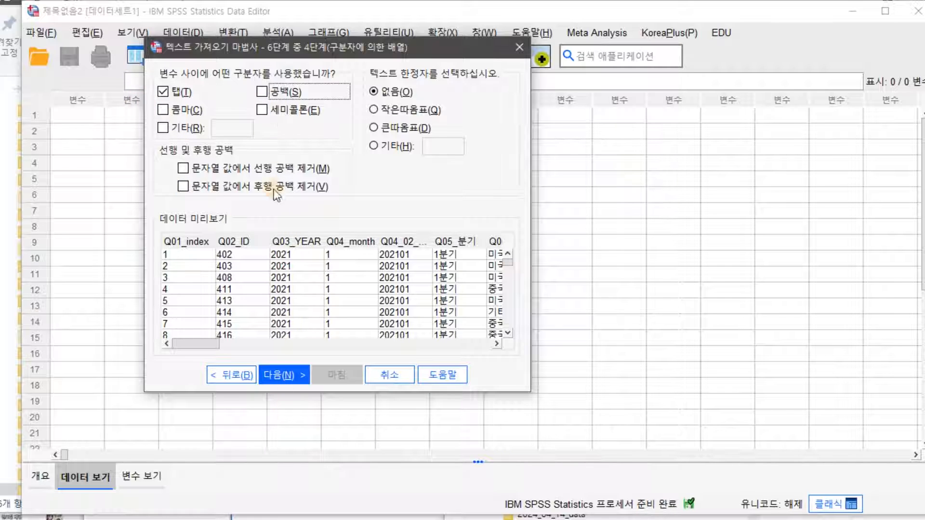
{"action": "left_click_drag", "start_coordinate": [207, 348], "coordinate": [289, 350]}
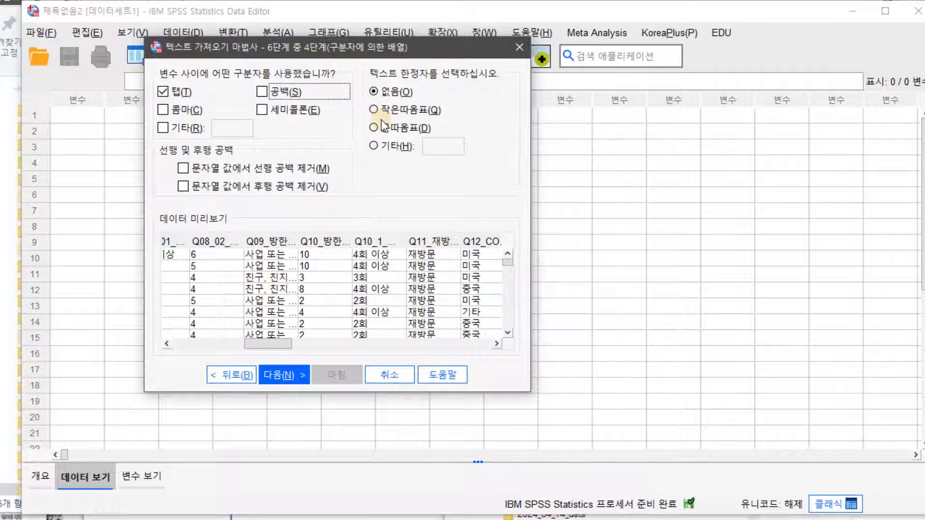
{"action": "left_click", "coordinate": [290, 374]}
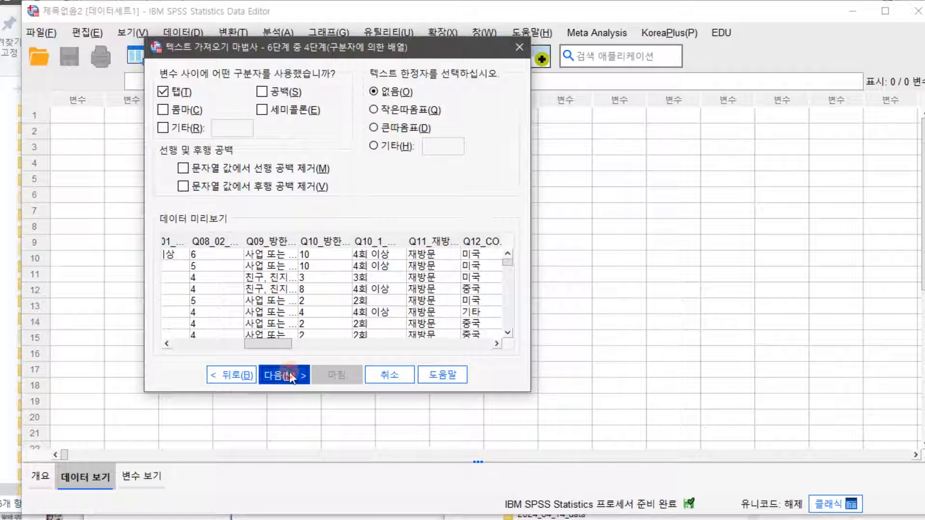
{"action": "left_click", "coordinate": [291, 378]}
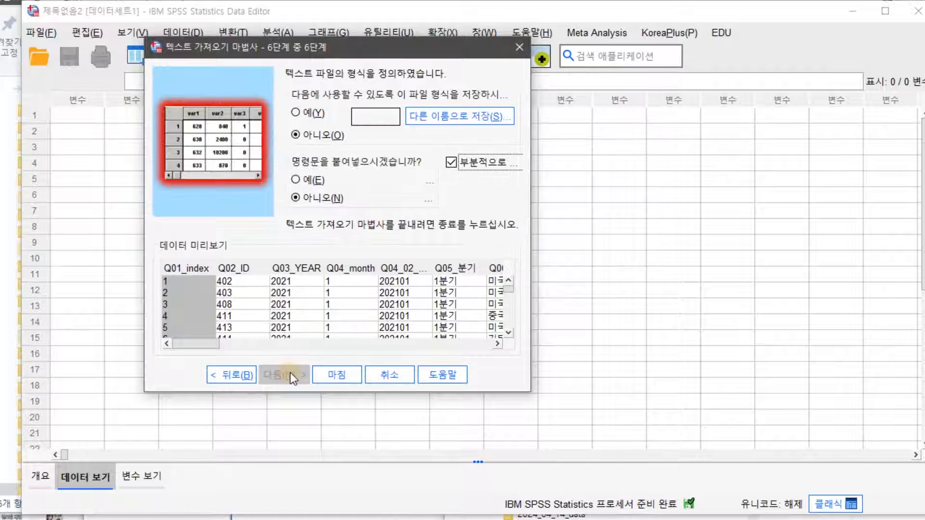
{"action": "left_click", "coordinate": [352, 376]}
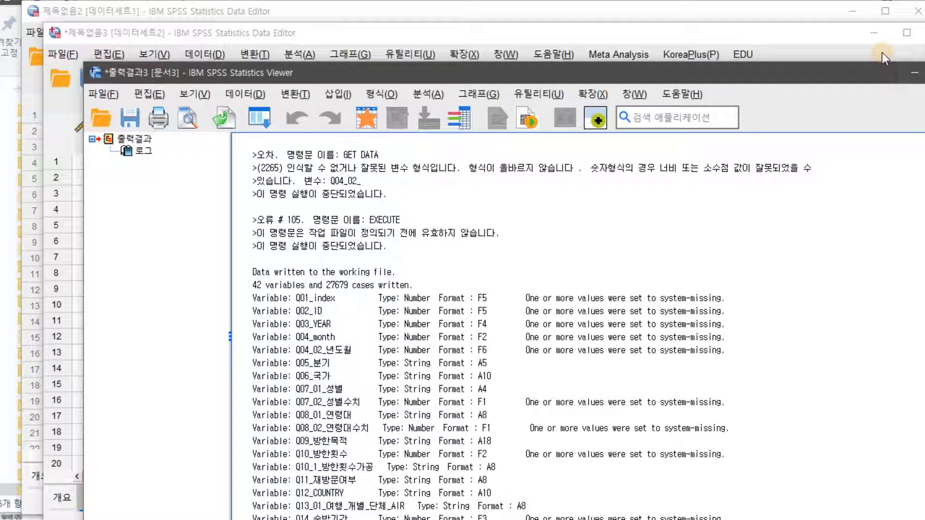
Uncover the imported dataset, fit the Q04_02_년도월 column to its full name, and widen the name column in the variable view.
{"action": "left_click", "coordinate": [914, 72]}
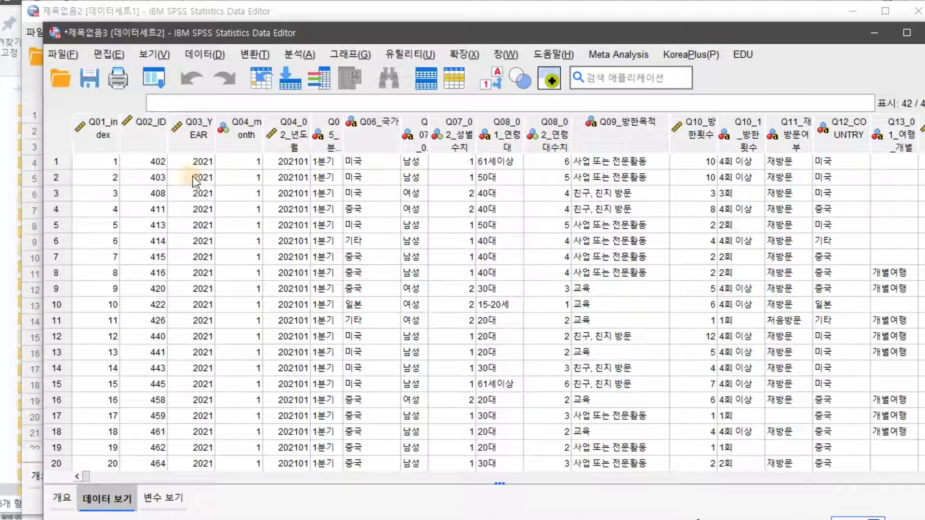
{"action": "left_click", "coordinate": [289, 132]}
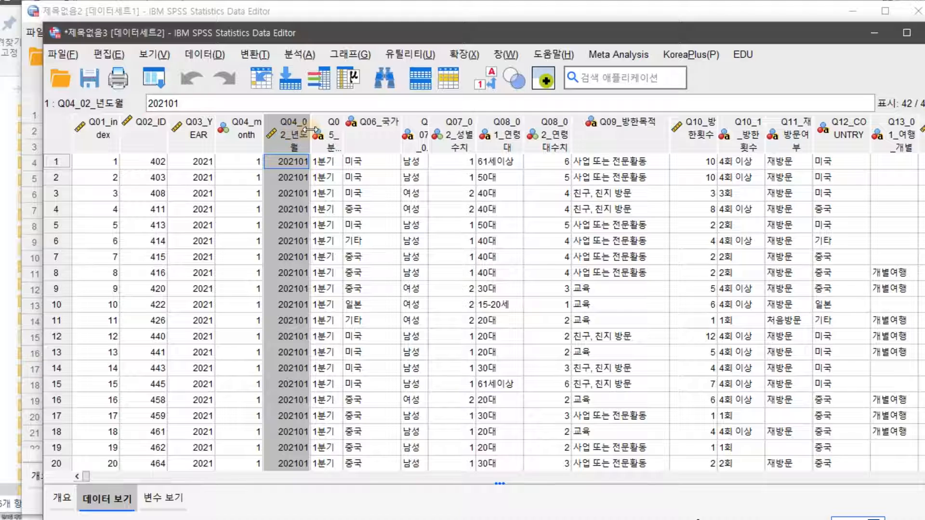
{"action": "double_click", "coordinate": [309, 129]}
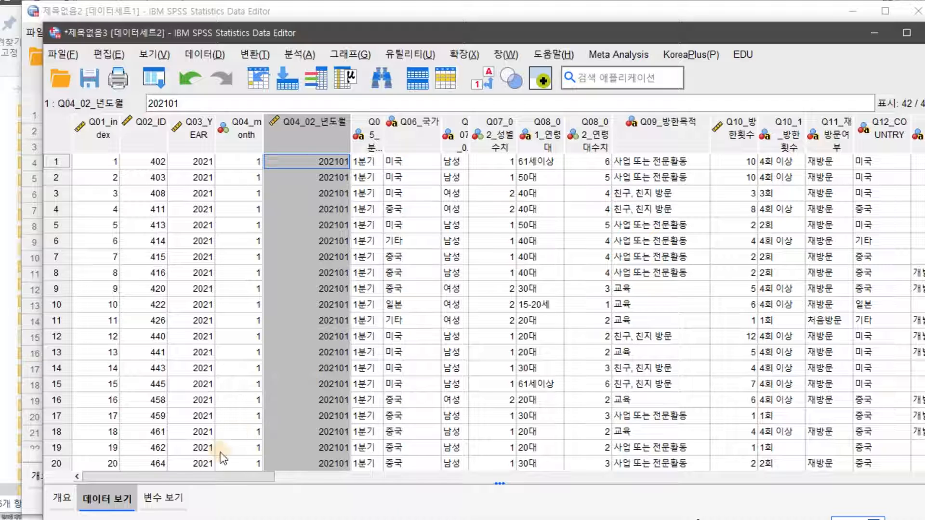
{"action": "left_click", "coordinate": [163, 498]}
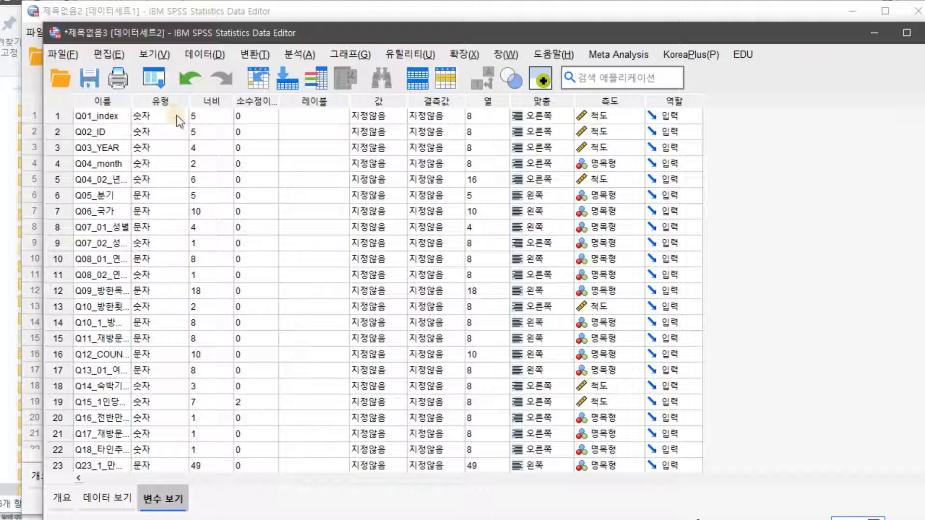
{"action": "left_click_drag", "start_coordinate": [131, 100], "coordinate": [172, 101]}
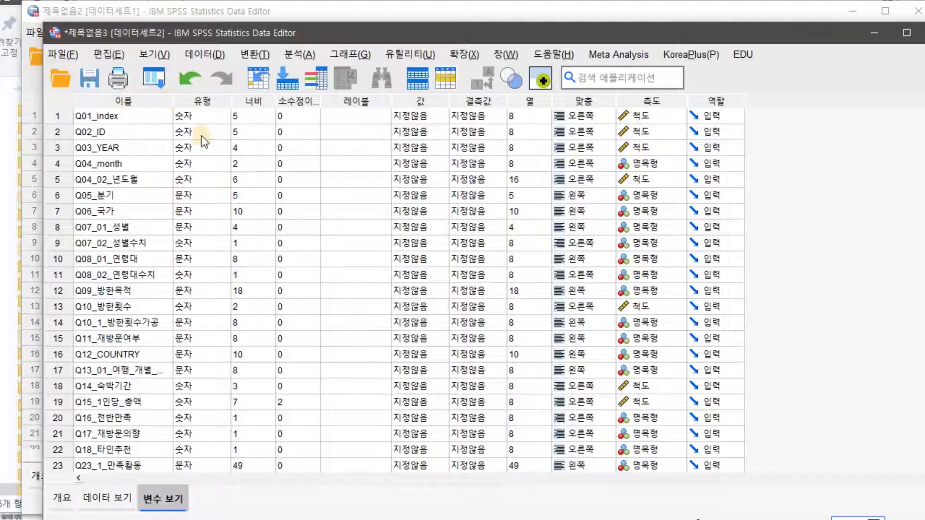
Change the type of the Q06_국가 variable to numeric (숫자) and check its values in the data view.
{"action": "left_click", "coordinate": [204, 218]}
{"action": "left_click", "coordinate": [225, 212]}
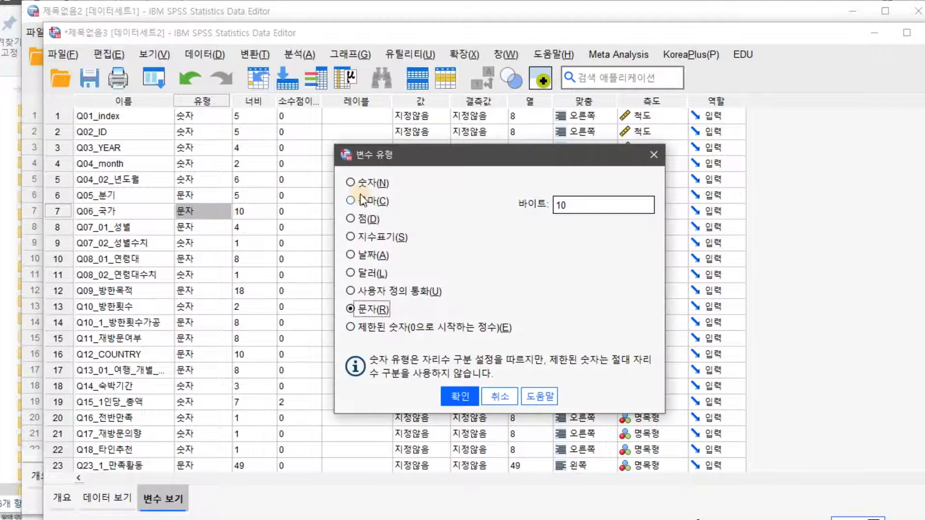
{"action": "left_click", "coordinate": [351, 183]}
{"action": "left_click", "coordinate": [458, 402]}
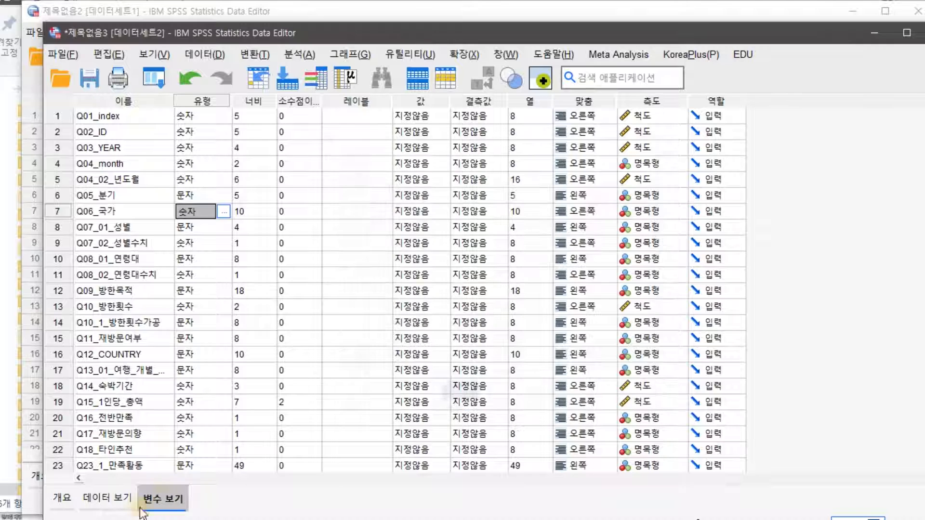
{"action": "left_click", "coordinate": [107, 499]}
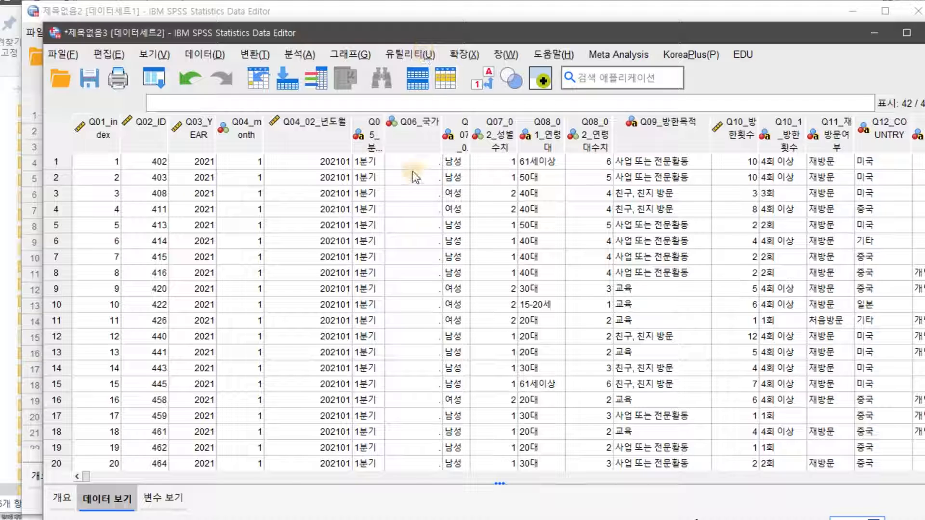
Set the type of the Q06_국가 variable back to string (문자) and check its values in the data view.
{"action": "left_click", "coordinate": [164, 498]}
{"action": "left_click", "coordinate": [223, 212]}
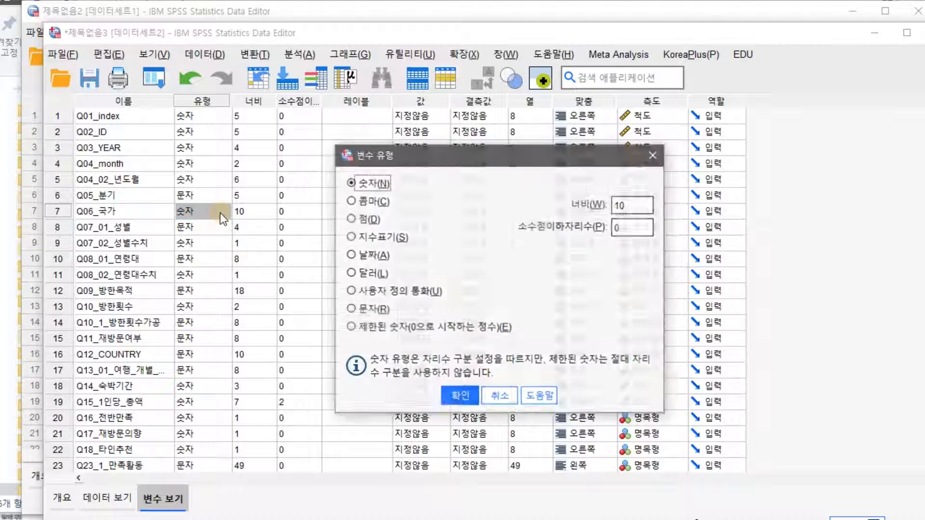
{"action": "left_click", "coordinate": [350, 309]}
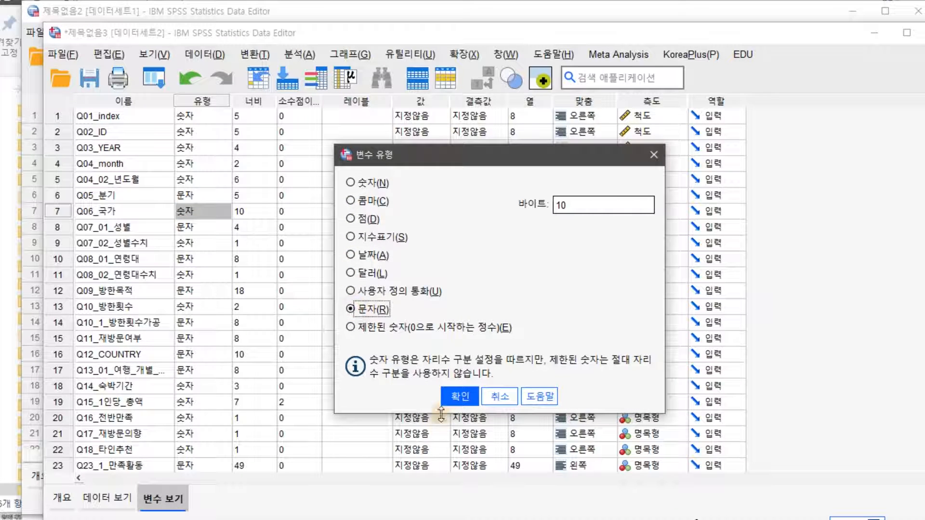
{"action": "left_click", "coordinate": [458, 397]}
{"action": "left_click", "coordinate": [107, 497]}
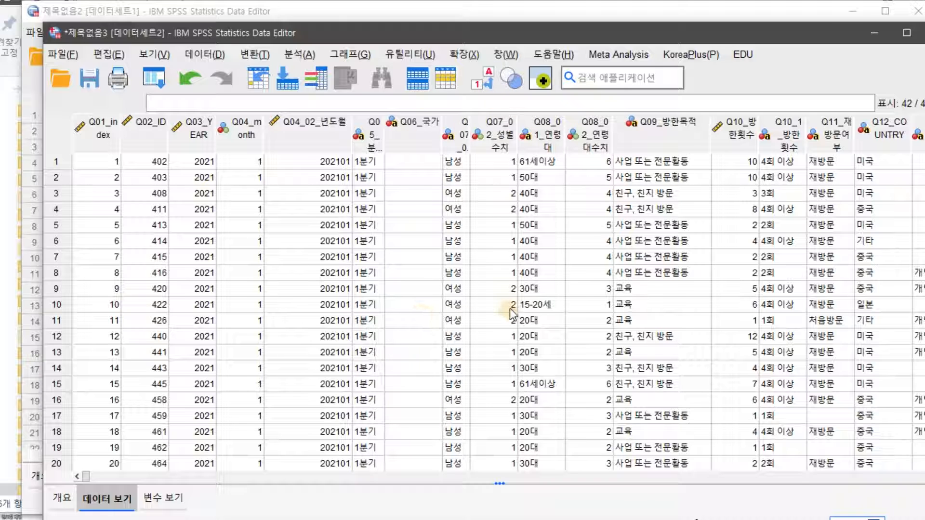
Undo the type changes on the Q06_국가 variable and reposition the data editor window so the whole window fits.
{"action": "key", "text": "ctrl+z"}
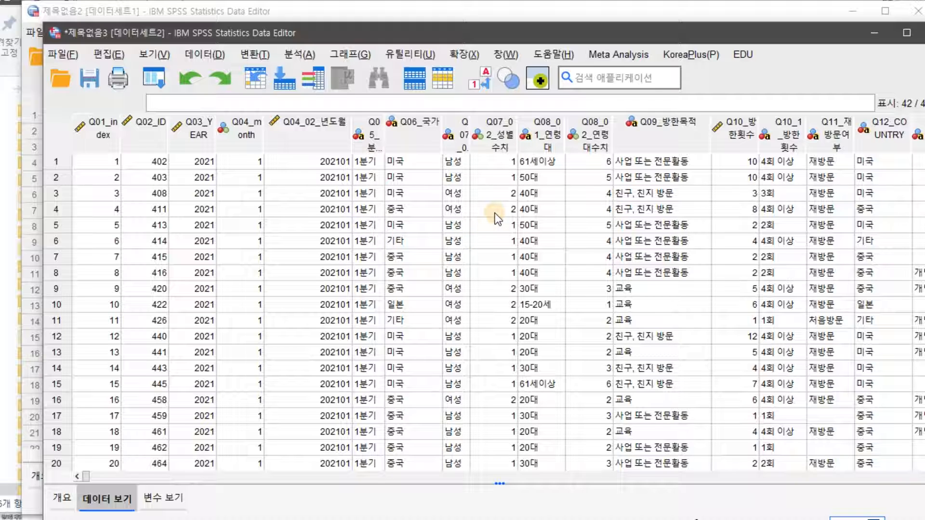
{"action": "left_click_drag", "start_coordinate": [522, 33], "coordinate": [484, 16]}
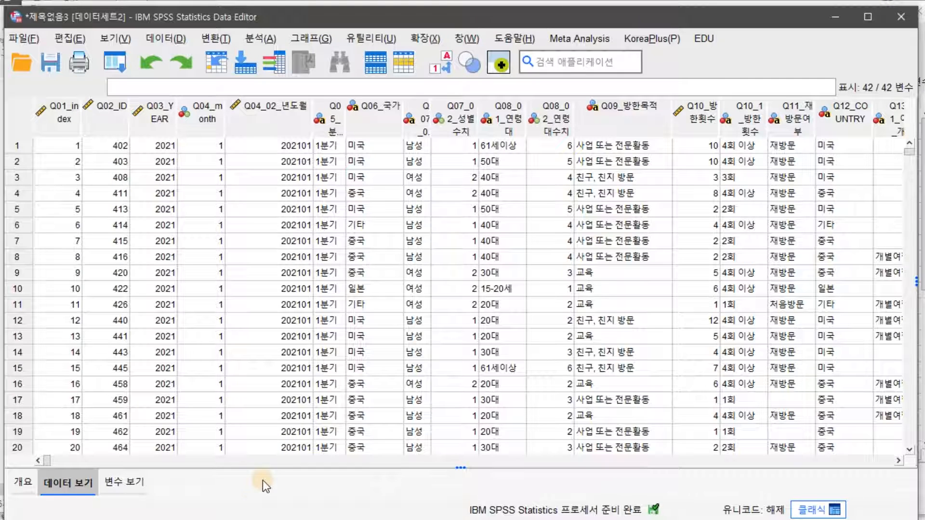
{"action": "left_click_drag", "start_coordinate": [48, 461], "coordinate": [49, 511]}
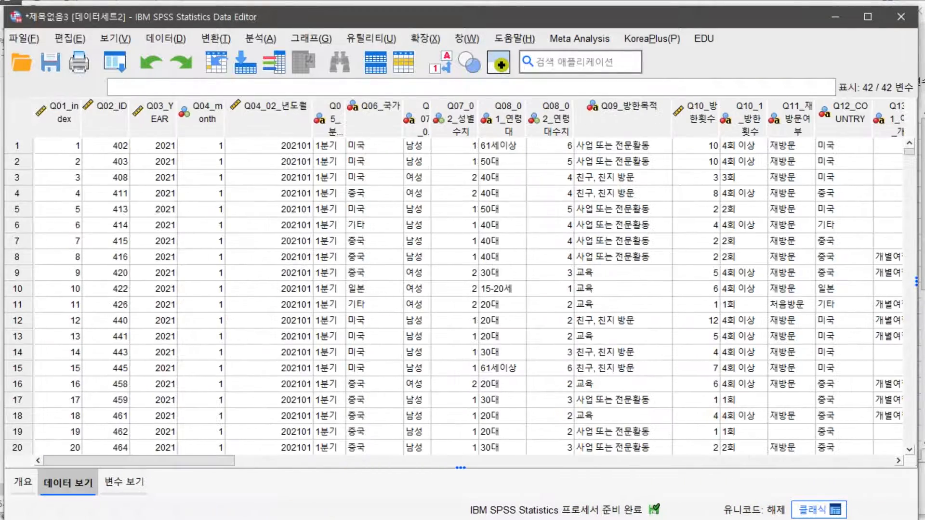
Select the Q01_index cell of case 1, open the Windows on-screen keyboard (화상 키보드), and place it over the lower data rows.
{"action": "left_click", "coordinate": [72, 161]}
{"action": "left_click", "coordinate": [72, 146]}
{"action": "key", "text": "super"}
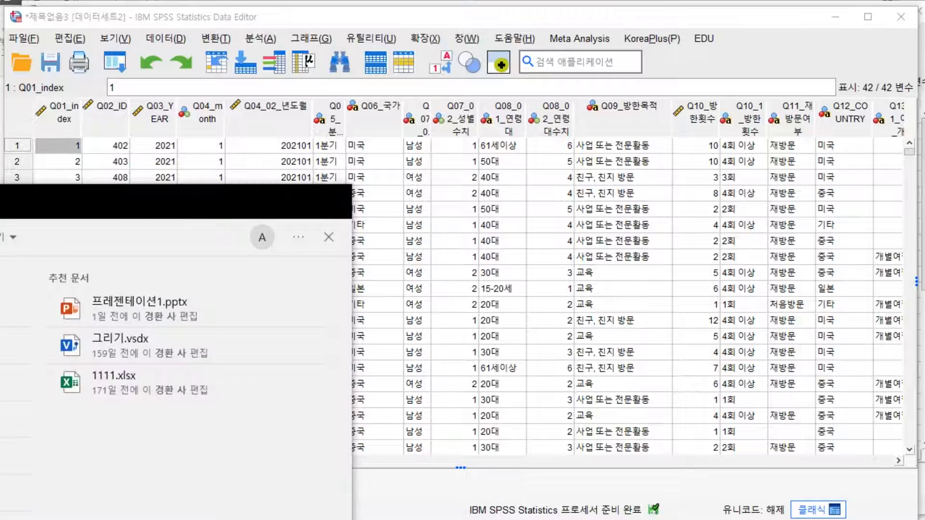
{"action": "type", "text": "키보드"}
{"action": "key", "text": "Return"}
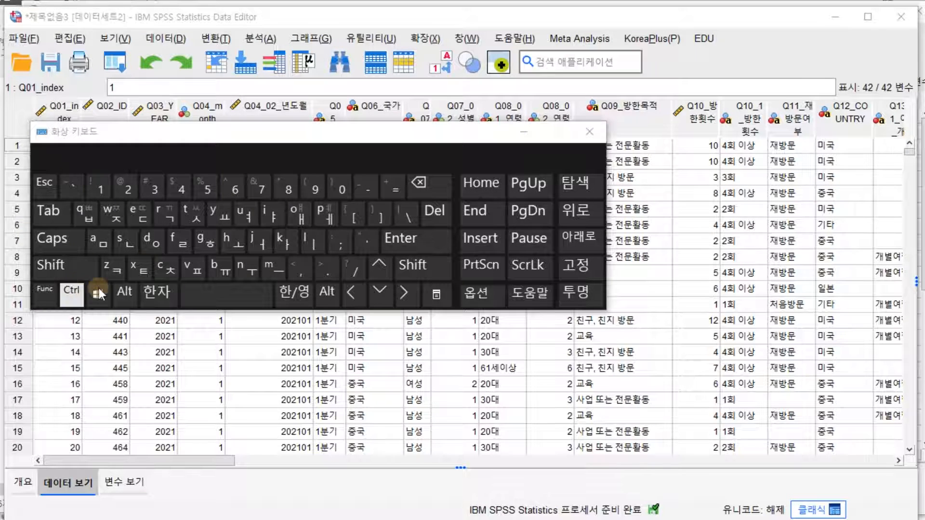
{"action": "left_click_drag", "start_coordinate": [434, 139], "coordinate": [643, 221]}
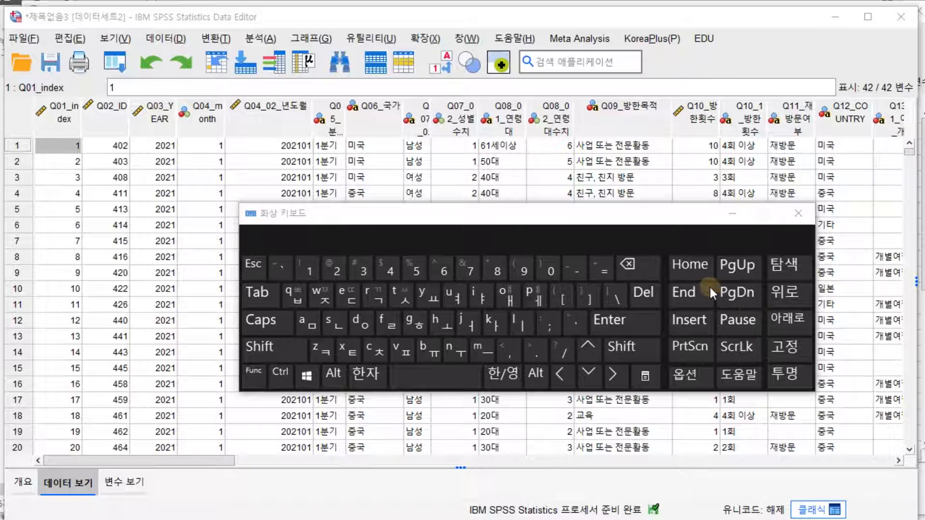
Jump between the edges of the dataset, covering its last case and last variable, and finish at the last row of Q01_index.
{"action": "left_click", "coordinate": [115, 160]}
{"action": "key", "text": "ctrl+End"}
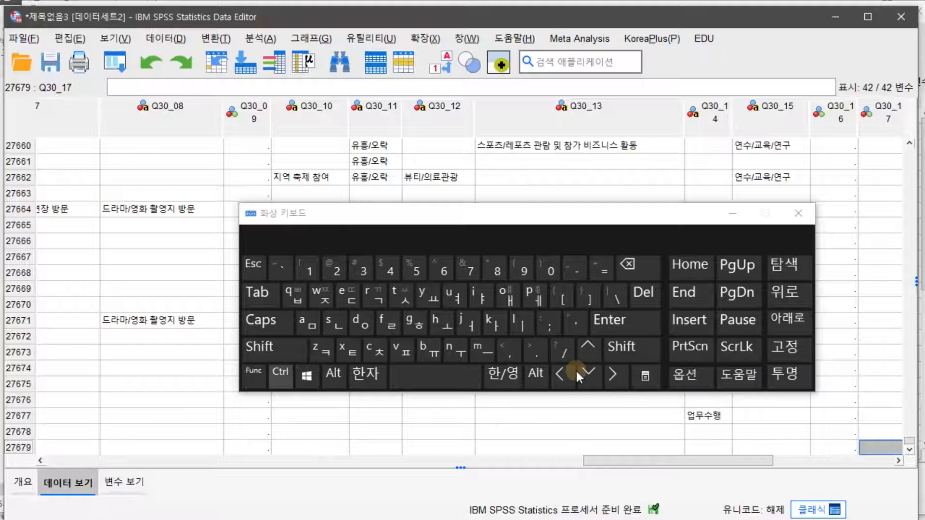
{"action": "key", "text": "ctrl+Left"}
{"action": "key", "text": "ctrl+Right"}
{"action": "key", "text": "ctrl+Up"}
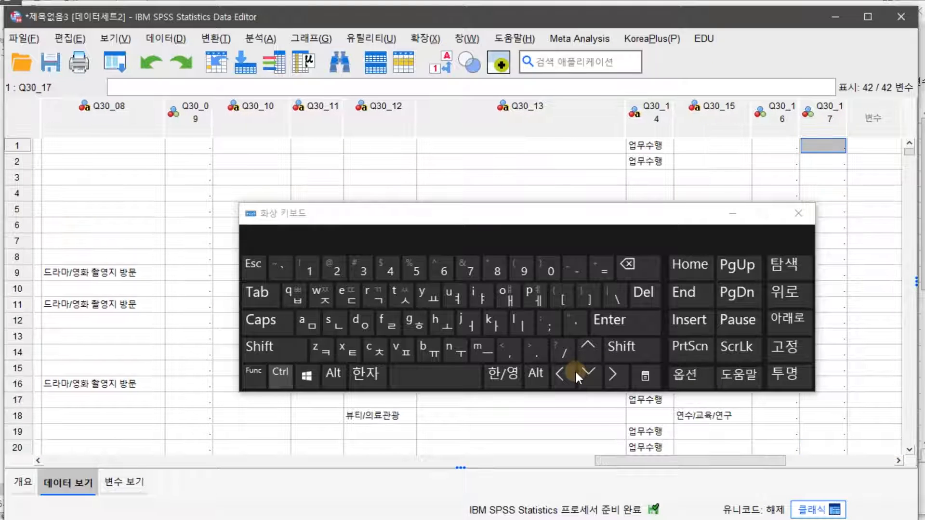
{"action": "key", "text": "ctrl+Left"}
{"action": "key", "text": "ctrl+Down"}
{"action": "key", "text": "ctrl+Up"}
{"action": "key", "text": "ctrl+Down"}
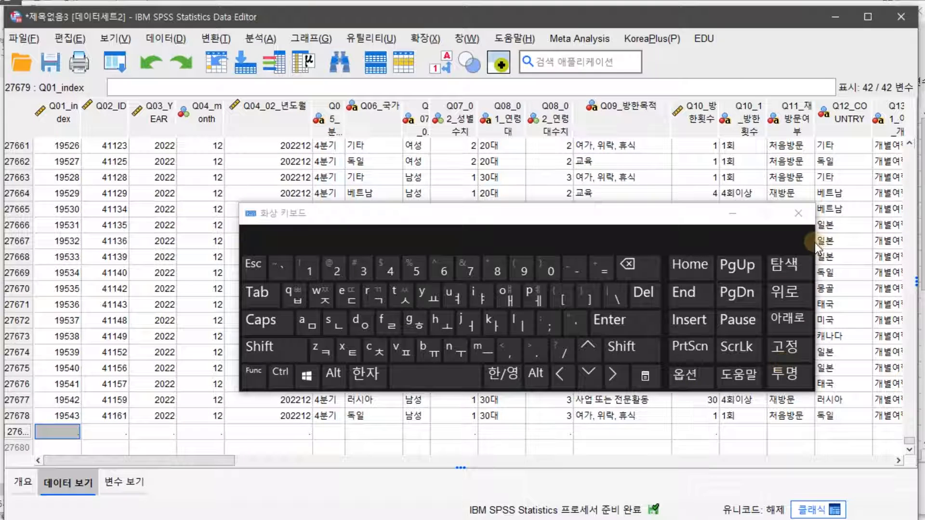
Close the on-screen keyboard, shift the data editor window, and select the whole empty case 27679.
{"action": "left_click", "coordinate": [798, 213]}
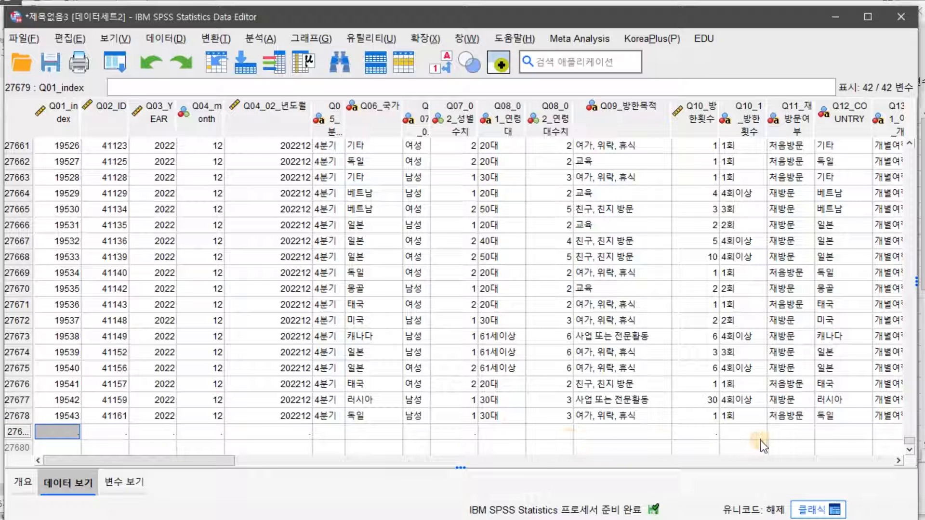
{"action": "key", "text": "End"}
{"action": "key", "text": "Home"}
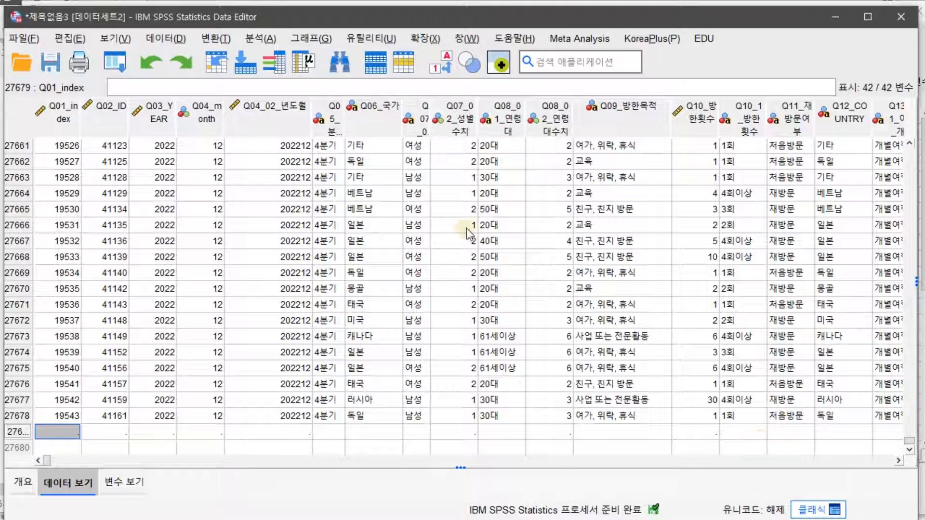
{"action": "left_click", "coordinate": [384, 19]}
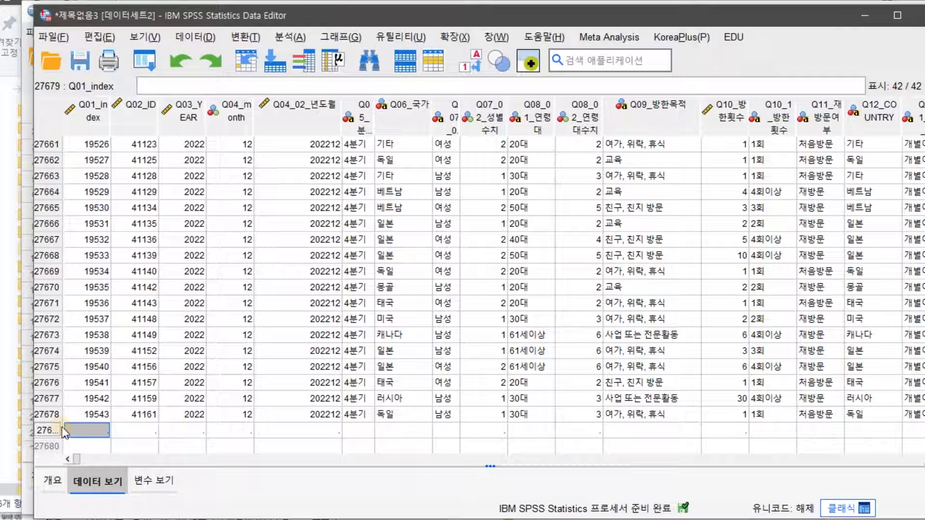
{"action": "left_click", "coordinate": [46, 431]}
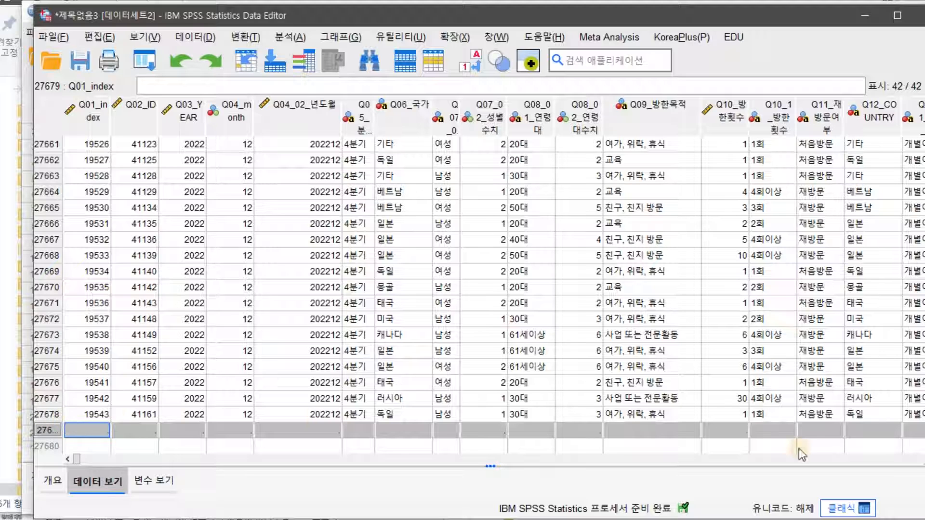
Open 2025_40_01_외래관광_cp949.txt in Notepad, inspect the end of the file for an extra blank line, and close it.
{"action": "key", "text": "alt+Tab"}
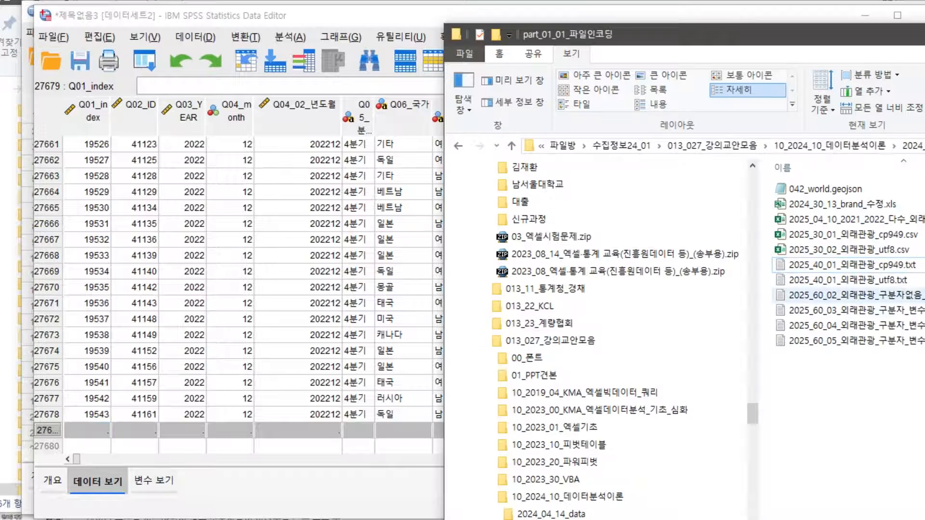
{"action": "double_click", "coordinate": [873, 265]}
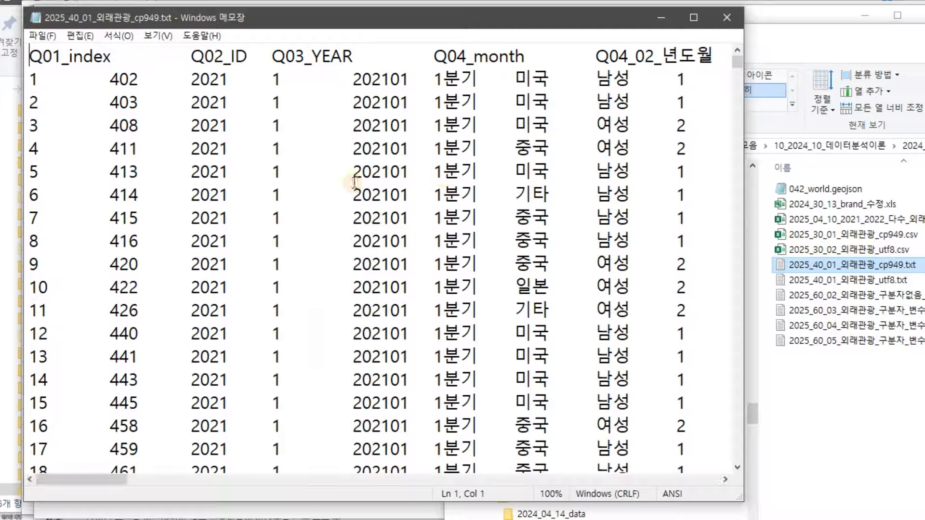
{"action": "left_click", "coordinate": [210, 218]}
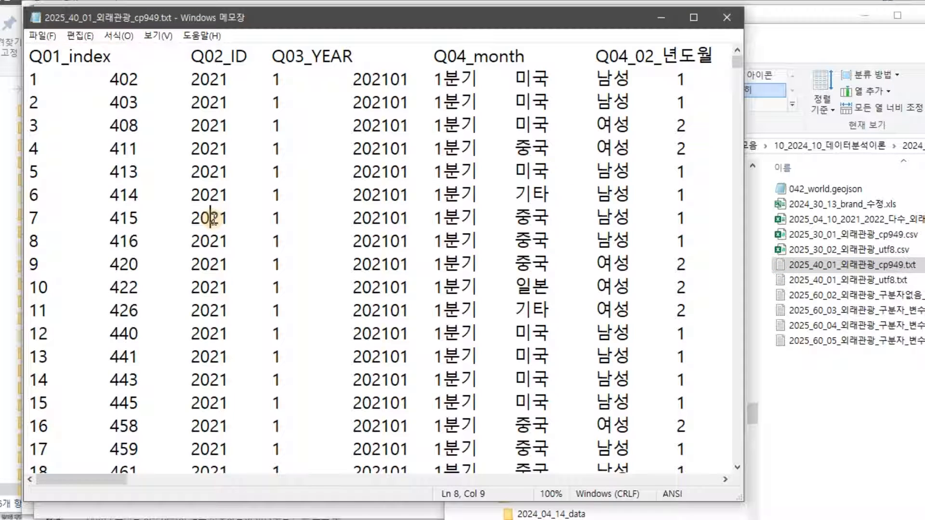
{"action": "left_click", "coordinate": [211, 241]}
{"action": "left_click_drag", "start_coordinate": [736, 59], "coordinate": [730, 490]}
{"action": "left_click", "coordinate": [140, 441]}
{"action": "key", "text": "Tab"}
{"action": "key", "text": "Tab"}
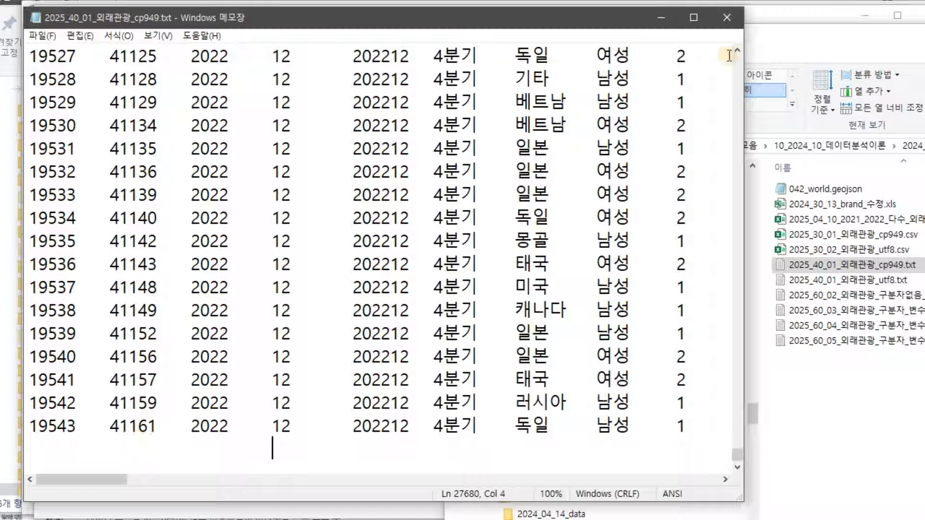
{"action": "left_click", "coordinate": [727, 17]}
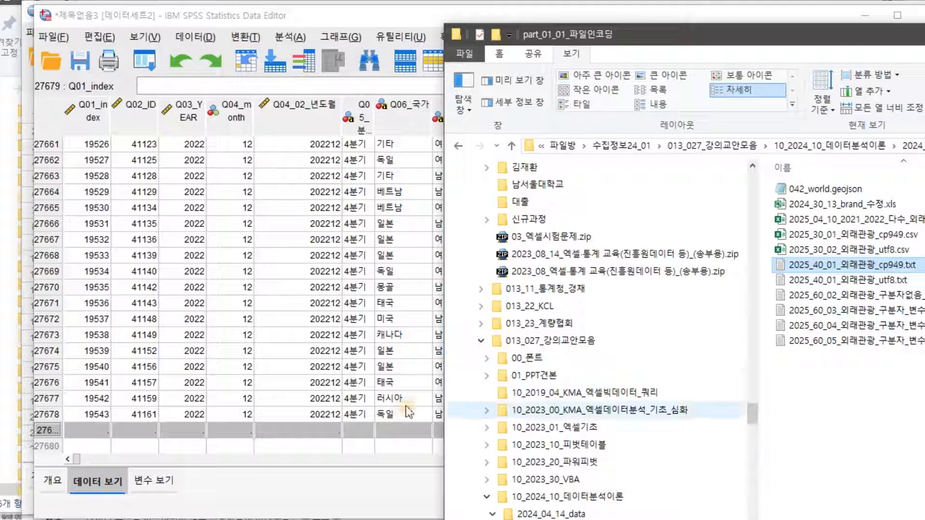
Return to the SPSS data editor and cut the empty case 27679 from the dataset.
{"action": "left_click", "coordinate": [236, 455]}
{"action": "left_click_drag", "start_coordinate": [337, 459], "coordinate": [169, 459]}
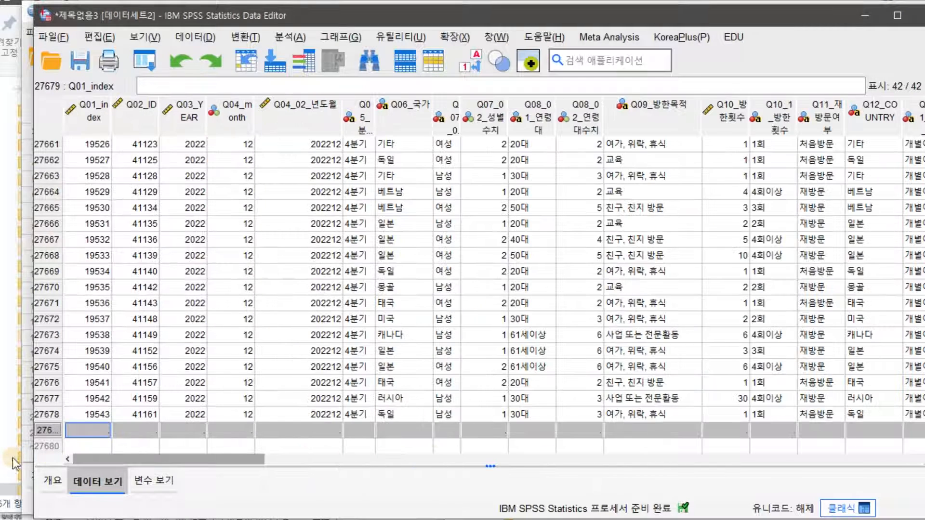
{"action": "right_click", "coordinate": [50, 430]}
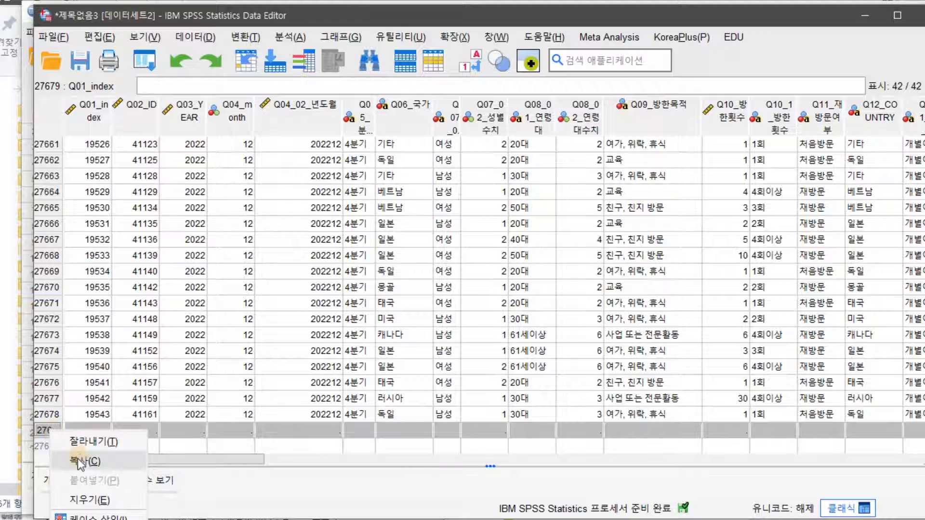
{"action": "left_click", "coordinate": [82, 446]}
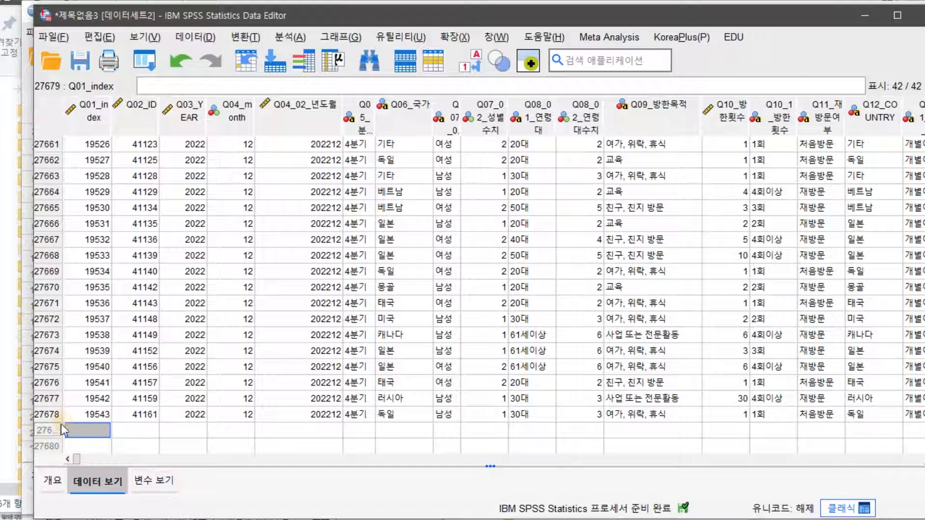
Select the last remaining case 27678, and go back up to the first cases of Q01_index.
{"action": "left_click", "coordinate": [48, 415]}
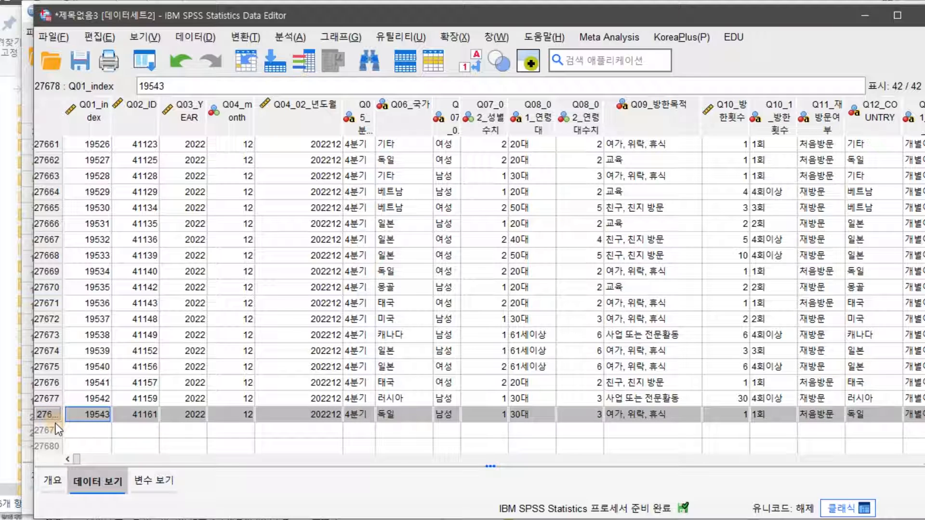
{"action": "key", "text": "Up"}
{"action": "key", "text": "ctrl+Up"}
{"action": "key", "text": "Down"}
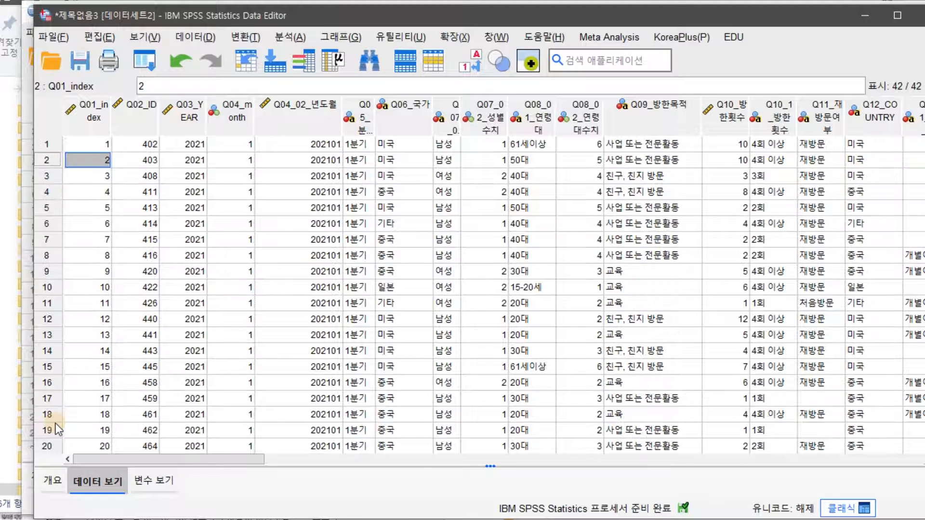
Review the variable list in the variable view, including the type and label of Q01_index, and return to the data view.
{"action": "left_click", "coordinate": [159, 484]}
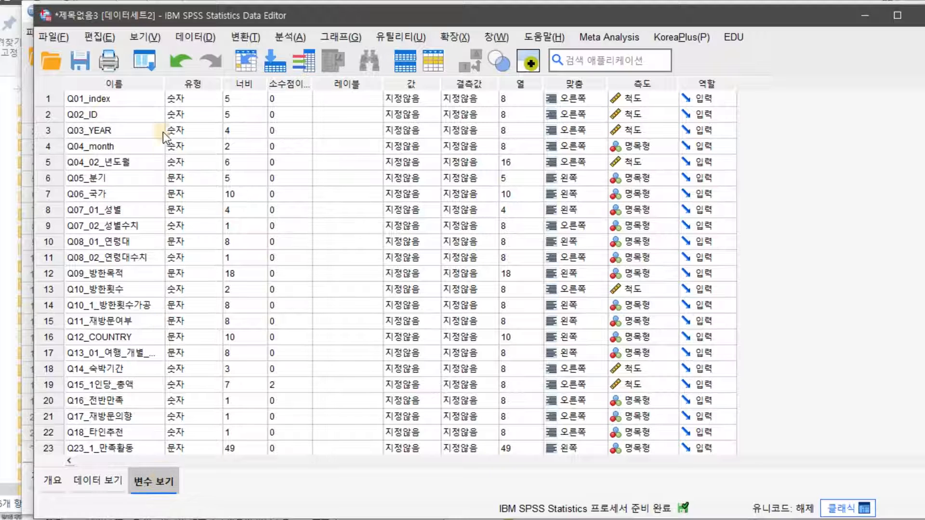
{"action": "scroll", "coordinate": [142, 260], "scroll_direction": "down", "scroll_amount": 5}
{"action": "scroll", "coordinate": [146, 297], "scroll_direction": "up", "scroll_amount": 5}
{"action": "left_click", "coordinate": [201, 99]}
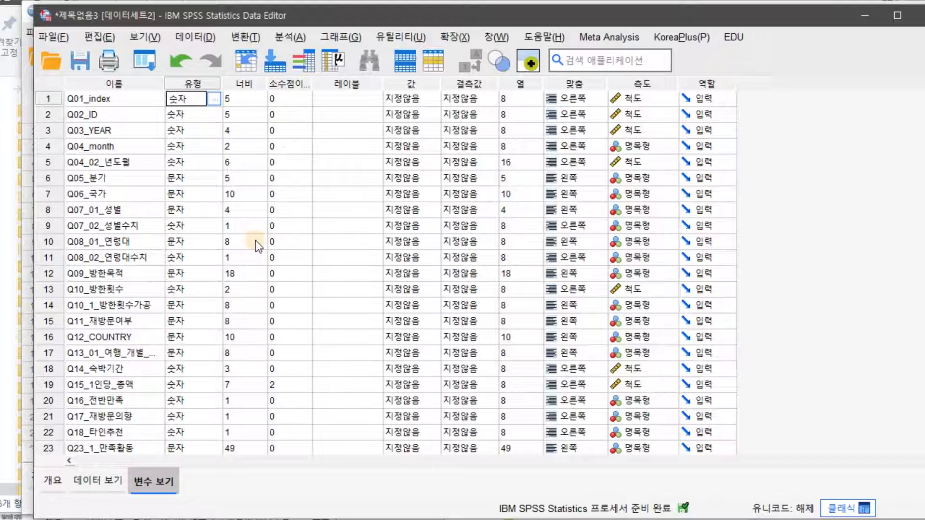
{"action": "left_click", "coordinate": [344, 100]}
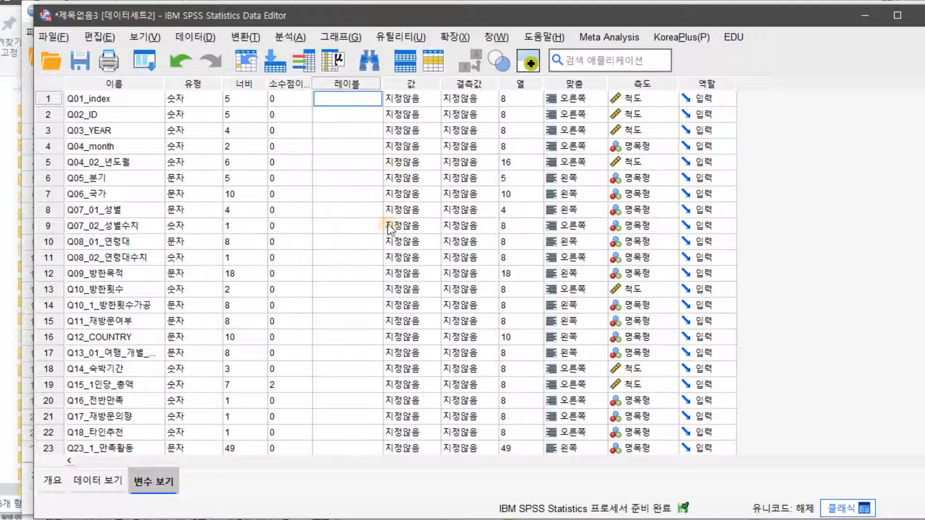
{"action": "left_click", "coordinate": [77, 481]}
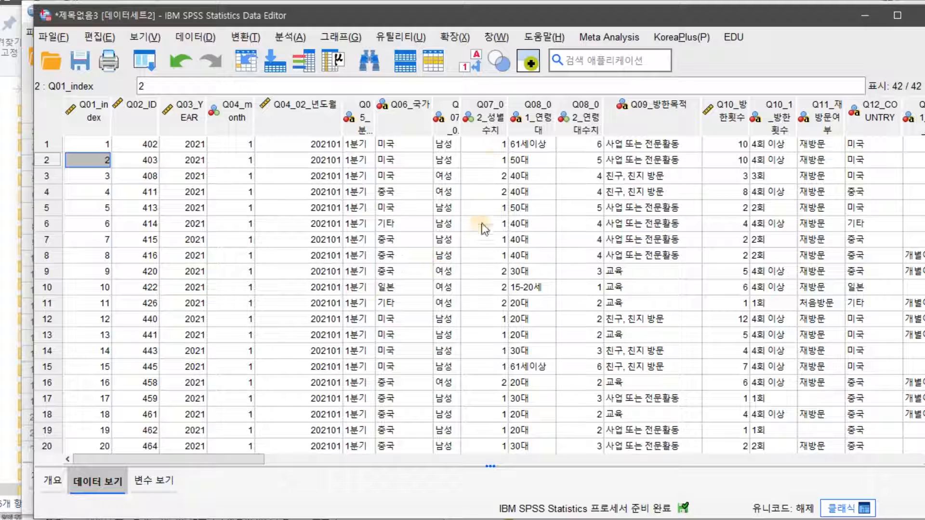
Compare the Q07_01_성별 and Q08_01_연령대 columns and their variable information, alongside the numeric gender codes.
{"action": "left_click", "coordinate": [490, 145]}
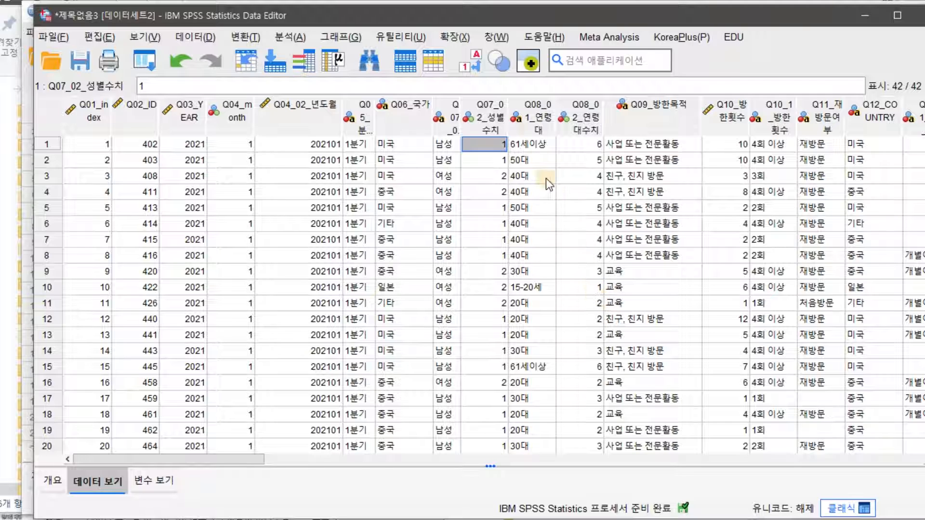
{"action": "left_click", "coordinate": [533, 118]}
{"action": "left_click", "coordinate": [448, 120]}
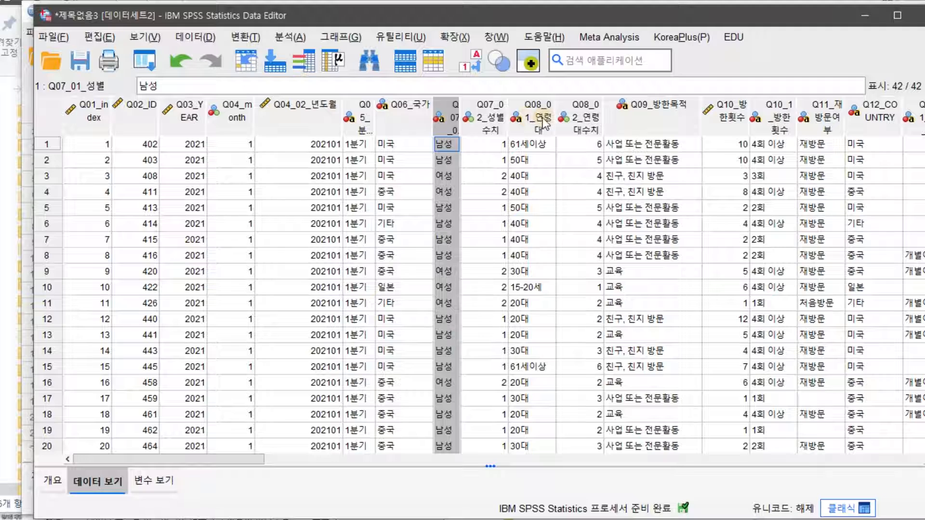
{"action": "left_click", "coordinate": [540, 121]}
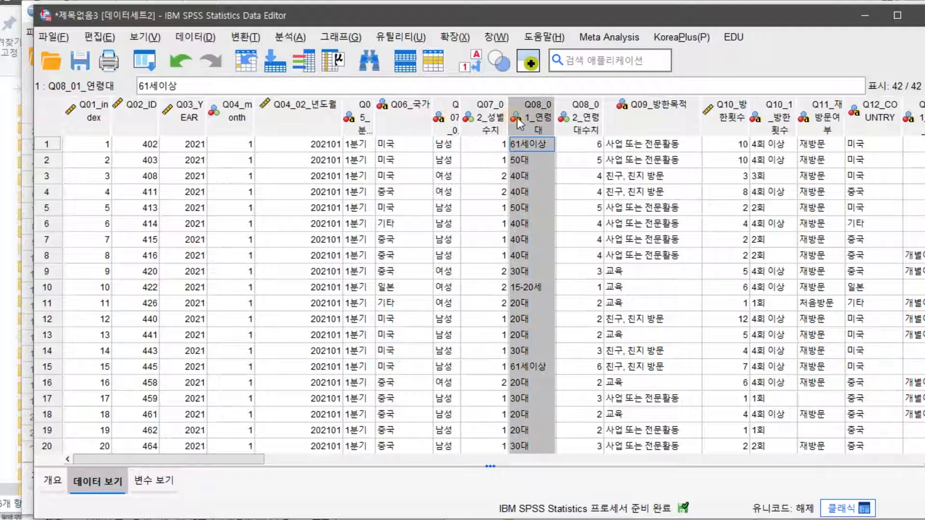
{"action": "left_click", "coordinate": [453, 122]}
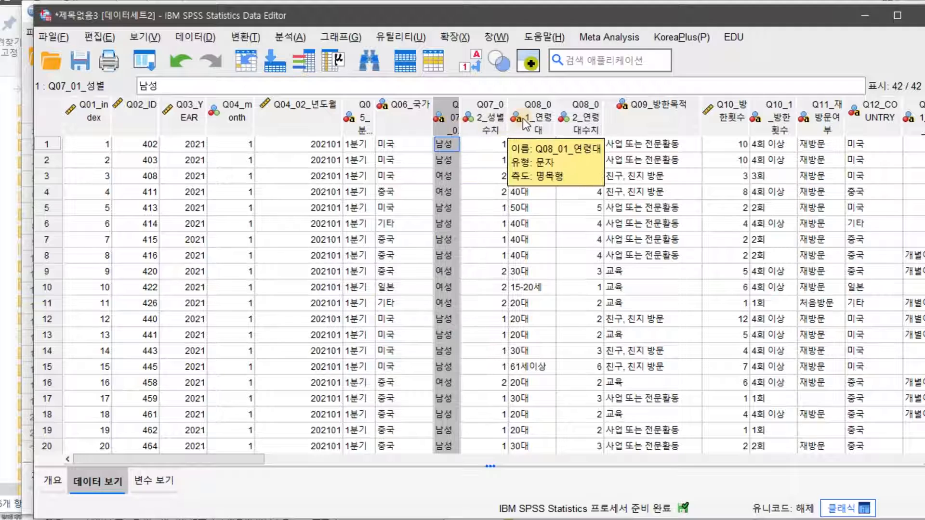
{"action": "left_click", "coordinate": [530, 121]}
{"action": "left_click", "coordinate": [451, 116]}
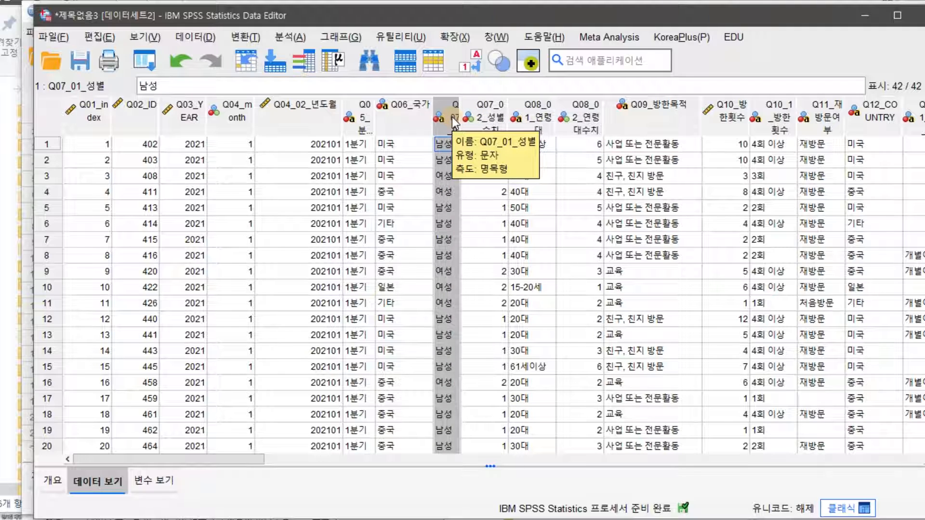
Compare the text columns Q07_01_성별 and Q08_01_연령대 with their numeric counterparts Q07_02_성별수치 and Q08_02_연령대수치.
{"action": "left_click", "coordinate": [540, 117]}
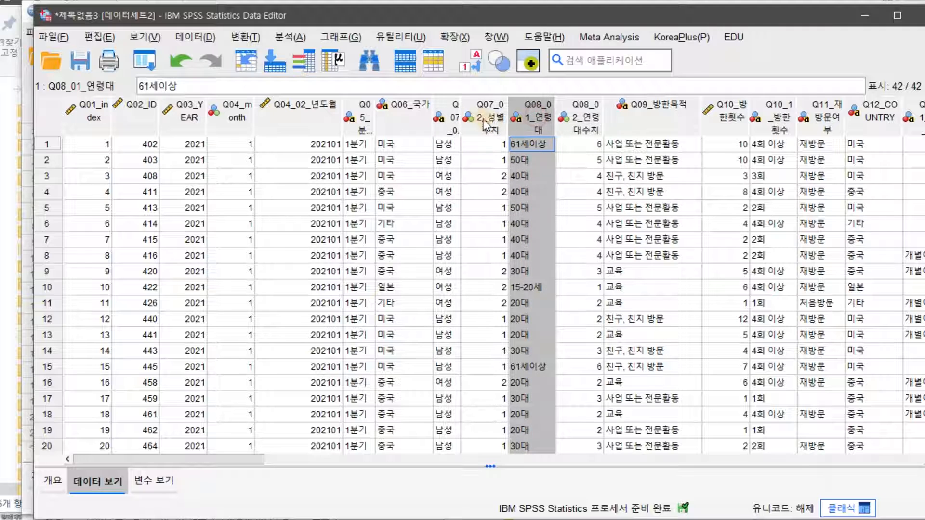
{"action": "left_click", "coordinate": [453, 119]}
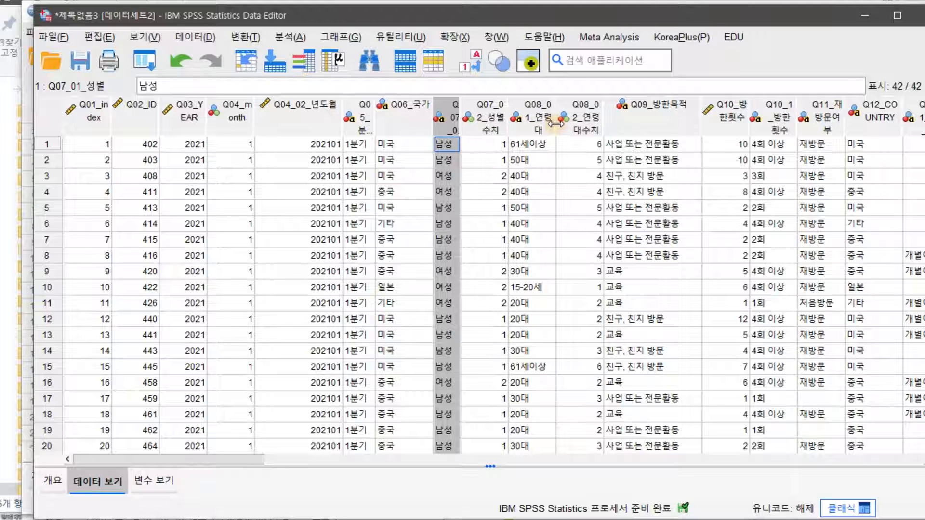
{"action": "left_click", "coordinate": [487, 121]}
{"action": "left_click", "coordinate": [592, 118]}
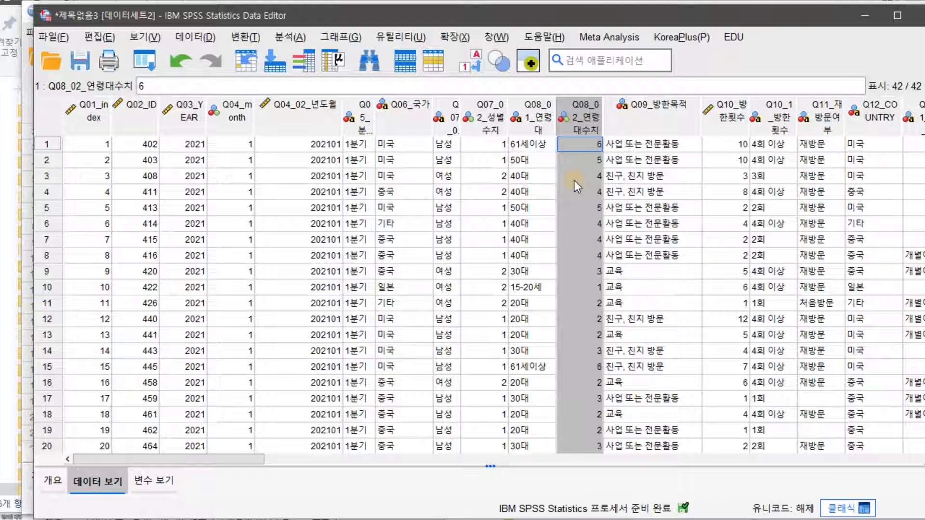
{"action": "left_click", "coordinate": [447, 114]}
{"action": "left_click", "coordinate": [496, 116]}
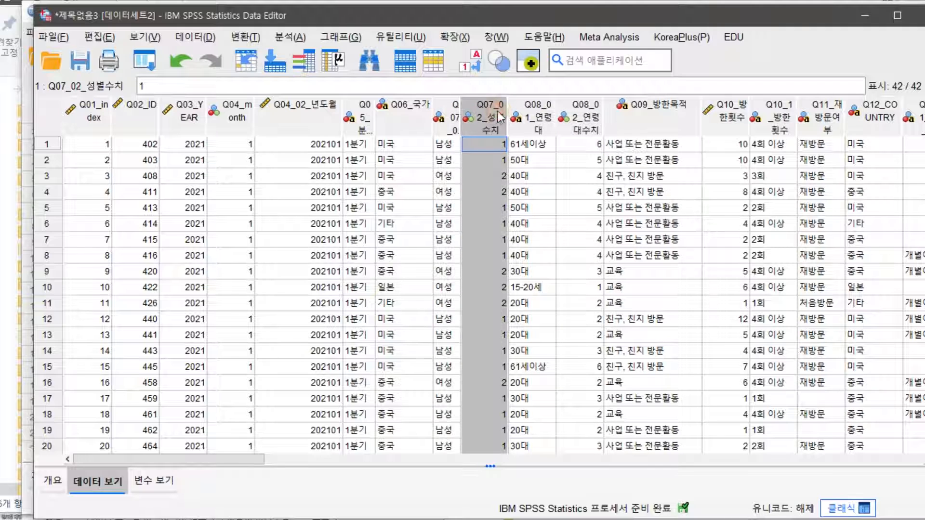
{"action": "left_click", "coordinate": [549, 117]}
{"action": "left_click", "coordinate": [585, 116]}
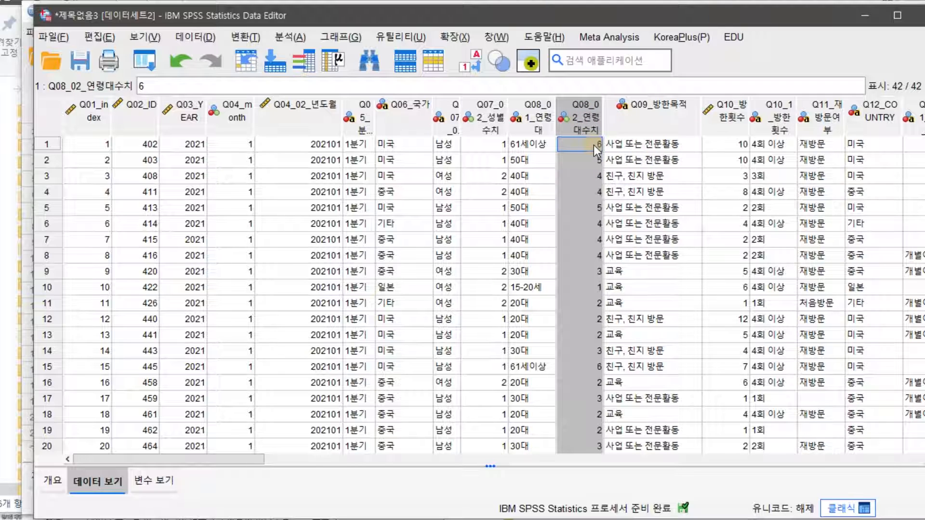
{"action": "left_click", "coordinate": [594, 145]}
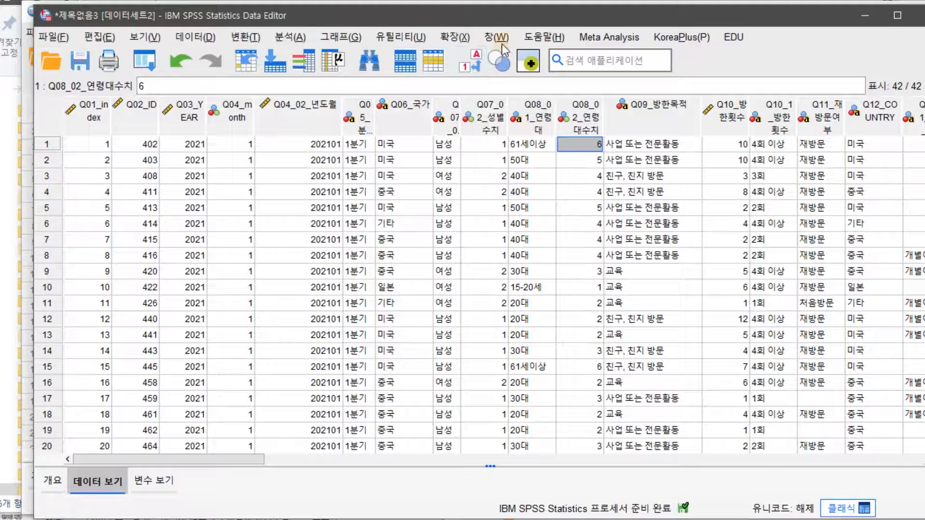
Create a new empty dataset and move its data editor window fully into view.
{"action": "left_click_drag", "start_coordinate": [502, 15], "coordinate": [484, 15]}
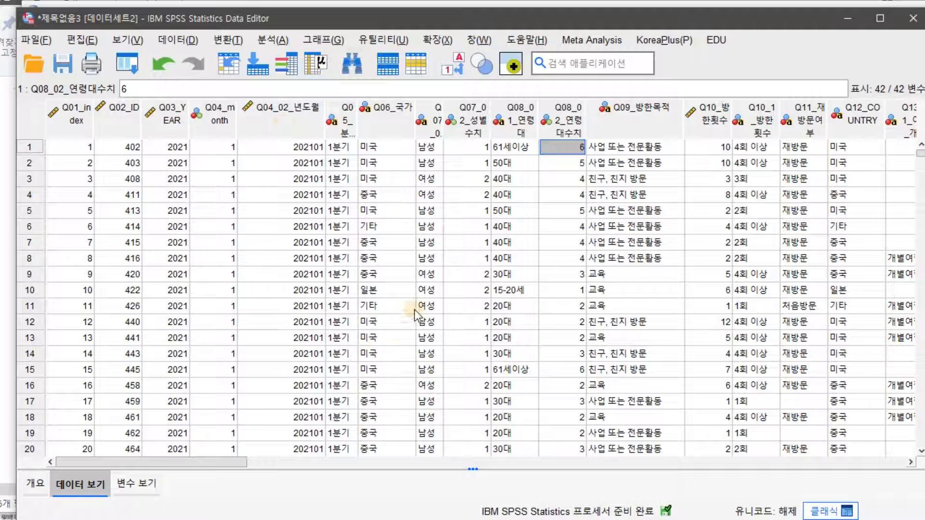
{"action": "left_click", "coordinate": [32, 38]}
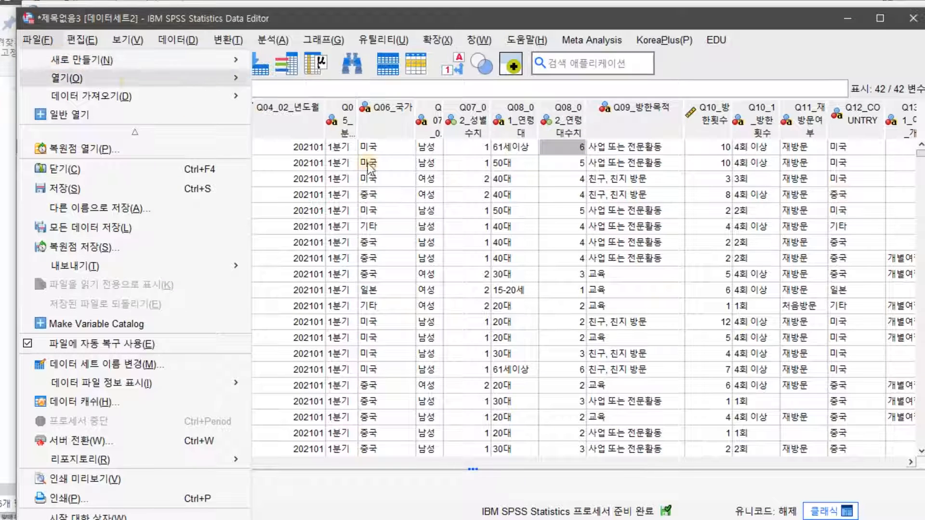
{"action": "mouse_move", "coordinate": [210, 62]}
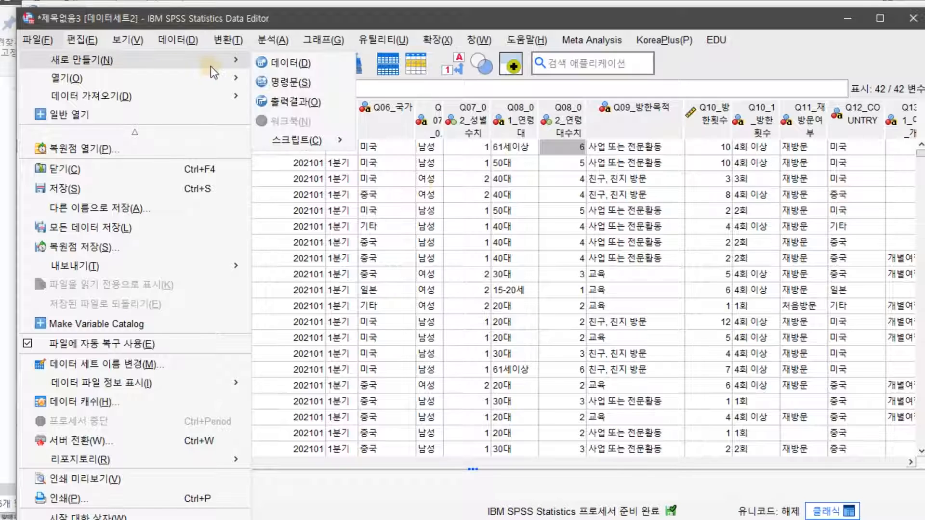
{"action": "left_click", "coordinate": [290, 63]}
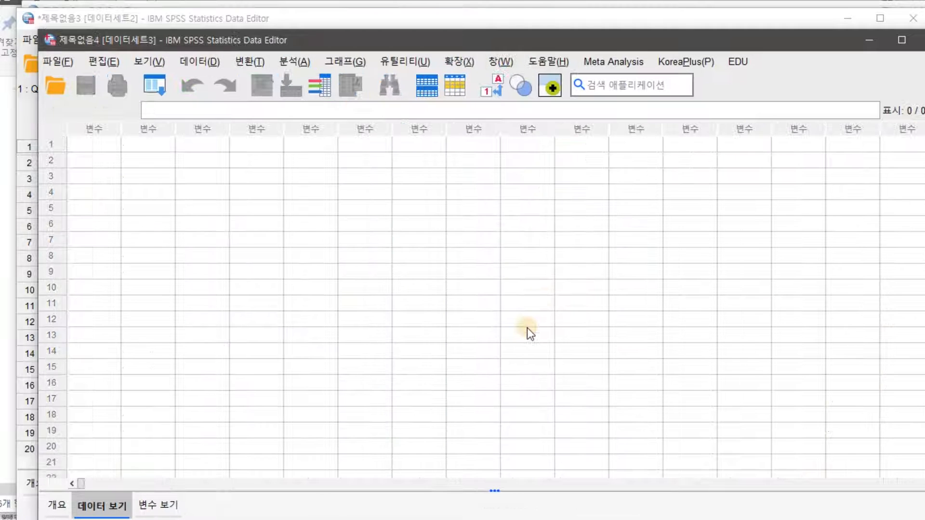
{"action": "left_click_drag", "start_coordinate": [465, 50], "coordinate": [432, 17]}
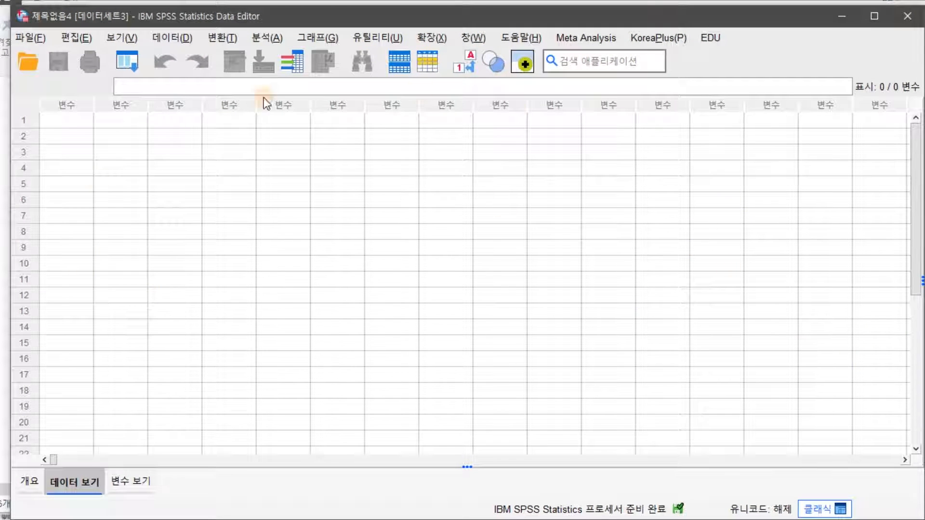
Switch to the part_01_01_파일인코딩 folder, open 2025_40_01_외래관광_cp949.txt in Notepad, and place its window beside the empty data grid.
{"action": "key", "text": "alt+Tab"}
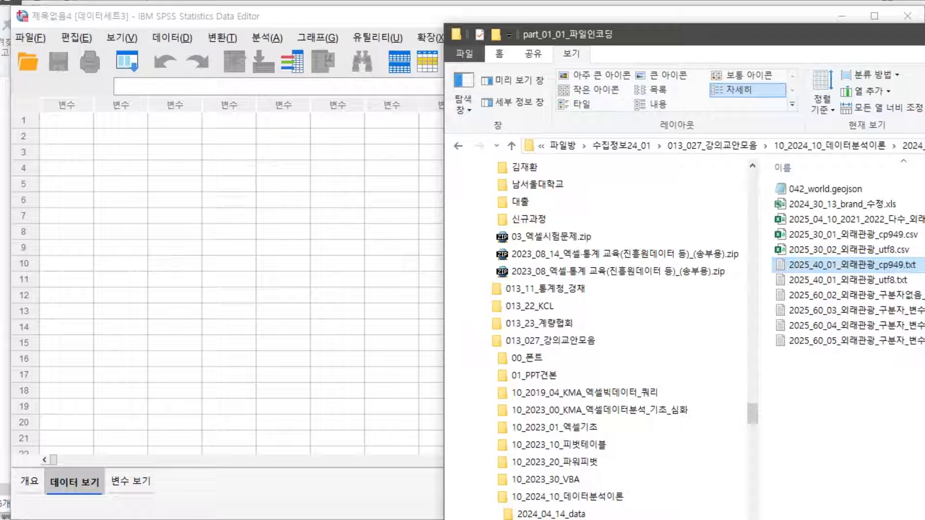
{"action": "double_click", "coordinate": [844, 265]}
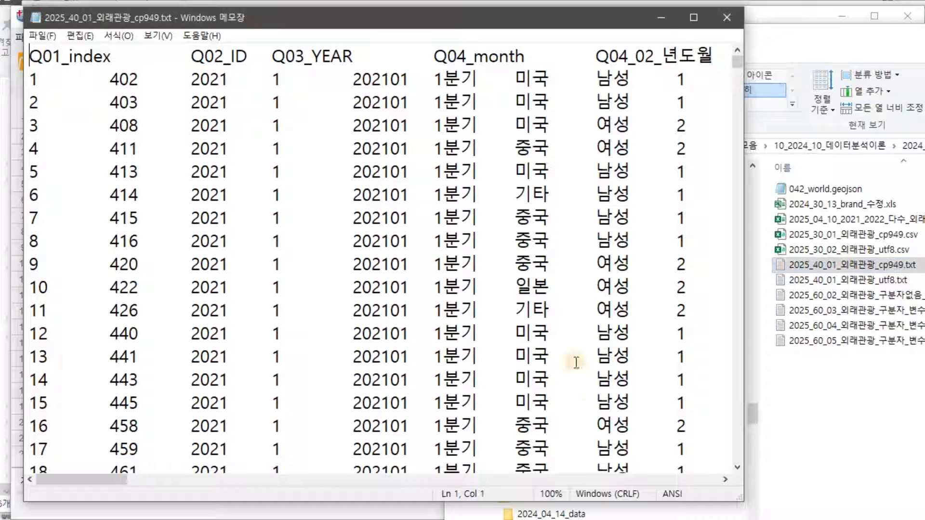
{"action": "left_click_drag", "start_coordinate": [404, 16], "coordinate": [853, 140]}
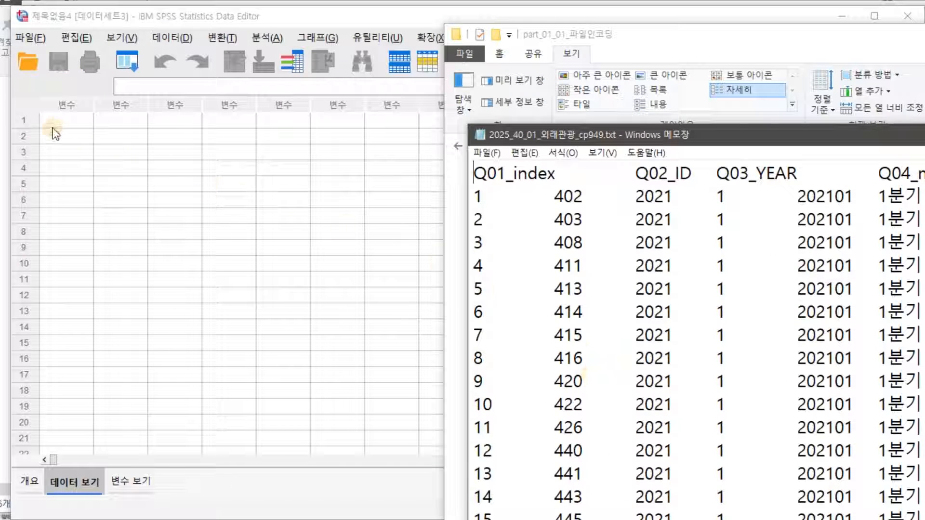
{"action": "left_click_drag", "start_coordinate": [722, 132], "coordinate": [405, 31]}
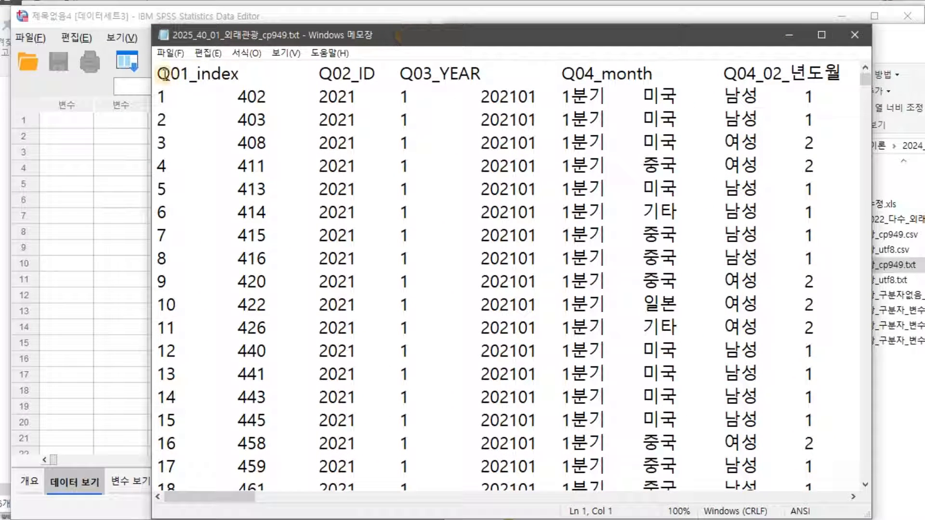
Examine the Q01_index header and the gap between the first two values of the first data row in the text file.
{"action": "left_click_drag", "start_coordinate": [159, 73], "coordinate": [259, 75]}
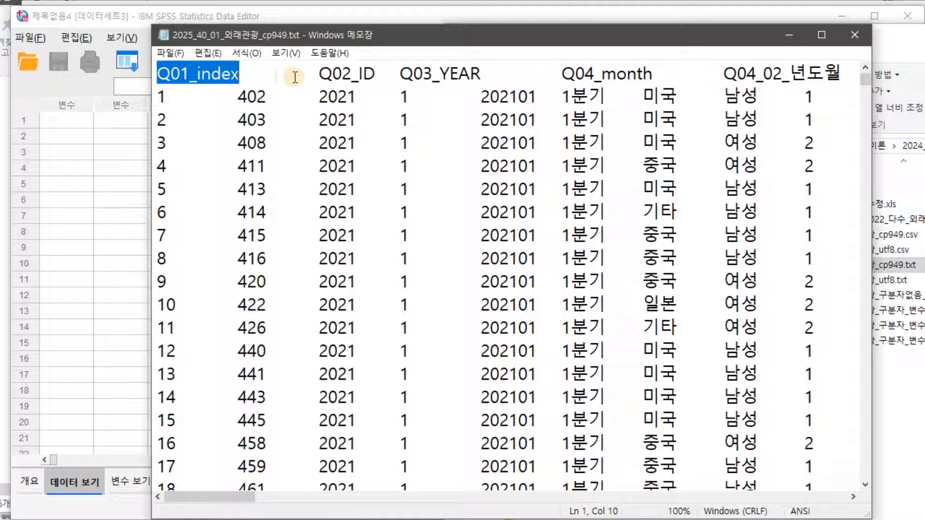
{"action": "left_click_drag", "start_coordinate": [167, 96], "coordinate": [225, 98]}
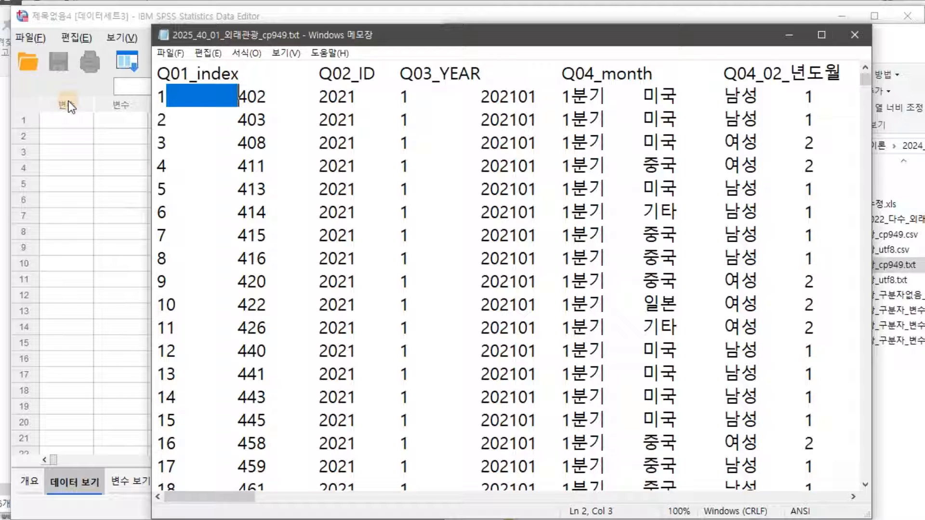
{"action": "left_click", "coordinate": [164, 74]}
{"action": "left_click", "coordinate": [162, 74]}
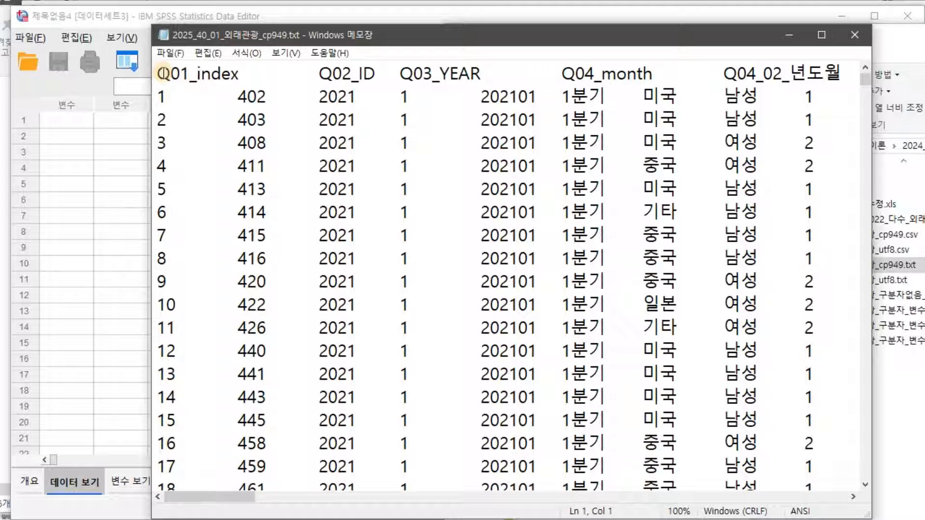
{"action": "left_click", "coordinate": [154, 74]}
{"action": "left_click", "coordinate": [475, 121]}
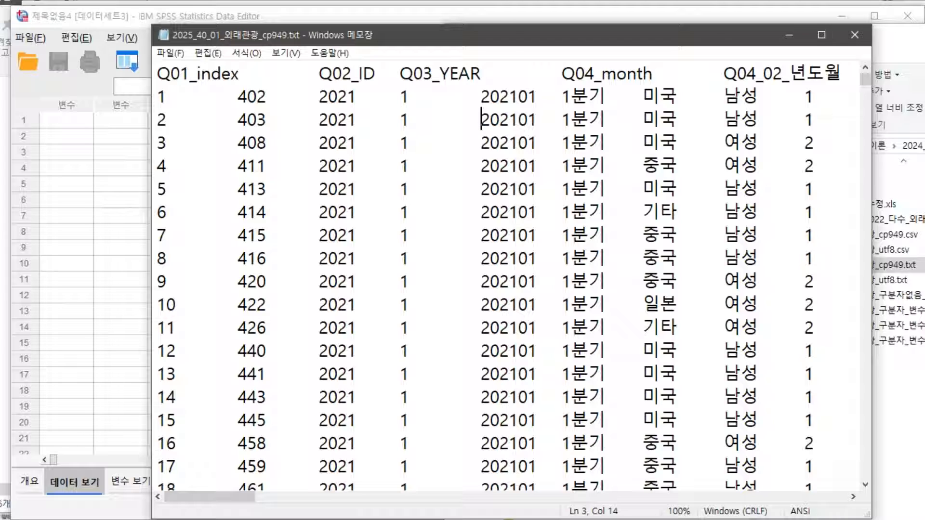
Show the on-screen keyboard, and select and copy the entire contents of 2025_40_01_외래관광_cp949.txt.
{"action": "left_click", "coordinate": [399, 189]}
{"action": "key", "text": "ctrl+super+o"}
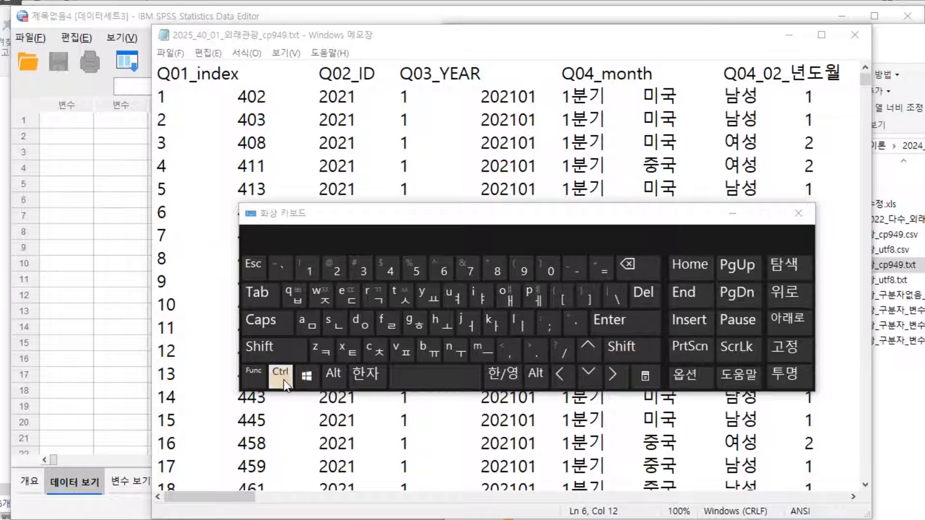
{"action": "left_click", "coordinate": [376, 103]}
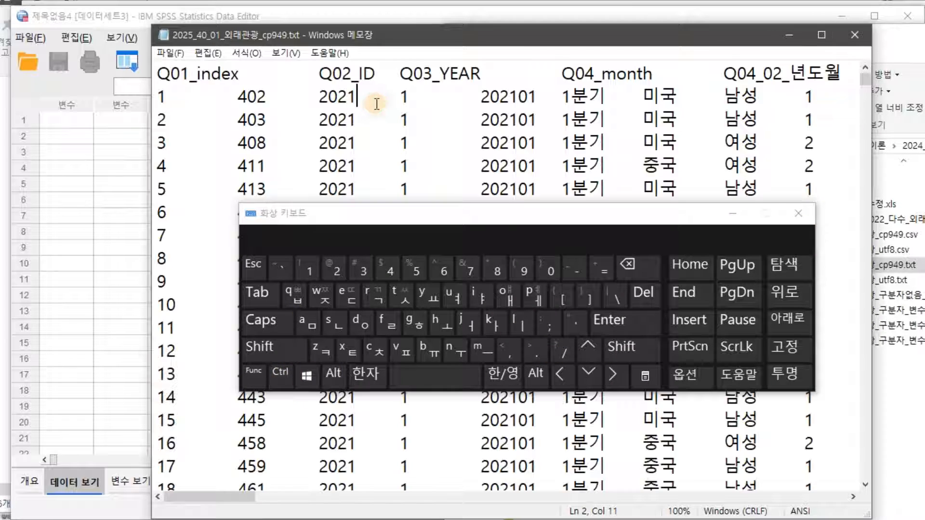
{"action": "key", "text": "ctrl+a"}
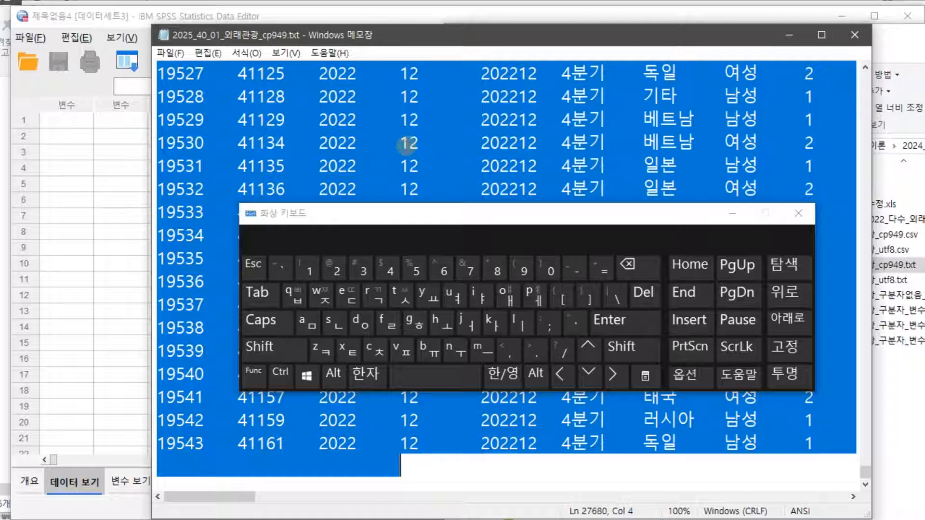
{"action": "key", "text": "ctrl"}
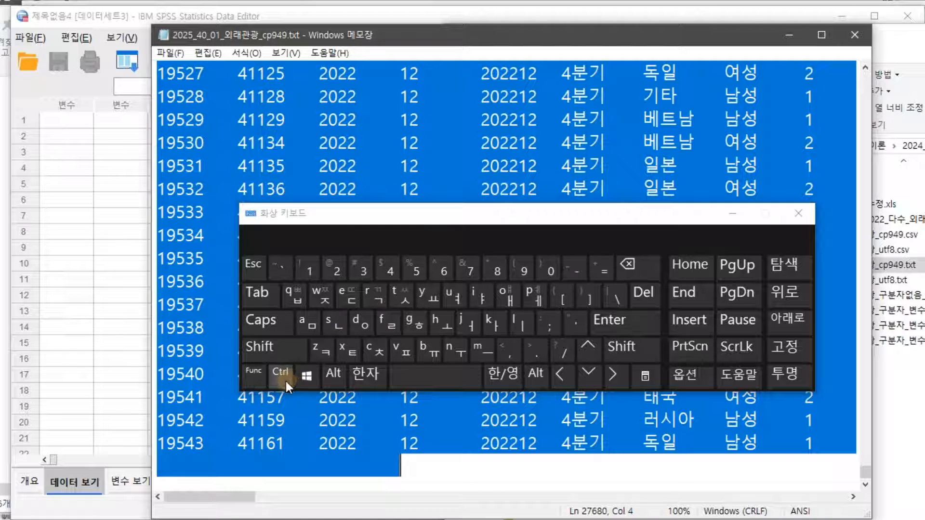
{"action": "left_click", "coordinate": [383, 349]}
Paste the copied text with variable names into the empty SPSS dataset, starting at the first cell.
{"action": "left_click", "coordinate": [62, 147]}
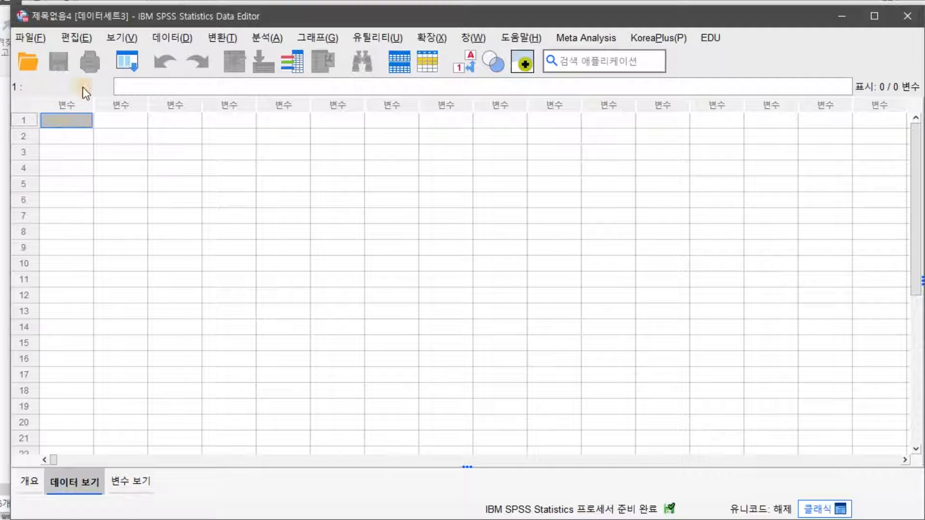
{"action": "right_click", "coordinate": [62, 119]}
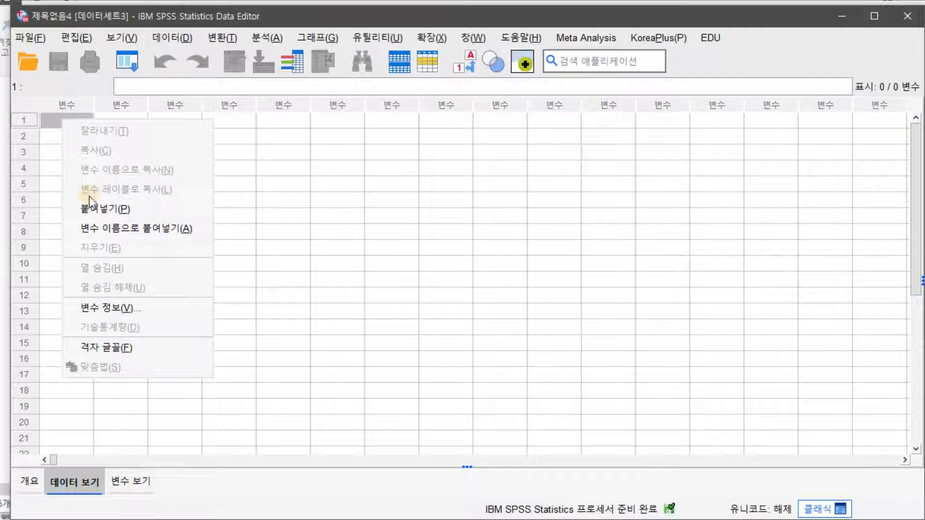
{"action": "left_click", "coordinate": [100, 228]}
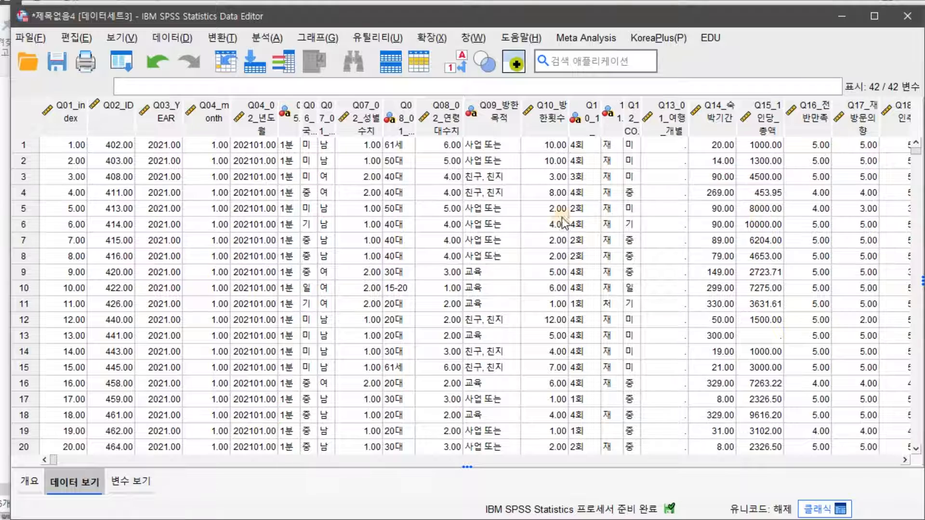
In the variable view, widen the name column and set the width of Q05_분기 to 30.
{"action": "left_click", "coordinate": [135, 482]}
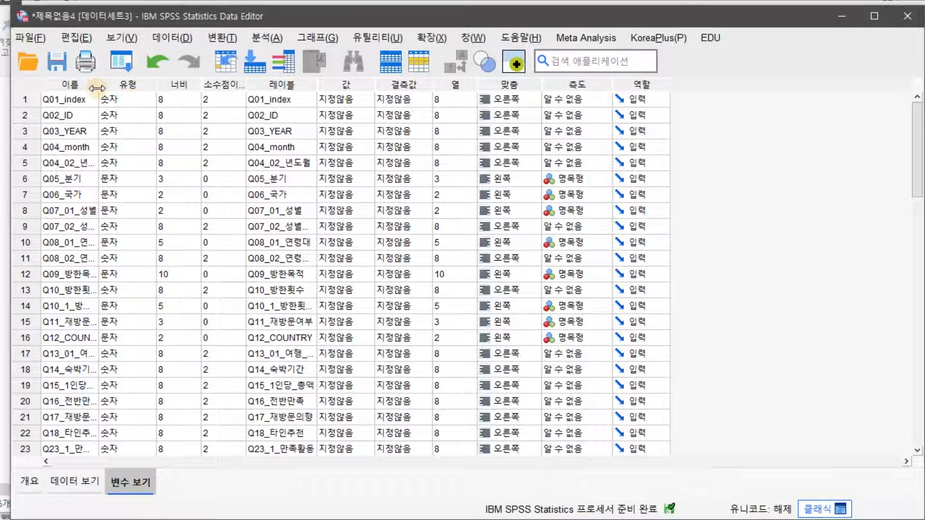
{"action": "left_click_drag", "start_coordinate": [98, 86], "coordinate": [147, 87]}
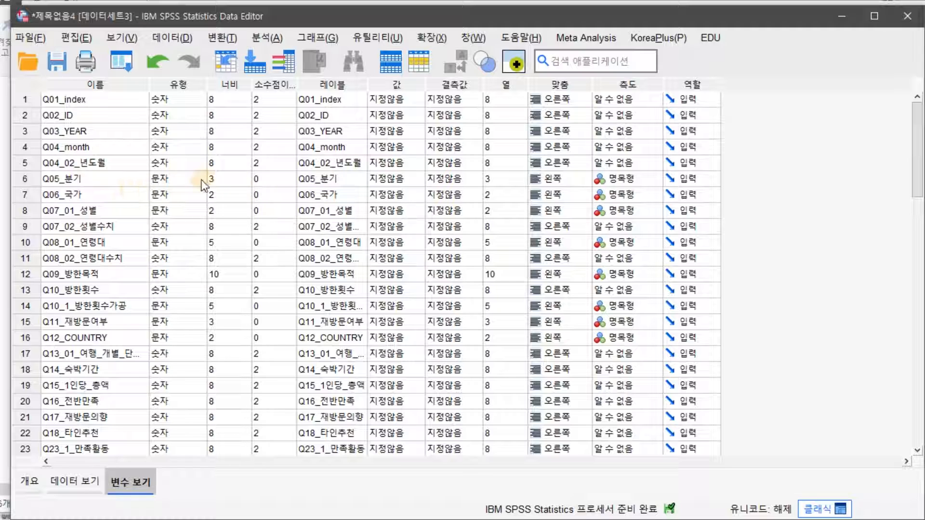
{"action": "left_click", "coordinate": [233, 178]}
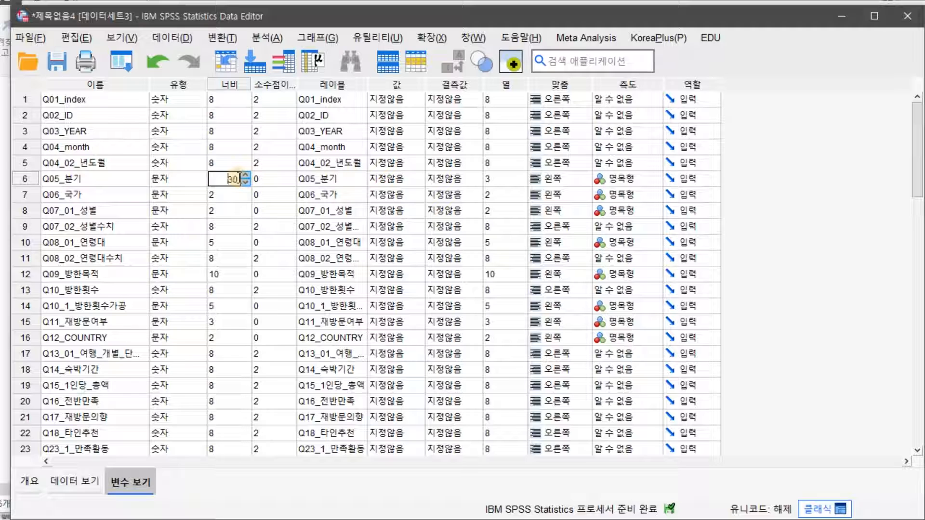
{"action": "left_click", "coordinate": [236, 210]}
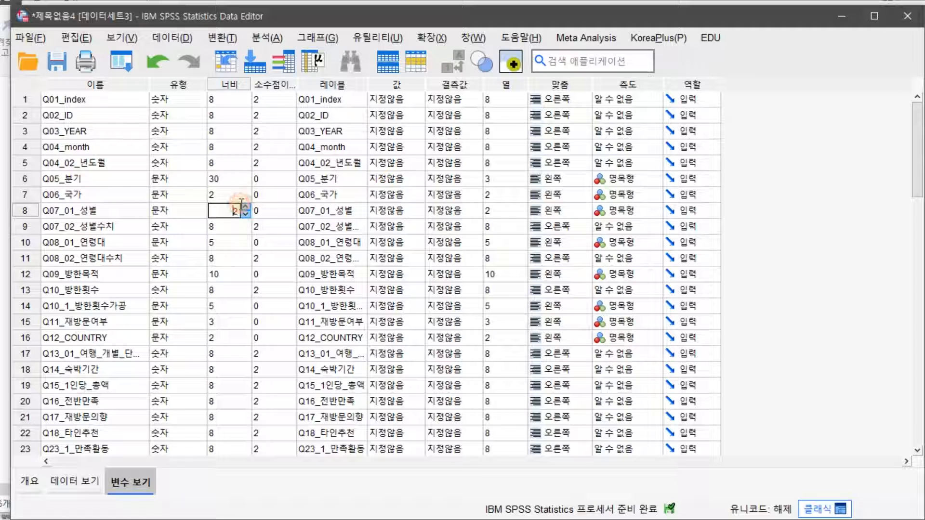
Copy the width of 30 from Q05_분기 to the variables Q06_국가 and Q07_01_성별.
{"action": "left_click", "coordinate": [225, 178]}
{"action": "left_click", "coordinate": [180, 184]}
{"action": "left_click", "coordinate": [240, 178]}
{"action": "key", "text": "ctrl+c"}
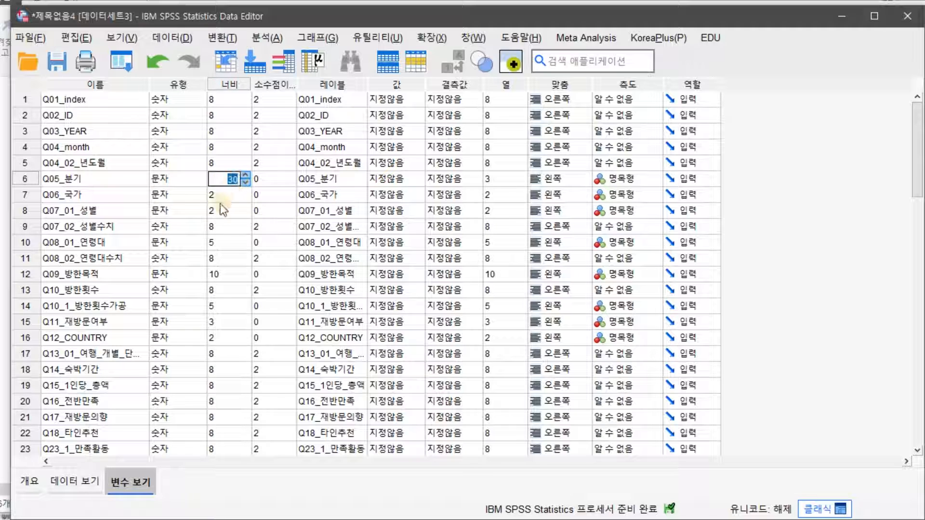
{"action": "left_click", "coordinate": [226, 194]}
{"action": "key", "text": "ctrl+v"}
{"action": "key", "text": "Delete"}
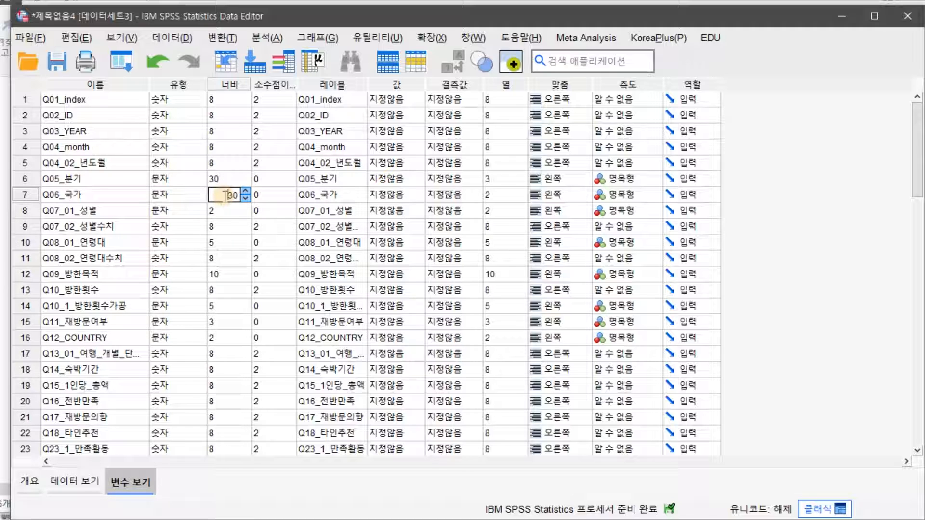
{"action": "left_click", "coordinate": [222, 210]}
{"action": "key", "text": "ctrl+v"}
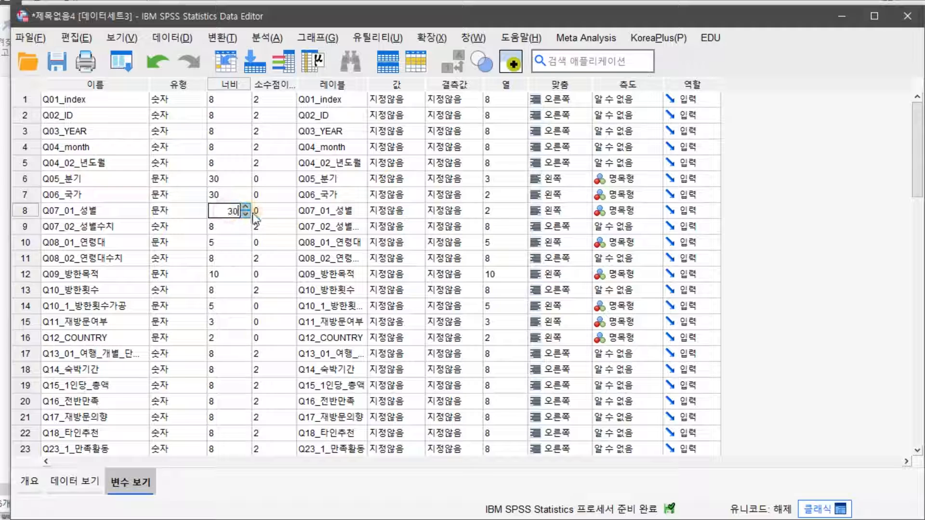
Examine the variable type settings of Q05_분기 and the widths of the neighbouring string variables.
{"action": "left_click", "coordinate": [224, 179]}
{"action": "key", "text": "Tab"}
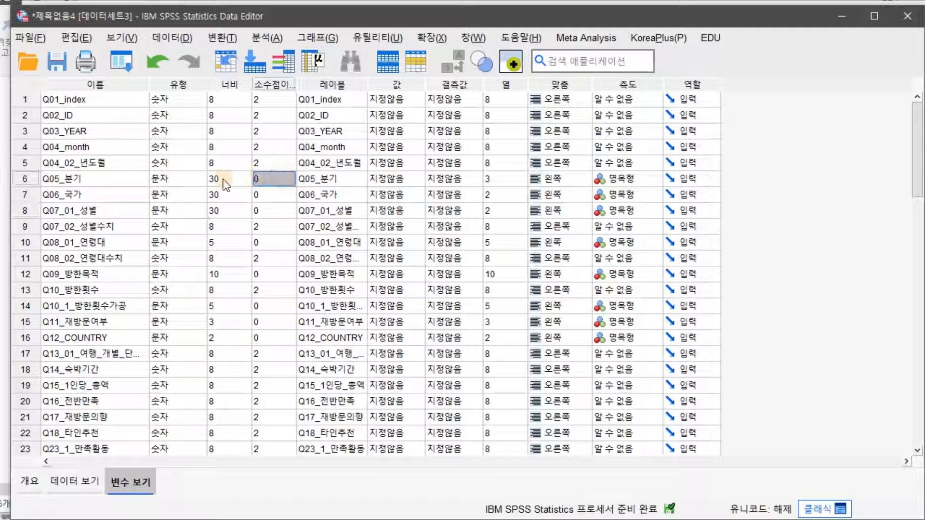
{"action": "left_click", "coordinate": [195, 179]}
{"action": "left_click", "coordinate": [201, 179]}
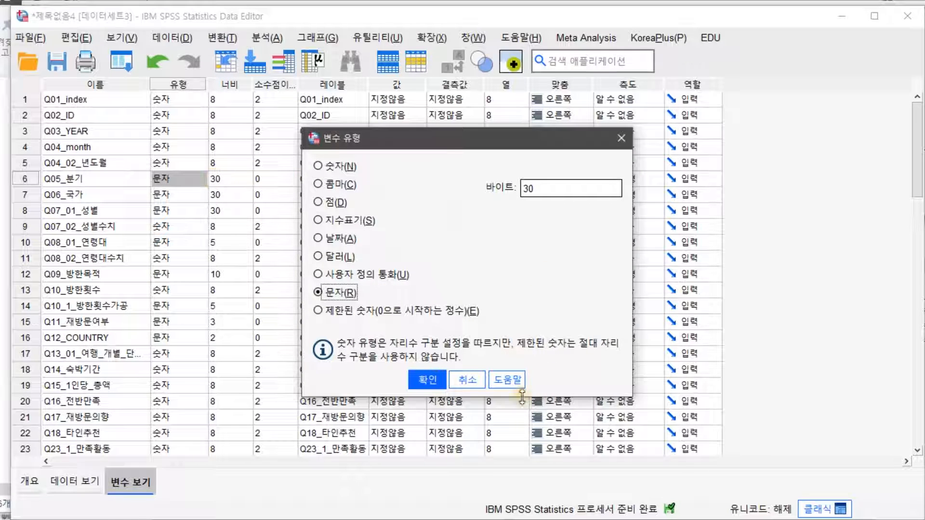
{"action": "left_click", "coordinate": [427, 380]}
{"action": "left_click", "coordinate": [222, 179]}
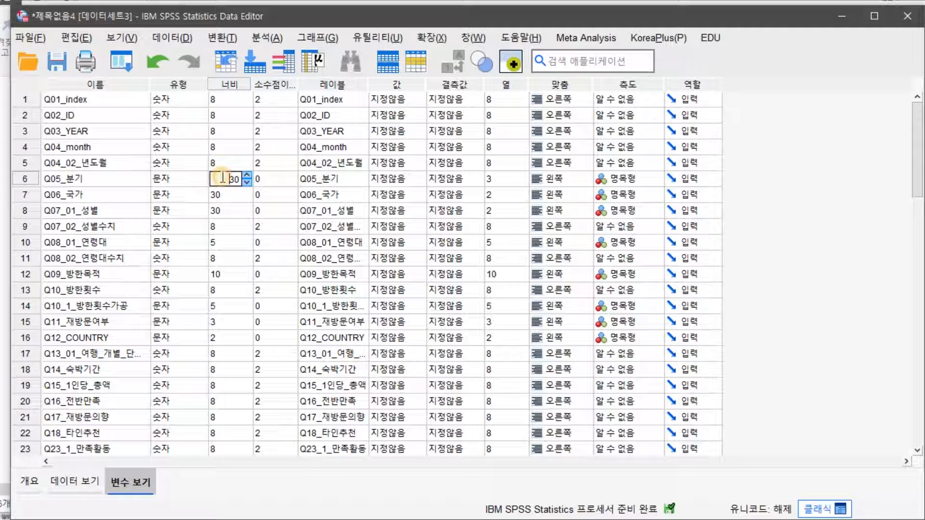
{"action": "left_click", "coordinate": [228, 211]}
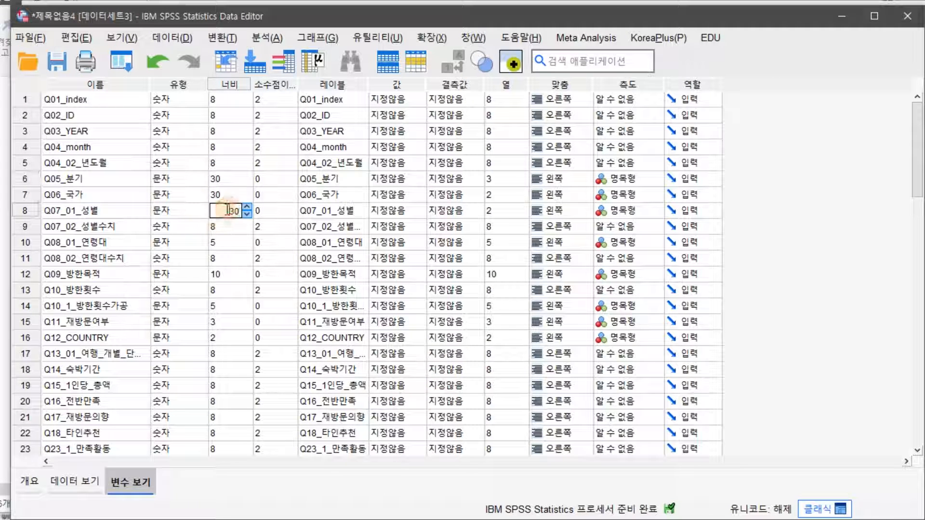
{"action": "left_click", "coordinate": [180, 179]}
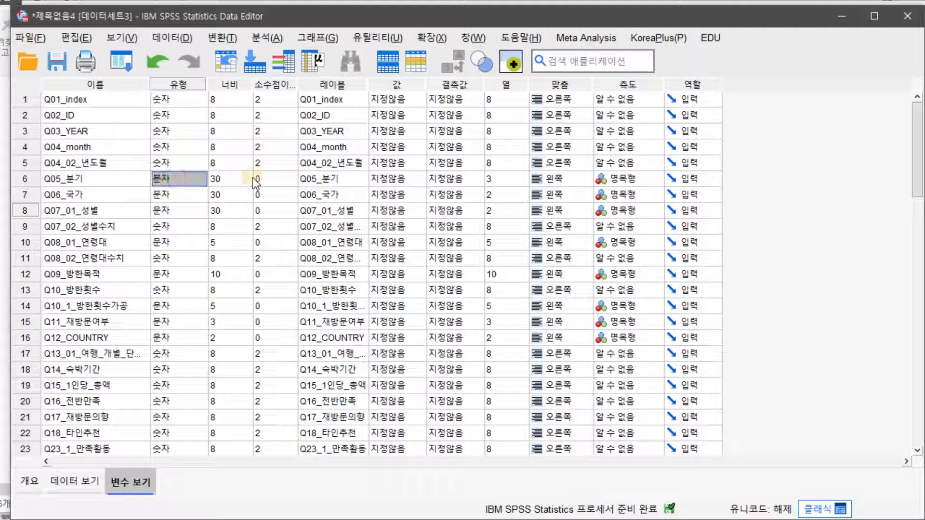
{"action": "left_click", "coordinate": [235, 215]}
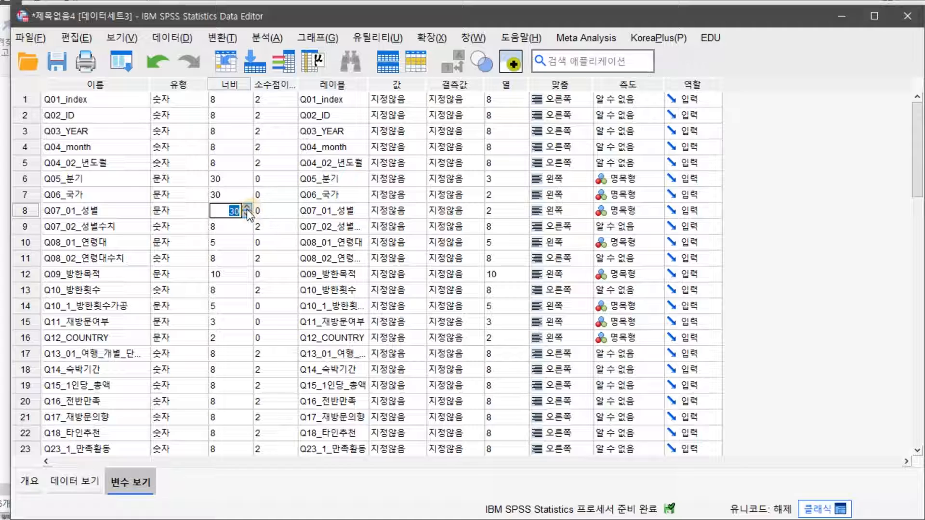
Set the width of Q08_01_연령대, Q09_방한목적, Q10_1_방한횟수가공 and Q11_재방문여부 to 30.
{"action": "left_click", "coordinate": [220, 244]}
{"action": "type", "text": "30"}
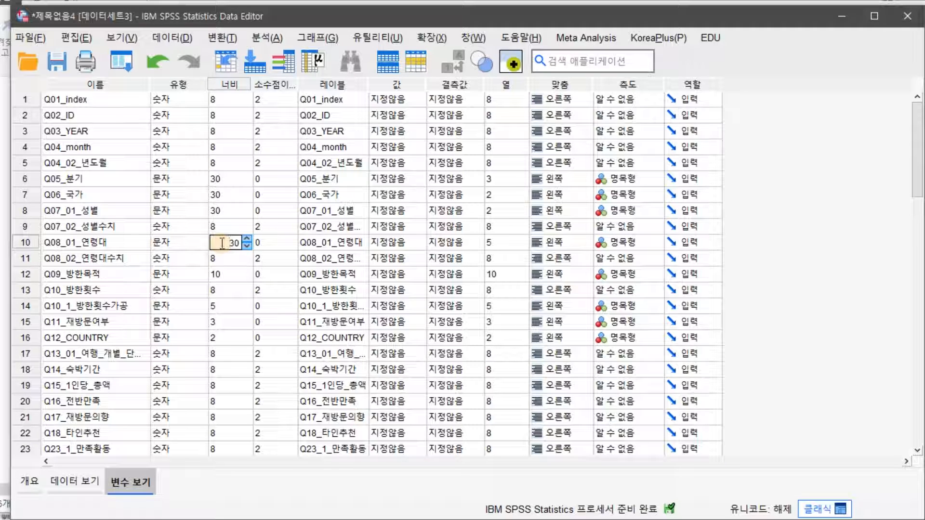
{"action": "left_click", "coordinate": [222, 274]}
{"action": "type", "text": "3"}
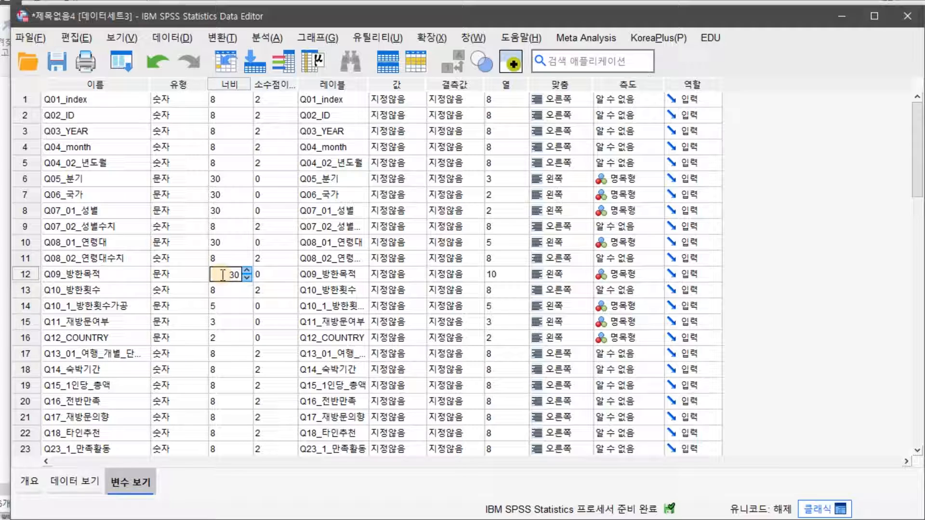
{"action": "left_click", "coordinate": [221, 307]}
{"action": "type", "text": "30"}
{"action": "left_click", "coordinate": [218, 323]}
{"action": "type", "text": "30"}
Copy the width of 30 from Q11_재방문여부 to Q12_COUNTRY.
{"action": "left_click", "coordinate": [225, 336]}
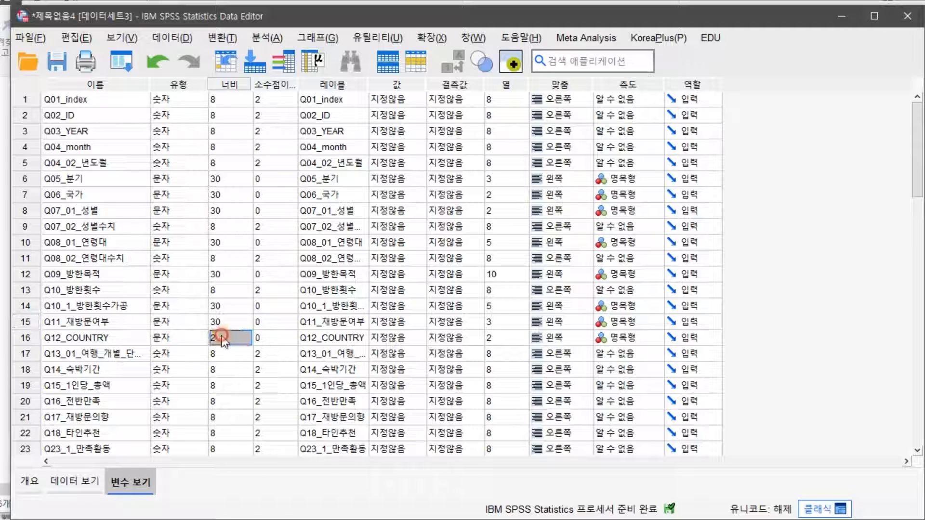
{"action": "left_click", "coordinate": [231, 322]}
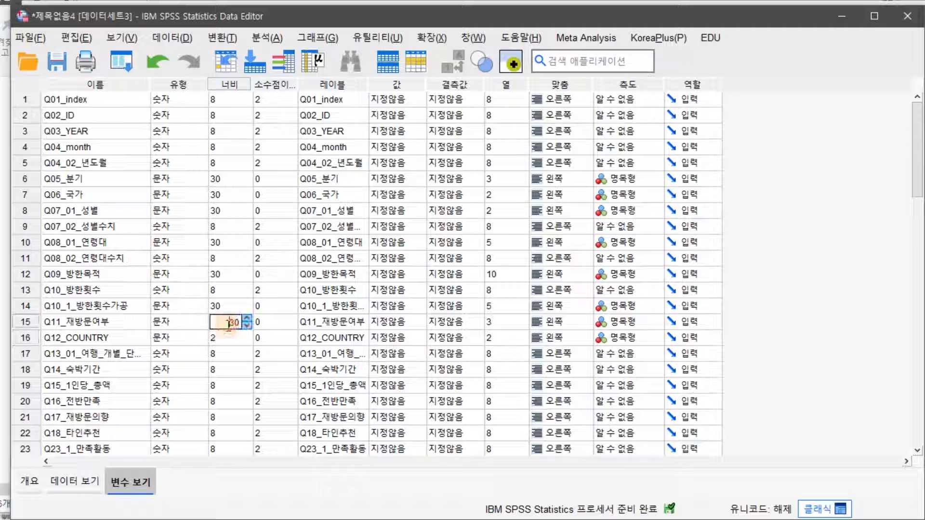
{"action": "left_click", "coordinate": [237, 307]}
{"action": "key", "text": "Return"}
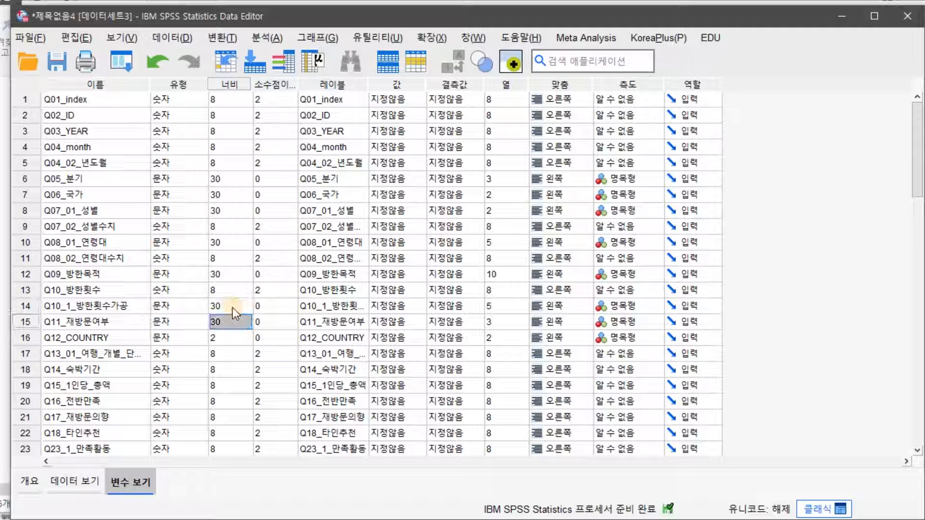
{"action": "right_click", "coordinate": [230, 321]}
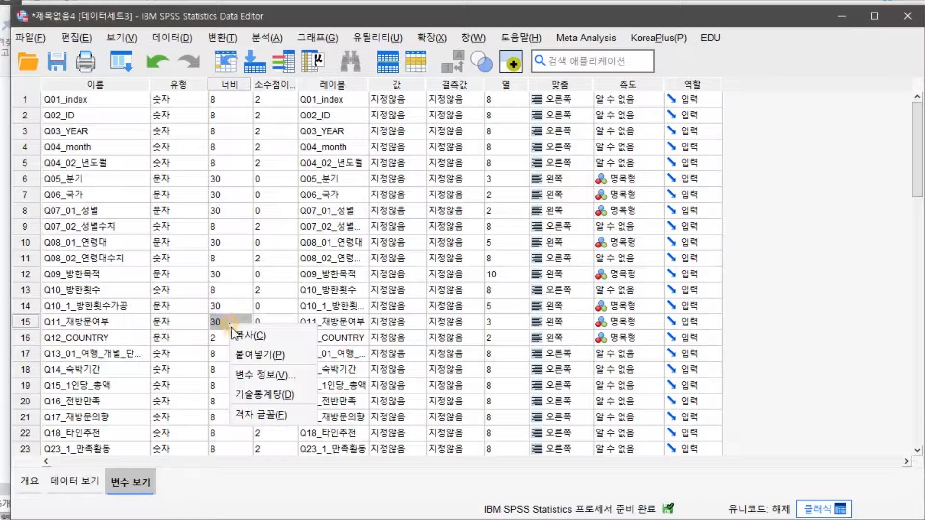
{"action": "left_click", "coordinate": [246, 356]}
{"action": "right_click", "coordinate": [229, 326]}
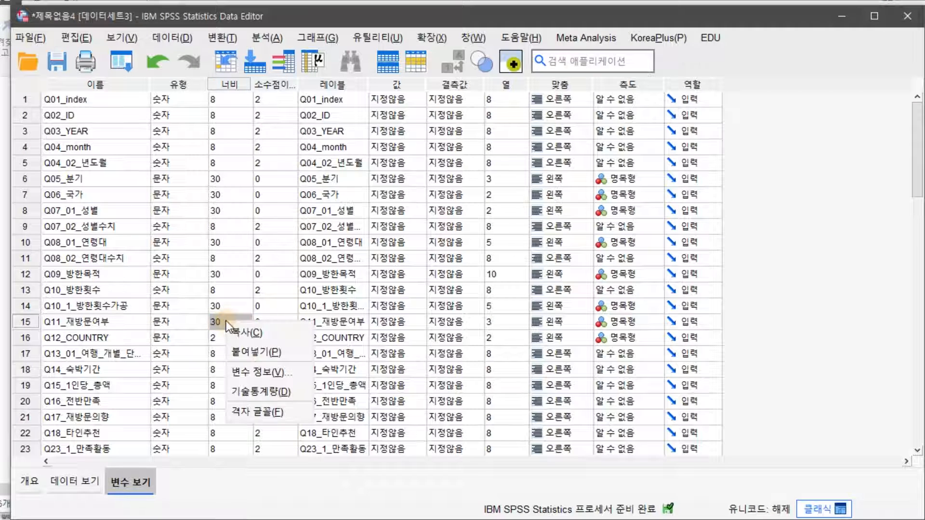
{"action": "left_click", "coordinate": [232, 332]}
{"action": "left_click", "coordinate": [229, 337]}
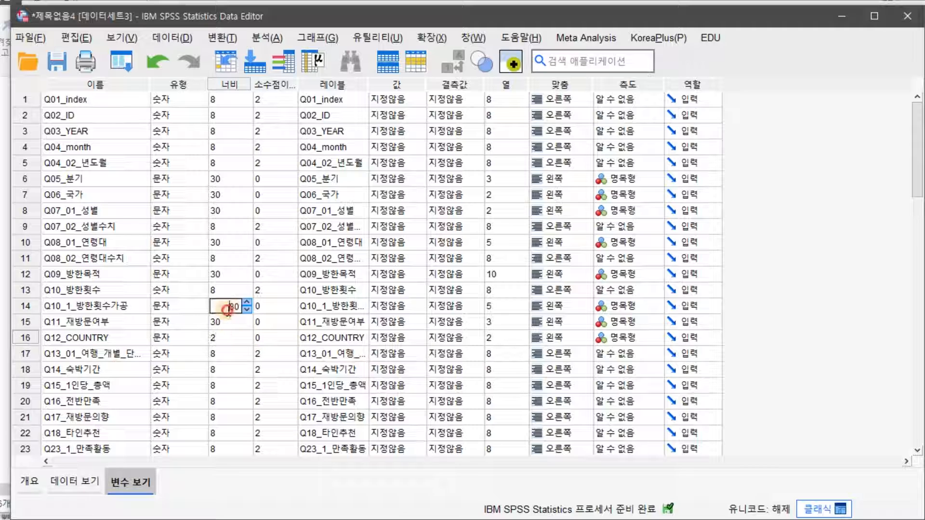
{"action": "left_click", "coordinate": [227, 322]}
{"action": "key", "text": "Return"}
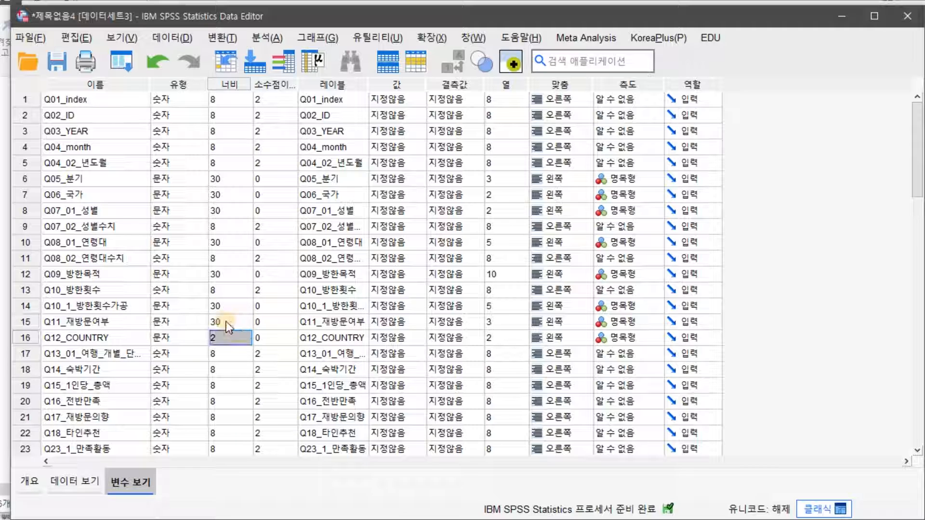
Examine the types and widths of the Q30 variables and their columns in the data view.
{"action": "scroll", "coordinate": [227, 373], "scroll_direction": "down", "scroll_amount": 4}
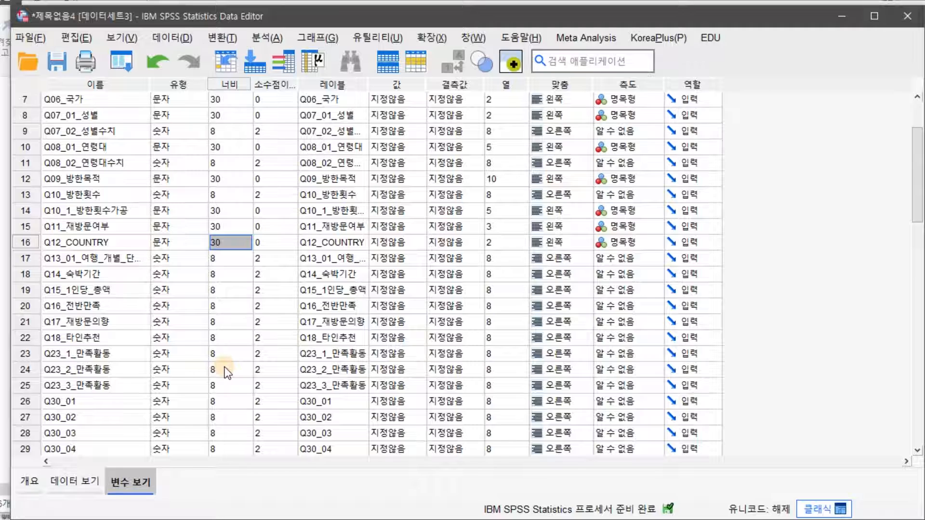
{"action": "scroll", "coordinate": [227, 372], "scroll_direction": "down", "scroll_amount": 3}
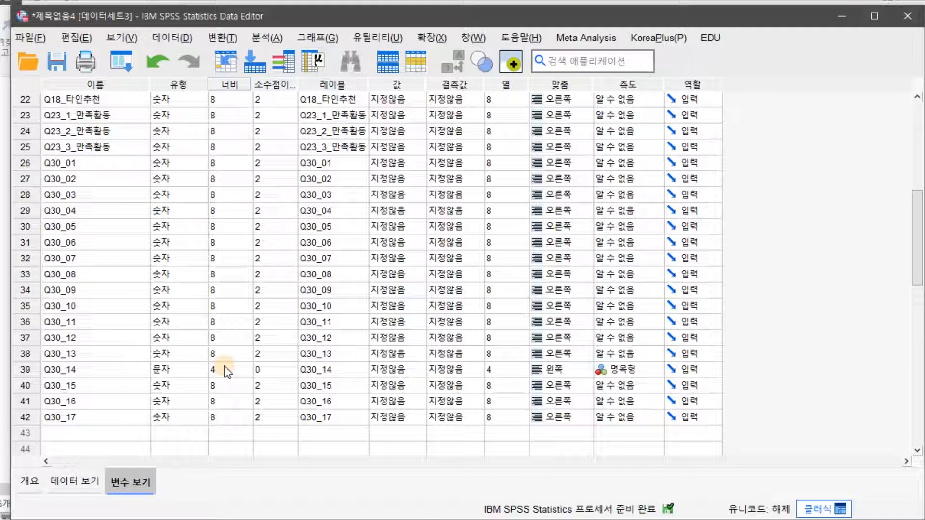
{"action": "scroll", "coordinate": [224, 370], "scroll_direction": "up", "scroll_amount": 2}
{"action": "scroll", "coordinate": [225, 363], "scroll_direction": "down", "scroll_amount": 2}
{"action": "left_click", "coordinate": [77, 481]}
{"action": "left_click_drag", "start_coordinate": [55, 460], "coordinate": [728, 462]}
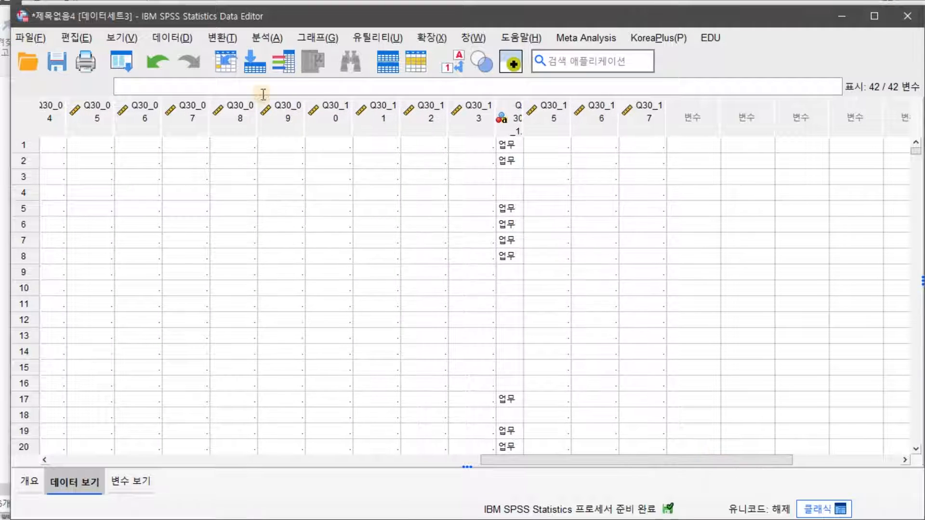
{"action": "left_click", "coordinate": [131, 481]}
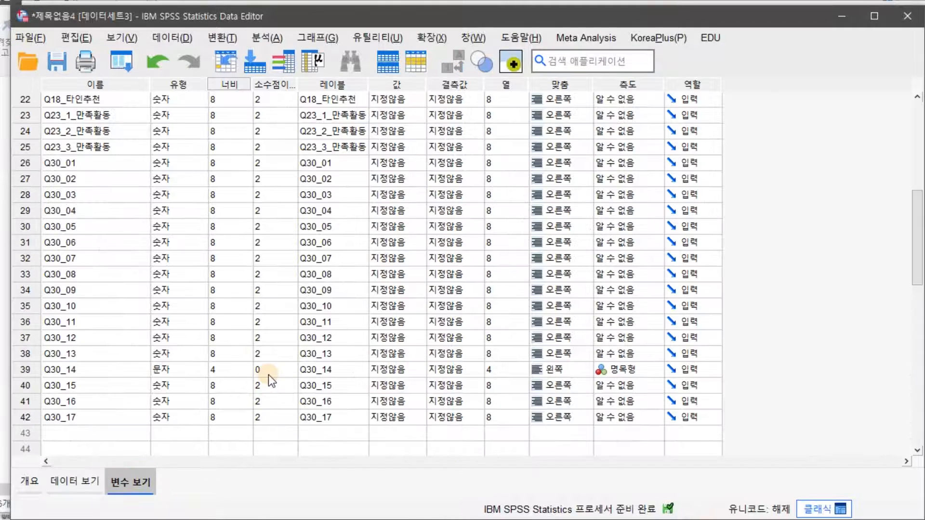
Change the type of Q30_01 to string (문자).
{"action": "scroll", "coordinate": [213, 251], "scroll_direction": "up", "scroll_amount": 2}
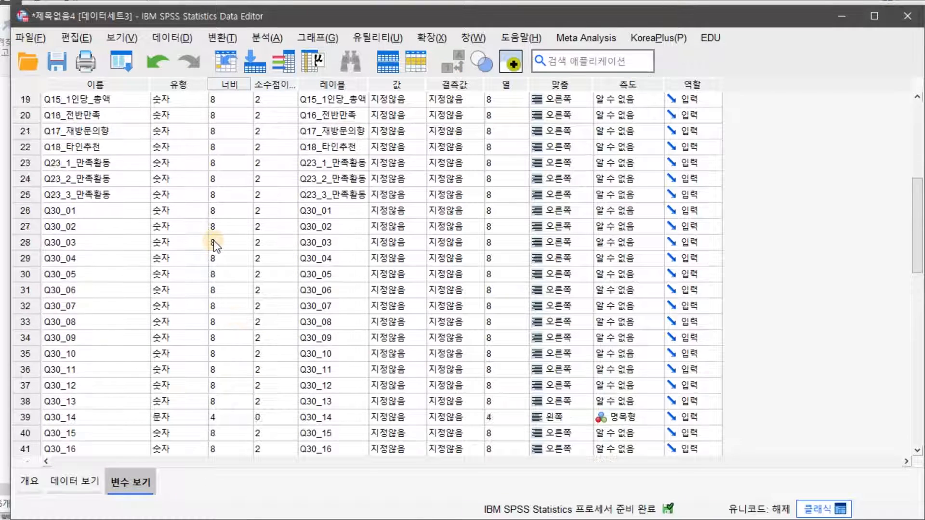
{"action": "left_click", "coordinate": [172, 258]}
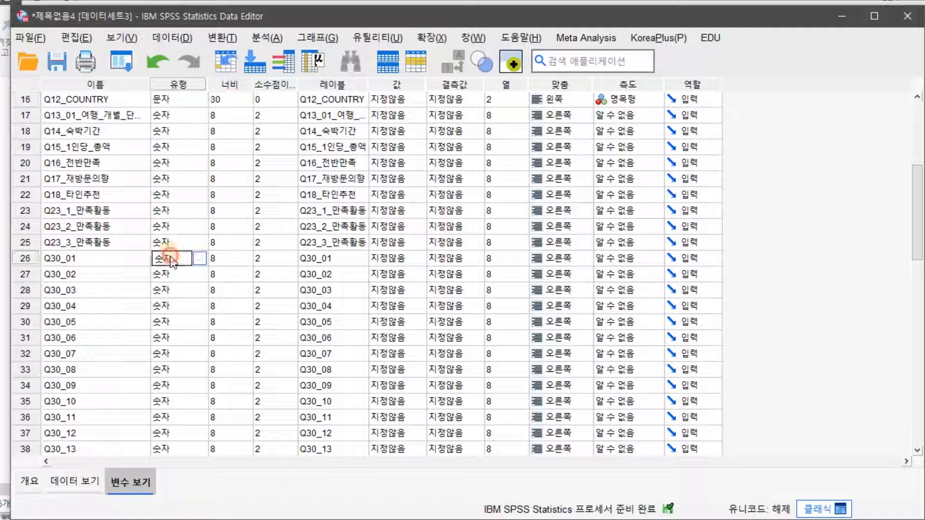
{"action": "left_click", "coordinate": [200, 259]}
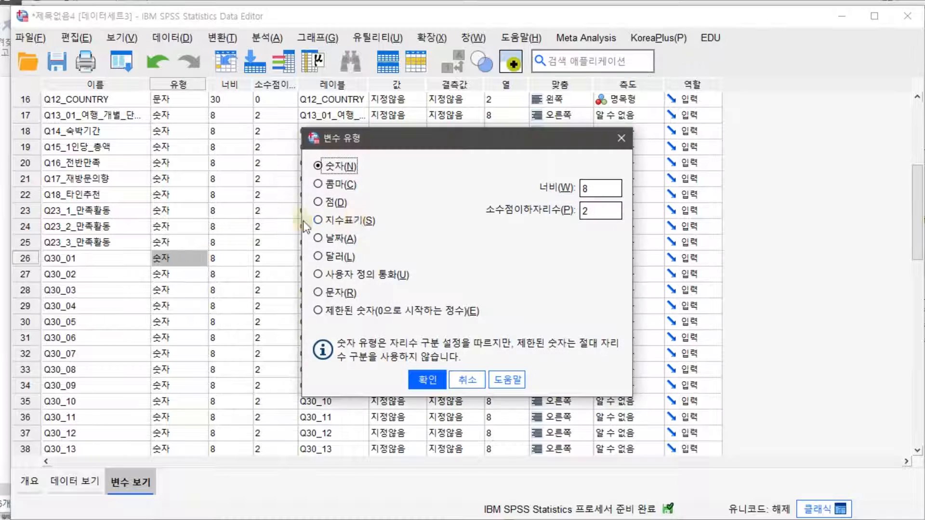
{"action": "left_click", "coordinate": [324, 292]}
{"action": "left_click", "coordinate": [427, 379]}
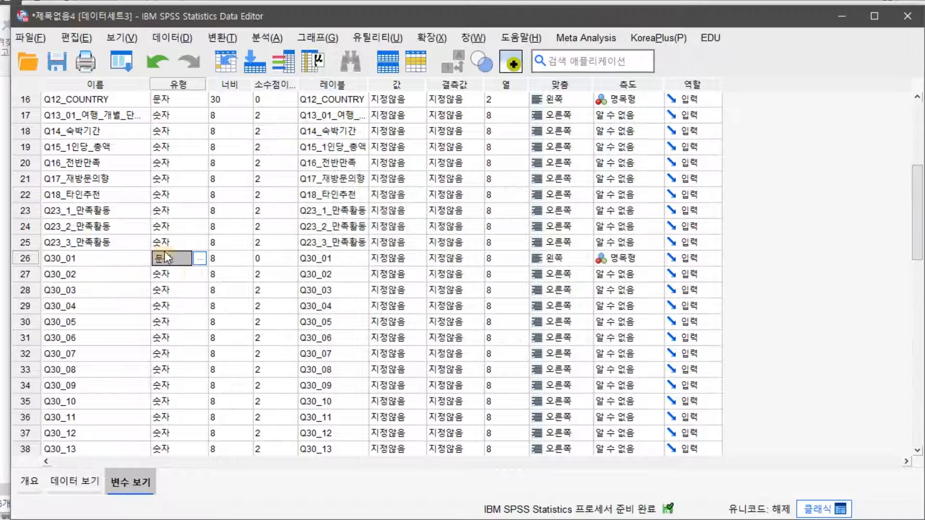
Set the width of all variables from Q30_01 through Q30_17 to 30.
{"action": "left_click", "coordinate": [217, 258]}
{"action": "left_click", "coordinate": [227, 244]}
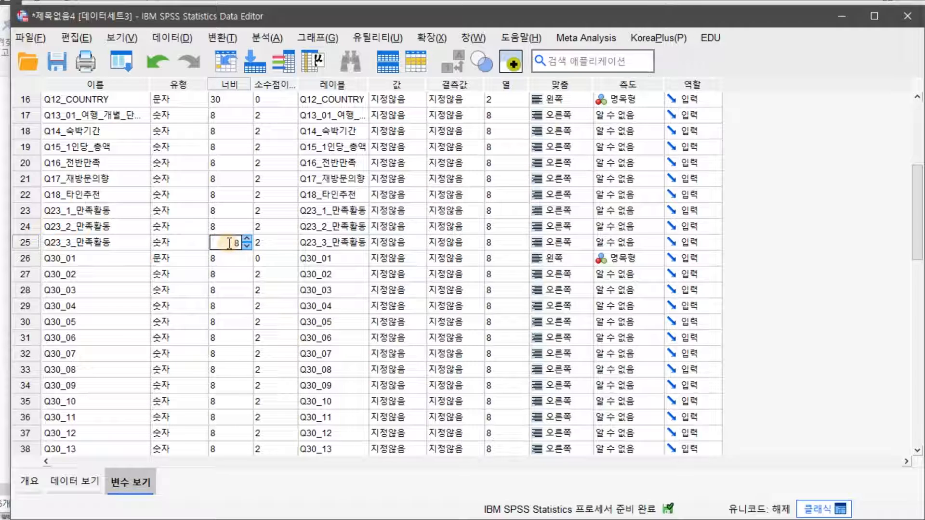
{"action": "key", "text": "Down"}
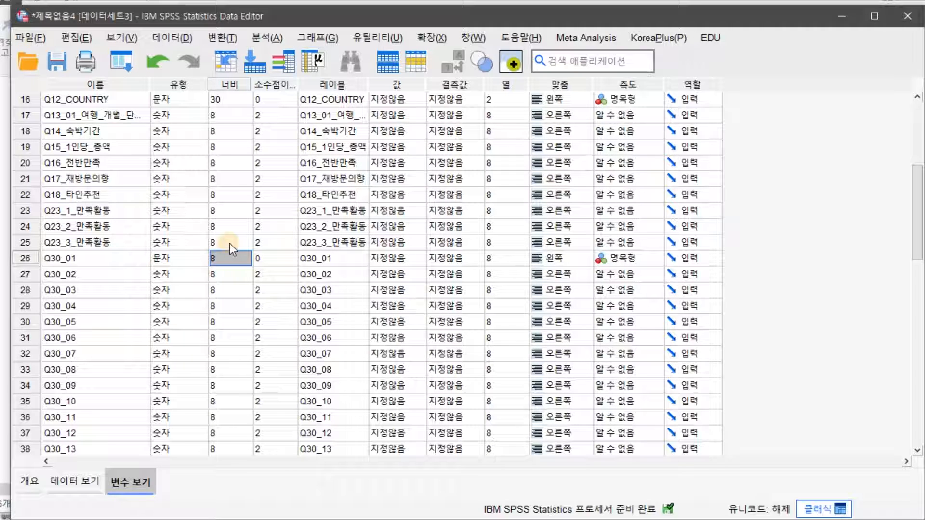
{"action": "left_click", "coordinate": [229, 244]}
{"action": "key", "text": "Down"}
{"action": "key", "text": "shift+Down"}
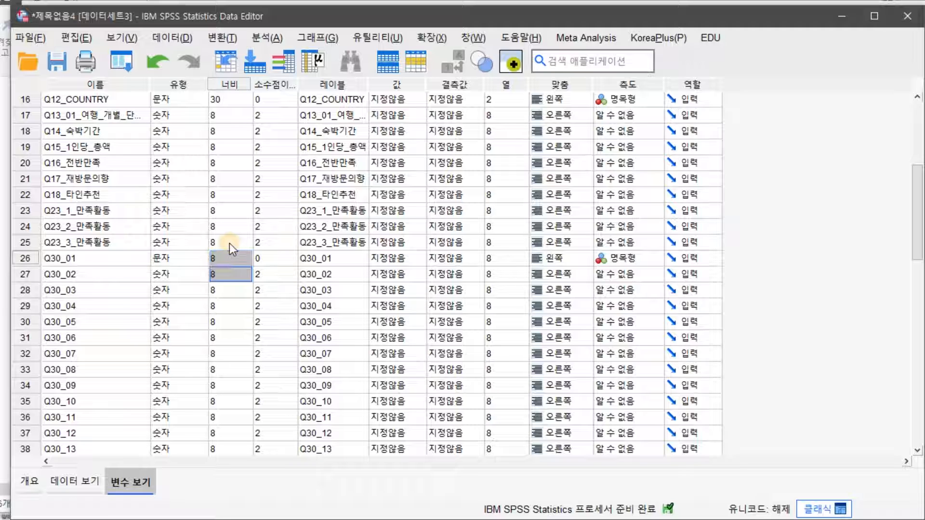
{"action": "key", "text": "shift+Down"}
{"action": "key", "text": "shift+Down"}
{"action": "key", "text": "shift+Down"}
{"action": "key", "text": "shift+Down"}
{"action": "key", "text": "shift+Down"}
{"action": "key", "text": "shift+Down"}
{"action": "key", "text": "shift+Down"}
{"action": "key", "text": "shift+Down"}
{"action": "key", "text": "shift+Down"}
{"action": "key", "text": "shift+Down"}
{"action": "key", "text": "shift+Down"}
{"action": "key", "text": "shift+Down"}
{"action": "key", "text": "shift+Down"}
{"action": "key", "text": "shift+Down"}
{"action": "key", "text": "shift+Down"}
{"action": "key", "text": "shift+Down"}
{"action": "key", "text": "shift+Down"}
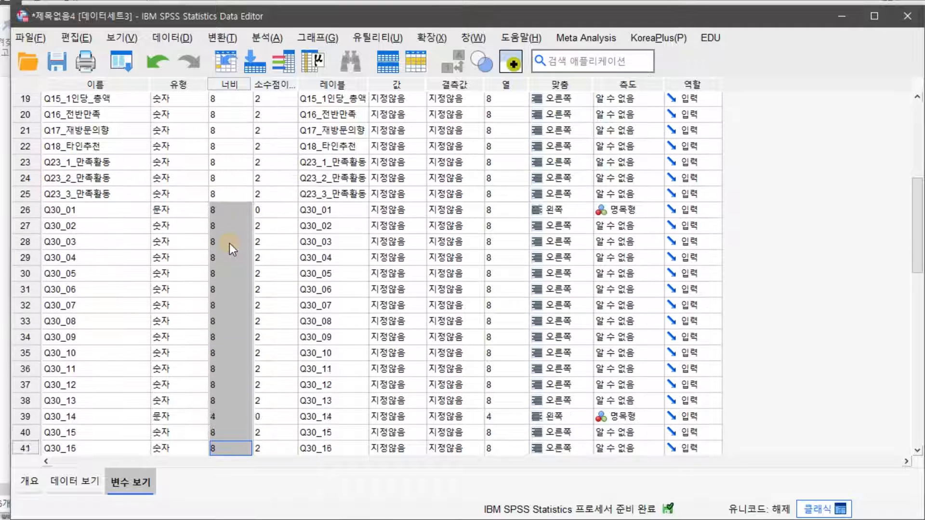
{"action": "key", "text": "shift+Up"}
{"action": "key", "text": "shift+Up"}
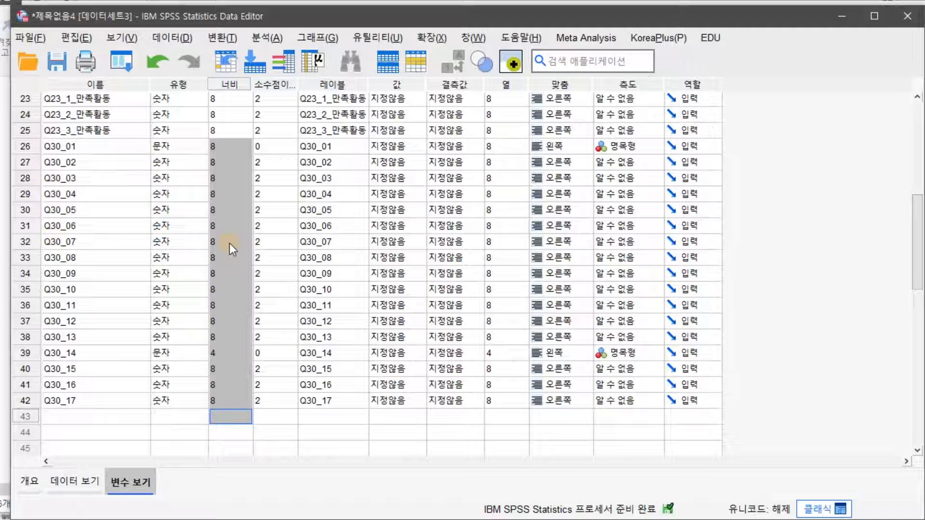
{"action": "type", "text": "30"}
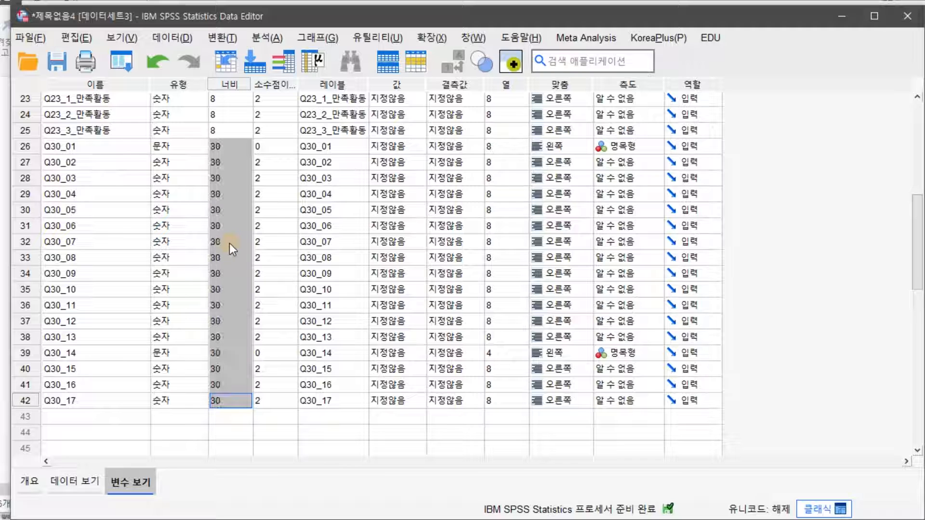
Copy the string type from Q30_01 to Q30_02 through Q30_17, and return to the first columns of the data view.
{"action": "scroll", "coordinate": [236, 137], "scroll_direction": "up", "scroll_amount": 4}
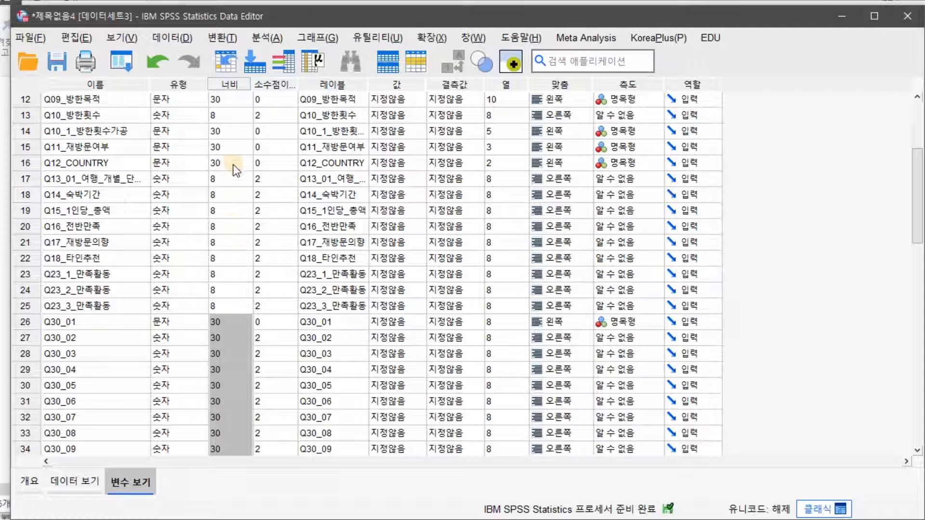
{"action": "left_click", "coordinate": [180, 318]}
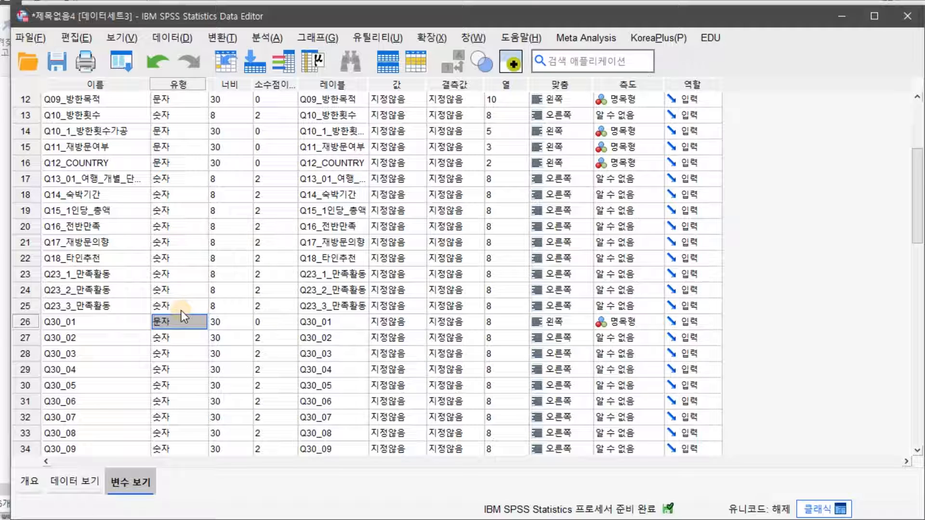
{"action": "left_click_drag", "start_coordinate": [176, 339], "coordinate": [174, 447]}
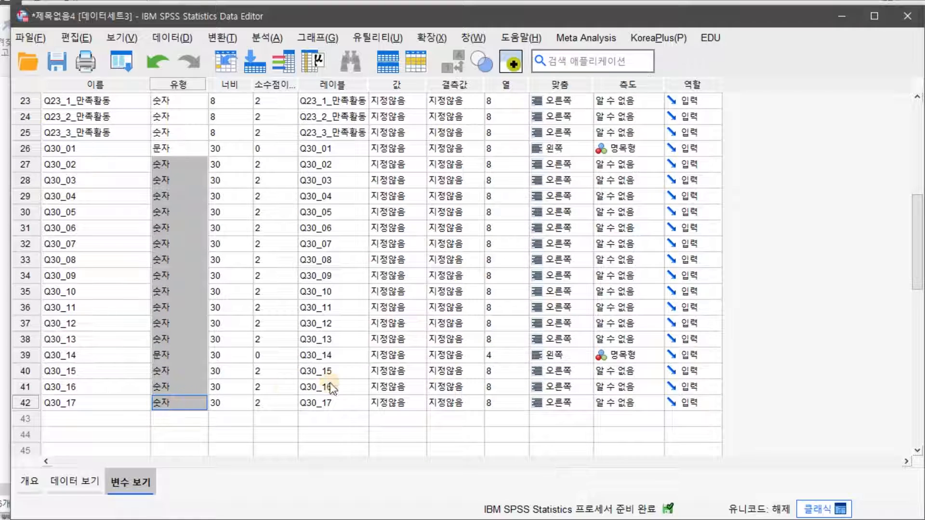
{"action": "key", "text": "ctrl+v"}
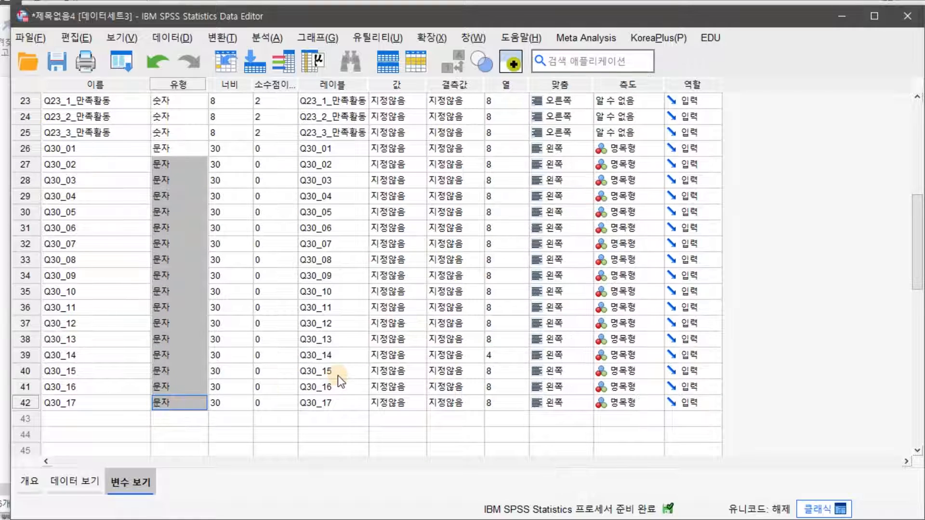
{"action": "left_click", "coordinate": [81, 481]}
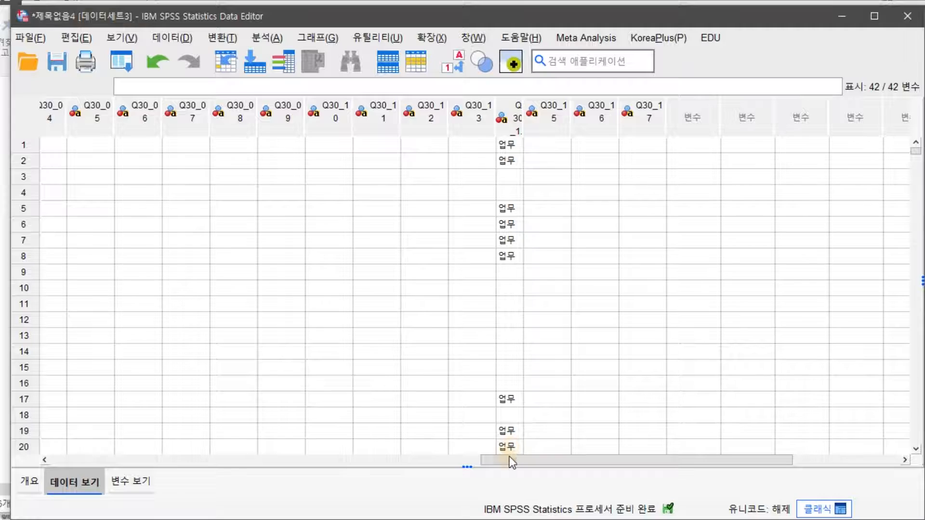
{"action": "left_click_drag", "start_coordinate": [555, 460], "coordinate": [50, 463]}
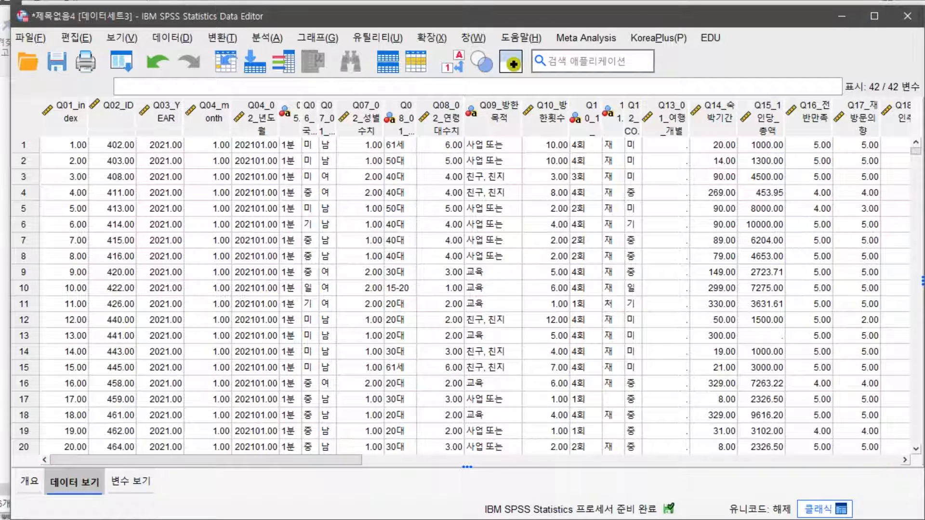
Copy all text of 2025_40_01_외래관광_cp949.txt from Notepad and paste it with variable names at the first Q01_index cell in SPSS.
{"action": "key", "text": "alt+Tab"}
{"action": "left_click", "coordinate": [524, 234]}
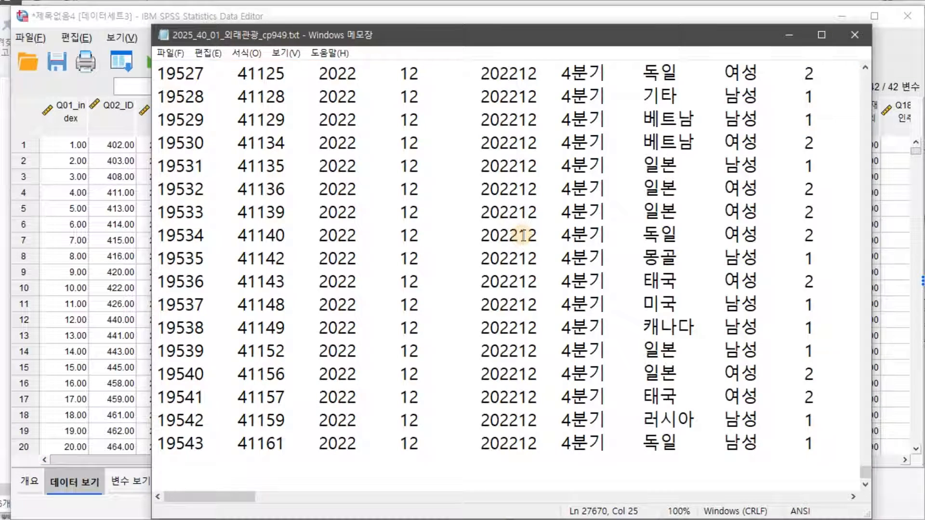
{"action": "key", "text": "ctrl+a"}
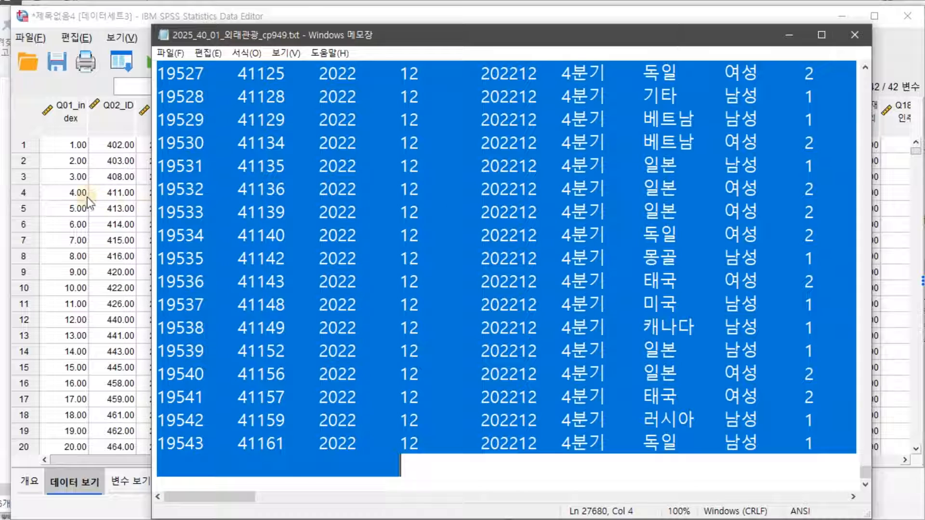
{"action": "key", "text": "alt+Tab"}
{"action": "right_click", "coordinate": [68, 147]}
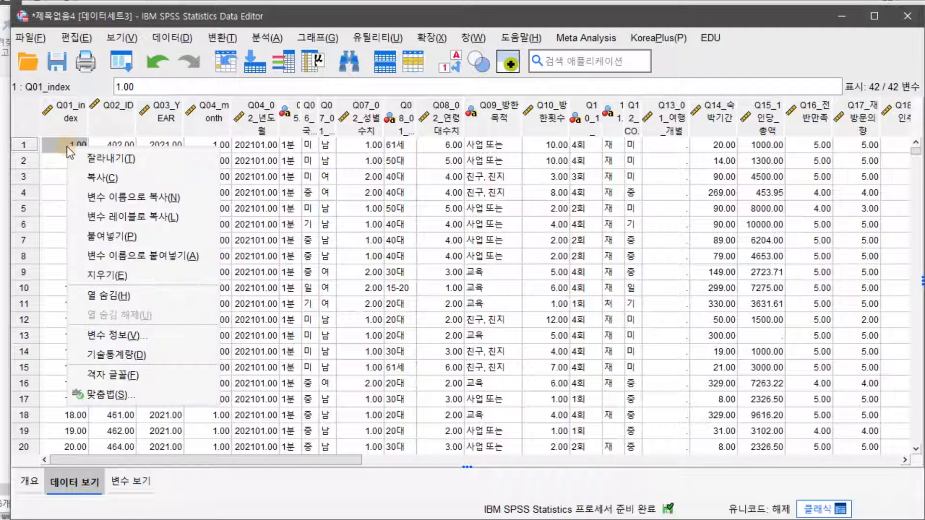
{"action": "left_click", "coordinate": [113, 255]}
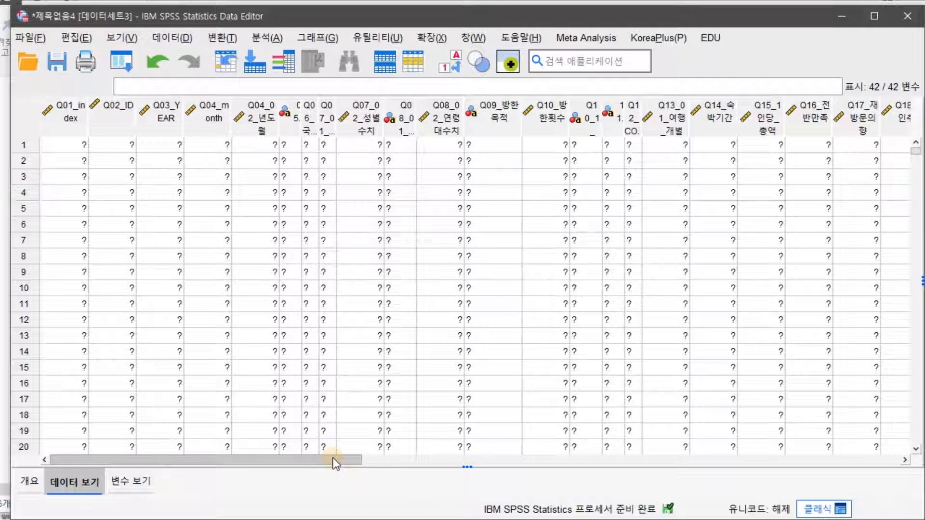
Widen the columns Q06_국가, Q07_01_성별, Q11_재방문여부, Q12_COUNTRY and Q13_01_여행_개별_단체_AIR in the data view.
{"action": "double_click", "coordinate": [336, 118]}
{"action": "double_click", "coordinate": [320, 117]}
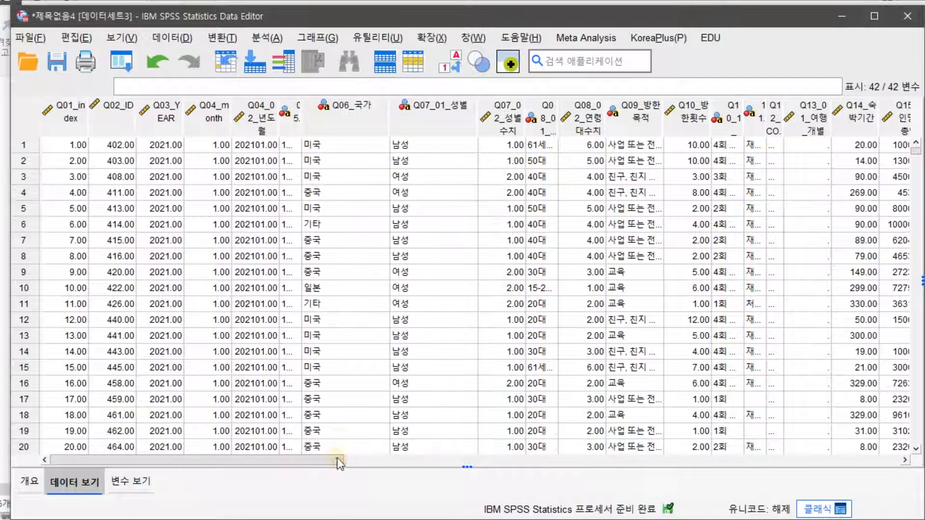
{"action": "left_click", "coordinate": [600, 460]}
{"action": "left_click_drag", "start_coordinate": [600, 463], "coordinate": [384, 461]}
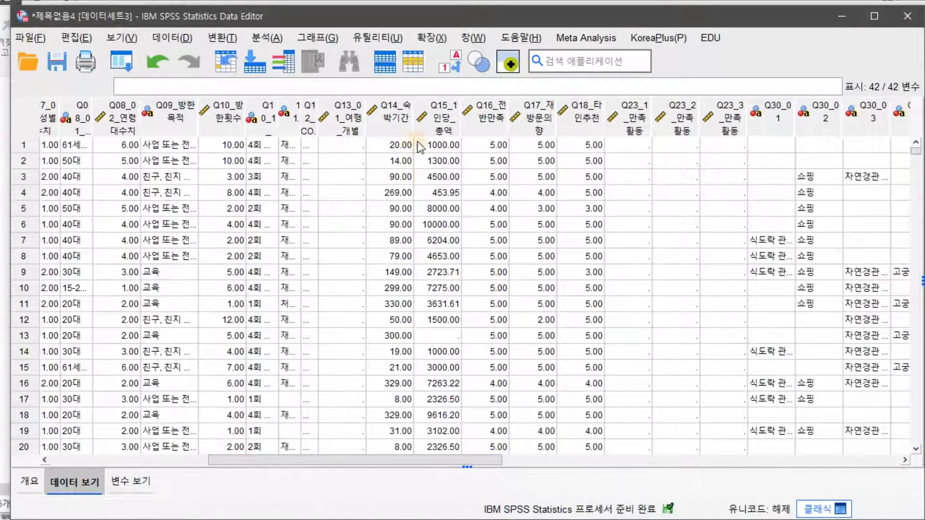
{"action": "double_click", "coordinate": [301, 113]}
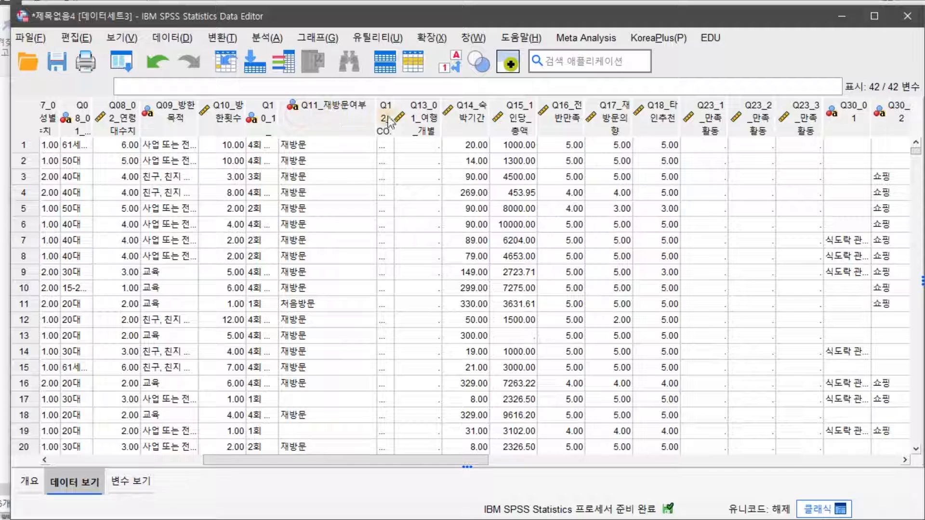
{"action": "double_click", "coordinate": [393, 115]}
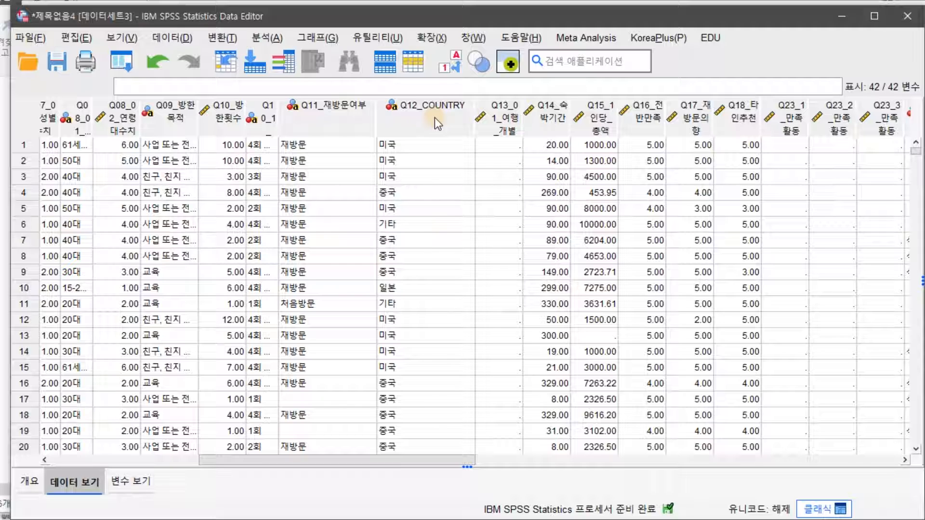
{"action": "left_click_drag", "start_coordinate": [524, 126], "coordinate": [576, 120]}
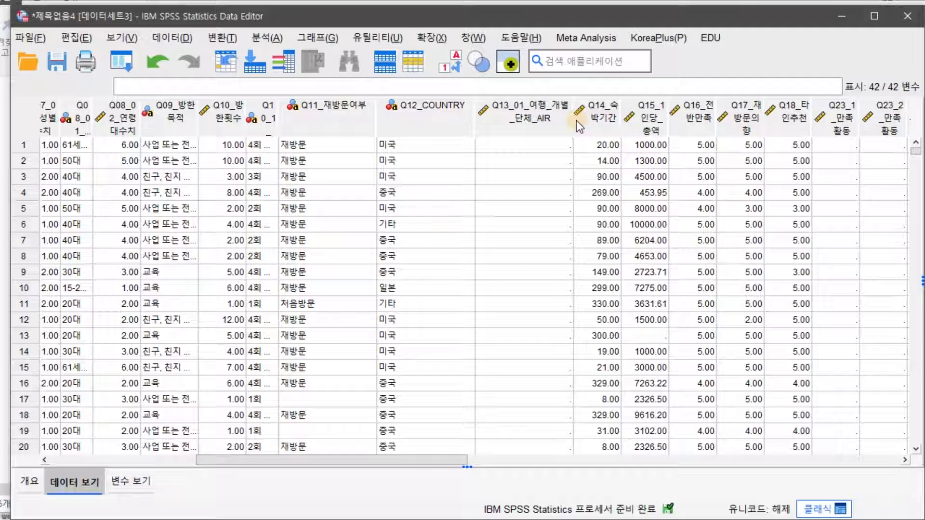
Check the definition of Q13_01_여행_개별_단체_AIR and compare it with the source text in Notepad.
{"action": "left_click", "coordinate": [510, 123]}
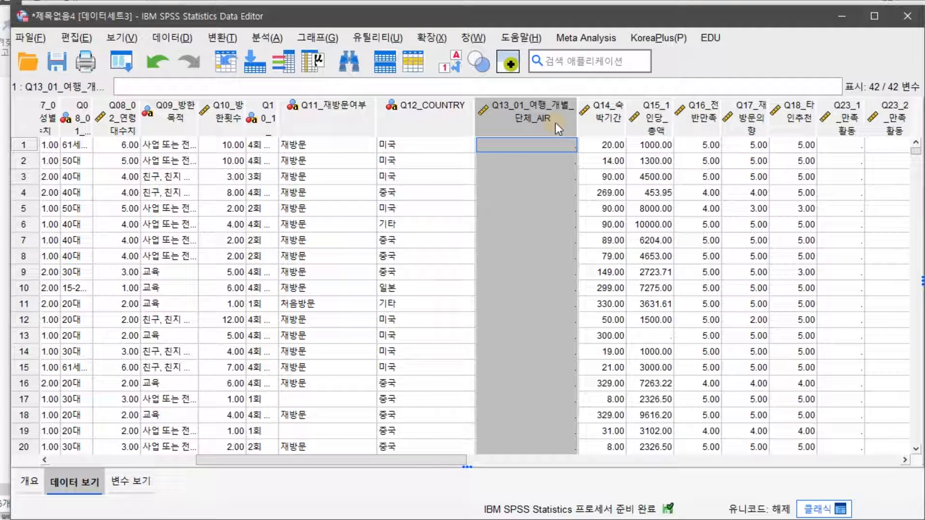
{"action": "left_click", "coordinate": [132, 484]}
{"action": "scroll", "coordinate": [191, 262], "scroll_direction": "up", "scroll_amount": 6}
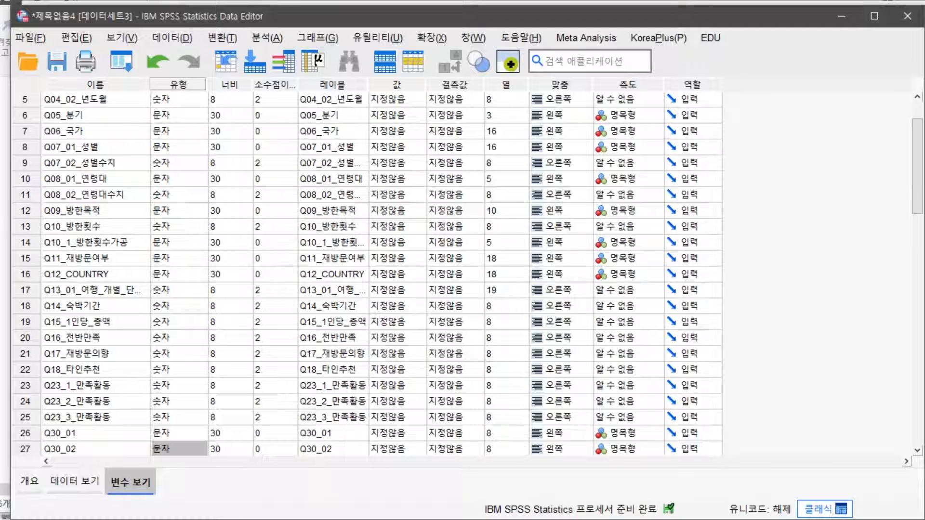
{"action": "key", "text": "alt+Tab"}
{"action": "left_click_drag", "start_coordinate": [866, 470], "coordinate": [869, 37]}
{"action": "left_click_drag", "start_coordinate": [239, 497], "coordinate": [518, 501]}
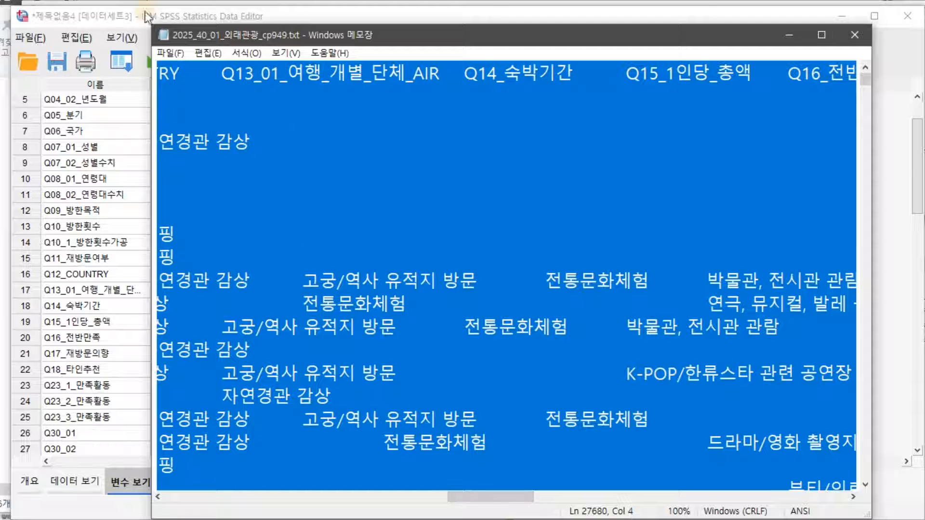
{"action": "left_click", "coordinate": [100, 16]}
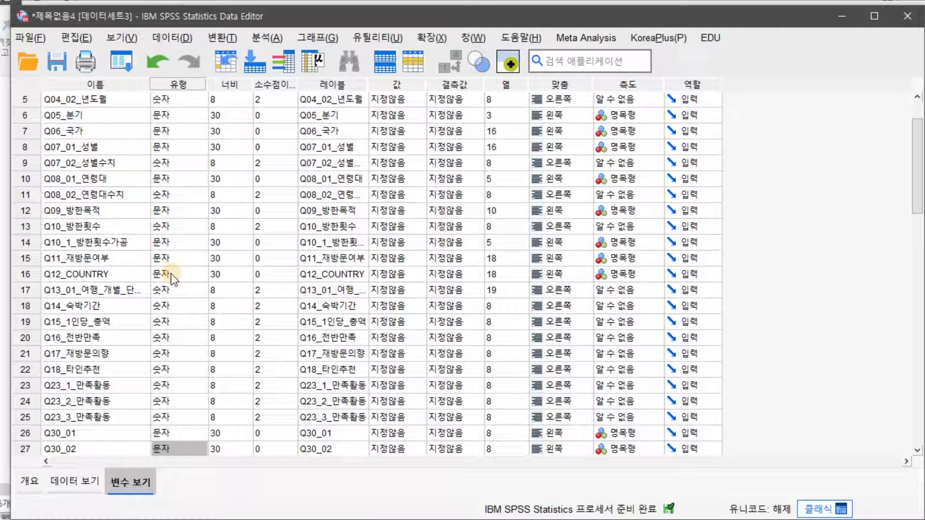
Change Q13_01_여행_개별_단체_AIR to string type (문자) with a width of 30, and return to the data view.
{"action": "left_click", "coordinate": [187, 292]}
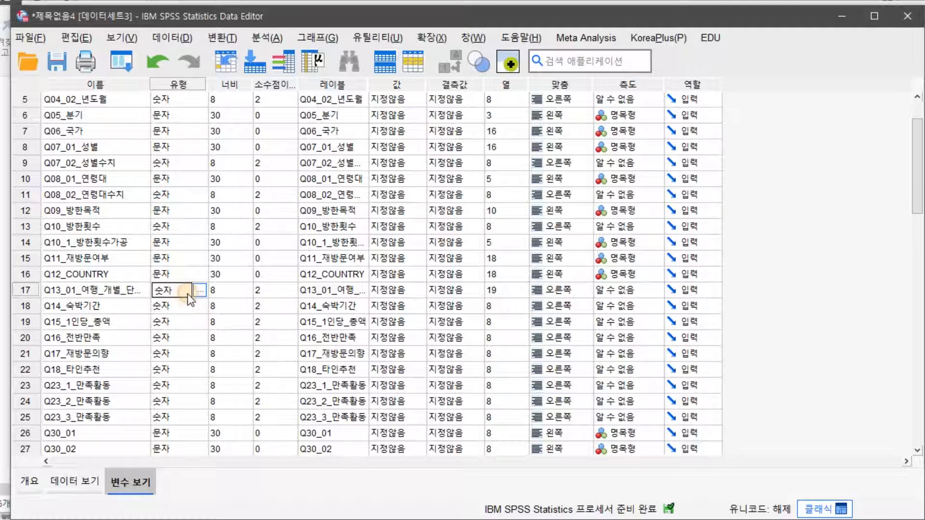
{"action": "left_click", "coordinate": [200, 291]}
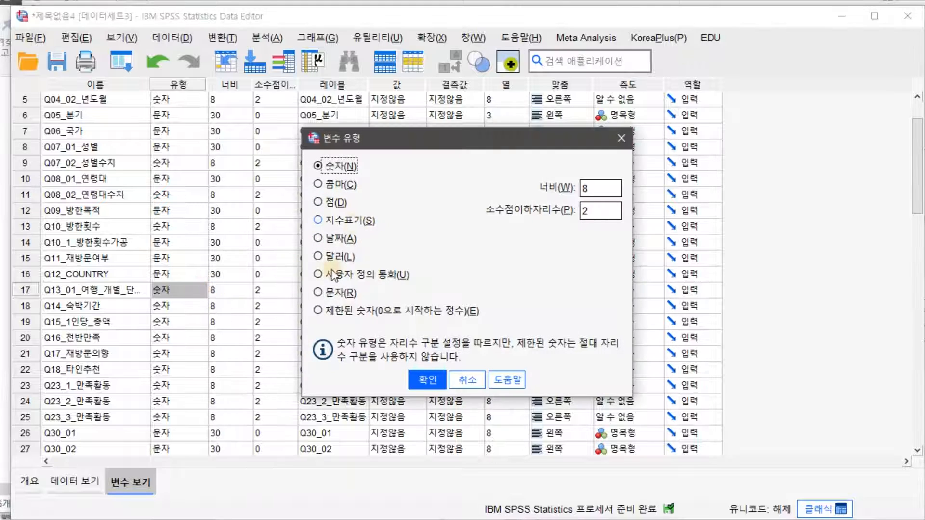
{"action": "left_click", "coordinate": [329, 292]}
{"action": "left_click", "coordinate": [427, 379]}
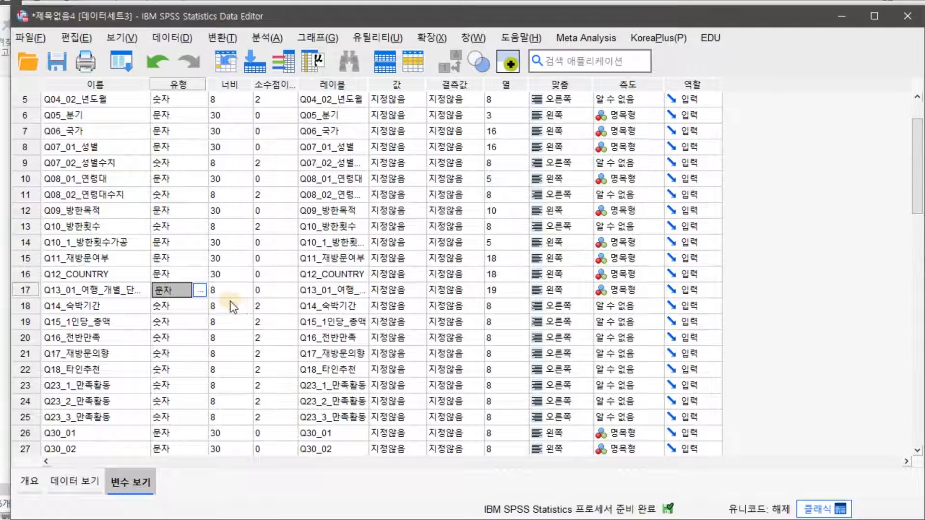
{"action": "left_click", "coordinate": [227, 290]}
{"action": "type", "text": "3"}
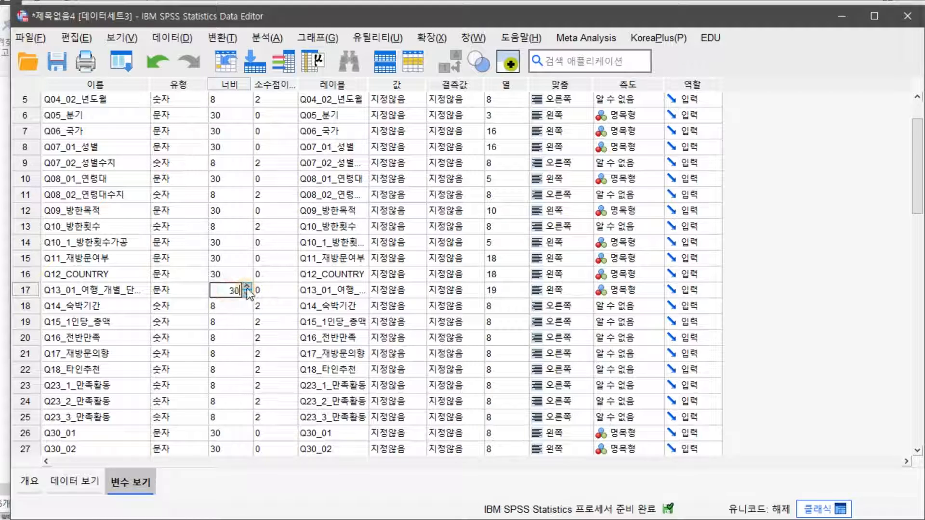
{"action": "type", "text": "0"}
{"action": "left_click", "coordinate": [77, 481]}
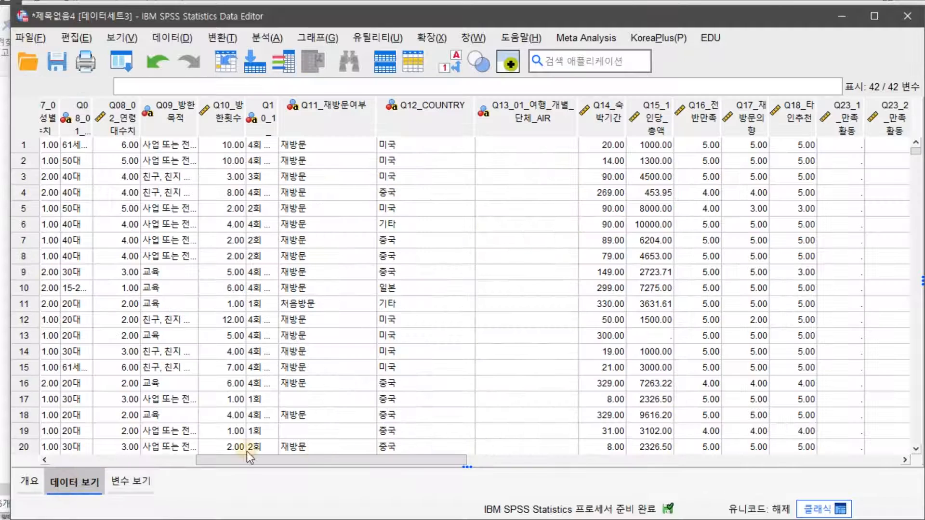
Recopy all text of 2025_40_01_외래관광_cp949.txt from Notepad and paste it with variable names from case 1 of Q01_index in SPSS.
{"action": "key", "text": "alt+Tab"}
{"action": "left_click", "coordinate": [626, 306]}
{"action": "key", "text": "ctrl+a"}
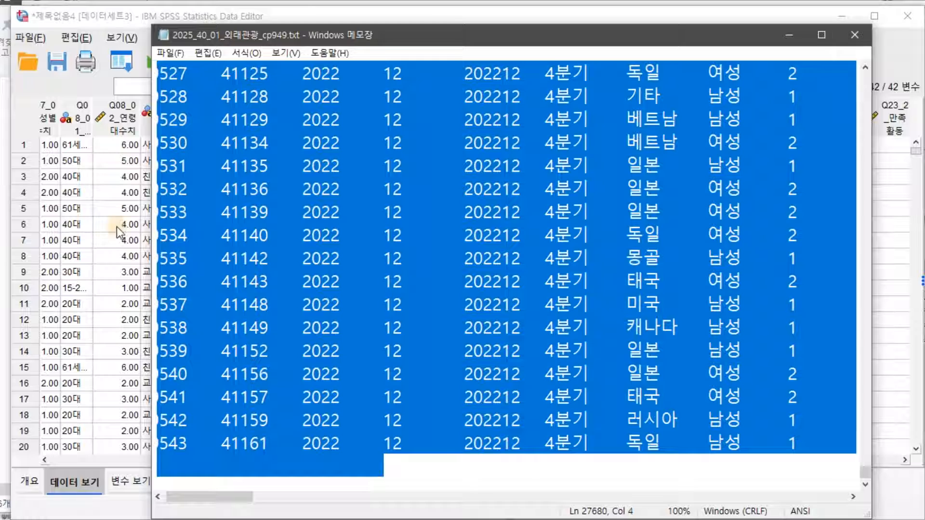
{"action": "left_click", "coordinate": [104, 191]}
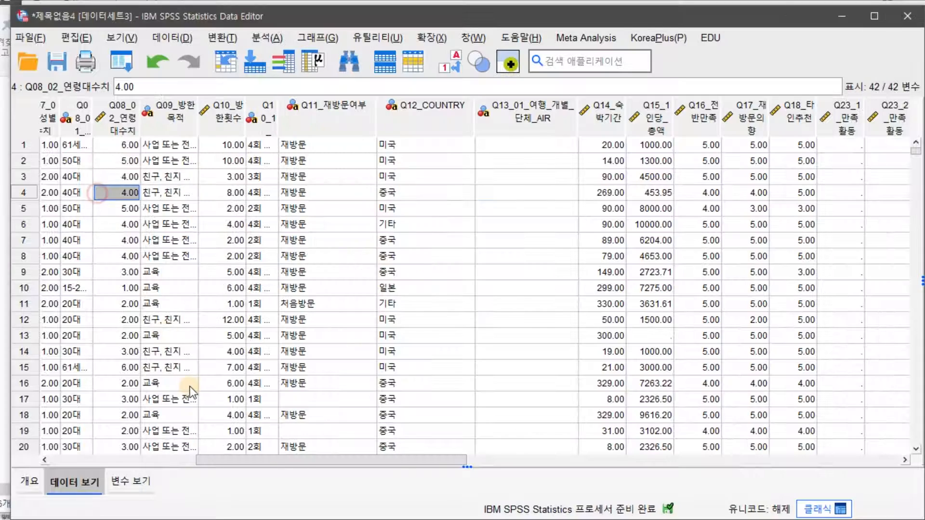
{"action": "left_click", "coordinate": [542, 143]}
{"action": "scroll", "coordinate": [545, 237], "scroll_direction": "down", "scroll_amount": 5}
{"action": "scroll", "coordinate": [547, 285], "scroll_direction": "down", "scroll_amount": 9}
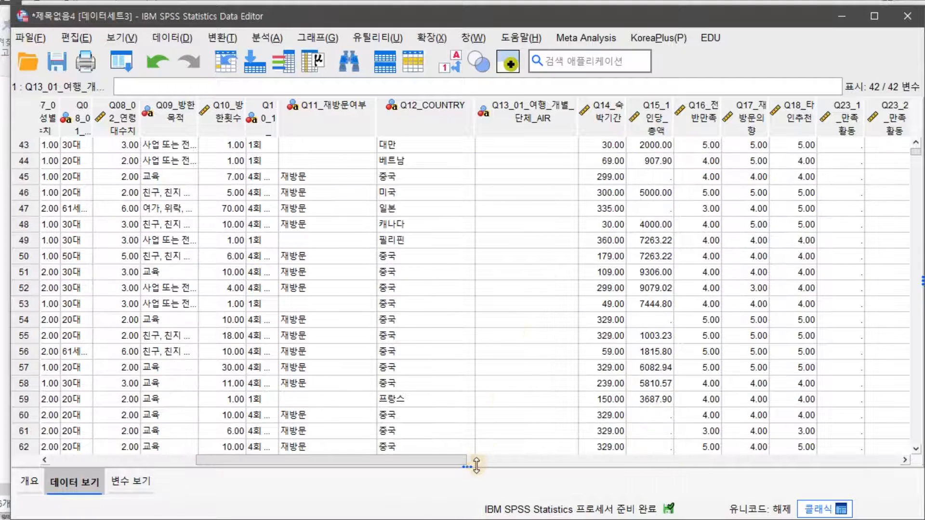
{"action": "left_click_drag", "start_coordinate": [448, 460], "coordinate": [199, 458]}
{"action": "scroll", "coordinate": [118, 321], "scroll_direction": "up", "scroll_amount": 14}
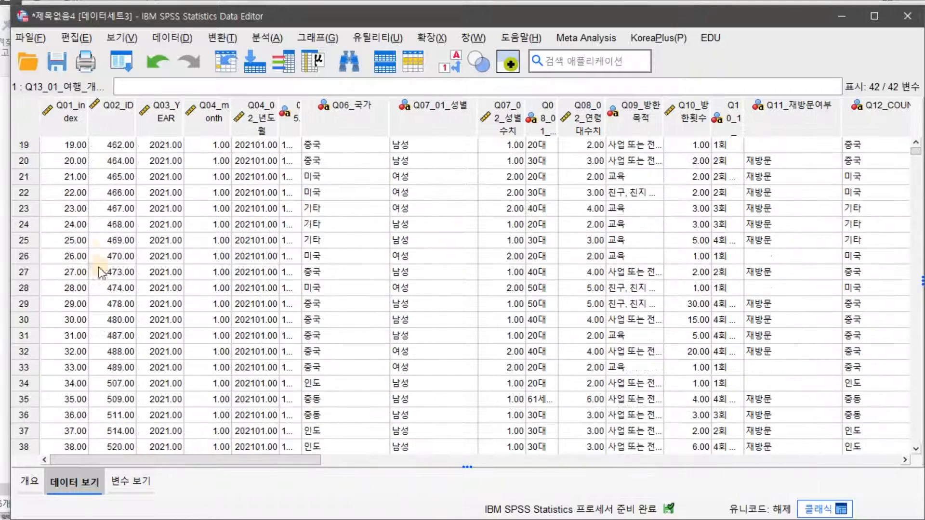
{"action": "left_click", "coordinate": [68, 143]}
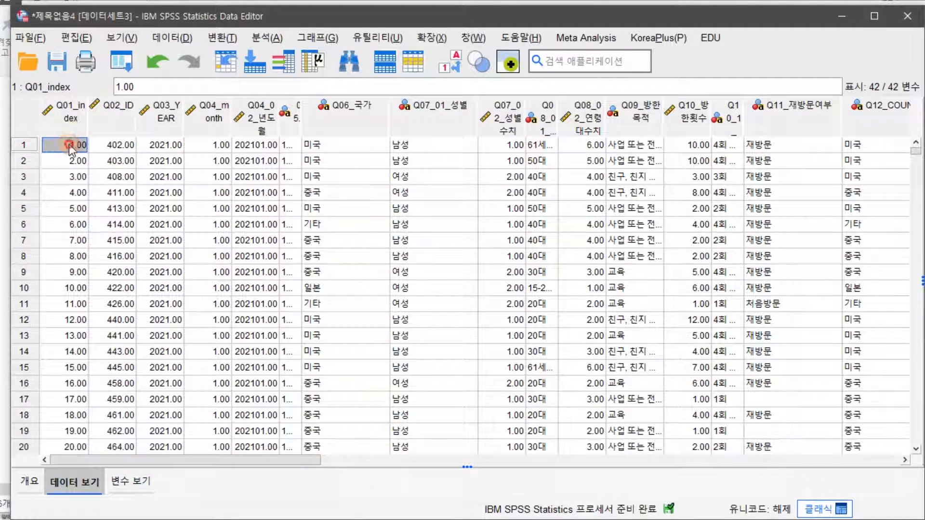
{"action": "right_click", "coordinate": [68, 144]}
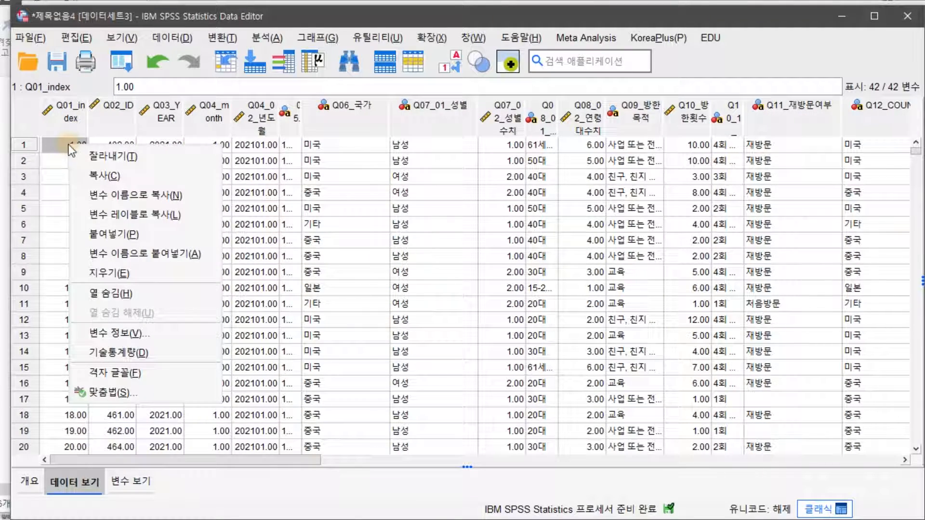
{"action": "left_click", "coordinate": [104, 254]}
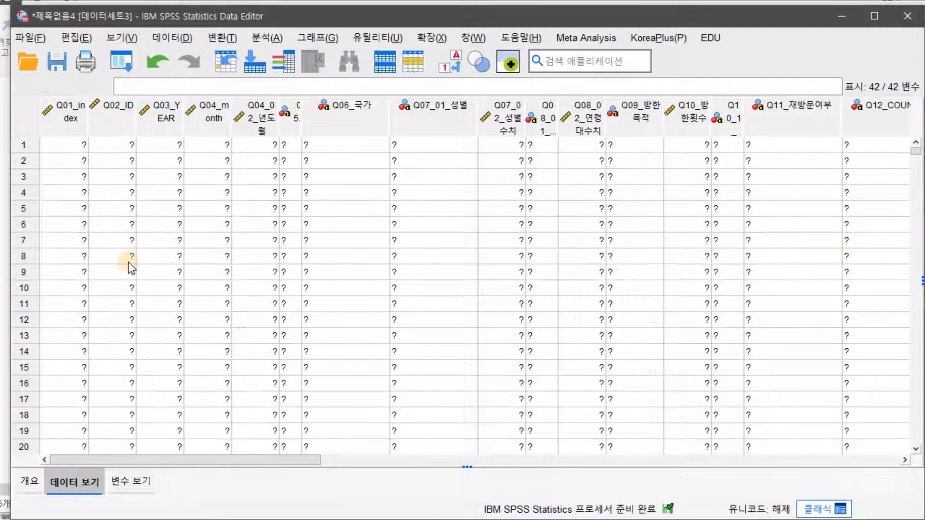
Check the pasted values of Q13_01_여행_개별_단체_AIR and return to the first columns.
{"action": "left_click_drag", "start_coordinate": [175, 456], "coordinate": [421, 458]}
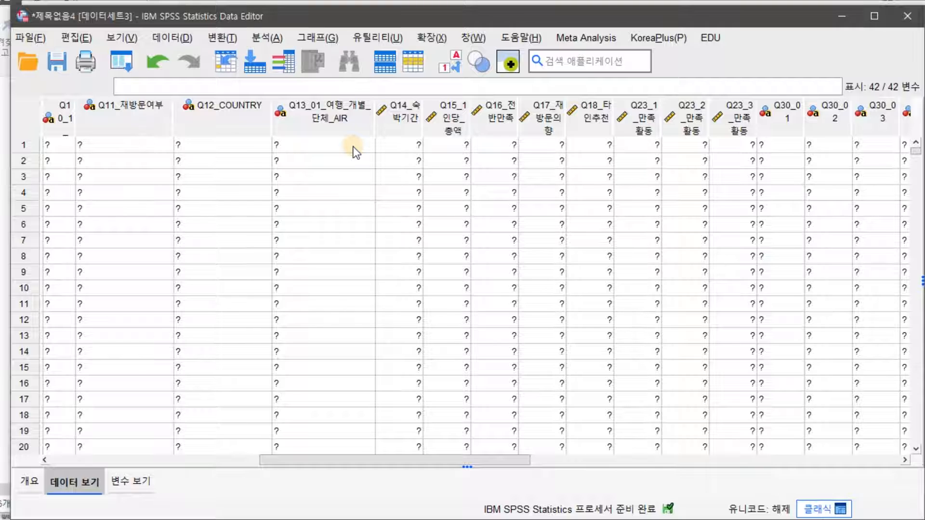
{"action": "left_click", "coordinate": [351, 161]}
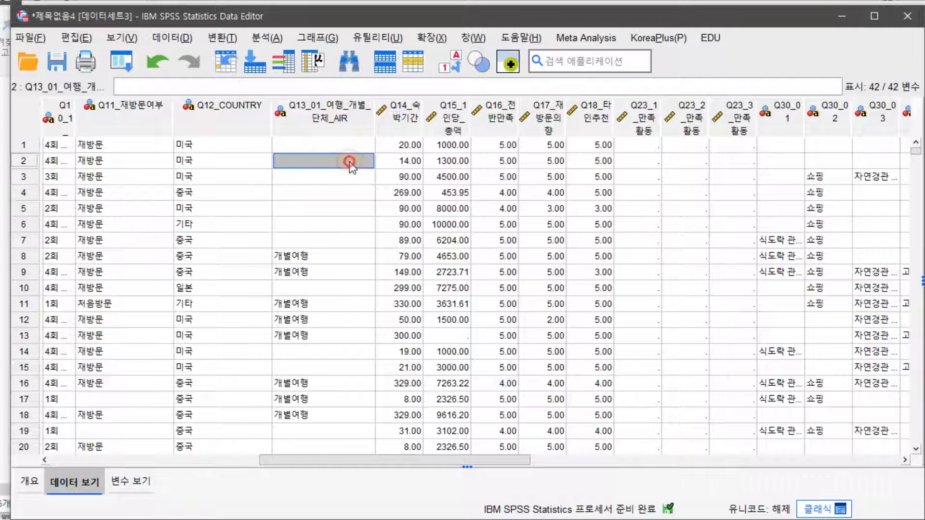
{"action": "left_click_drag", "start_coordinate": [485, 460], "coordinate": [59, 461]}
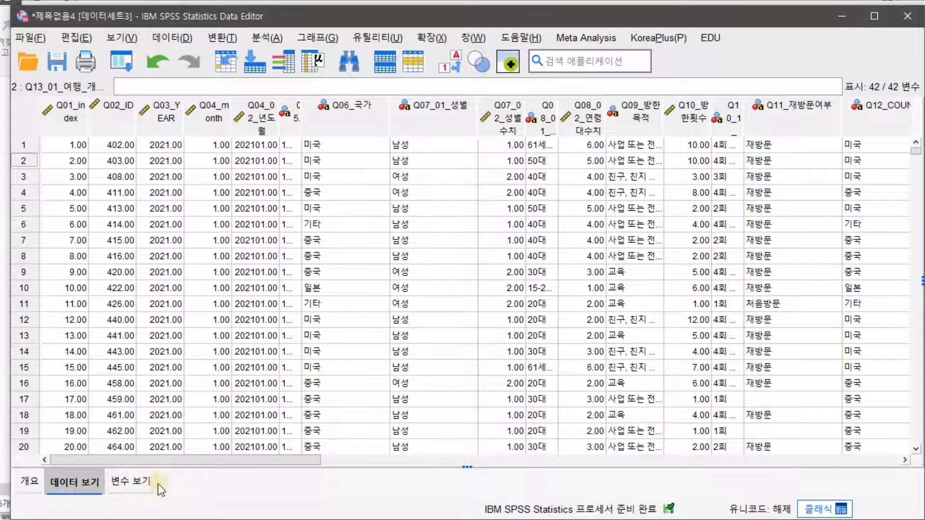
Set the decimal places of Q01_index to 0, and check its values in the data view.
{"action": "left_click", "coordinate": [130, 481]}
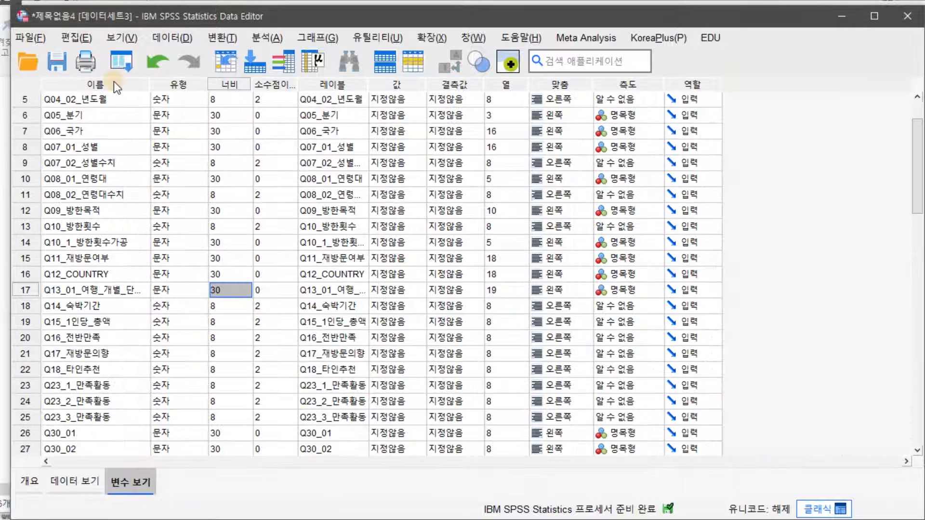
{"action": "scroll", "coordinate": [275, 125], "scroll_direction": "up", "scroll_amount": 2}
{"action": "left_click", "coordinate": [273, 100]}
{"action": "left_click", "coordinate": [292, 102]}
{"action": "left_click", "coordinate": [291, 103]}
{"action": "left_click", "coordinate": [73, 482]}
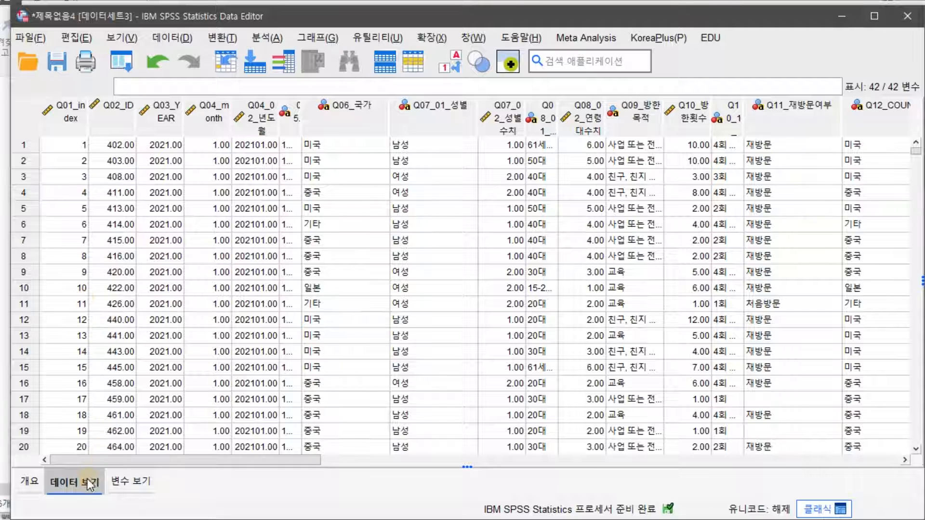
{"action": "left_click", "coordinate": [144, 481]}
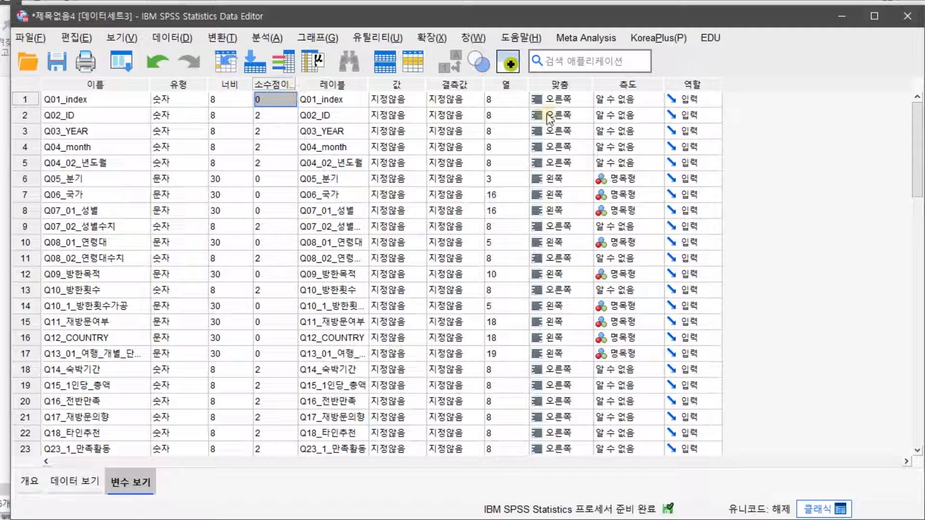
Bring up the empty dataset 제목없음2 and place the part_01_01_파일인코딩 folder window over it with its text files in view.
{"action": "left_click", "coordinate": [921, 327]}
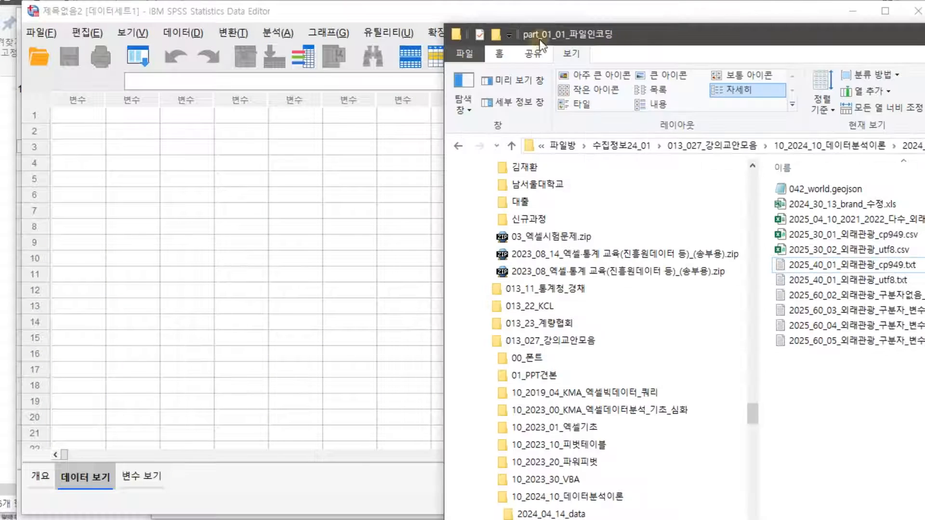
{"action": "left_click_drag", "start_coordinate": [360, 10], "coordinate": [345, 14]}
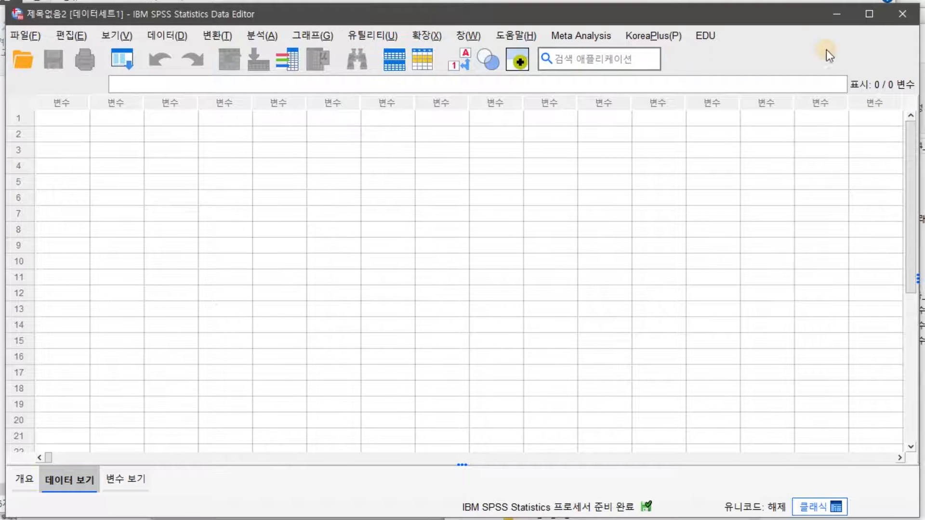
{"action": "key", "text": "alt+Tab"}
{"action": "left_click_drag", "start_coordinate": [906, 20], "coordinate": [920, 14]}
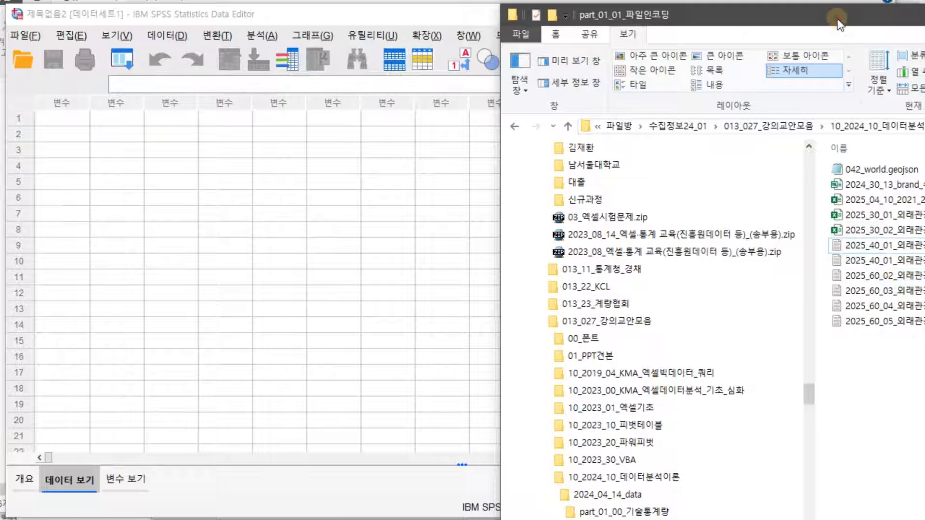
{"action": "left_click_drag", "start_coordinate": [837, 17], "coordinate": [729, 25]}
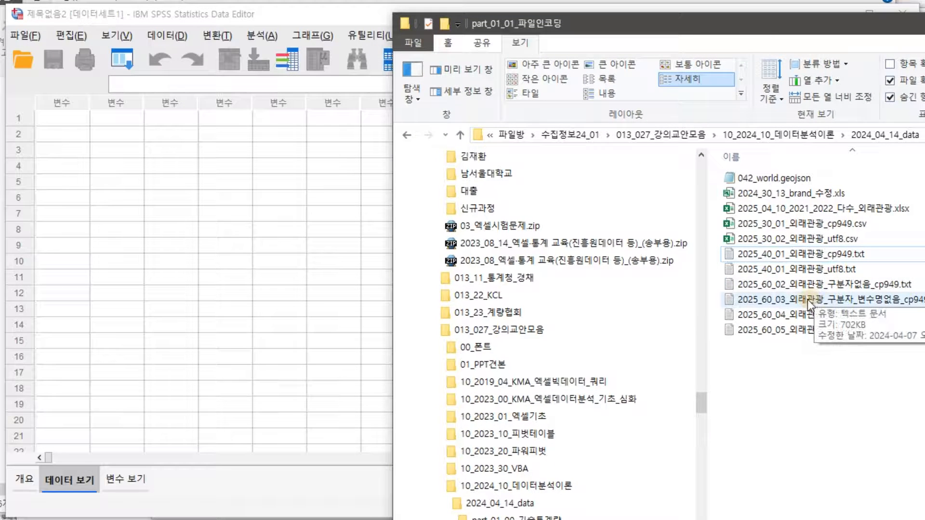
Start importing 2025_60_03_외래관광_구분자_변수명없음_cp949.txt as fixed-width text without variable names, taking all cases from line 1.
{"action": "left_click", "coordinate": [755, 22]}
{"action": "left_click_drag", "start_coordinate": [723, 22], "coordinate": [589, 23]}
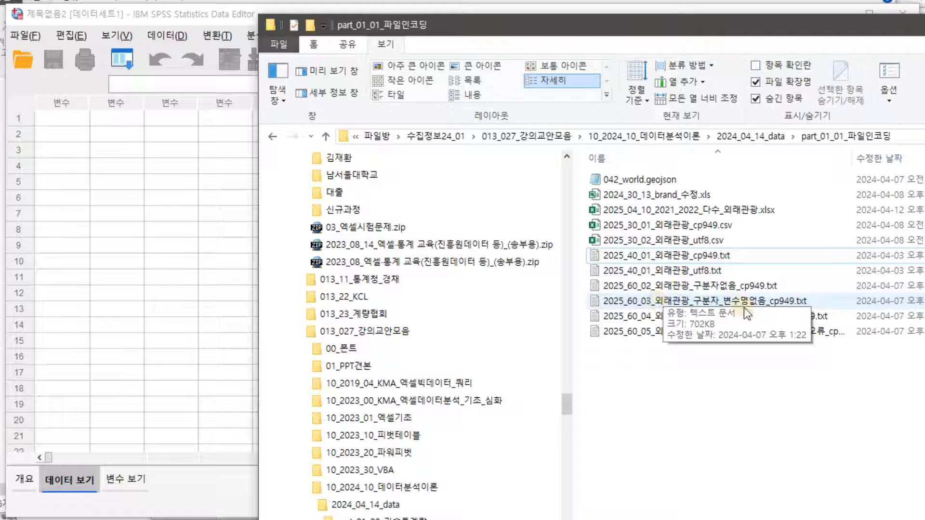
{"action": "left_click_drag", "start_coordinate": [728, 304], "coordinate": [143, 216]}
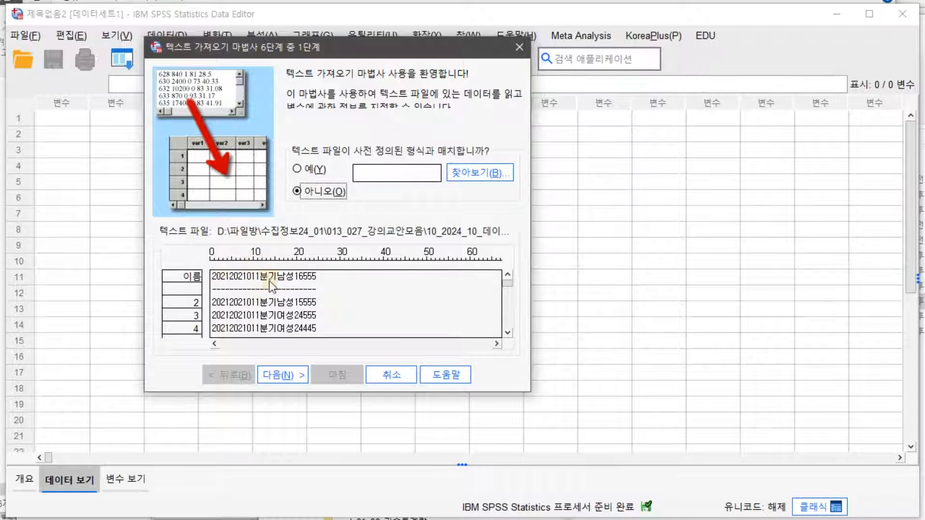
{"action": "left_click", "coordinate": [289, 375]}
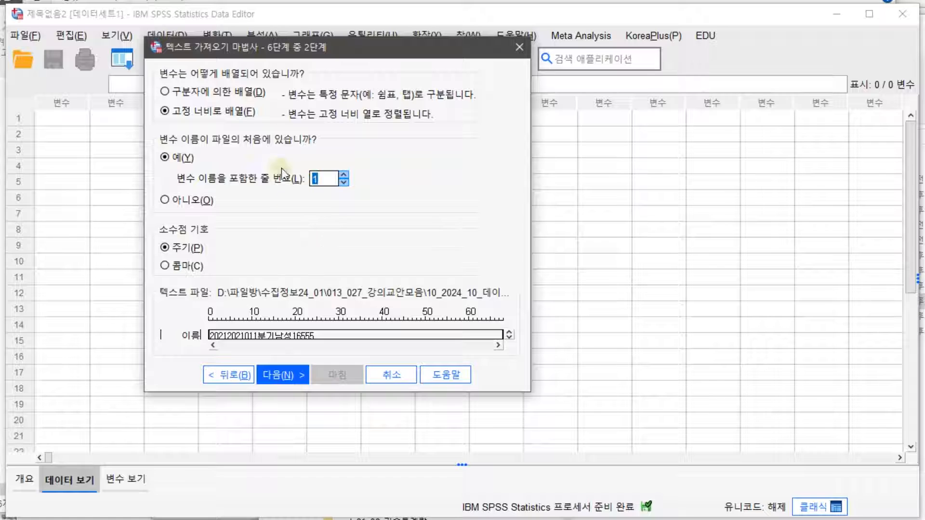
{"action": "left_click", "coordinate": [168, 201]}
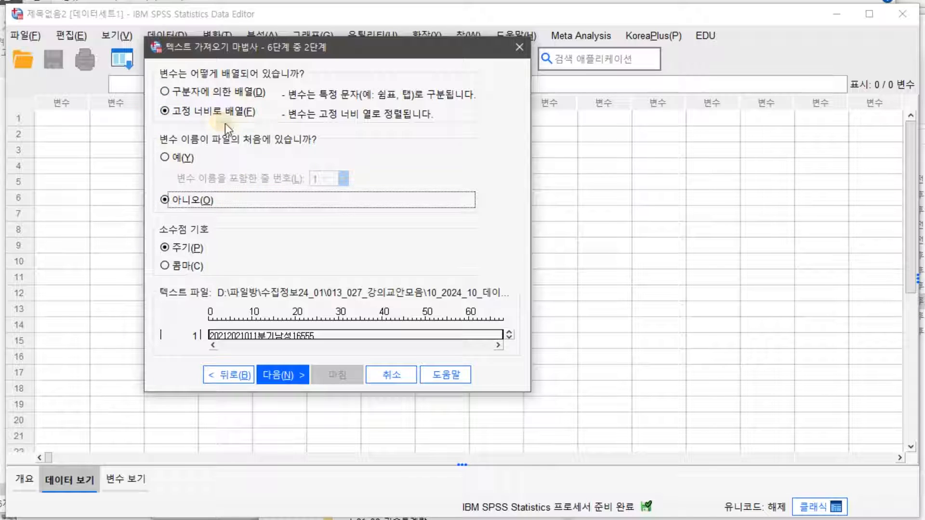
{"action": "left_click", "coordinate": [296, 378]}
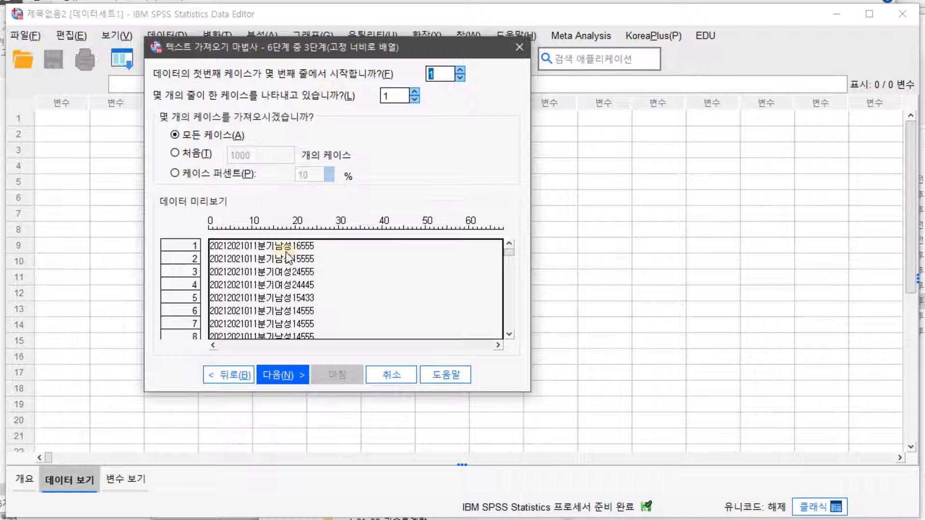
{"action": "left_click", "coordinate": [281, 375]}
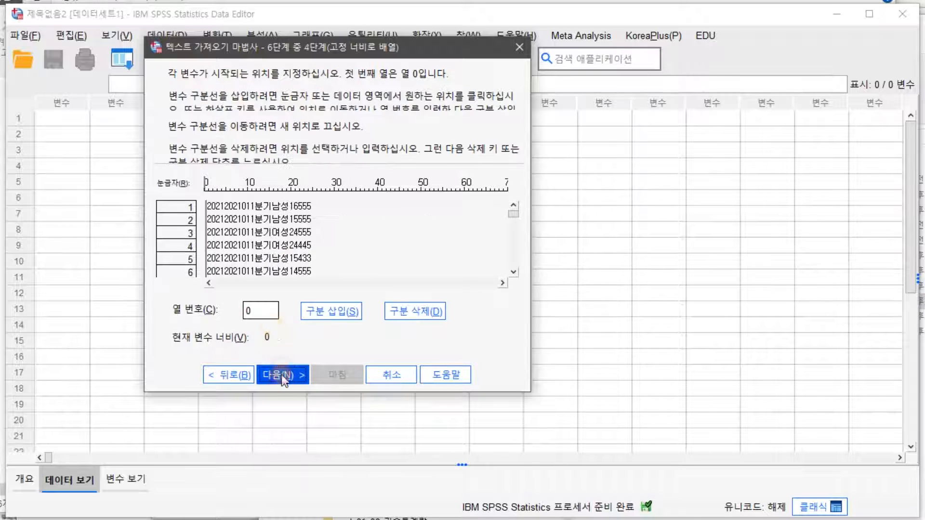
Place variable break lines at columns 4, 11, 15 and 19 of the fixed-width preview.
{"action": "left_click", "coordinate": [226, 209]}
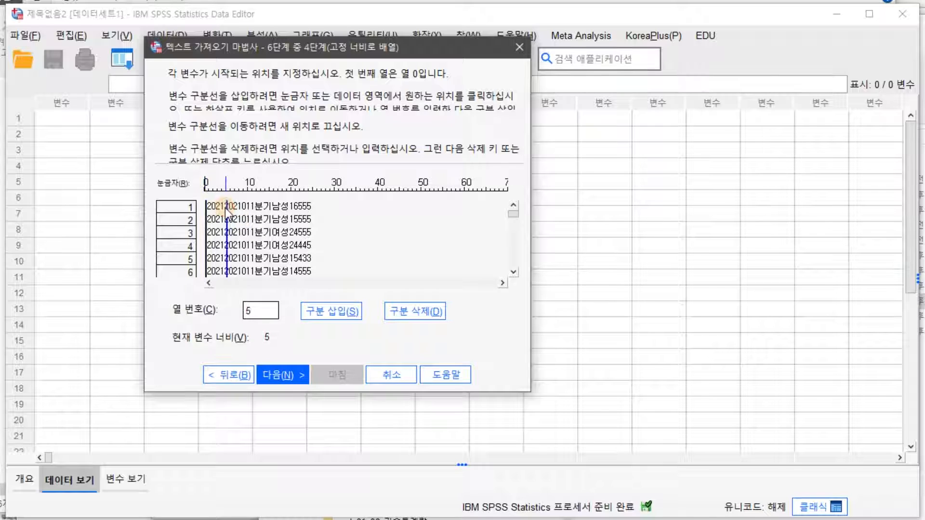
{"action": "left_click_drag", "start_coordinate": [226, 209], "coordinate": [222, 213]}
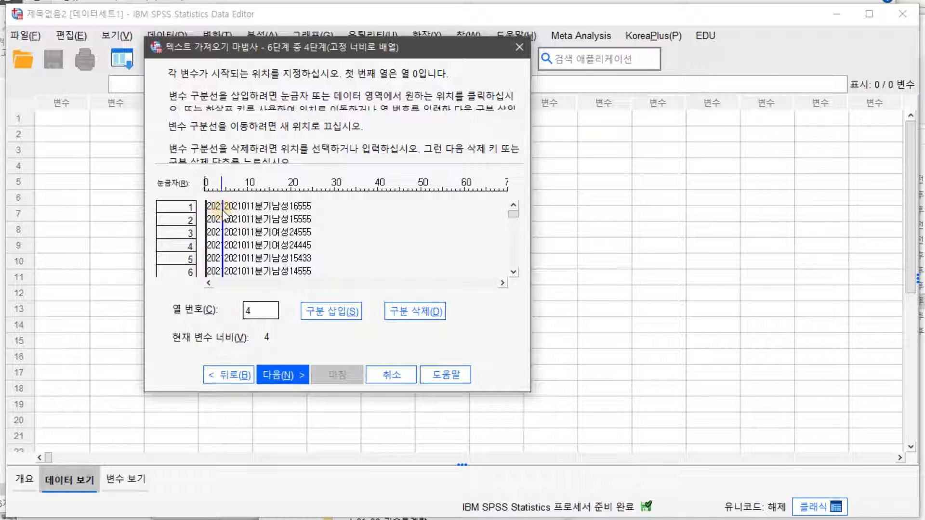
{"action": "left_click", "coordinate": [252, 211]}
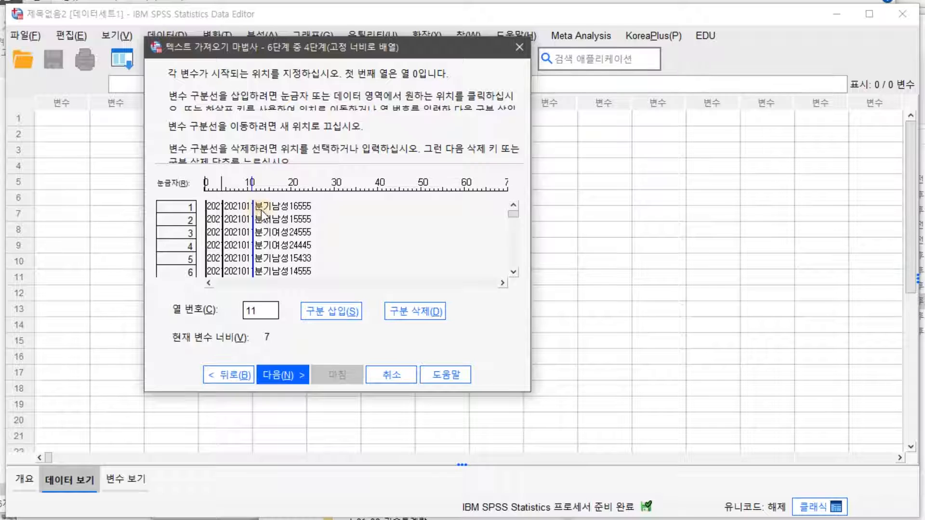
{"action": "left_click_drag", "start_coordinate": [253, 216], "coordinate": [251, 215]}
{"action": "key", "text": "Right"}
{"action": "key", "text": "Left"}
{"action": "key", "text": "Right"}
{"action": "left_click", "coordinate": [271, 212]}
{"action": "left_click", "coordinate": [293, 212]}
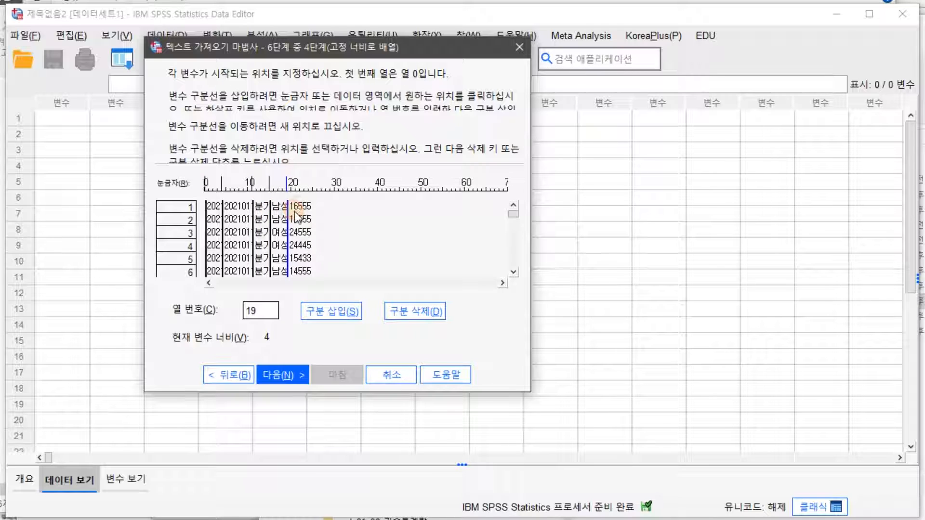
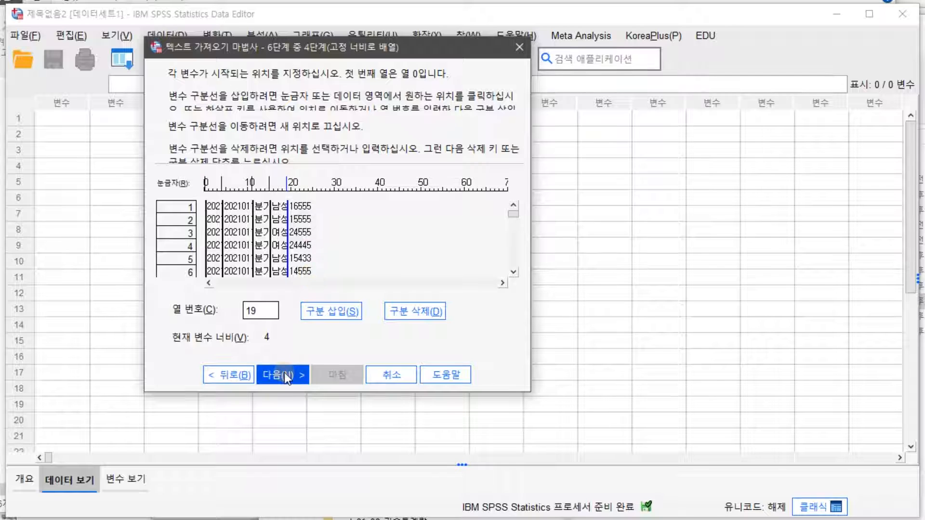
Try to insert another variable break at column number 21.
{"action": "left_click", "coordinate": [327, 313]}
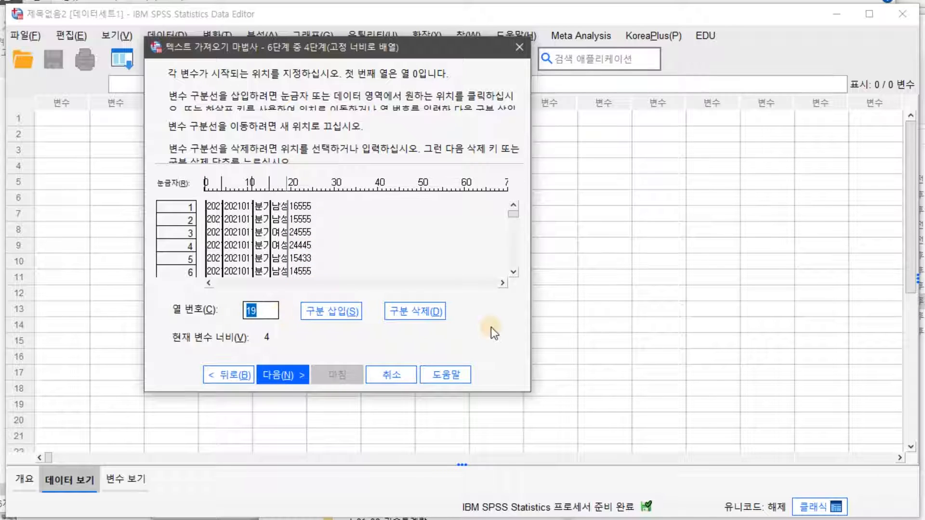
{"action": "type", "text": "21"}
{"action": "left_click", "coordinate": [351, 313]}
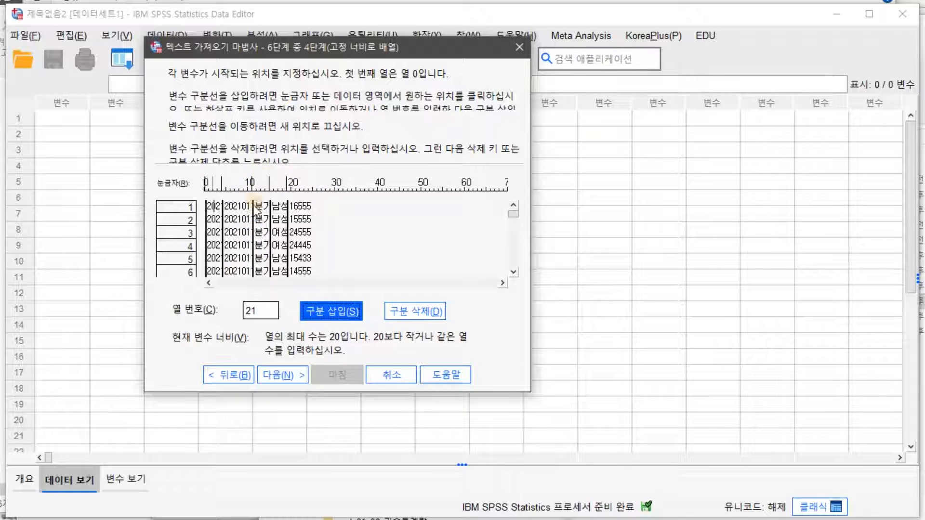
Finish the text import with automatic data formats and check the imported values in the data view.
{"action": "left_click", "coordinate": [282, 375]}
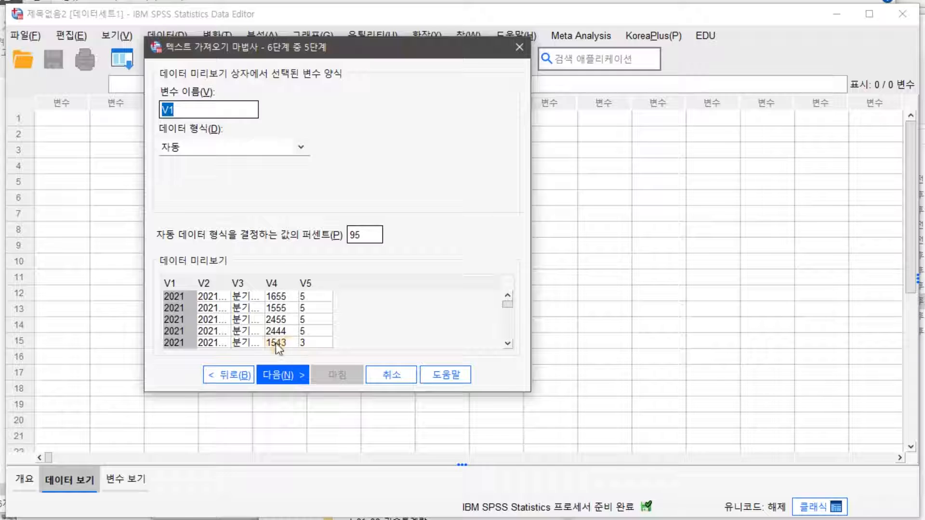
{"action": "left_click", "coordinate": [284, 375]}
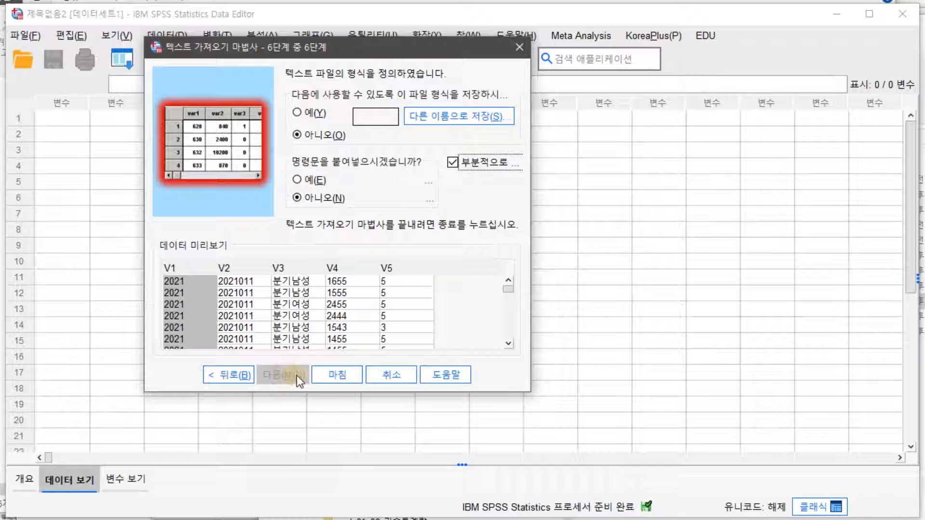
{"action": "left_click", "coordinate": [338, 380]}
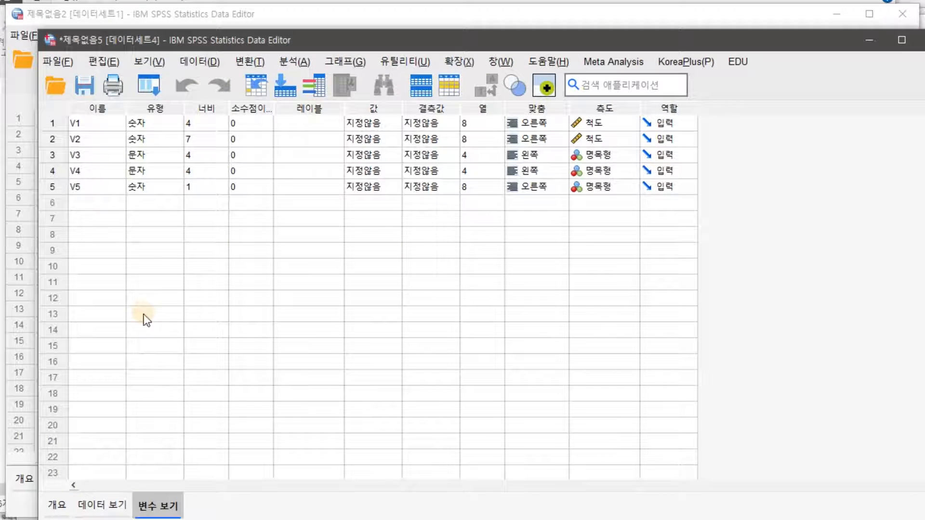
{"action": "left_click", "coordinate": [104, 505]}
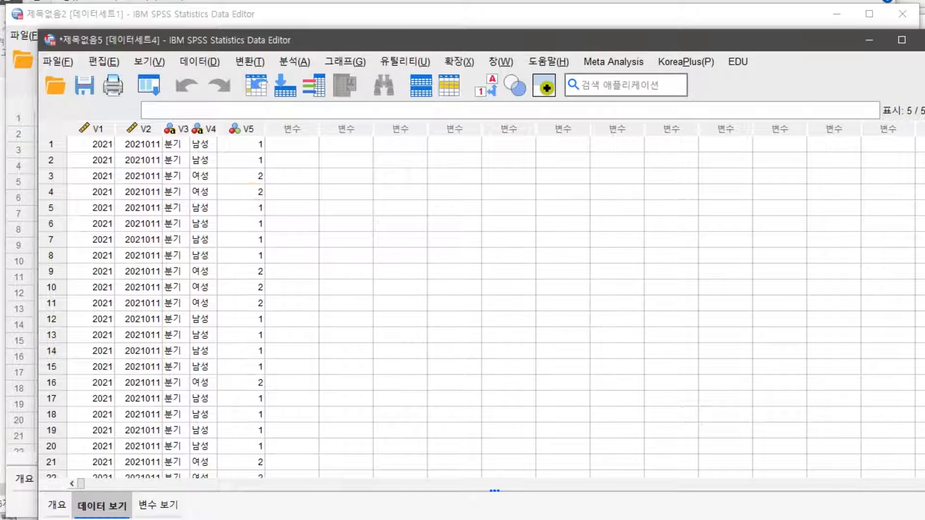
{"action": "left_click_drag", "start_coordinate": [640, 50], "coordinate": [587, 30]}
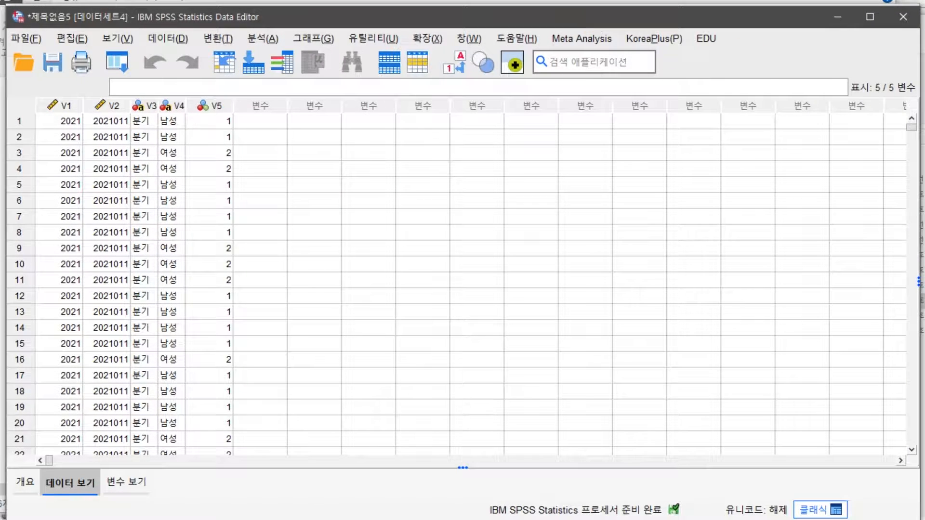
Import 2025_60_03_외래관광_구분자_변수명없음_cp949.txt again as fixed-width text without variable names, up to the placement of variable breaks.
{"action": "key", "text": "alt+Tab"}
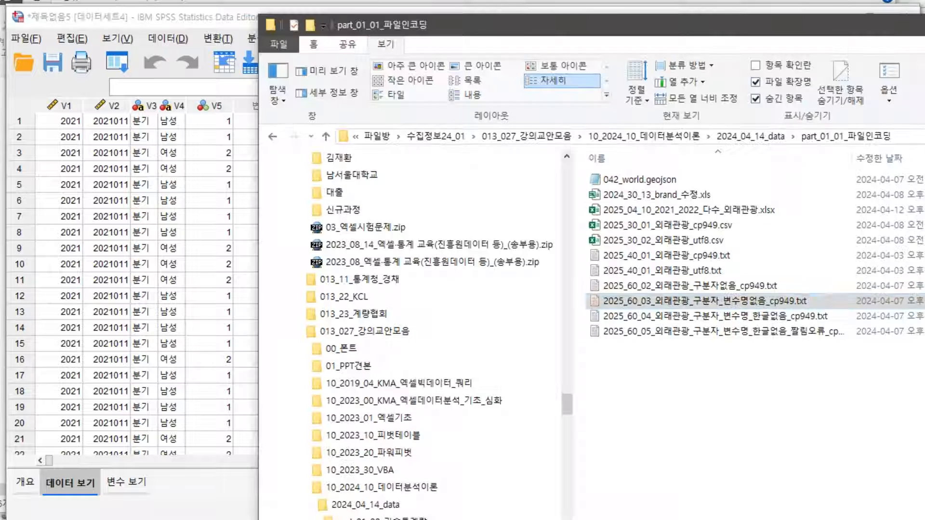
{"action": "left_click", "coordinate": [755, 300]}
{"action": "left_click_drag", "start_coordinate": [743, 307], "coordinate": [207, 176]}
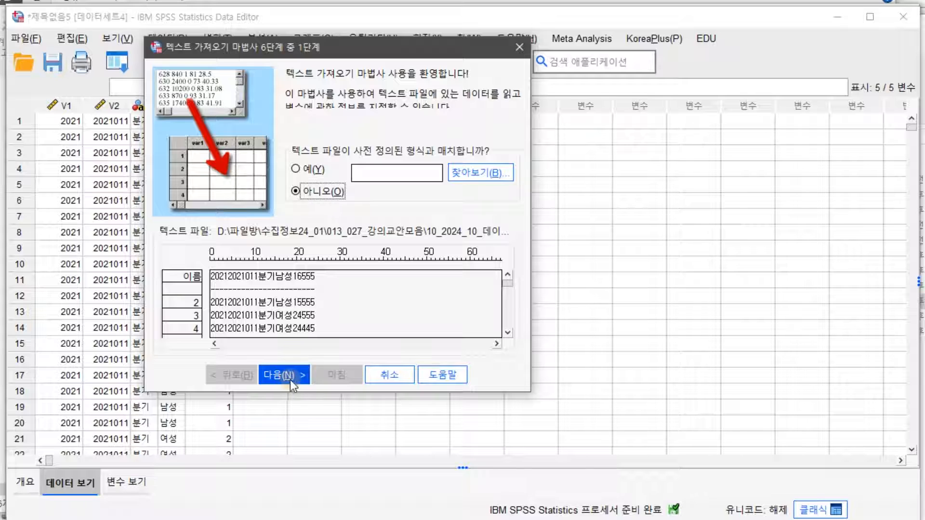
{"action": "left_click", "coordinate": [290, 379]}
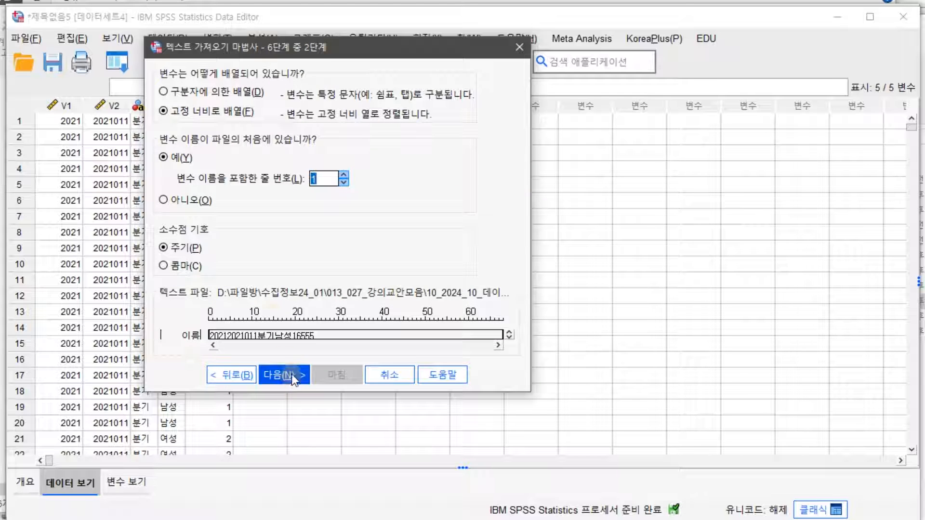
{"action": "left_click", "coordinate": [193, 200]}
{"action": "left_click", "coordinate": [268, 380]}
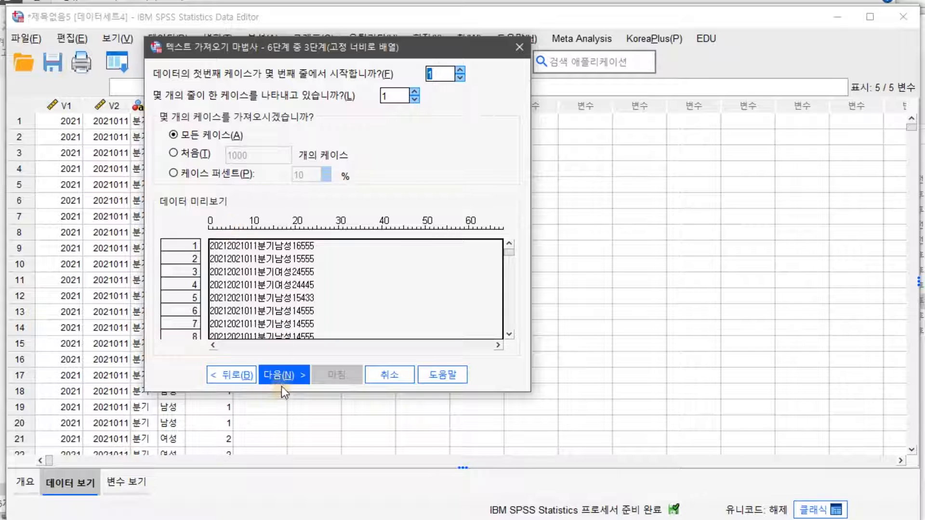
{"action": "left_click", "coordinate": [283, 376]}
Set variable breaks at columns 4, 10, 15 and 19, and complete the import with automatic data formats.
{"action": "left_click", "coordinate": [223, 212]}
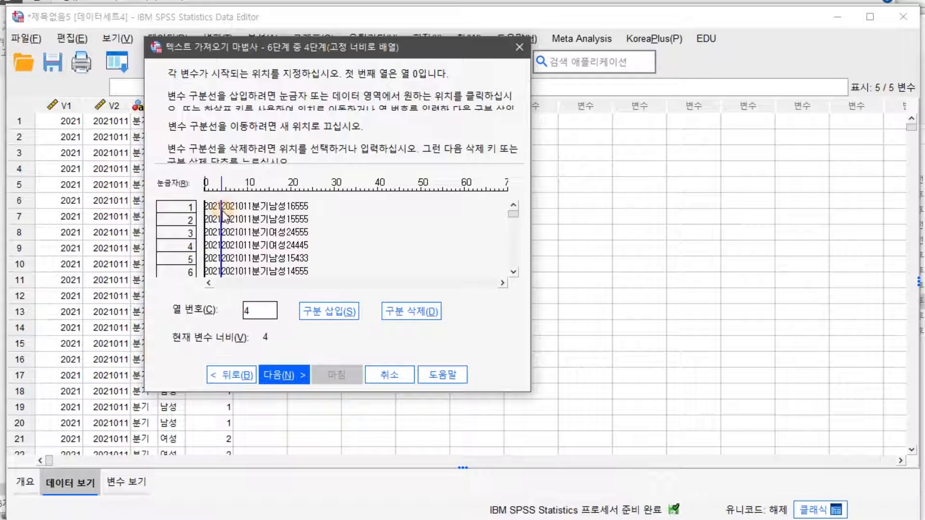
{"action": "left_click", "coordinate": [248, 217]}
{"action": "left_click", "coordinate": [269, 217]}
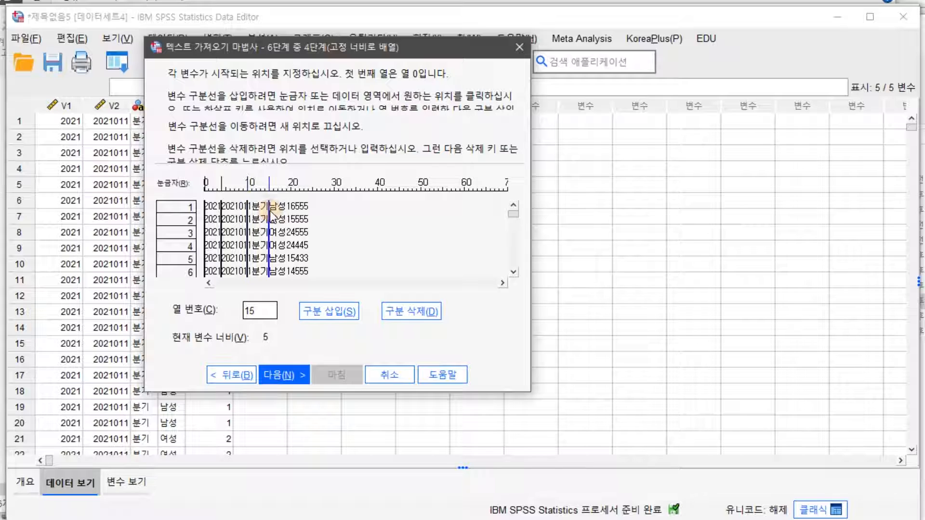
{"action": "left_click", "coordinate": [286, 215]}
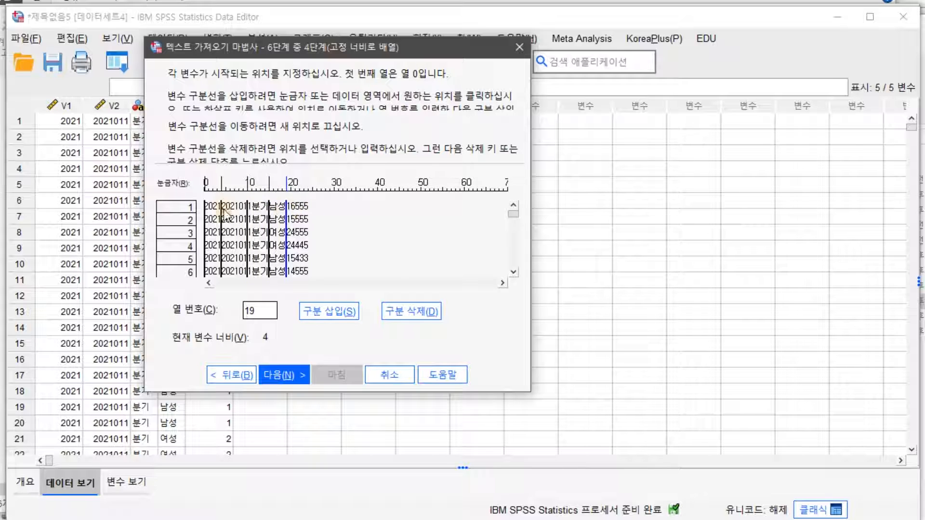
{"action": "left_click", "coordinate": [290, 382]}
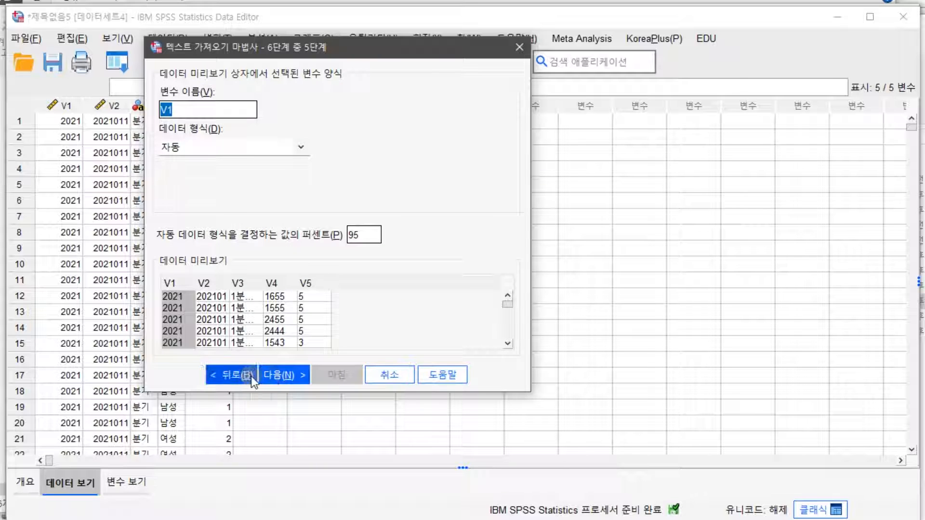
{"action": "left_click", "coordinate": [285, 375]}
{"action": "left_click", "coordinate": [338, 375]}
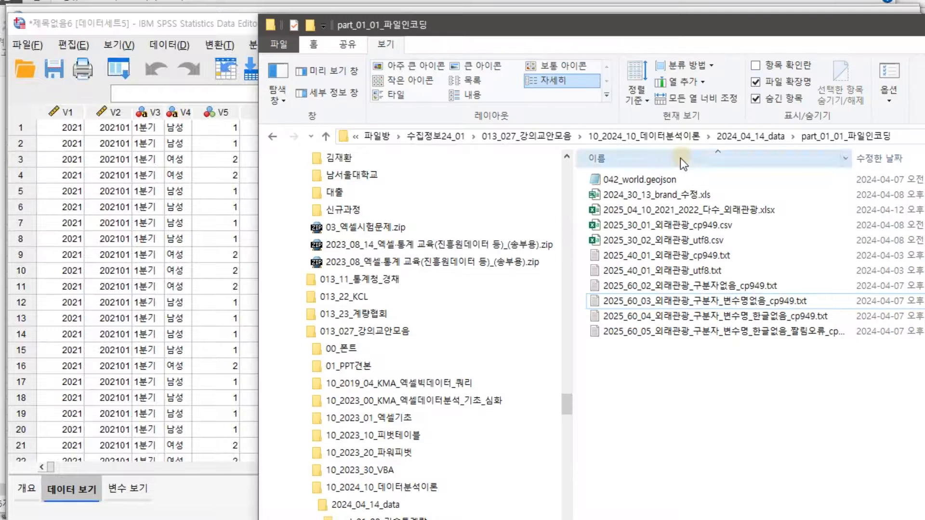
Start importing 2025_60_04_외래관광_구분자_변수명_한글없음_cp949.txt as fixed-width text without variable names, taking all cases from line 1.
{"action": "left_click", "coordinate": [685, 27]}
{"action": "left_click_drag", "start_coordinate": [770, 33], "coordinate": [906, 34]}
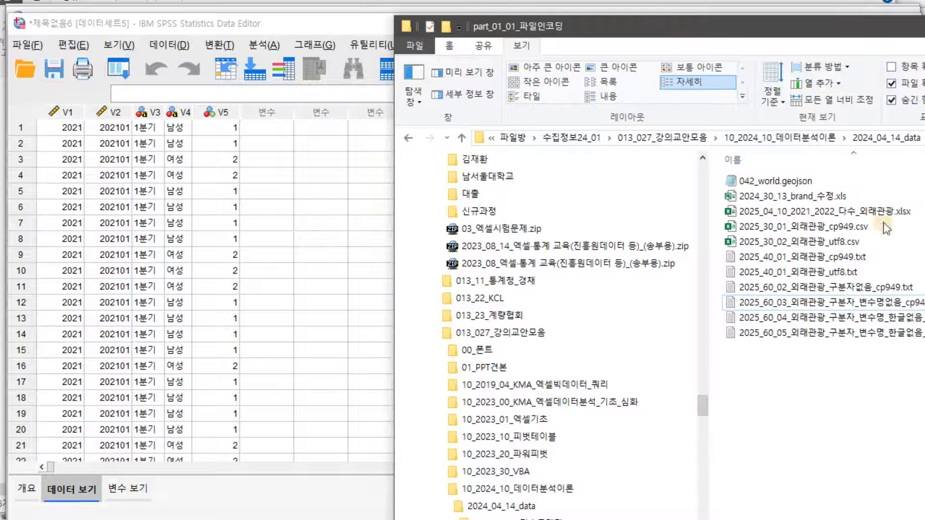
{"action": "left_click_drag", "start_coordinate": [881, 317], "coordinate": [264, 291]}
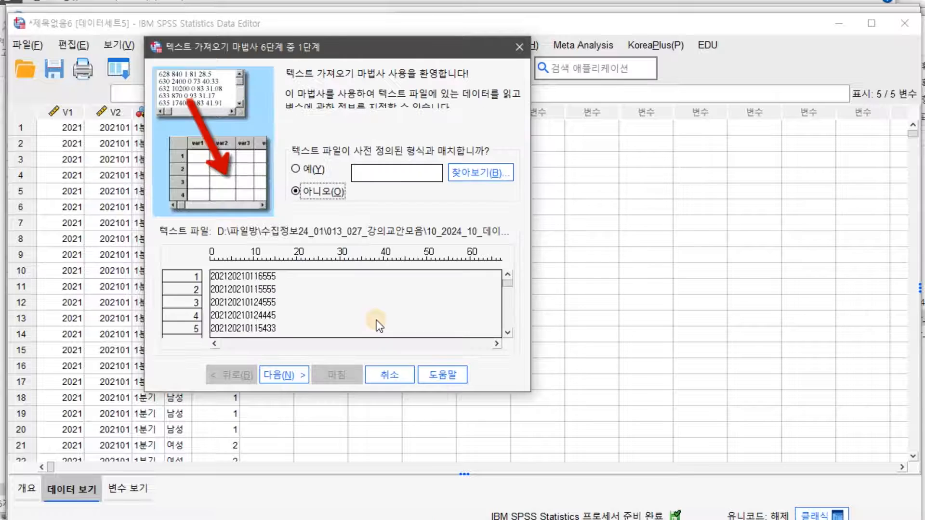
{"action": "left_click", "coordinate": [291, 372]}
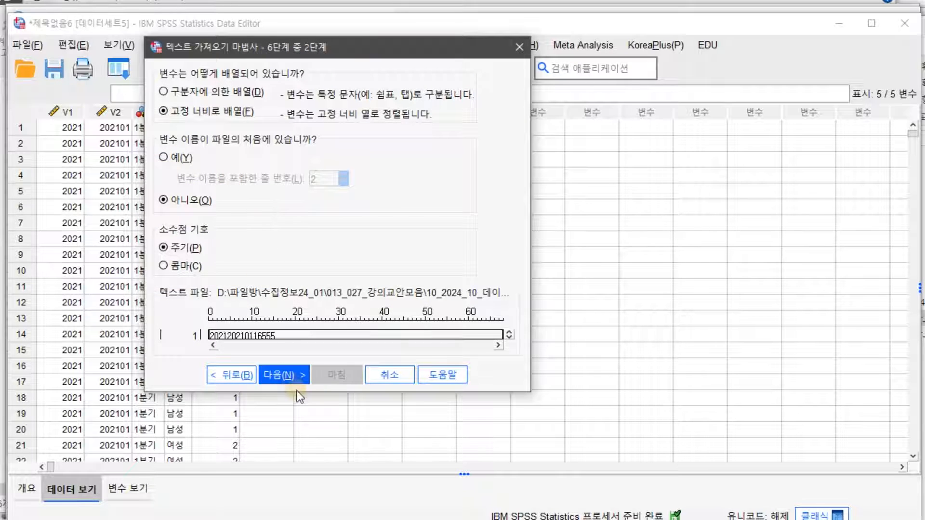
{"action": "left_click", "coordinate": [292, 376]}
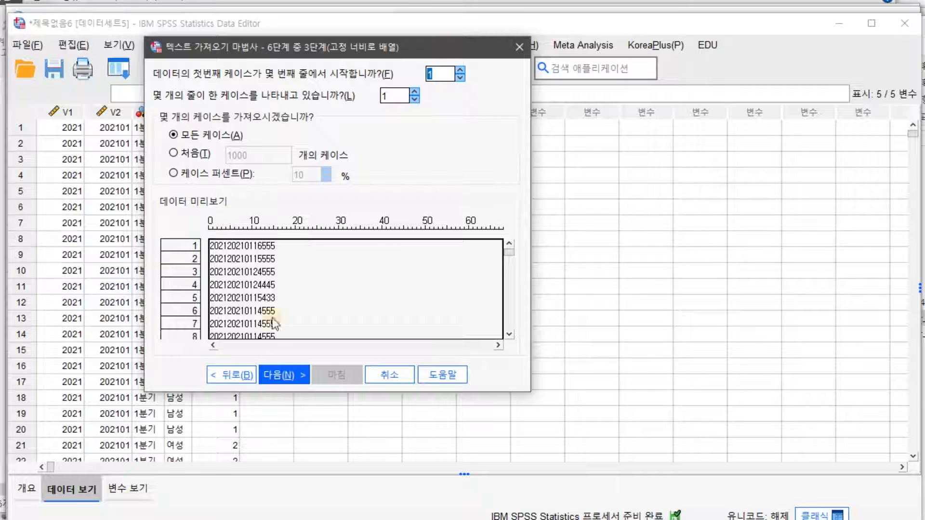
{"action": "left_click", "coordinate": [285, 372]}
Set variable breaks at columns 4, 10, 11, 12, 13 and 14, and complete the import with automatic data formats.
{"action": "left_click", "coordinate": [221, 211]}
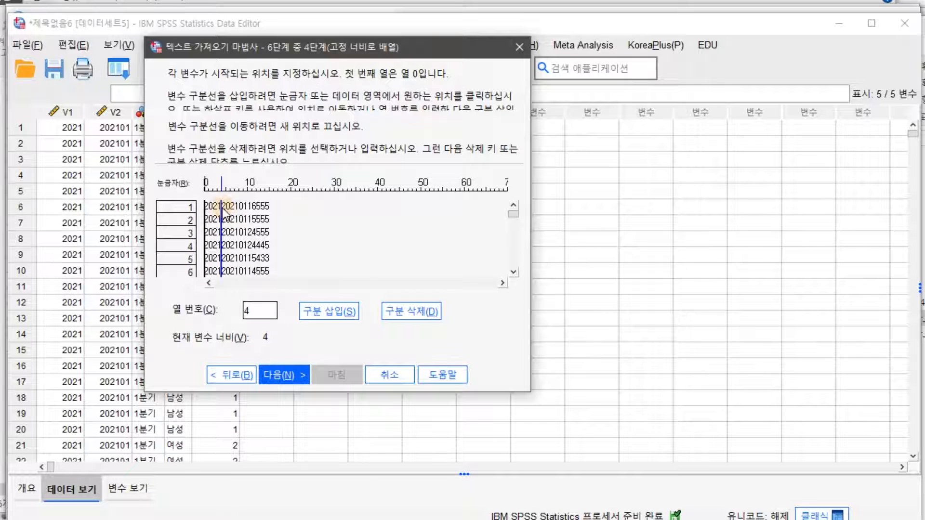
{"action": "left_click", "coordinate": [247, 209]}
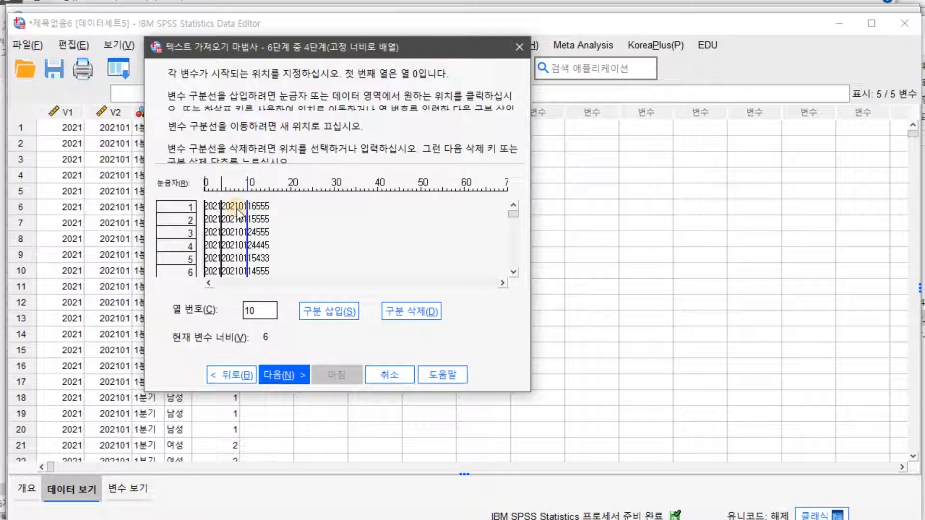
{"action": "left_click", "coordinate": [252, 209]}
{"action": "left_click", "coordinate": [256, 210]}
{"action": "left_click", "coordinate": [260, 209]}
{"action": "left_click", "coordinate": [264, 209]}
{"action": "left_click", "coordinate": [268, 210]}
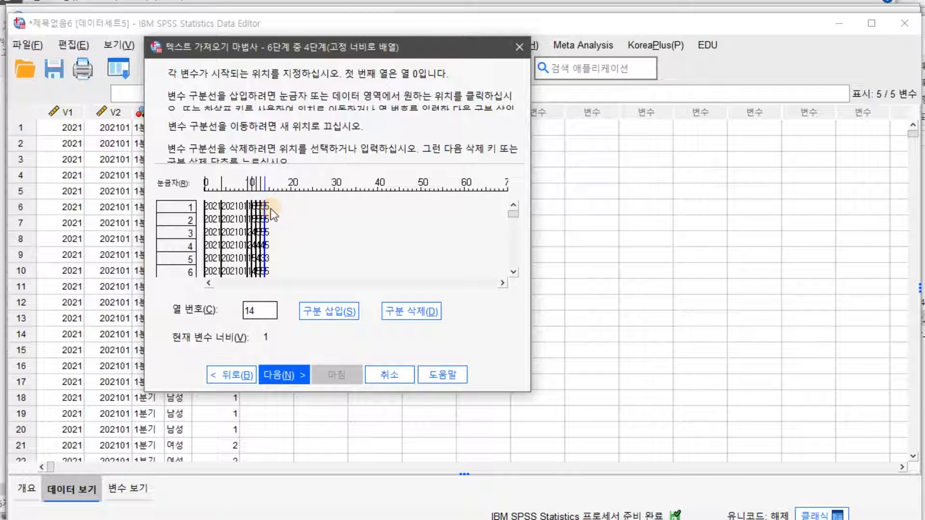
{"action": "left_click", "coordinate": [288, 378]}
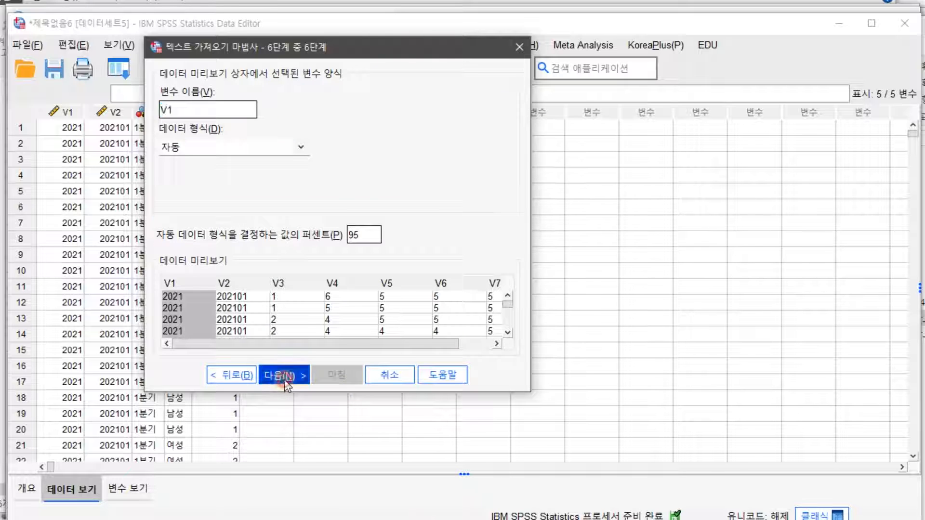
{"action": "left_click", "coordinate": [287, 377]}
{"action": "left_click", "coordinate": [349, 381]}
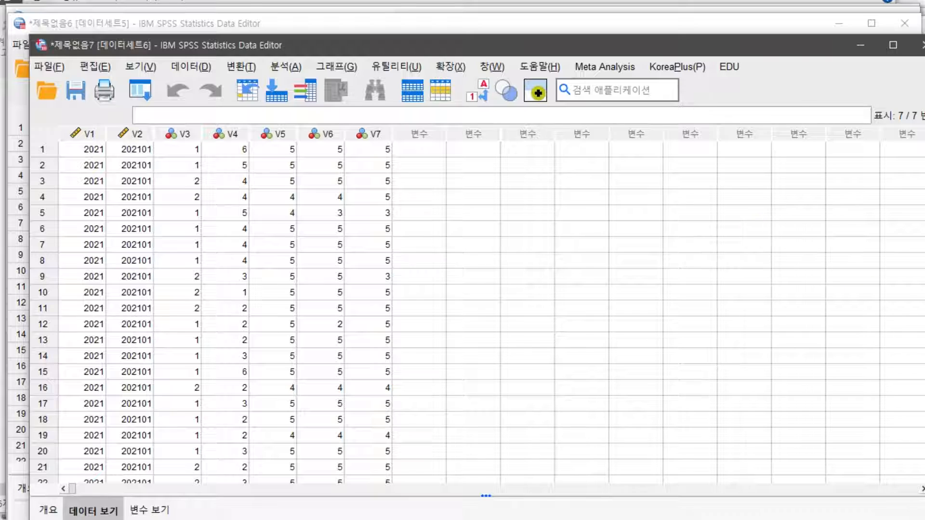
Open 2025_60_04_외래관광_구분자_변수명_한글없음_cp949.txt and 2025_60_03_외래관광_구분자_변수명없음_cp949.txt from the data folder in Notepad.
{"action": "key", "text": "alt+Tab"}
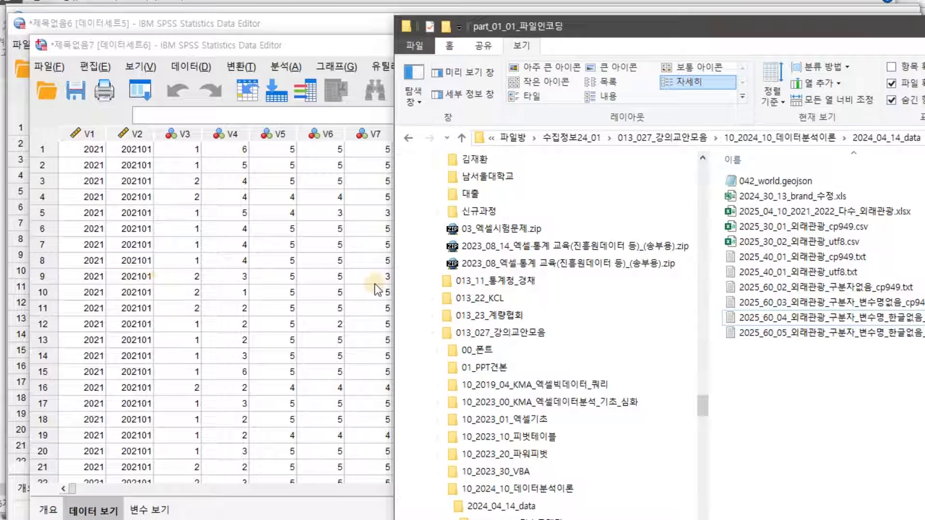
{"action": "double_click", "coordinate": [849, 318]}
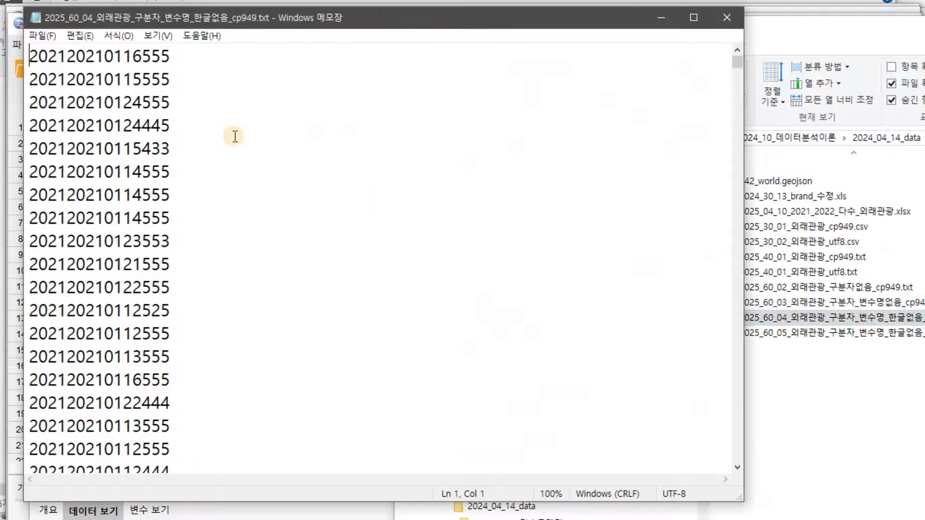
{"action": "left_click", "coordinate": [854, 302]}
{"action": "key", "text": "Return"}
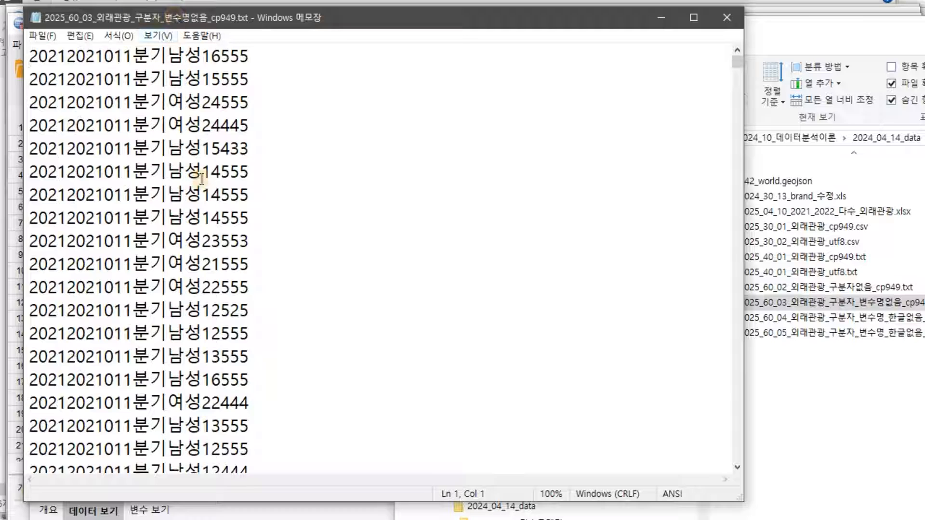
Examine the Korean text within the first record of the 2025_60_03 file, and return to the 2025_60_04 file.
{"action": "left_click_drag", "start_coordinate": [133, 55], "coordinate": [167, 53]}
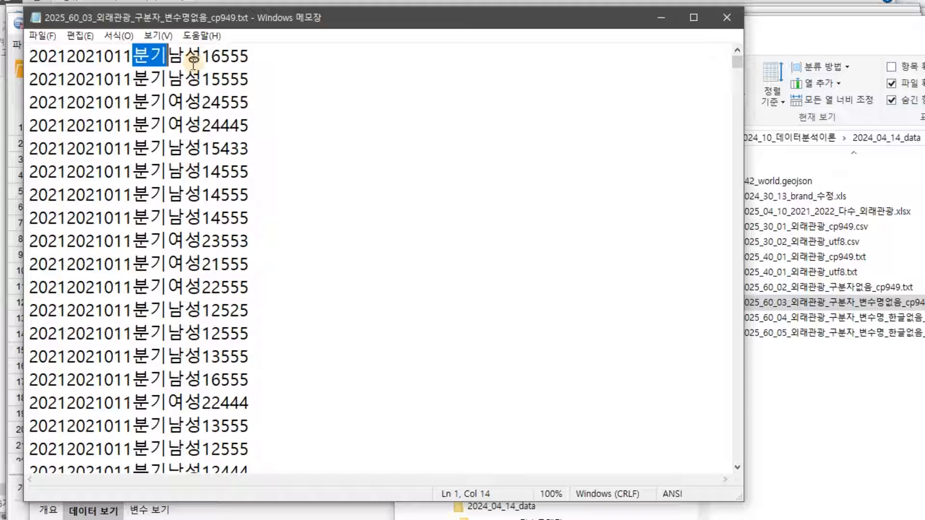
{"action": "left_click", "coordinate": [143, 53]}
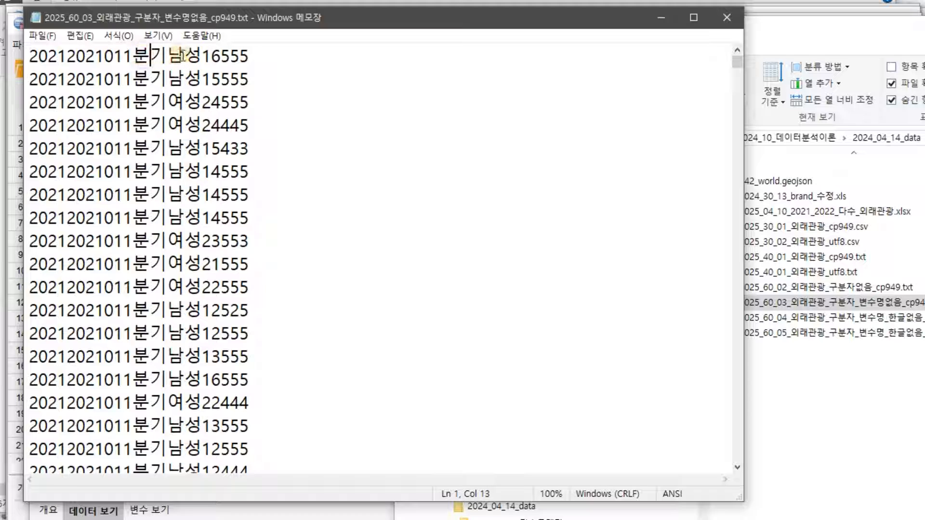
{"action": "left_click", "coordinate": [257, 59]}
{"action": "double_click", "coordinate": [257, 59]}
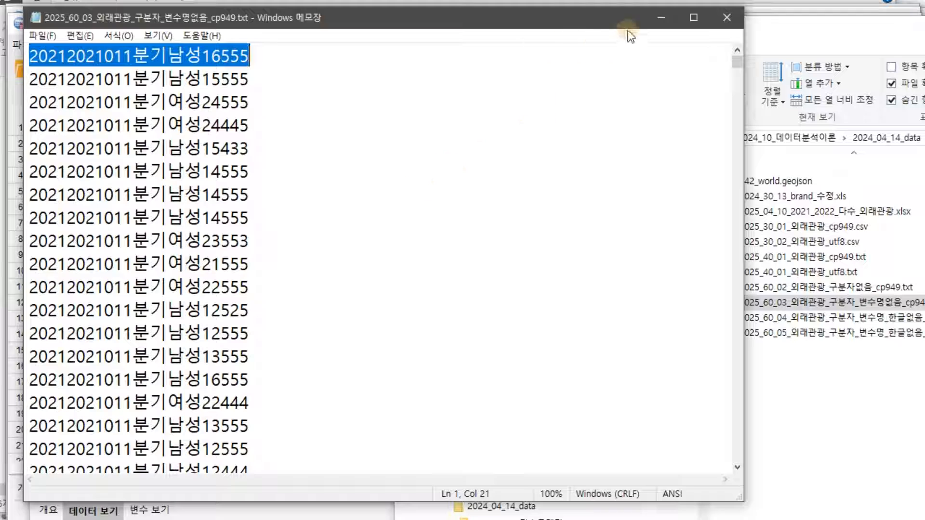
{"action": "left_click", "coordinate": [663, 13]}
{"action": "left_click", "coordinate": [289, 176]}
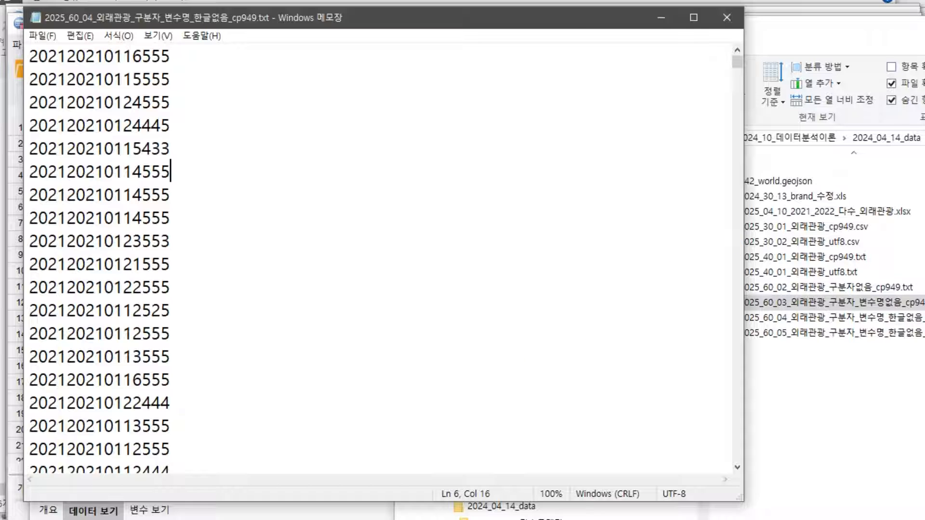
Switch to the SPSS Statistics window holding an empty dataset, show its data view, and move the file folder window aside.
{"action": "key", "text": "super+s"}
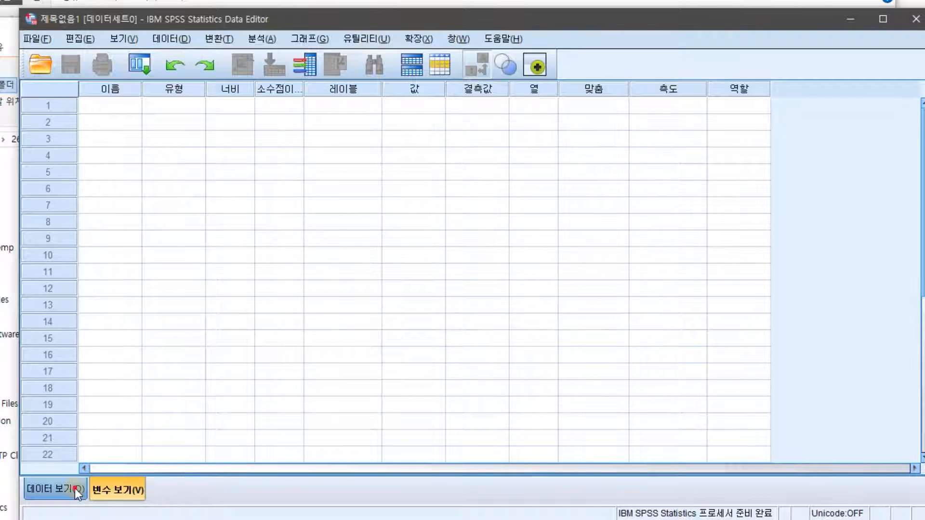
{"action": "left_click", "coordinate": [74, 487]}
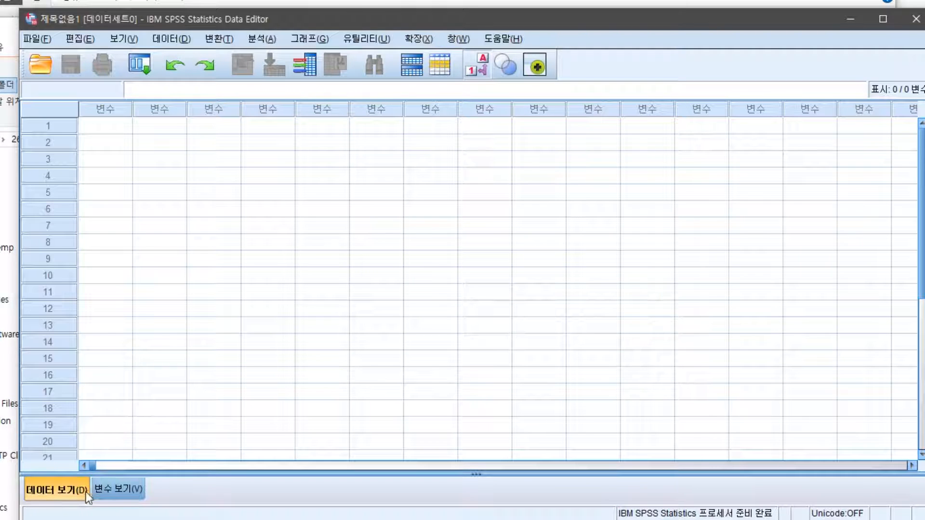
{"action": "key", "text": "alt+Tab"}
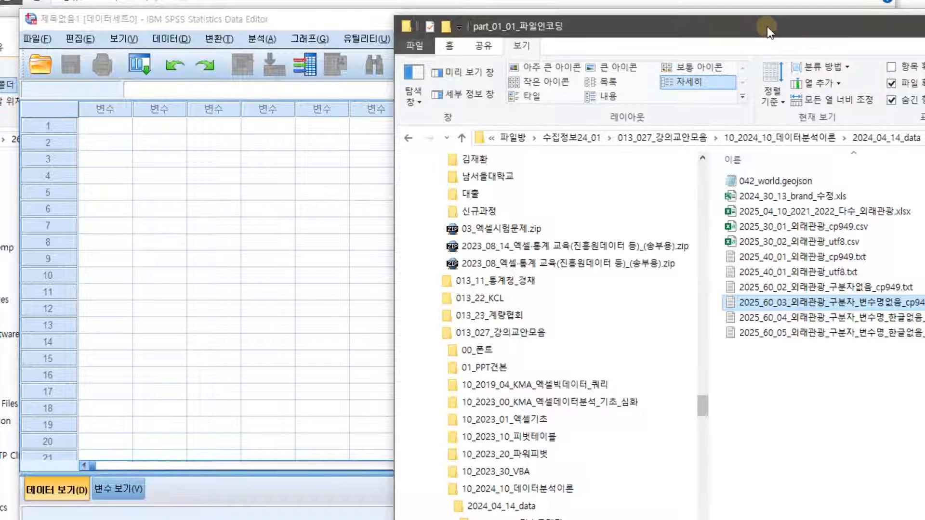
{"action": "left_click_drag", "start_coordinate": [737, 27], "coordinate": [924, 84]}
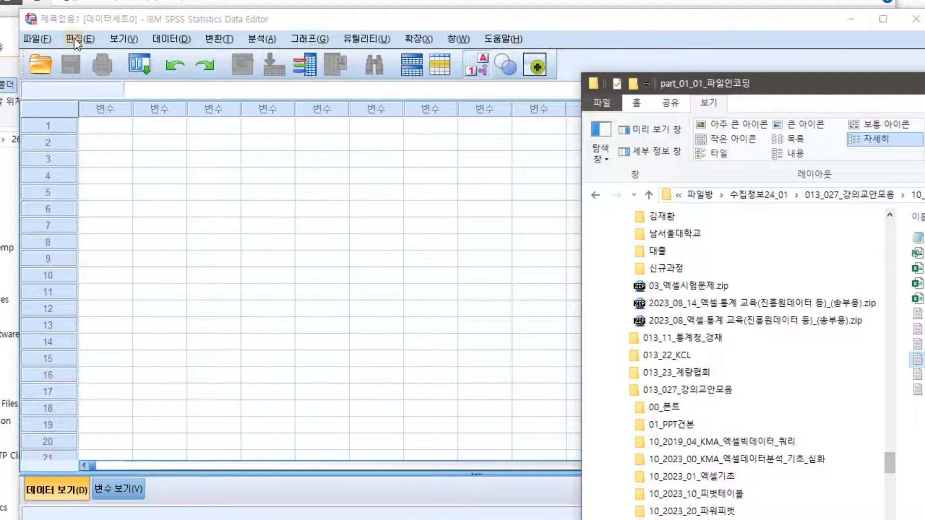
Review the language, character encoding and output label settings in the SPSS options and close them.
{"action": "left_click", "coordinate": [77, 40]}
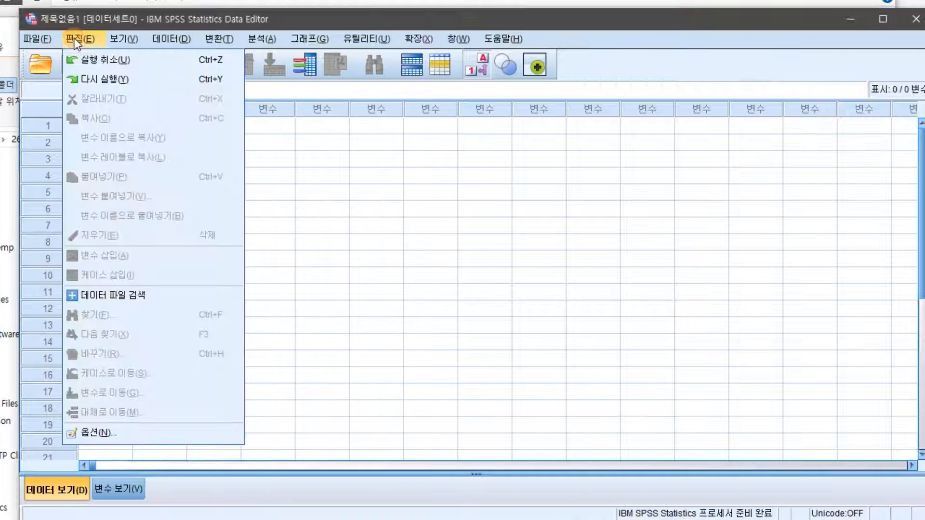
{"action": "left_click", "coordinate": [115, 433]}
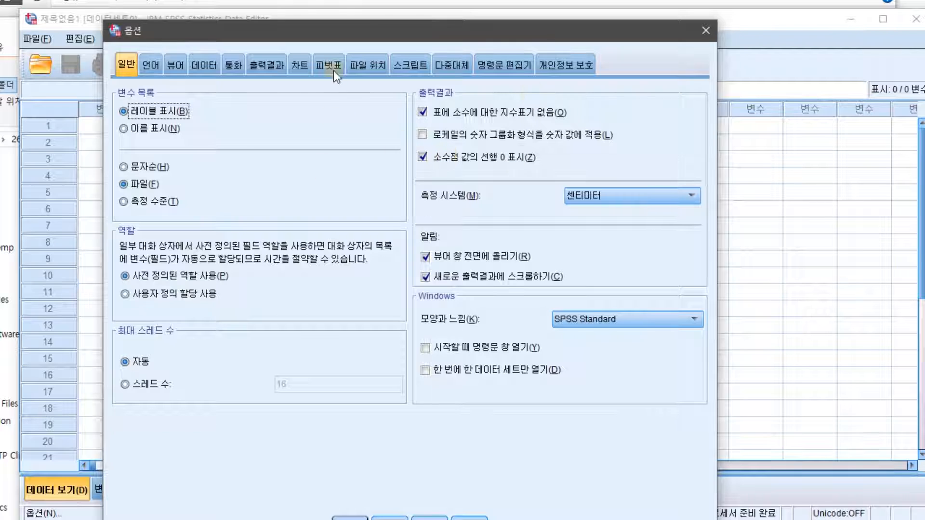
{"action": "left_click", "coordinate": [155, 70]}
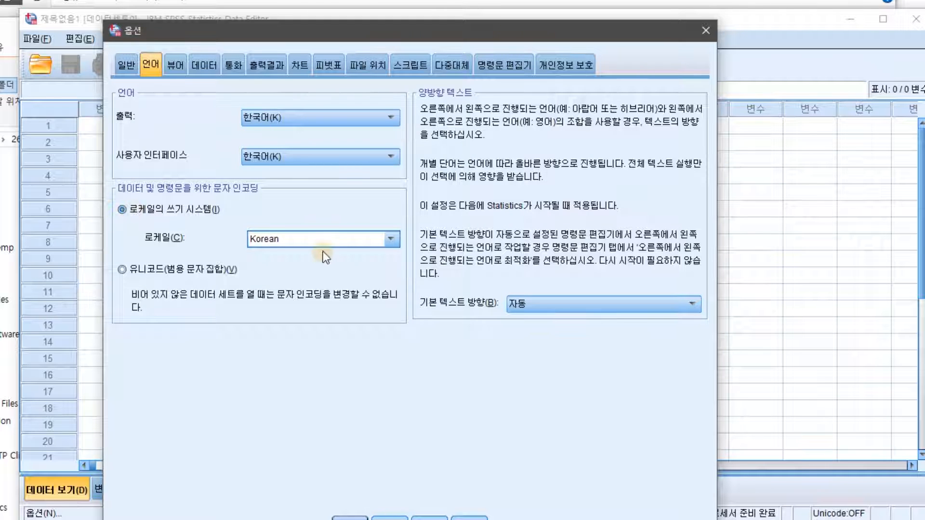
{"action": "left_click", "coordinate": [268, 66]}
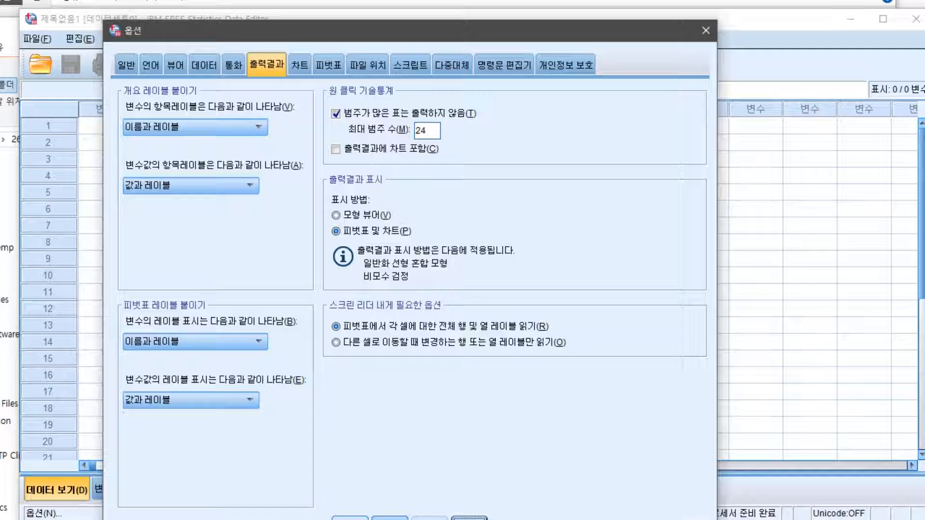
{"action": "left_click", "coordinate": [350, 518]}
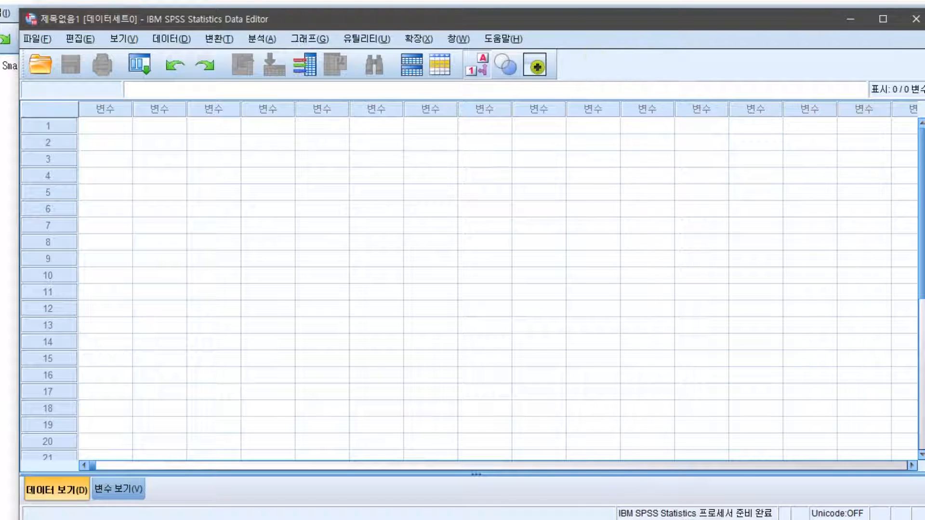
Import 2025_40_01_외래관광_cp949.txt into SPSS as delimited text, with variable names on line 1 and data starting at line 2.
{"action": "key", "text": "alt+Tab"}
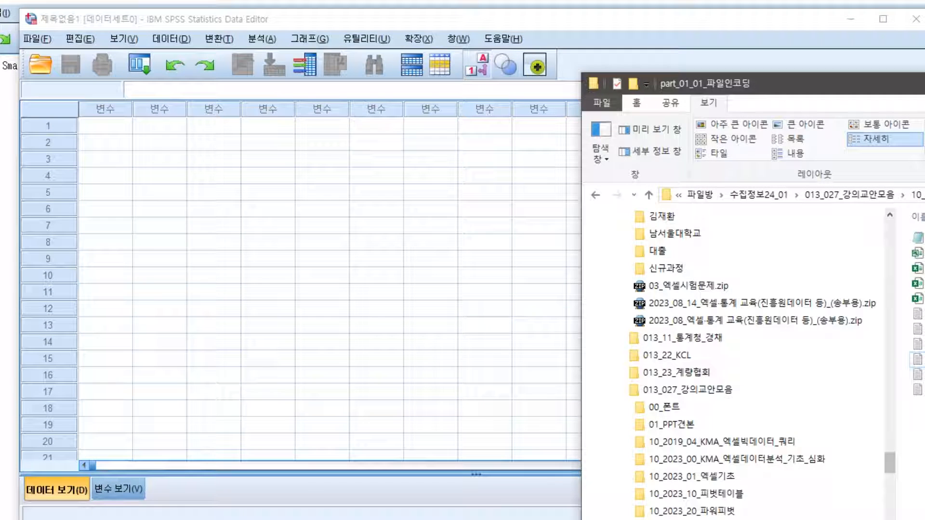
{"action": "left_click_drag", "start_coordinate": [752, 83], "coordinate": [534, 39]}
{"action": "left_click_drag", "start_coordinate": [825, 269], "coordinate": [507, 275]}
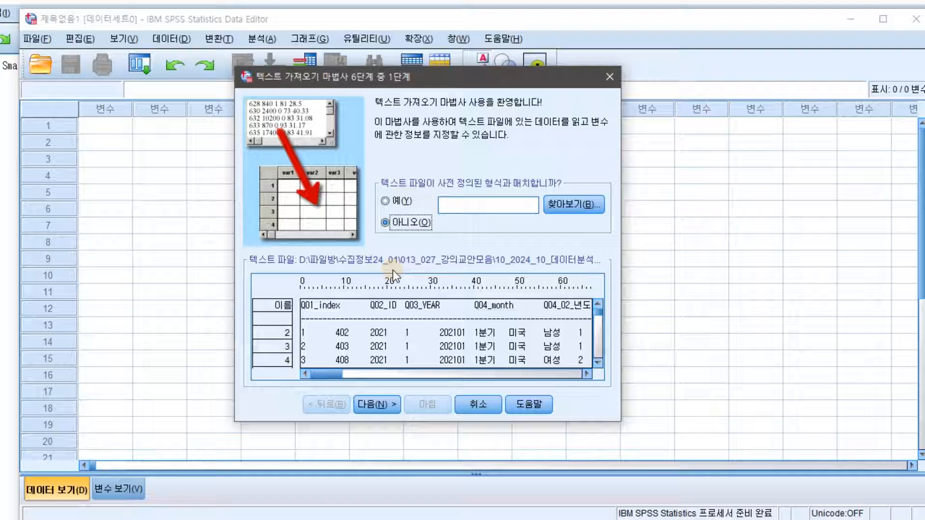
{"action": "left_click", "coordinate": [381, 405]}
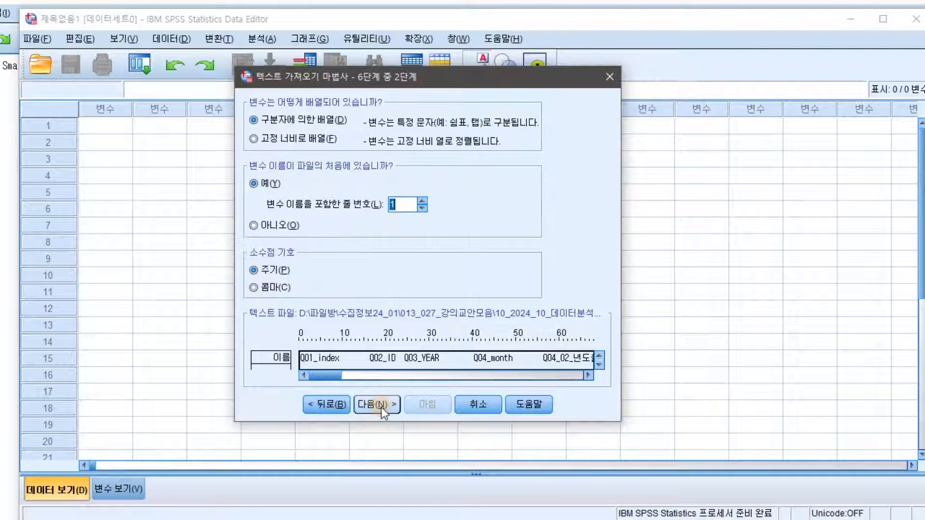
{"action": "left_click", "coordinate": [381, 405]}
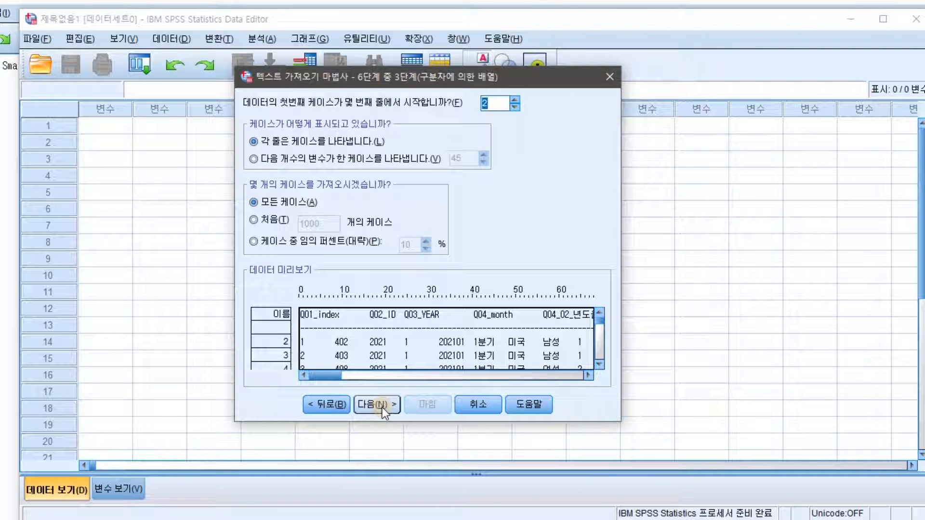
{"action": "left_click", "coordinate": [380, 405]}
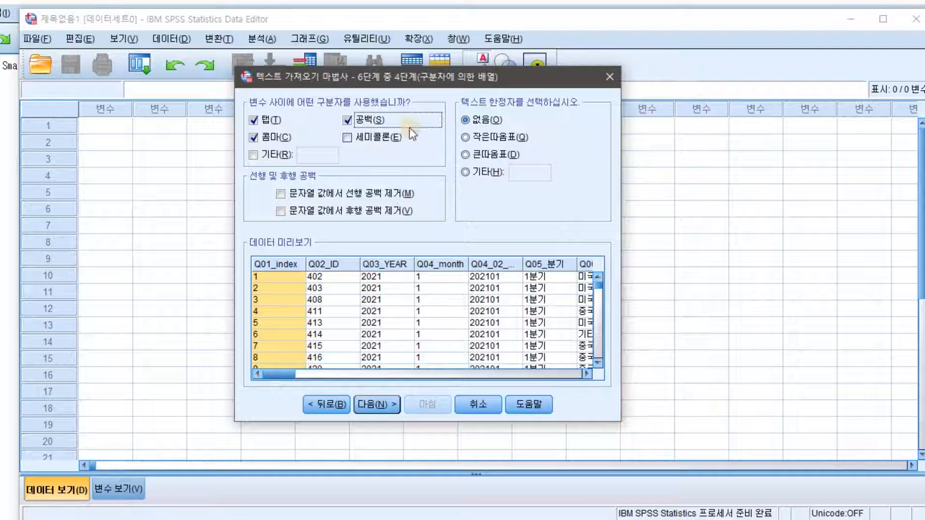
Set tab as the only delimiter and finish the text import with automatic data formats.
{"action": "left_click", "coordinate": [348, 120]}
{"action": "left_click", "coordinate": [253, 120]}
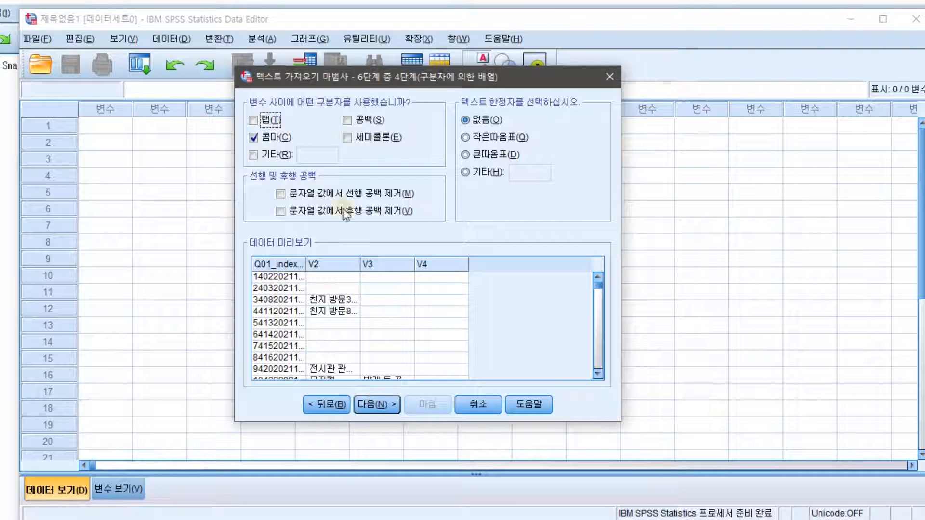
{"action": "left_click", "coordinate": [253, 137]}
{"action": "left_click", "coordinate": [256, 122]}
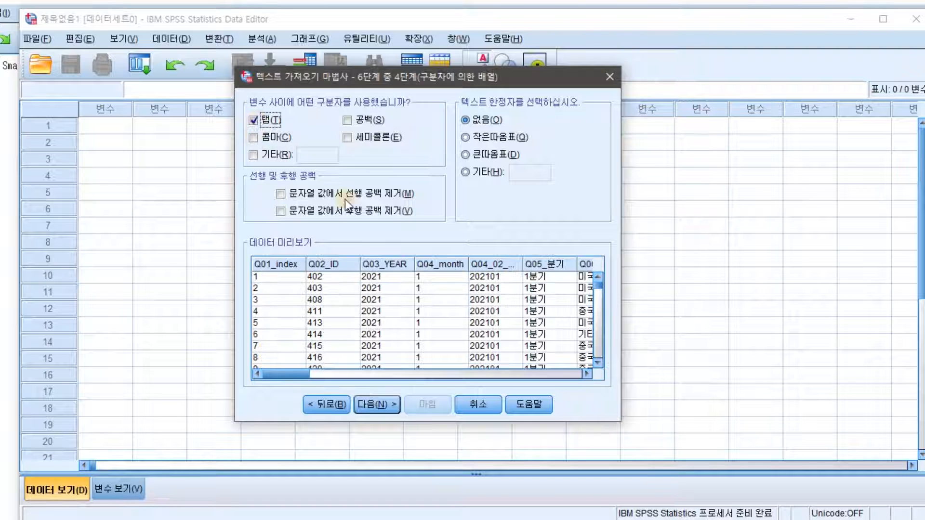
{"action": "left_click", "coordinate": [382, 408]}
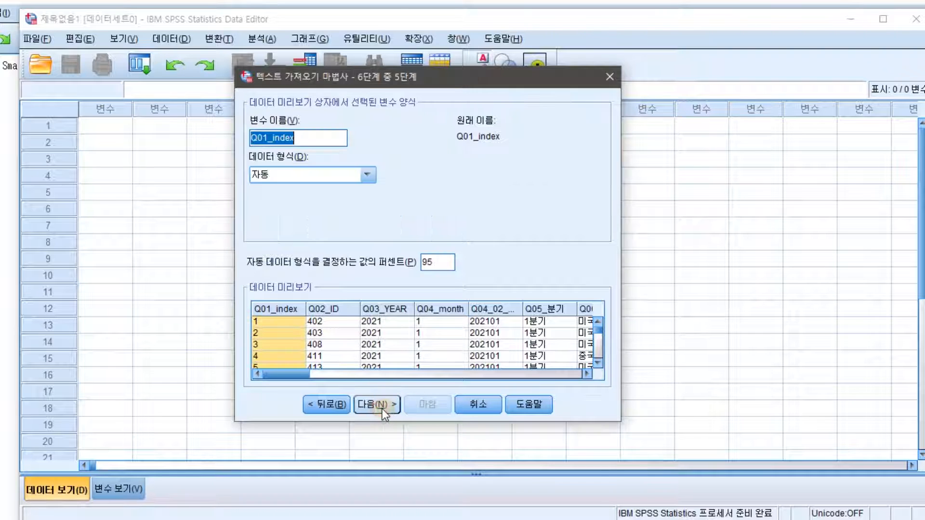
{"action": "left_click", "coordinate": [386, 407]}
{"action": "left_click", "coordinate": [426, 405]}
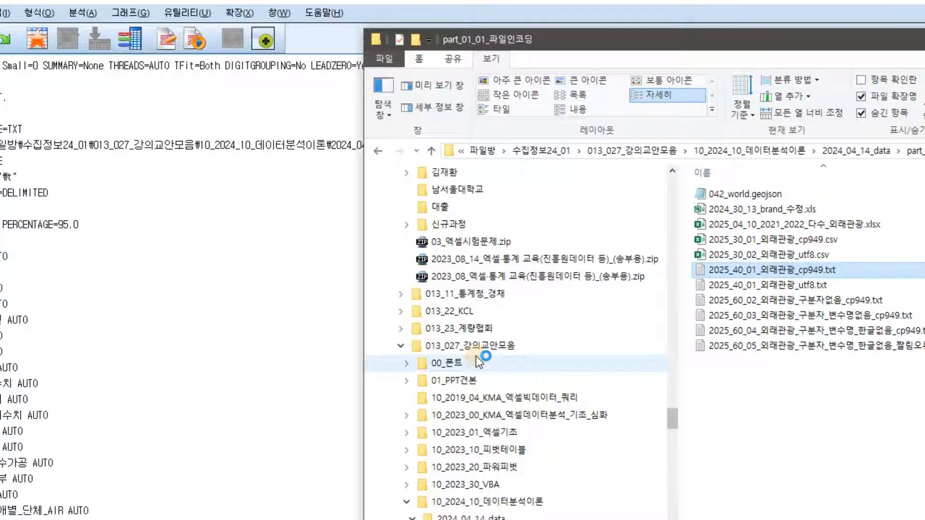
Examine the imported dataset out to its last variable and down to its last case.
{"action": "left_click", "coordinate": [326, 343]}
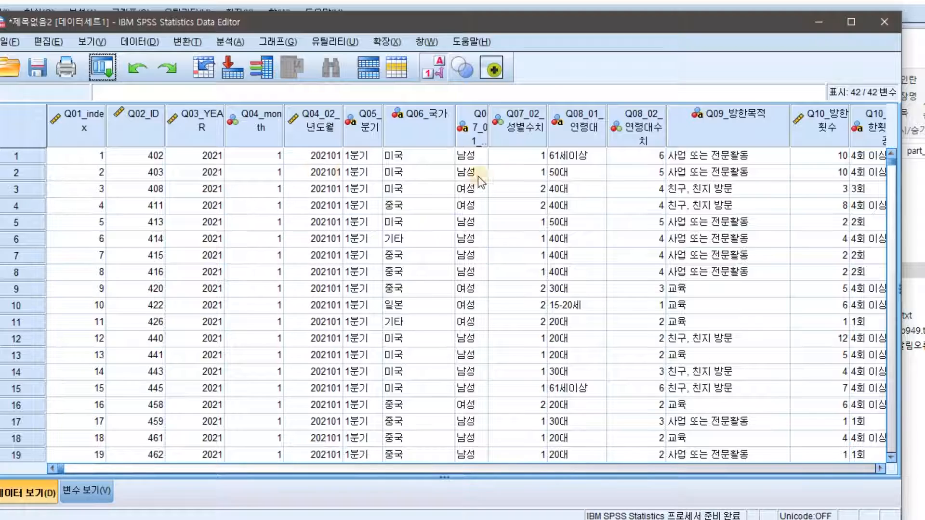
{"action": "left_click", "coordinate": [502, 178]}
{"action": "key", "text": "ctrl+Right"}
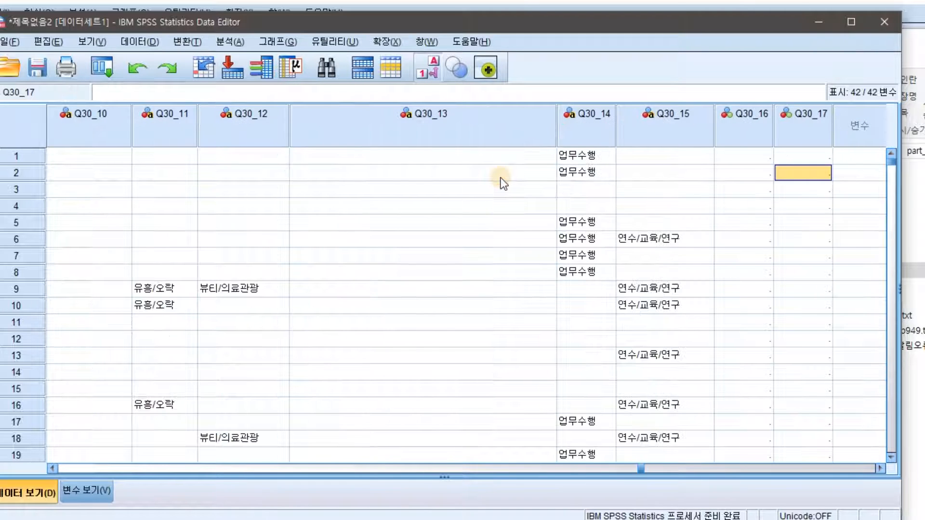
{"action": "key", "text": "ctrl+Up"}
{"action": "key", "text": "ctrl+Down"}
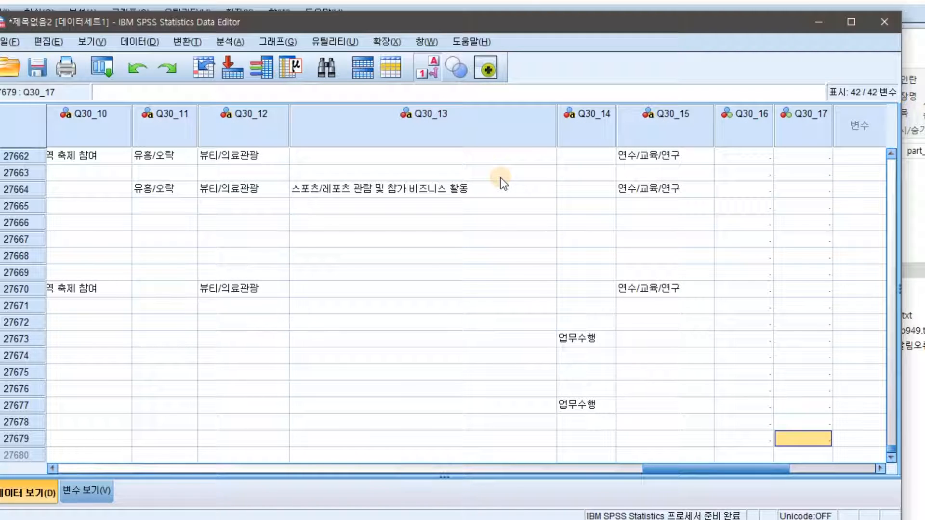
{"action": "key", "text": "Down"}
{"action": "key", "text": "Down"}
{"action": "key", "text": "Down"}
Return to the first cases, inspect the Q30_16 and Q30_17 columns, and go back to the first variables.
{"action": "scroll", "coordinate": [761, 332], "scroll_direction": "up", "scroll_amount": 4}
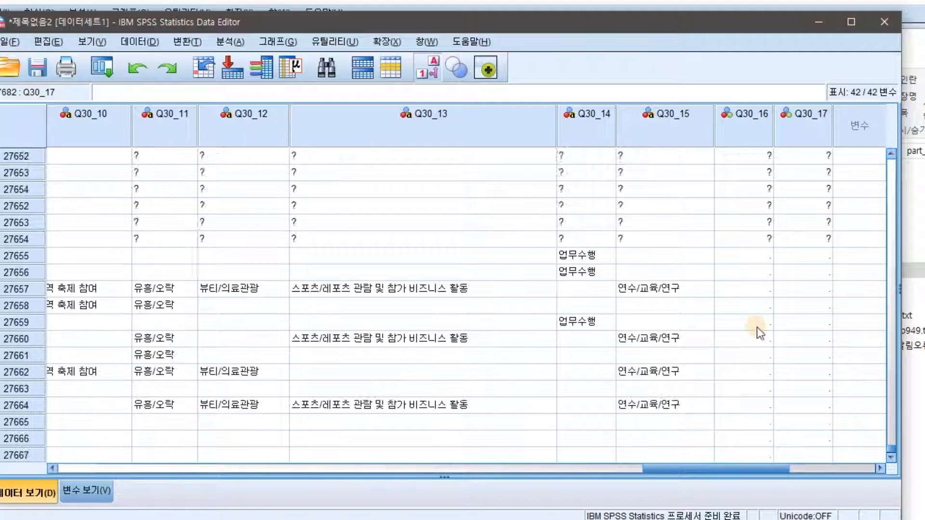
{"action": "scroll", "coordinate": [754, 327], "scroll_direction": "up", "scroll_amount": 20}
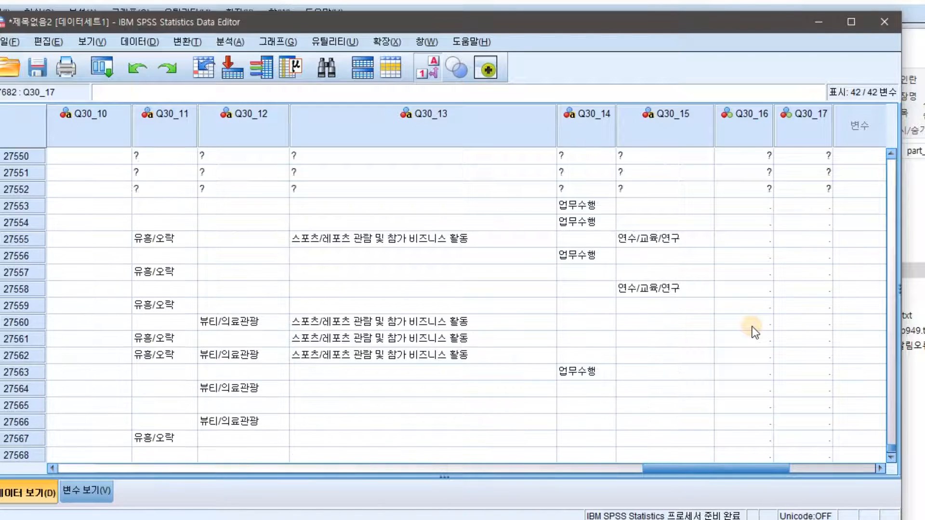
{"action": "scroll", "coordinate": [755, 332], "scroll_direction": "up", "scroll_amount": 13}
{"action": "left_click", "coordinate": [768, 134]}
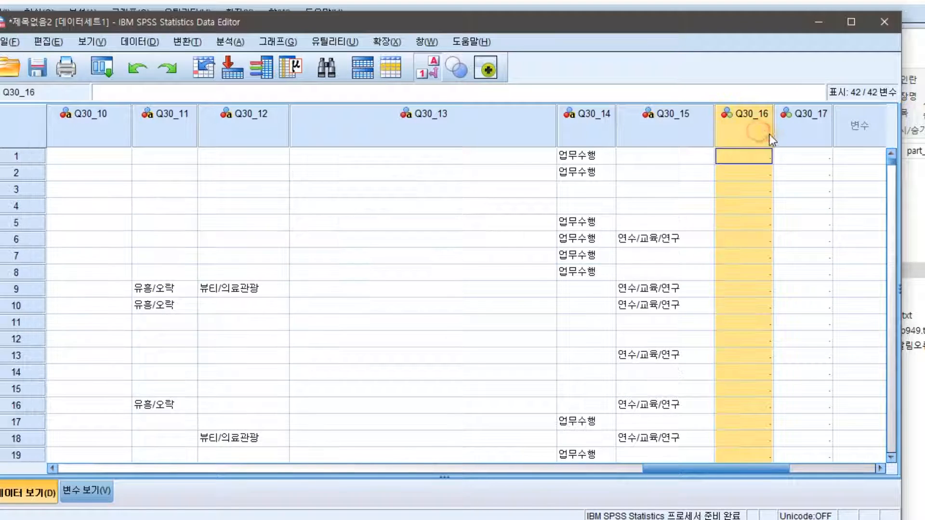
{"action": "left_click", "coordinate": [814, 134]}
{"action": "left_click_drag", "start_coordinate": [739, 470], "coordinate": [79, 473]}
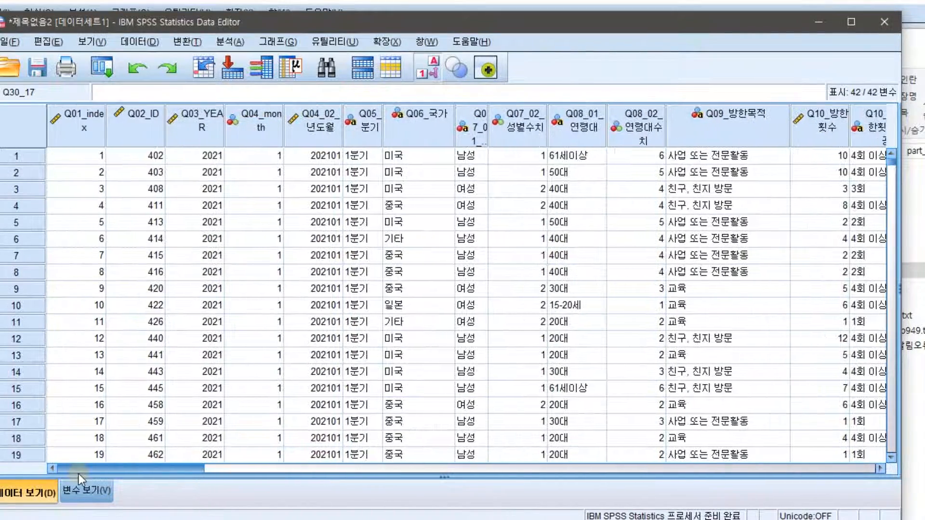
Review the imported variables' types, widths and measurement levels in the variable view, and return to the data view.
{"action": "left_click", "coordinate": [82, 490]}
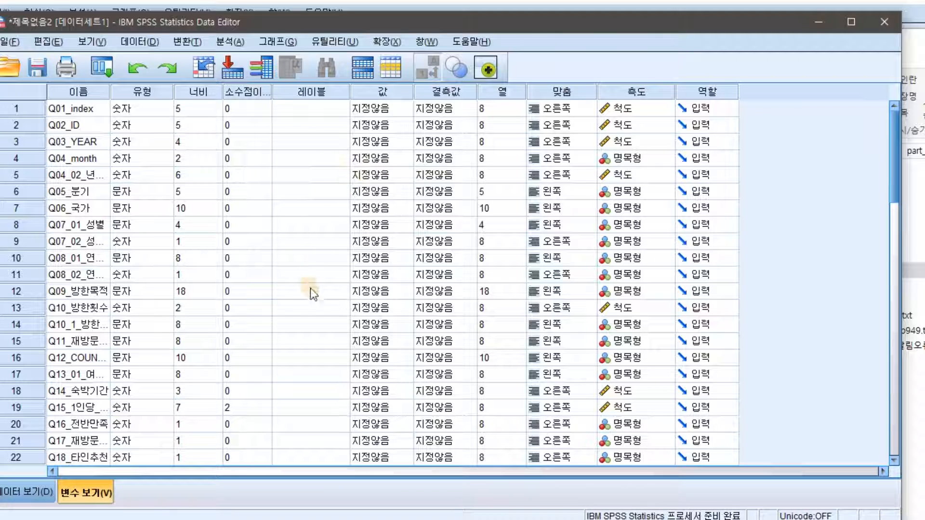
{"action": "left_click_drag", "start_coordinate": [496, 22], "coordinate": [515, 19]}
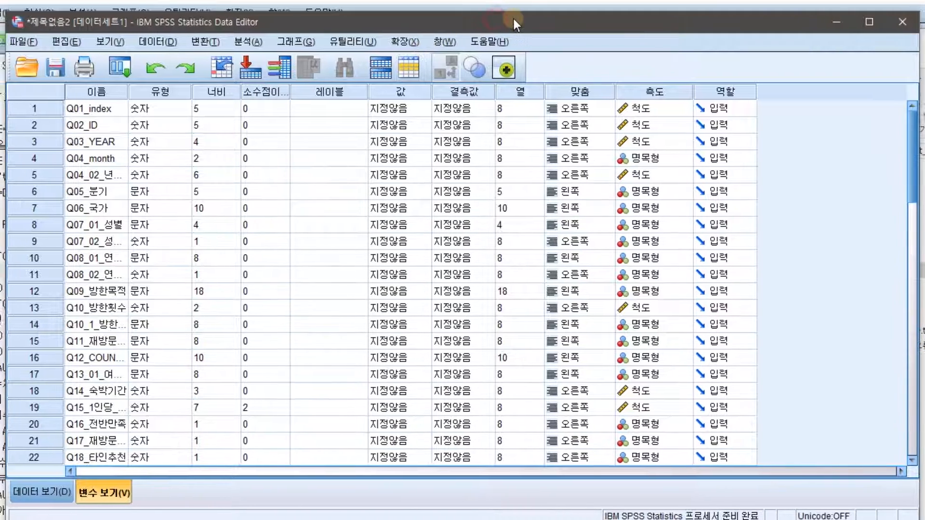
{"action": "left_click", "coordinate": [50, 490]}
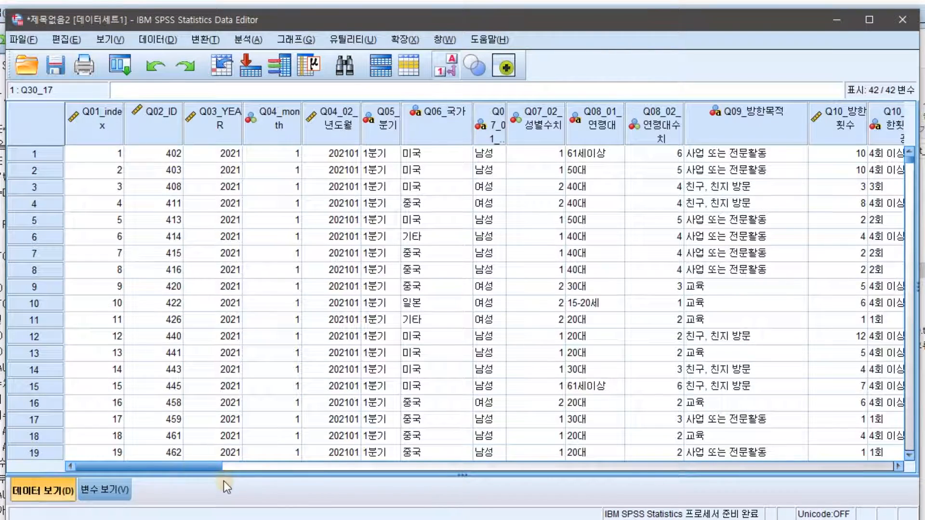
Run a frequency analysis on the last two variables, Q30_16 and Q30_17.
{"action": "left_click_drag", "start_coordinate": [189, 466], "coordinate": [862, 467]}
{"action": "left_click", "coordinate": [332, 122]}
{"action": "left_click", "coordinate": [385, 123]}
{"action": "left_click", "coordinate": [246, 41]}
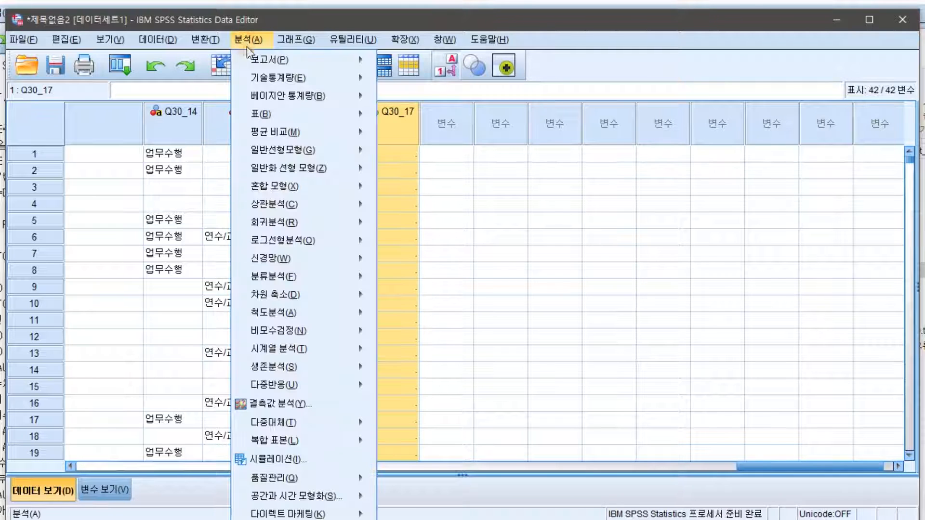
{"action": "mouse_move", "coordinate": [264, 77]}
{"action": "left_click", "coordinate": [423, 79]}
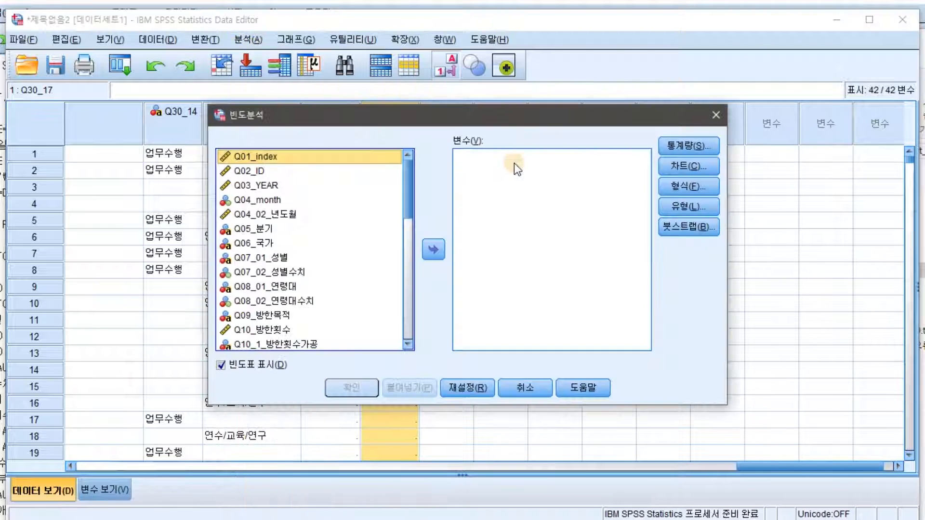
{"action": "scroll", "coordinate": [406, 204], "scroll_direction": "down", "scroll_amount": 9}
{"action": "left_click", "coordinate": [247, 329]}
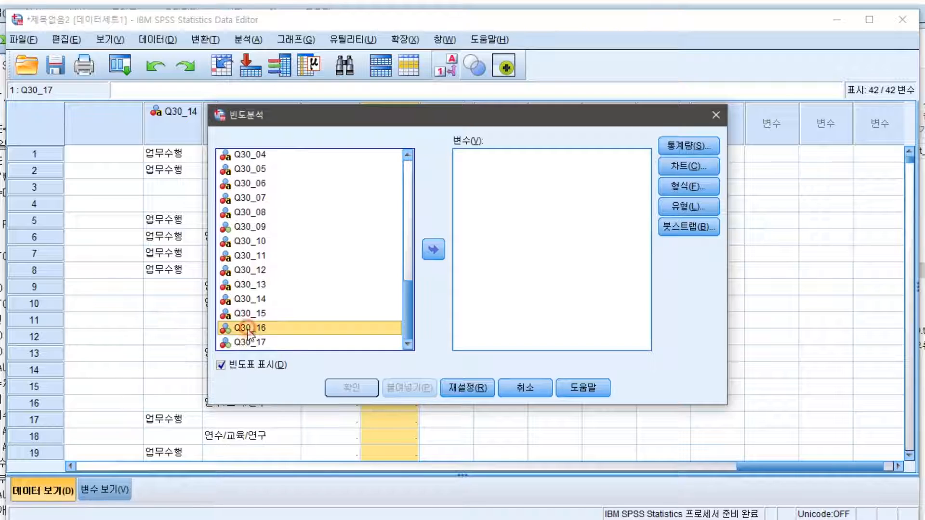
{"action": "left_click", "coordinate": [279, 341], "text": "shift"}
{"action": "left_click", "coordinate": [433, 250]}
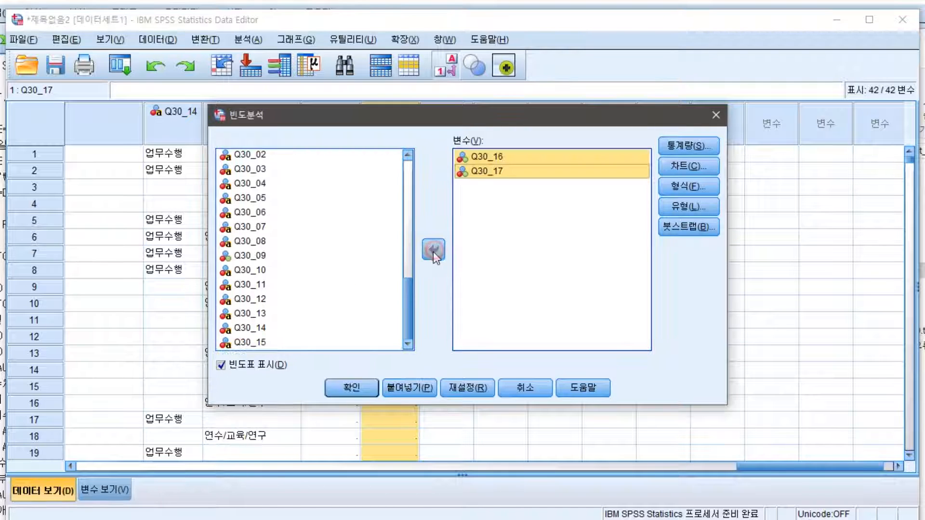
{"action": "left_click", "coordinate": [357, 388]}
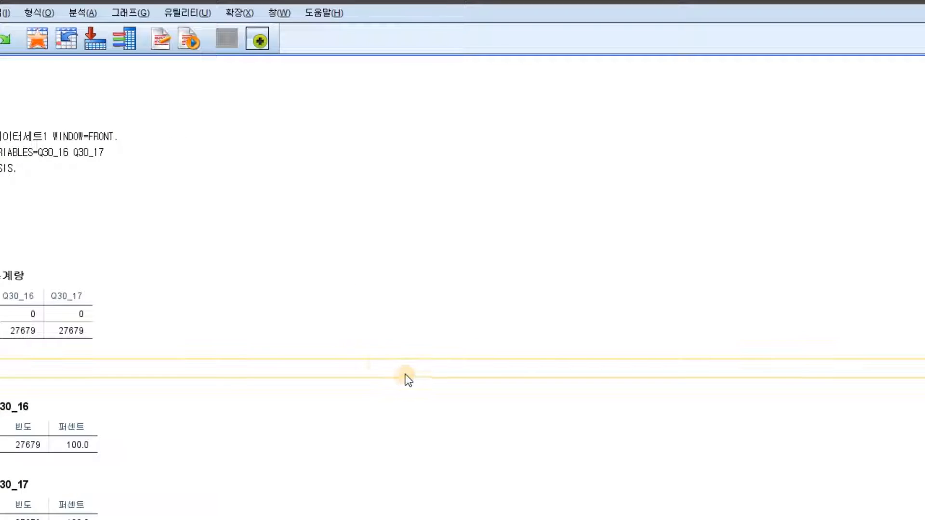
Review the frequency tables, close the output without saving it, and return to the dataset.
{"action": "scroll", "coordinate": [390, 344], "scroll_direction": "down", "scroll_amount": 1}
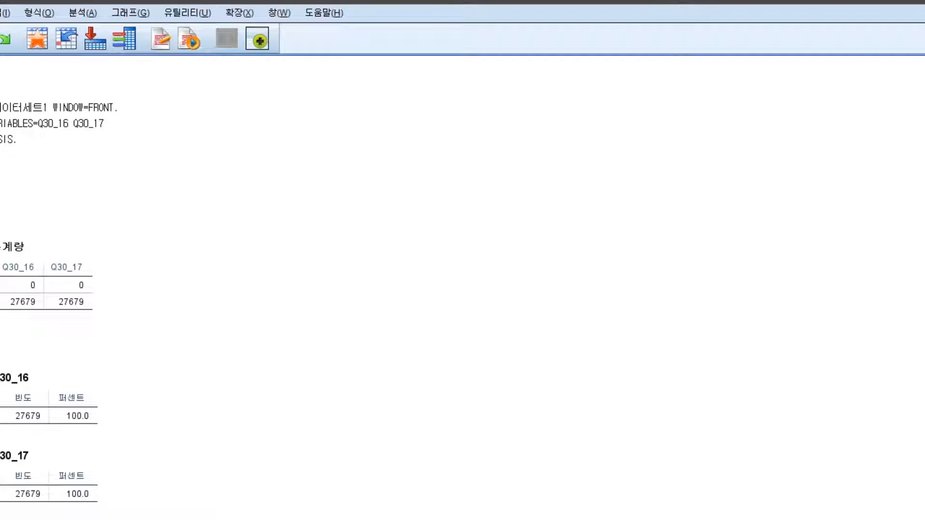
{"action": "left_click_drag", "start_coordinate": [741, 41], "coordinate": [459, 48]}
{"action": "left_click", "coordinate": [844, 47]}
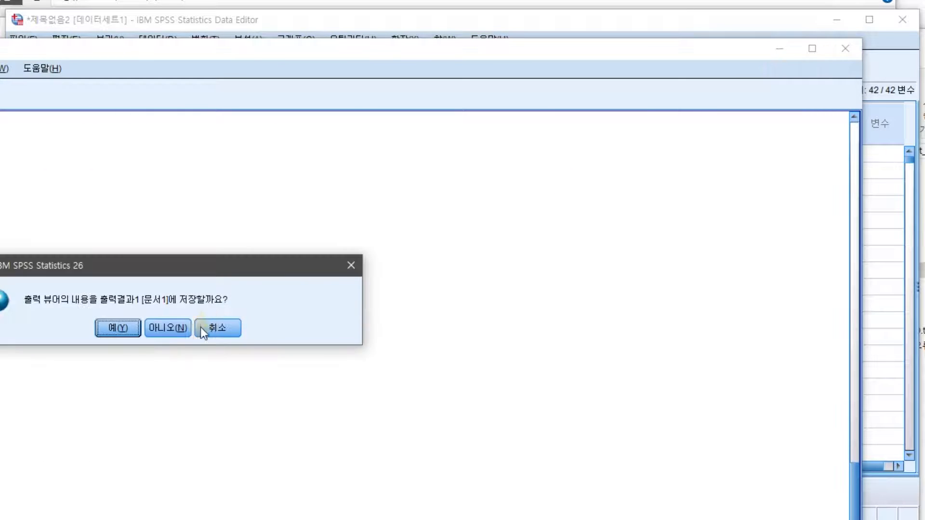
{"action": "left_click", "coordinate": [179, 333]}
{"action": "left_click", "coordinate": [422, 224]}
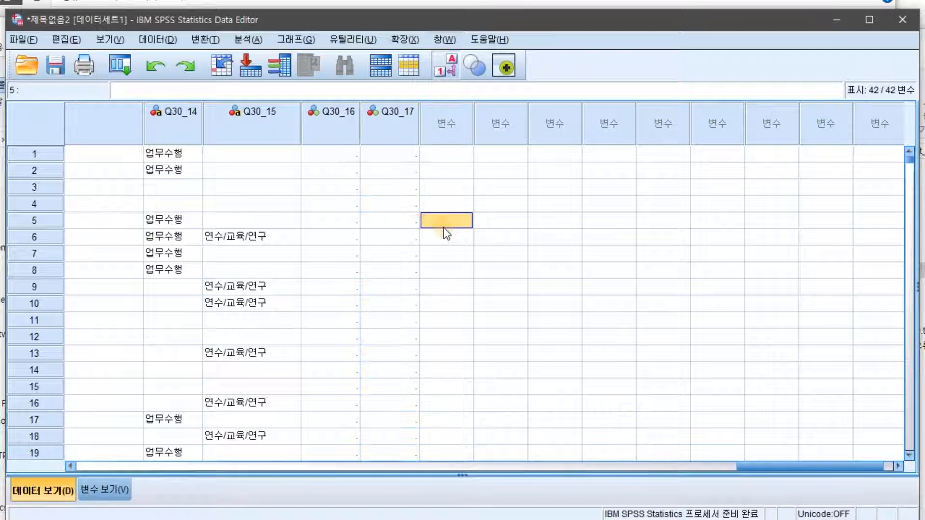
Open 2025_40_01_외래관광_cp949.txt in Notepad from the data folder and copy all of its text.
{"action": "left_click", "coordinate": [919, 399]}
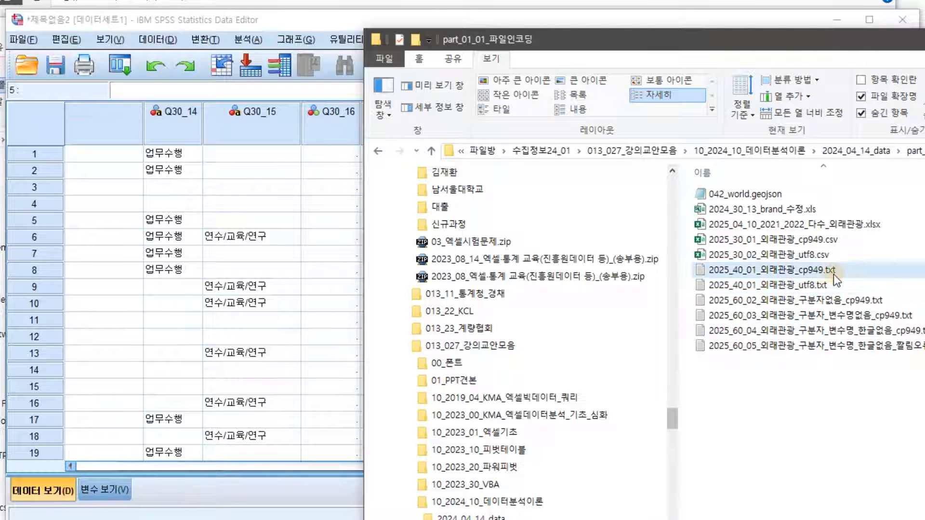
{"action": "left_click", "coordinate": [340, 254]}
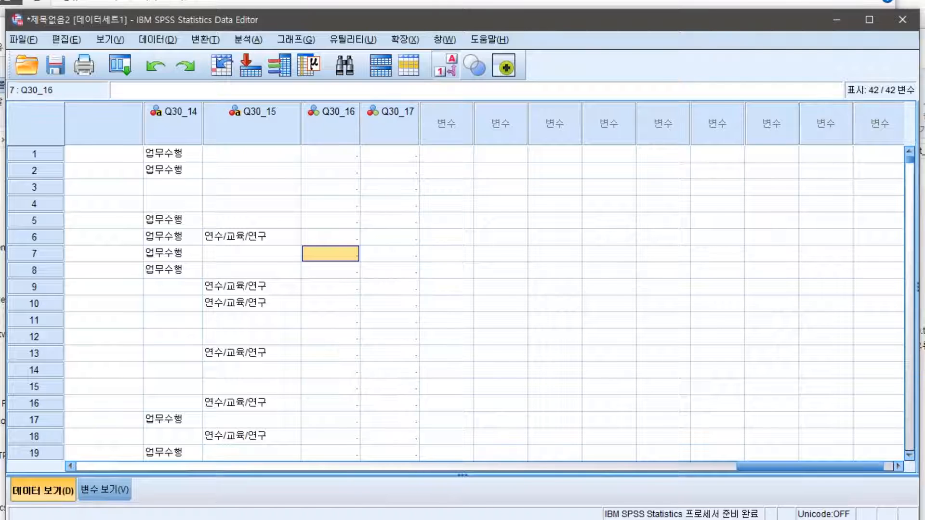
{"action": "key", "text": "alt+Tab"}
{"action": "left_click", "coordinate": [805, 274]}
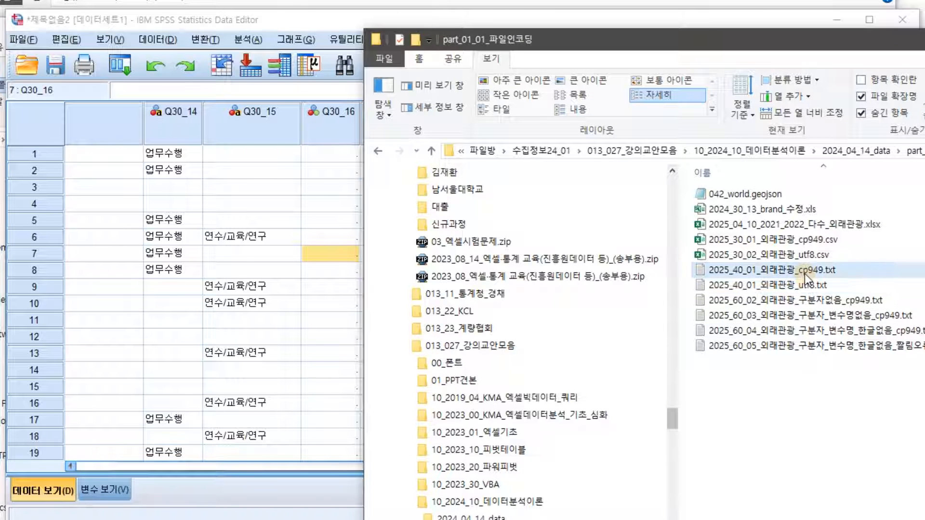
{"action": "double_click", "coordinate": [759, 279]}
{"action": "left_click", "coordinate": [378, 207]}
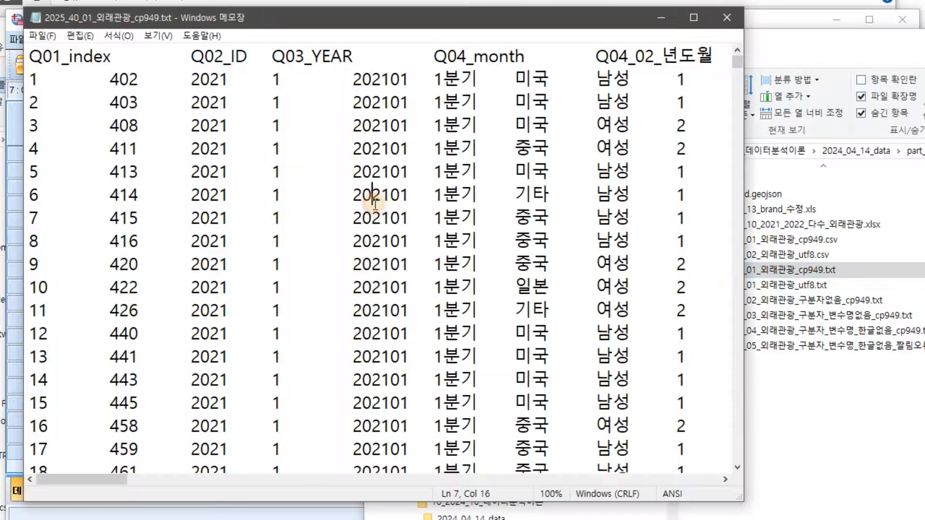
{"action": "key", "text": "ctrl+a"}
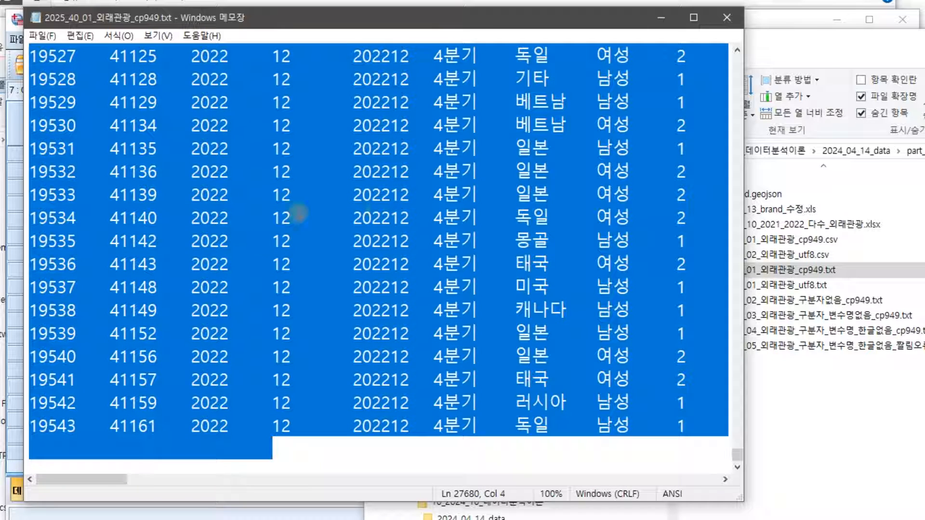
{"action": "key", "text": "alt+Tab"}
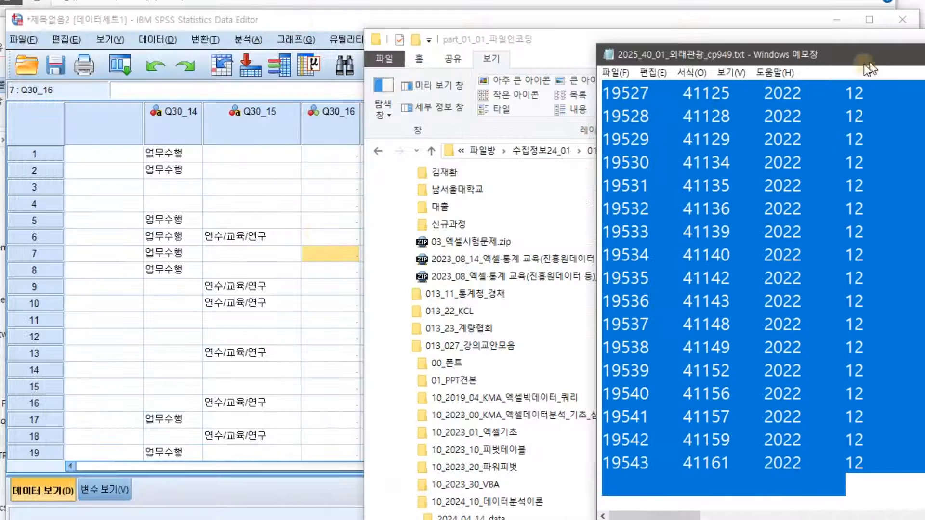
Paste the copied text with variable names from the first Q01_index cell, and inspect the last variables.
{"action": "left_click_drag", "start_coordinate": [771, 467], "coordinate": [77, 467]}
{"action": "left_click", "coordinate": [92, 155]}
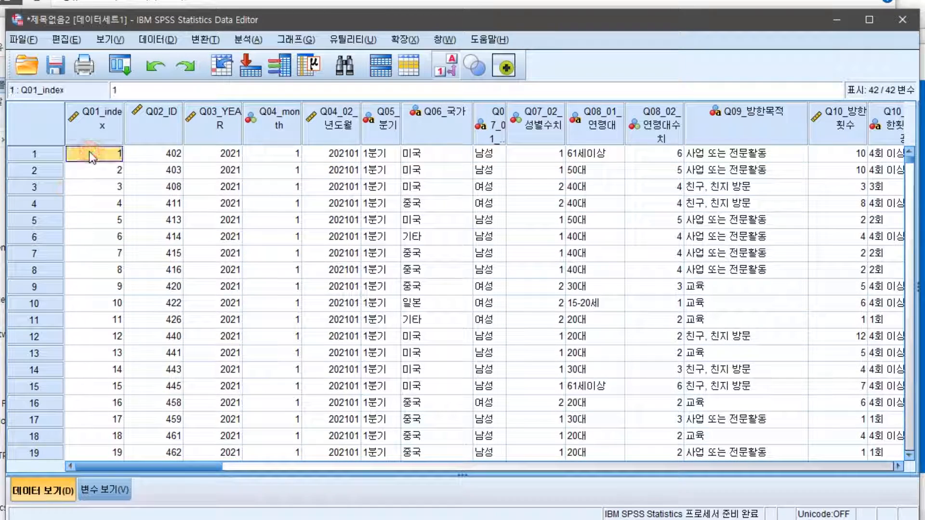
{"action": "right_click", "coordinate": [89, 152]}
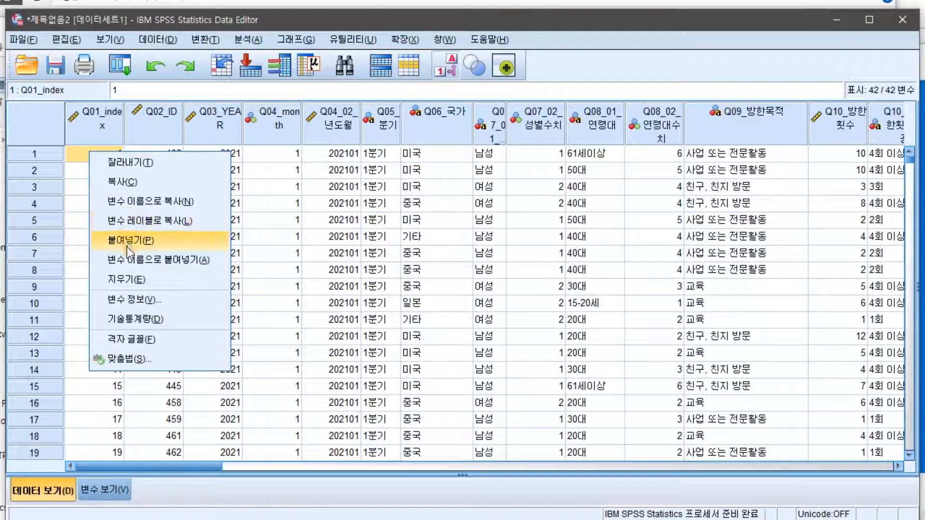
{"action": "left_click", "coordinate": [128, 259]}
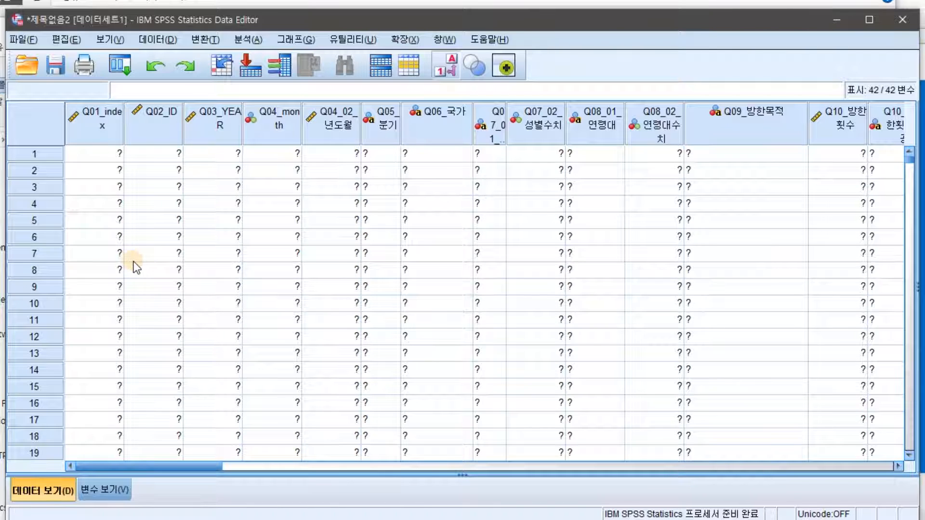
{"action": "left_click_drag", "start_coordinate": [214, 466], "coordinate": [875, 473]}
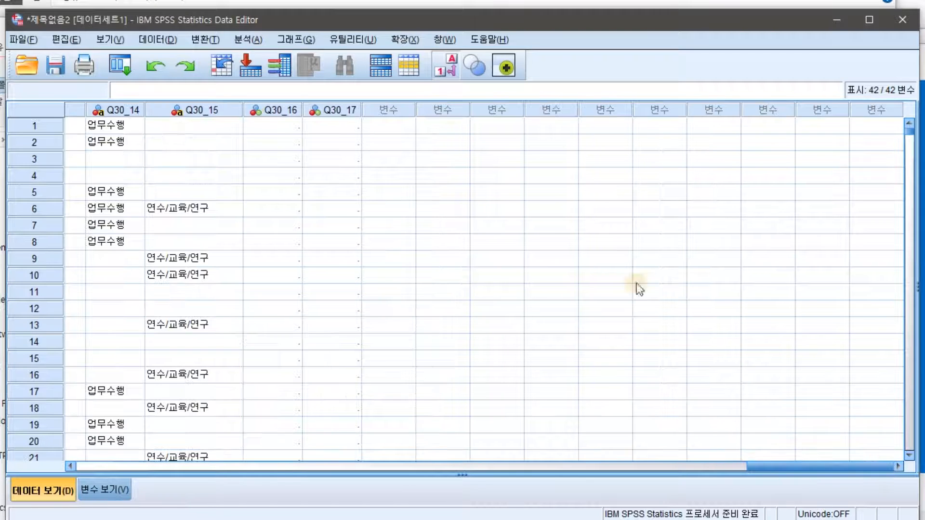
Change the variable type of Q30_16 and Q30_17 to string (문자) in the variable view.
{"action": "left_click", "coordinate": [105, 491]}
{"action": "scroll", "coordinate": [229, 321], "scroll_direction": "down", "scroll_amount": 13}
{"action": "scroll", "coordinate": [193, 307], "scroll_direction": "up", "scroll_amount": 4}
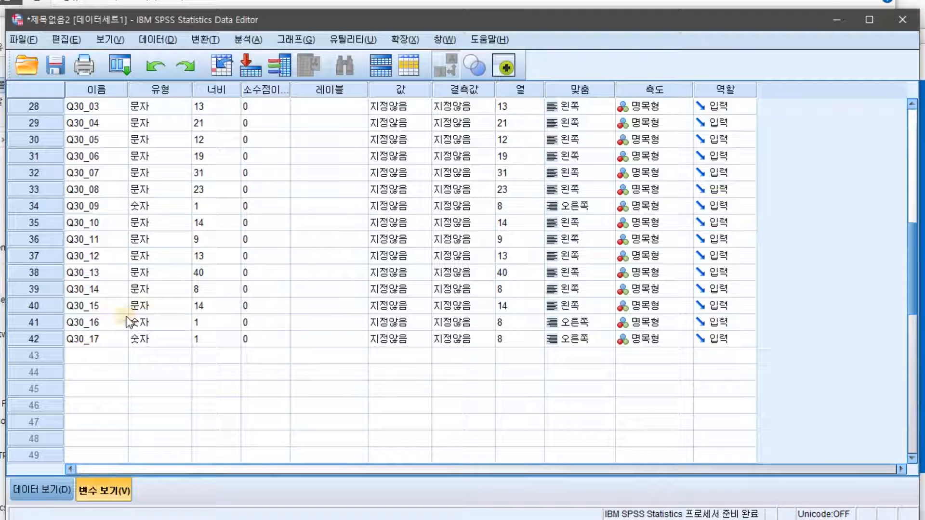
{"action": "left_click", "coordinate": [155, 321]}
{"action": "left_click", "coordinate": [185, 322]}
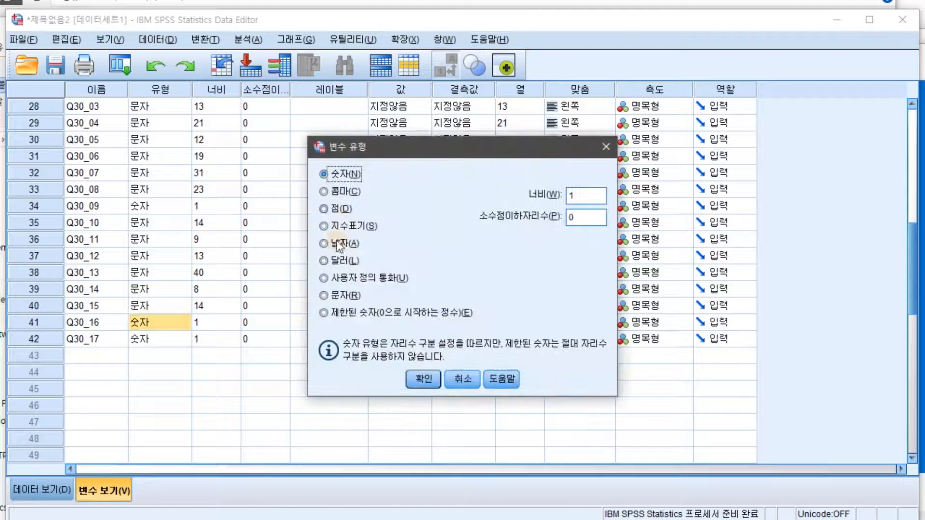
{"action": "left_click", "coordinate": [337, 295]}
{"action": "left_click", "coordinate": [423, 379]}
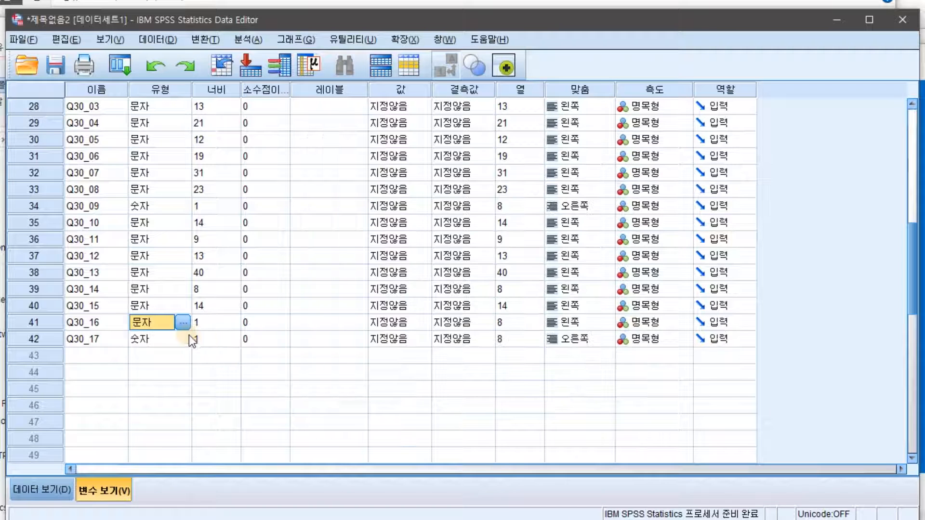
{"action": "left_click", "coordinate": [188, 340]}
{"action": "left_click", "coordinate": [183, 338]}
{"action": "left_click", "coordinate": [332, 297]}
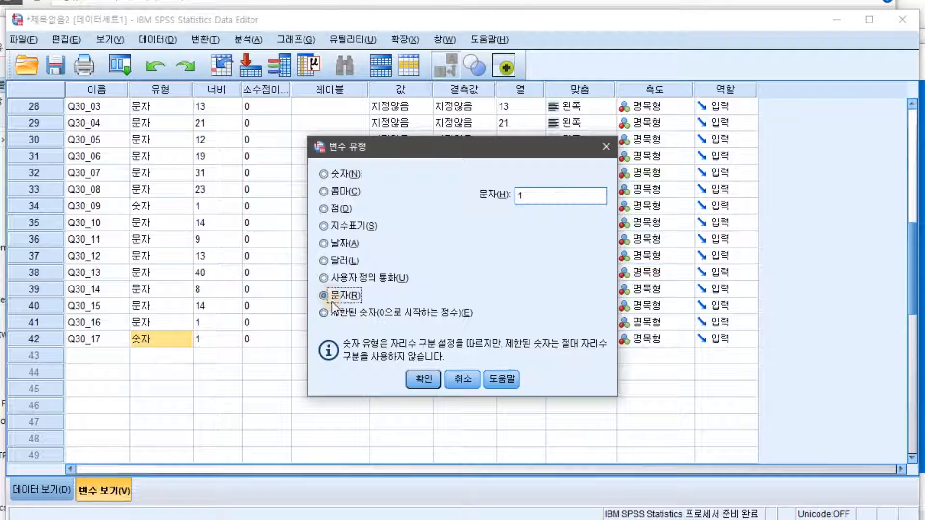
{"action": "left_click", "coordinate": [424, 379]}
Set the width of both Q30_16 and Q30_17 to 30.
{"action": "left_click", "coordinate": [226, 323]}
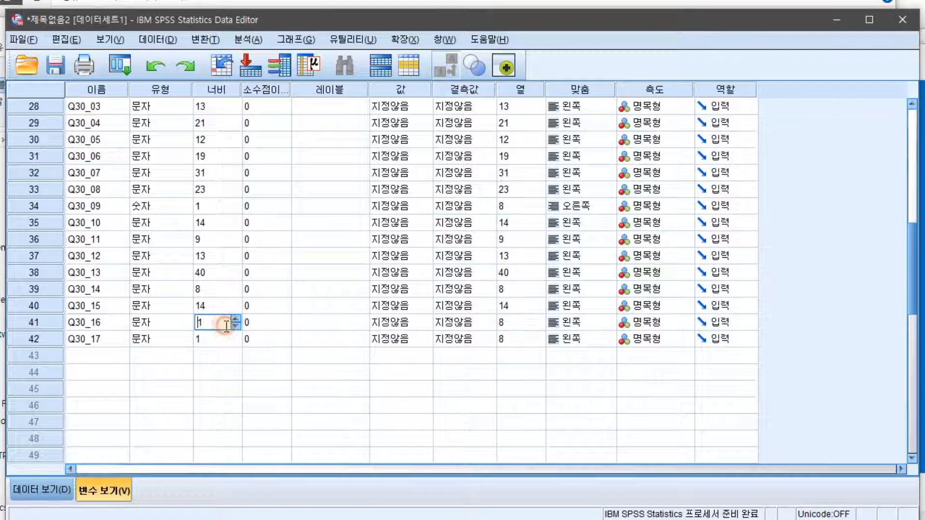
{"action": "left_click_drag", "start_coordinate": [224, 325], "coordinate": [198, 323]}
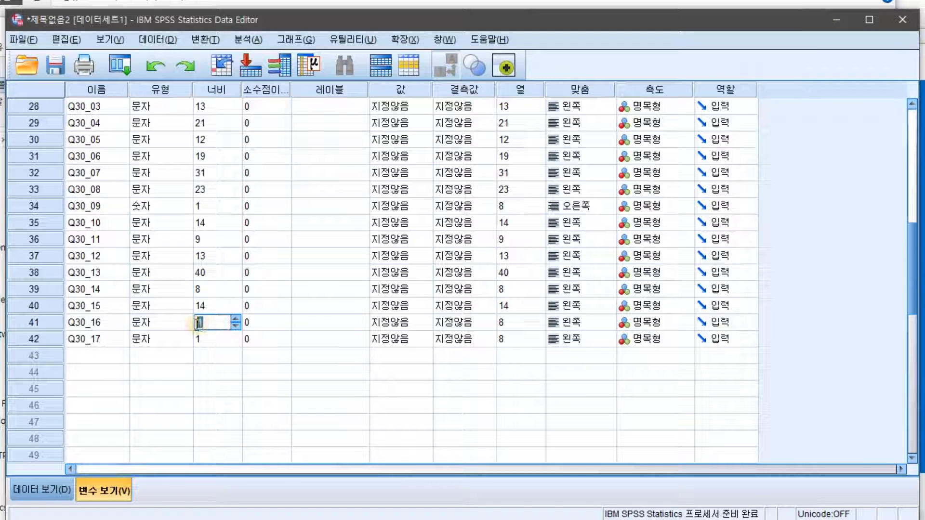
{"action": "type", "text": "30"}
{"action": "key", "text": "Return"}
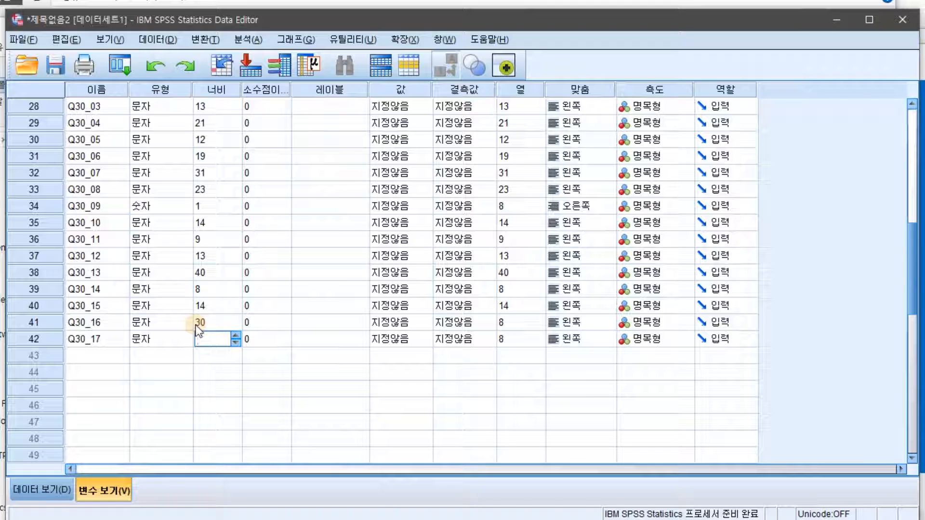
{"action": "type", "text": "30"}
{"action": "key", "text": "Tab"}
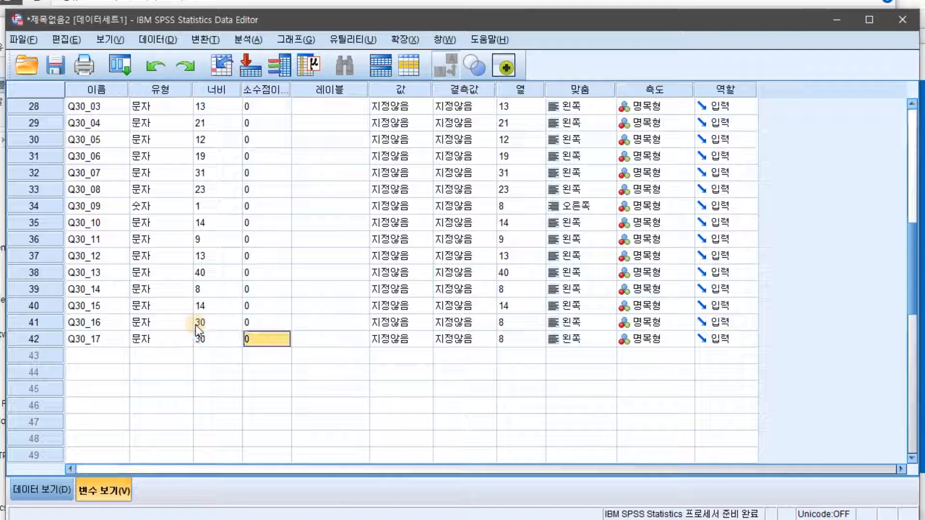
{"action": "left_click", "coordinate": [222, 340]}
{"action": "scroll", "coordinate": [223, 343], "scroll_direction": "up", "scroll_amount": 3}
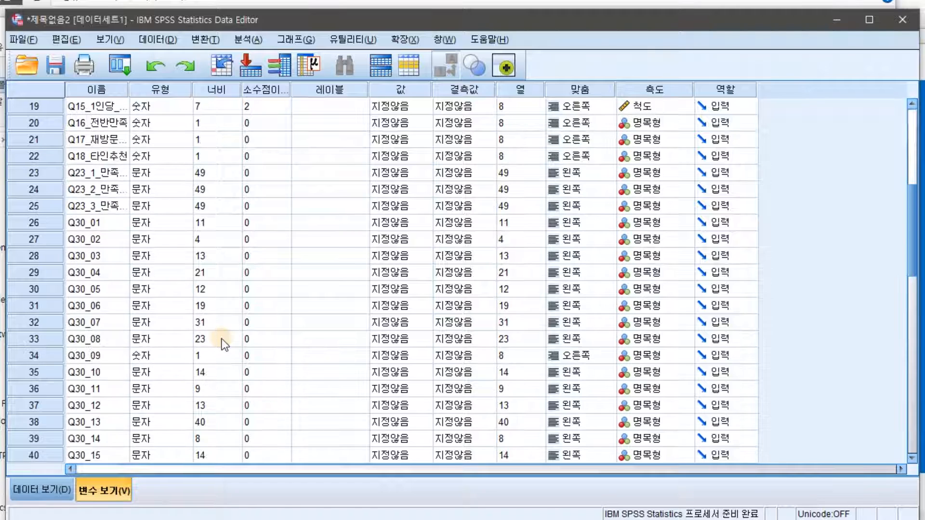
{"action": "left_click", "coordinate": [214, 225]}
{"action": "scroll", "coordinate": [222, 311], "scroll_direction": "down", "scroll_amount": 3}
{"action": "left_click", "coordinate": [219, 323]}
{"action": "key", "text": "Tab"}
{"action": "left_click", "coordinate": [219, 323]}
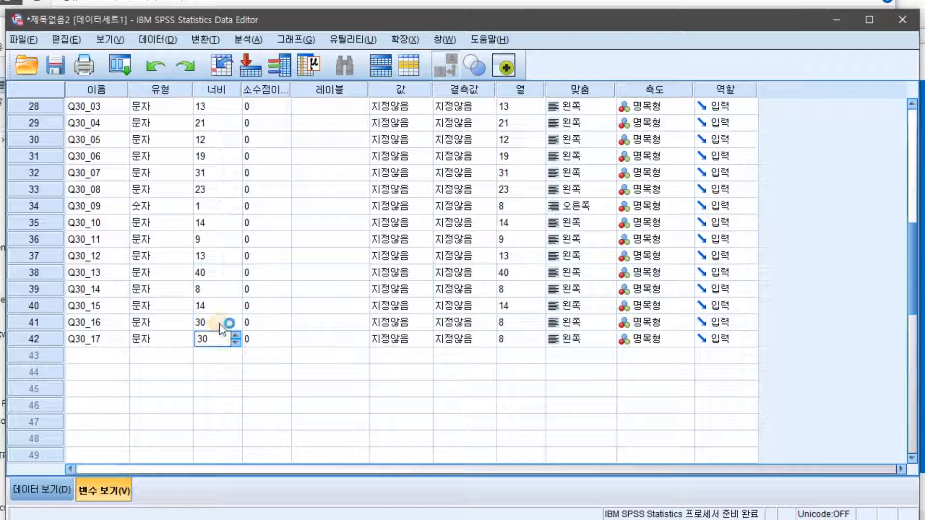
{"action": "key", "text": "Down"}
{"action": "key", "text": "Down"}
{"action": "key", "text": "Left"}
{"action": "key", "text": "Up"}
{"action": "key", "text": "Right"}
{"action": "key", "text": "Left"}
{"action": "key", "text": "Right"}
Set the width of the third Q23 satisfaction variable, Q23_3, to 30.
{"action": "scroll", "coordinate": [221, 322], "scroll_direction": "up", "scroll_amount": 2}
{"action": "left_click", "coordinate": [217, 155]}
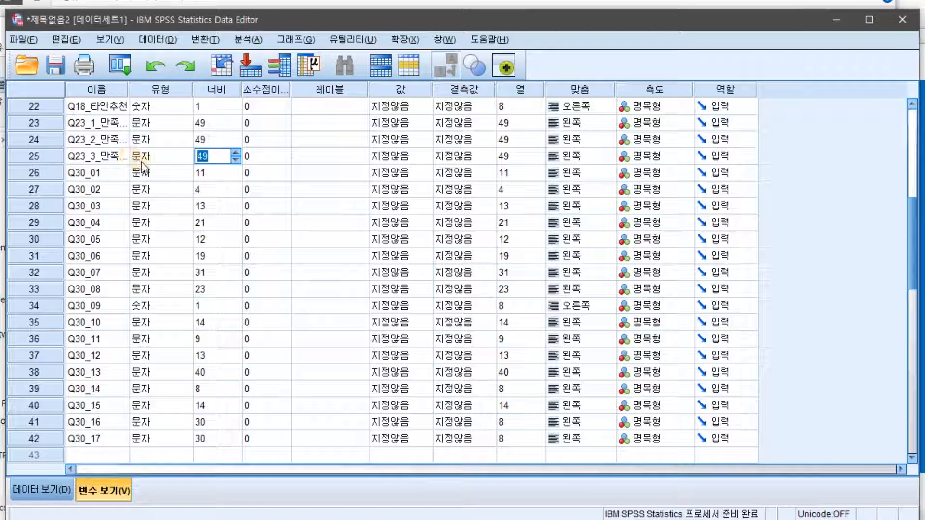
{"action": "type", "text": "30"}
{"action": "key", "text": "Tab"}
Try to set the width to 30 for all variables from Q23_3 through Q30_17 at once.
{"action": "left_click", "coordinate": [215, 156]}
{"action": "left_click_drag", "start_coordinate": [202, 212], "coordinate": [202, 442]}
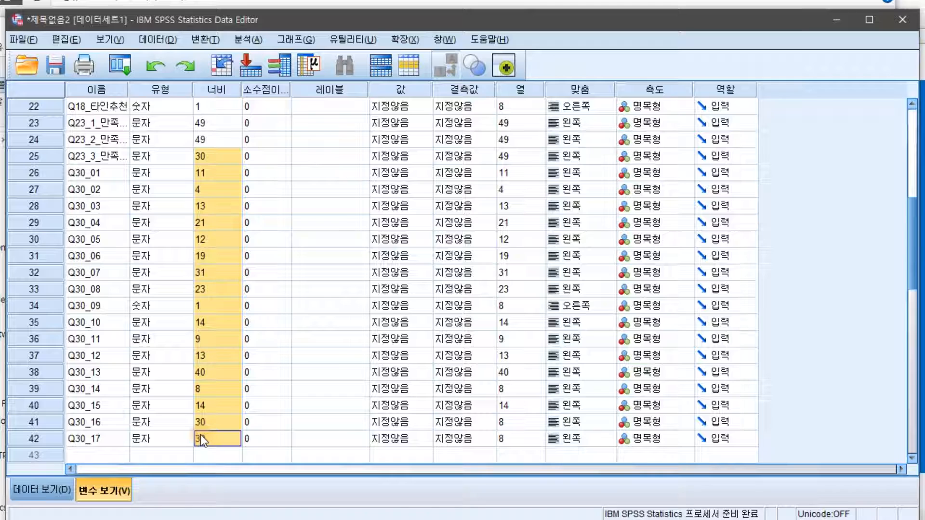
{"action": "type", "text": "30"}
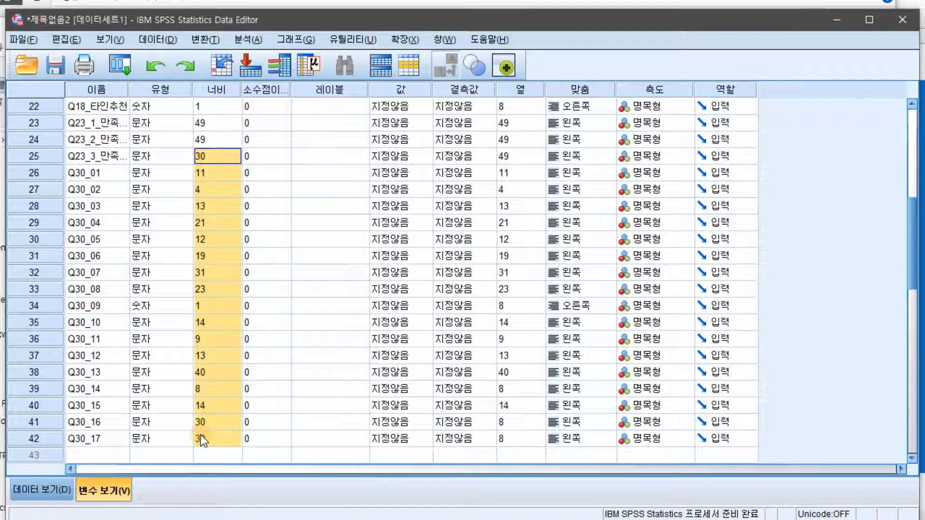
{"action": "left_click", "coordinate": [200, 438]}
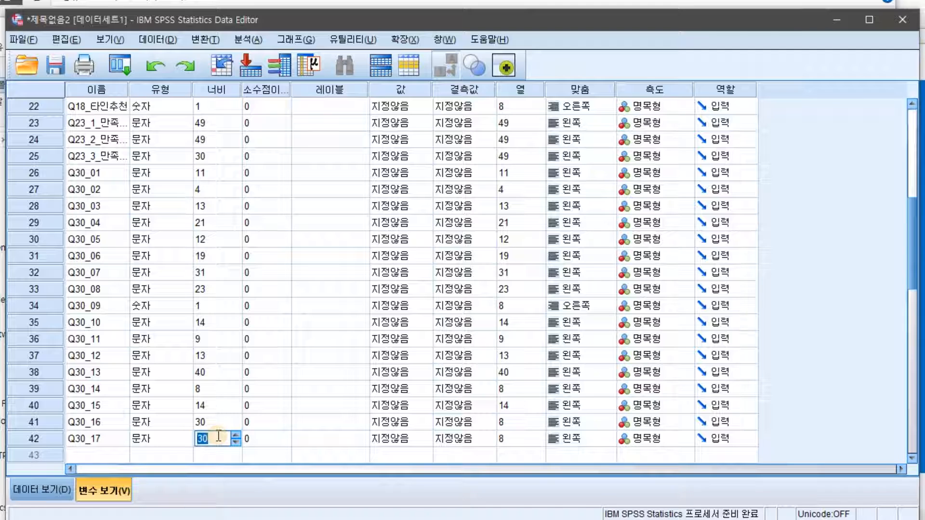
Copy the width value 30 from Q23_3 and apply it to all variables from Q23_3 through Q30_17.
{"action": "left_click_drag", "start_coordinate": [210, 156], "coordinate": [209, 435]}
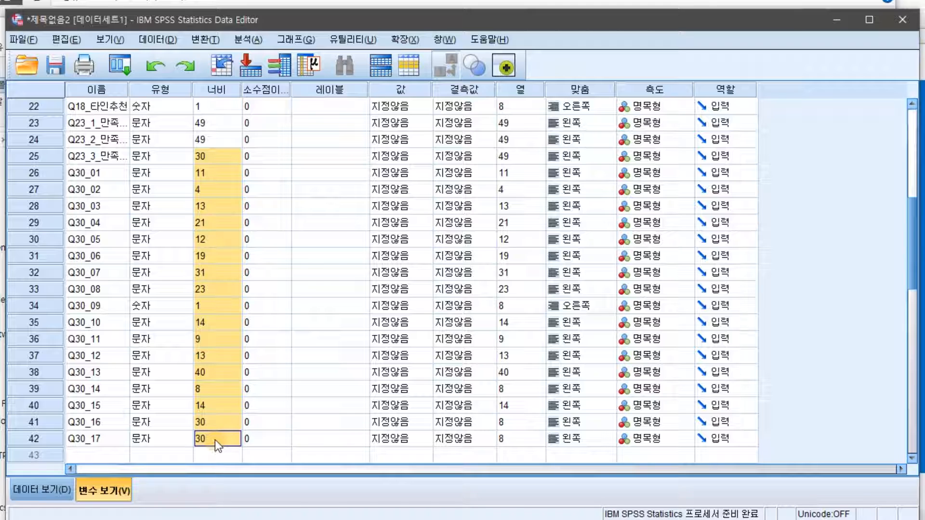
{"action": "right_click", "coordinate": [215, 440]}
{"action": "left_click", "coordinate": [250, 467]}
{"action": "left_click", "coordinate": [199, 157]}
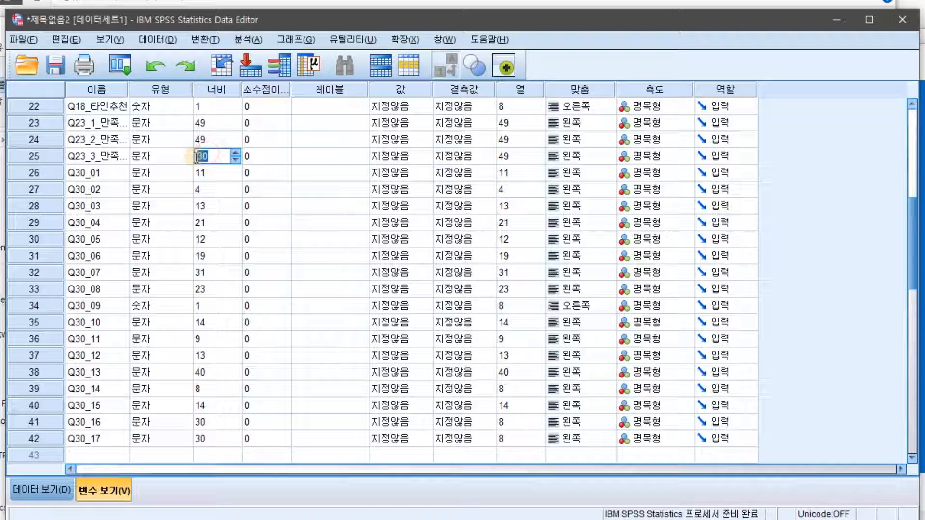
{"action": "right_click", "coordinate": [199, 156]}
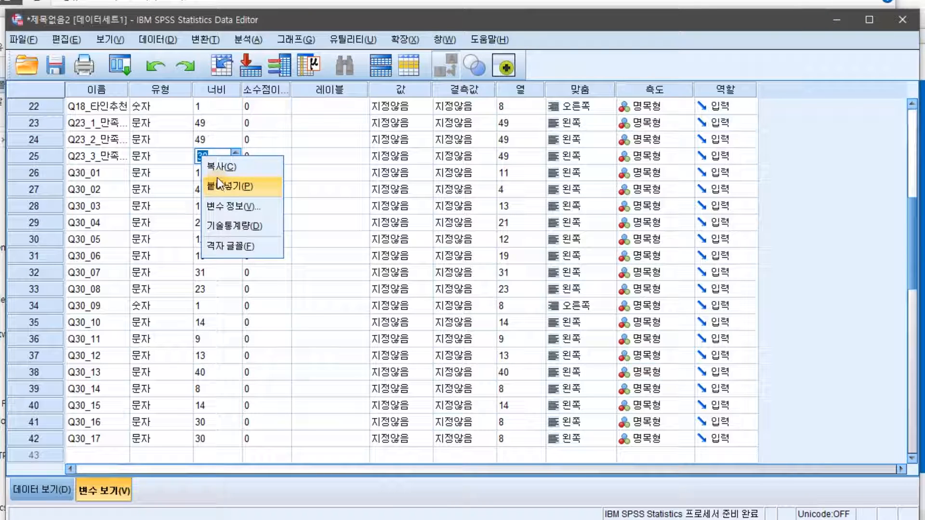
{"action": "left_click", "coordinate": [213, 166]}
{"action": "left_click_drag", "start_coordinate": [216, 439], "coordinate": [220, 202]}
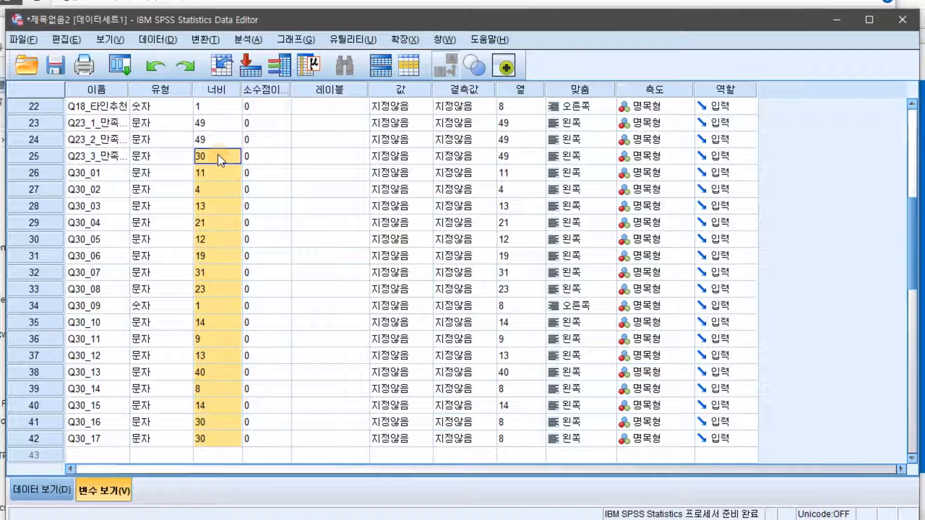
{"action": "right_click", "coordinate": [218, 154]}
{"action": "left_click", "coordinate": [239, 184]}
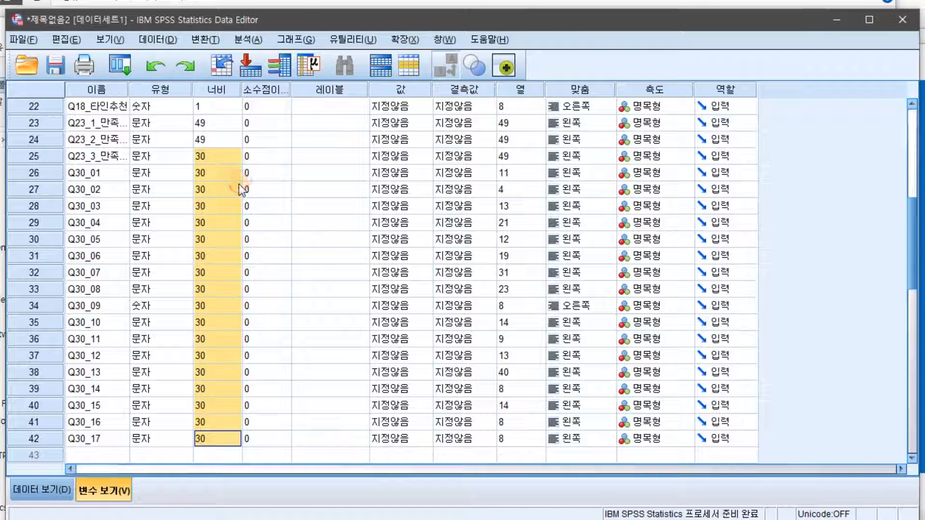
Repeat copying Q23_3's width of 30 and pasting it over the width cells down to Q30_17.
{"action": "left_click", "coordinate": [230, 157]}
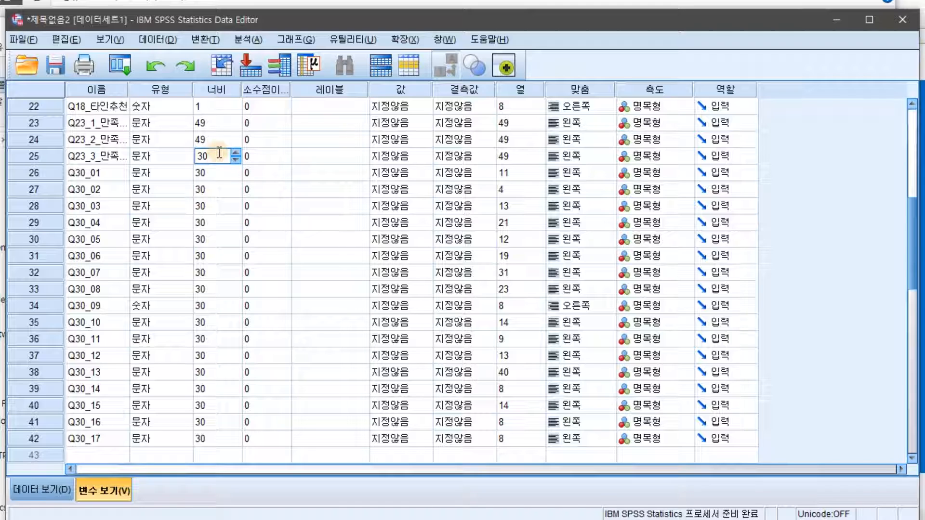
{"action": "left_click_drag", "start_coordinate": [218, 155], "coordinate": [203, 157]}
{"action": "right_click", "coordinate": [203, 157]}
{"action": "key", "text": "Escape"}
{"action": "right_click", "coordinate": [203, 158]}
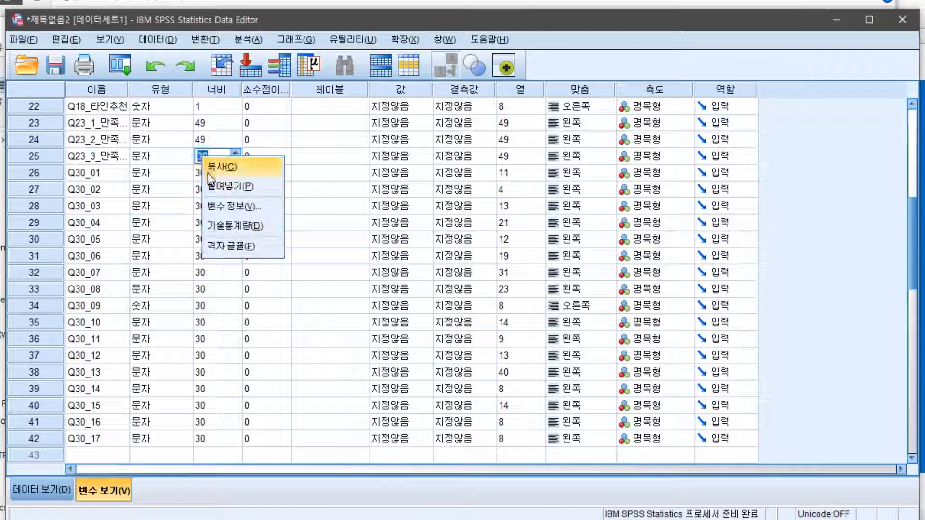
{"action": "left_click", "coordinate": [217, 166]}
{"action": "left_click_drag", "start_coordinate": [209, 438], "coordinate": [222, 151]}
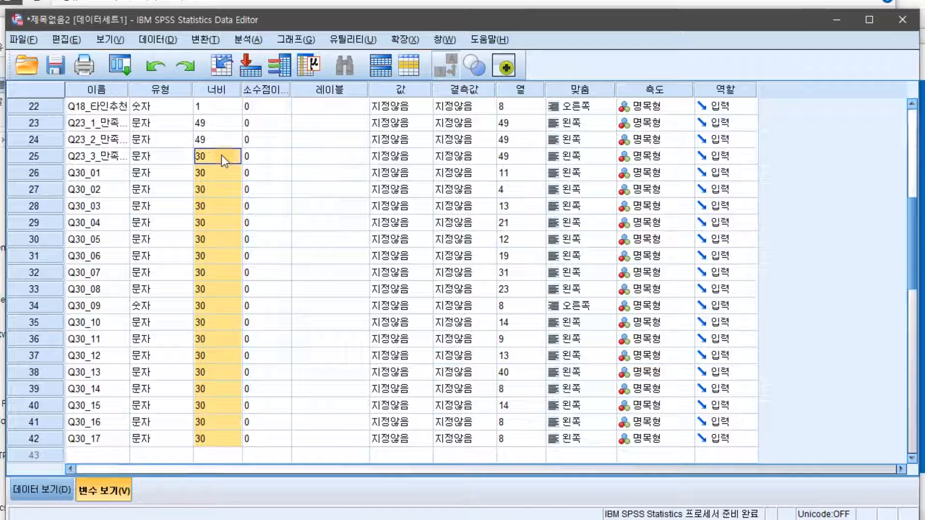
{"action": "right_click", "coordinate": [222, 155]}
{"action": "left_click", "coordinate": [233, 183]}
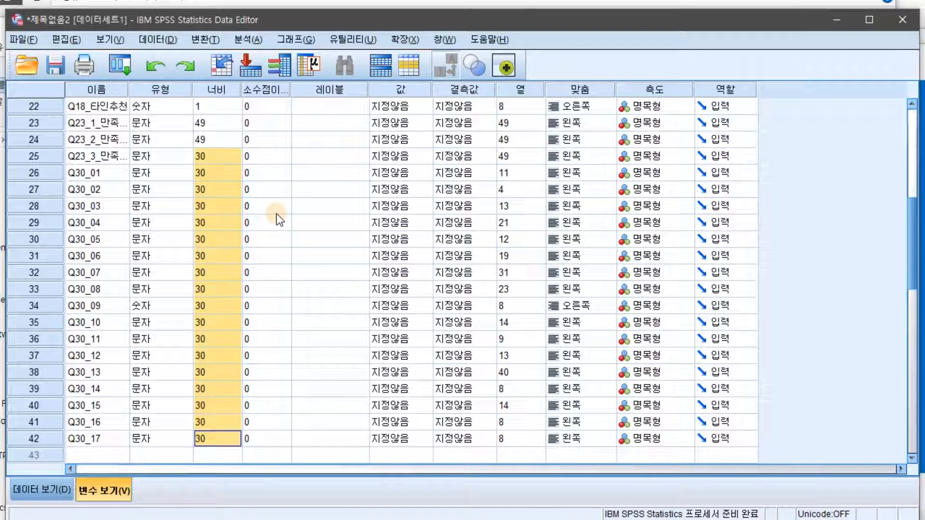
Widen the variable name column to fit the long names, and return to the data view.
{"action": "scroll", "coordinate": [268, 219], "scroll_direction": "up", "scroll_amount": 2}
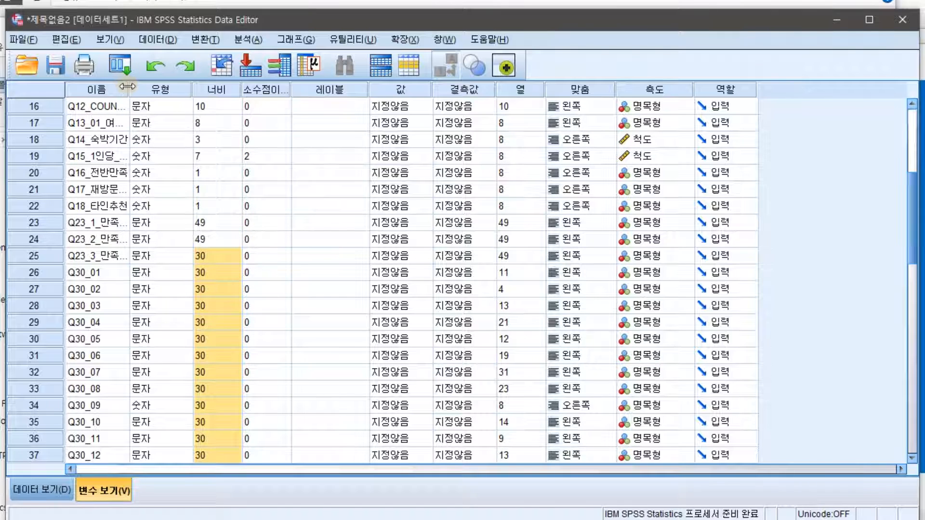
{"action": "left_click_drag", "start_coordinate": [126, 86], "coordinate": [189, 86]}
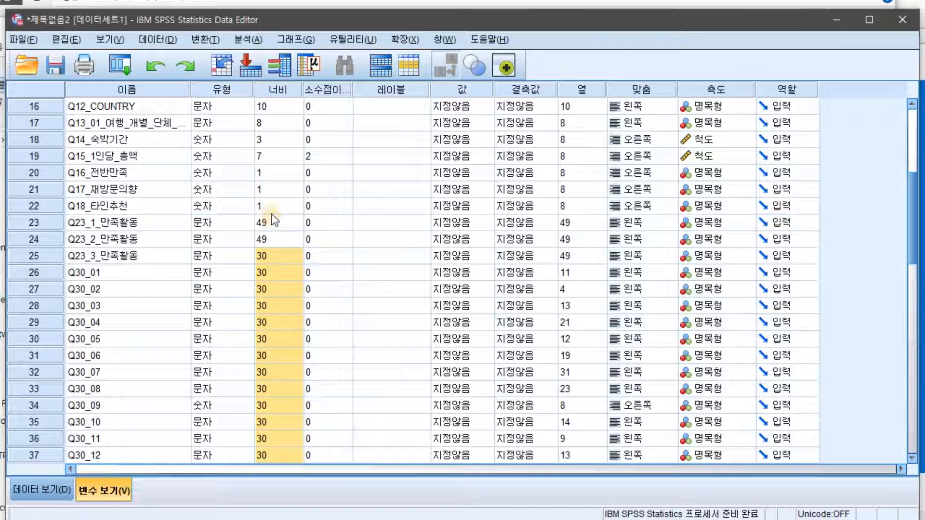
{"action": "left_click", "coordinate": [60, 490]}
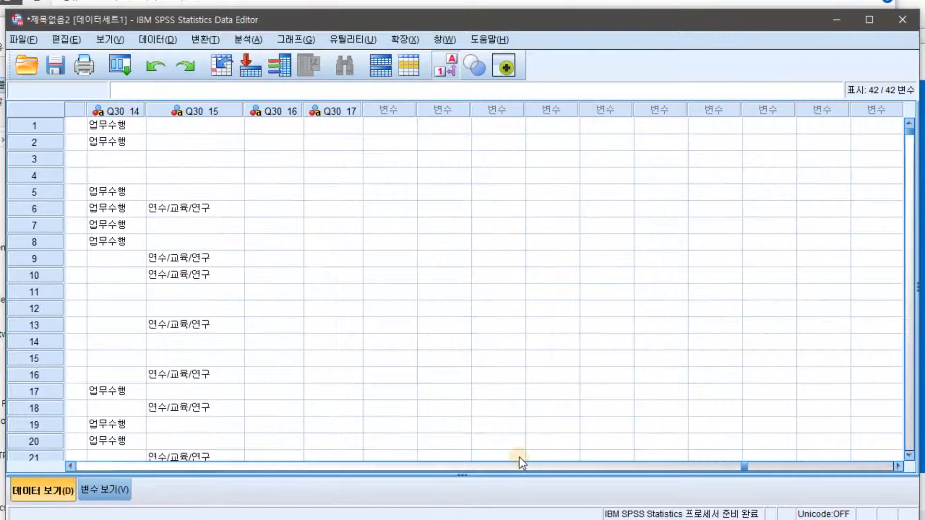
Copy all contents of 2025_40_01_외래관광_cp949.txt from Notepad and paste them with variable names, starting at the first Q01_index cell.
{"action": "key", "text": "alt+Tab"}
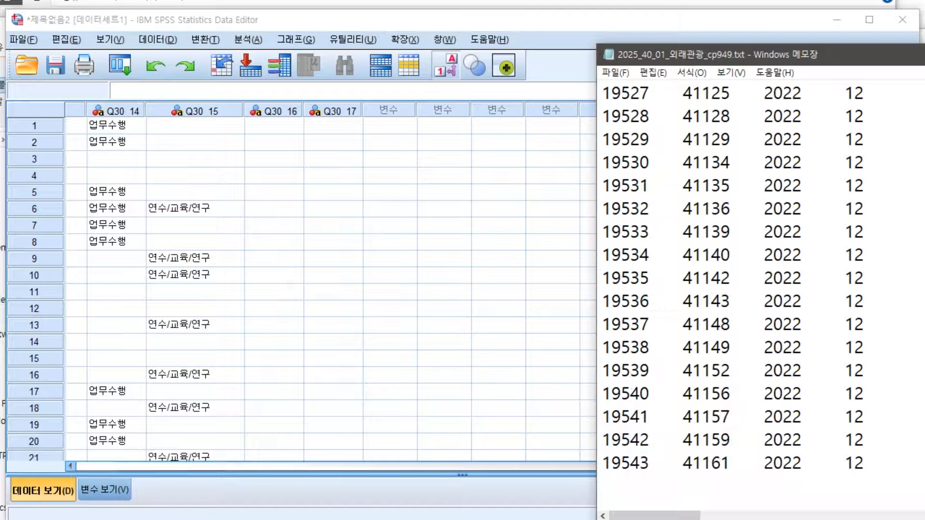
{"action": "key", "text": "ctrl+a"}
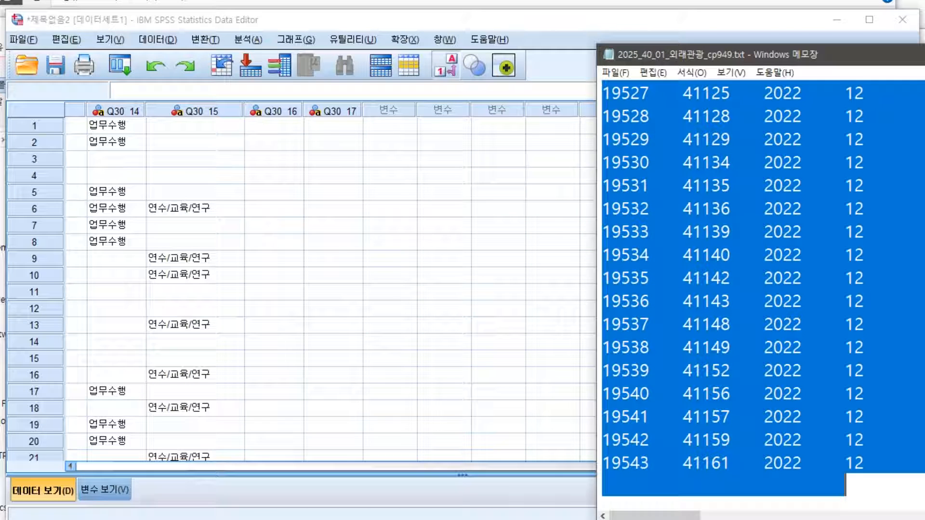
{"action": "left_click", "coordinate": [134, 465]}
{"action": "left_click_drag", "start_coordinate": [623, 466], "coordinate": [144, 466]}
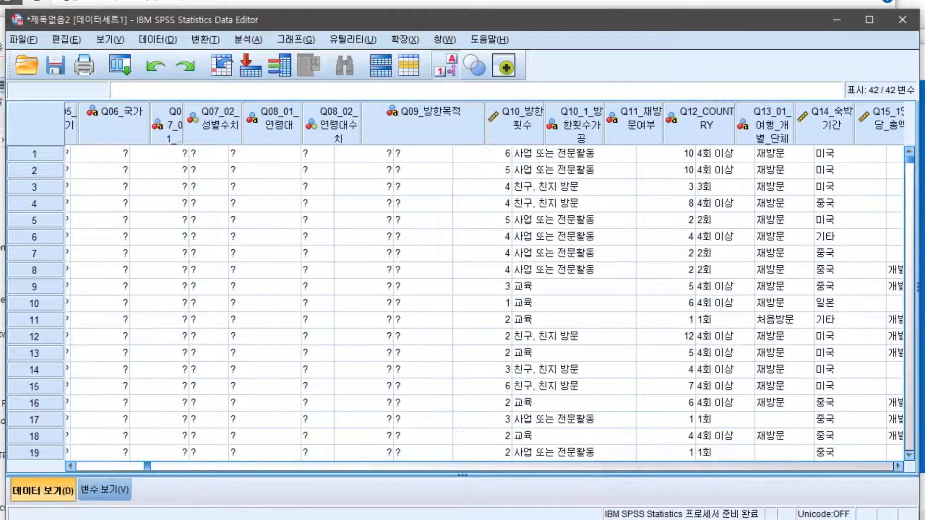
{"action": "left_click", "coordinate": [100, 157]}
{"action": "right_click", "coordinate": [100, 157]}
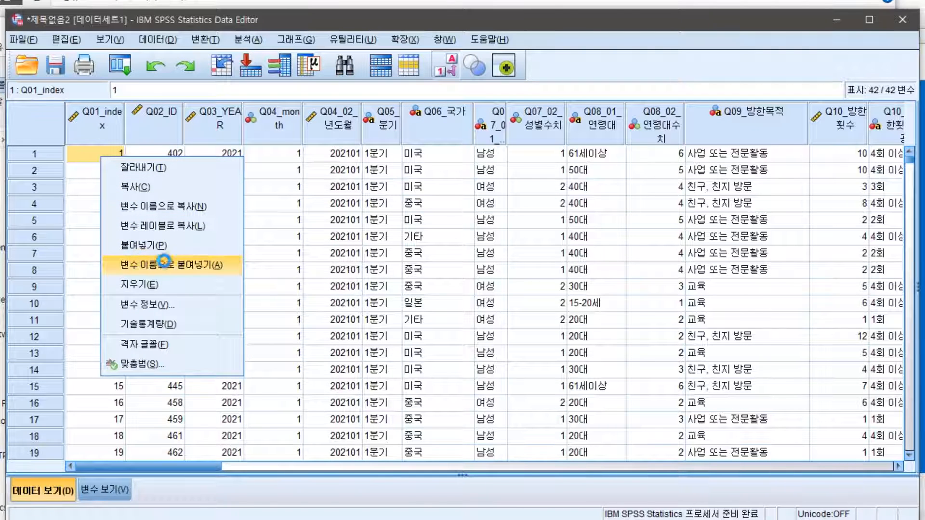
{"action": "left_click", "coordinate": [212, 266]}
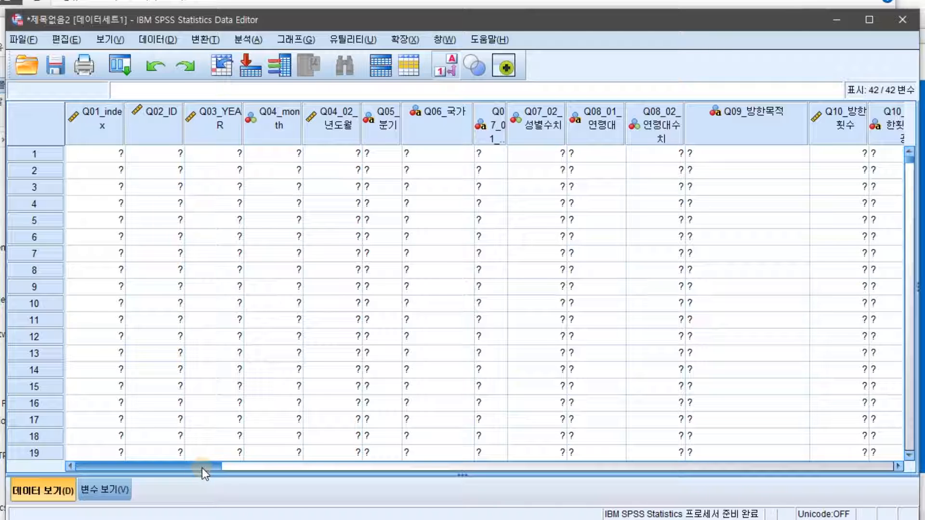
Run a frequency analysis with frequency tables on Q30_16 and Q30_17.
{"action": "left_click_drag", "start_coordinate": [201, 467], "coordinate": [897, 471]}
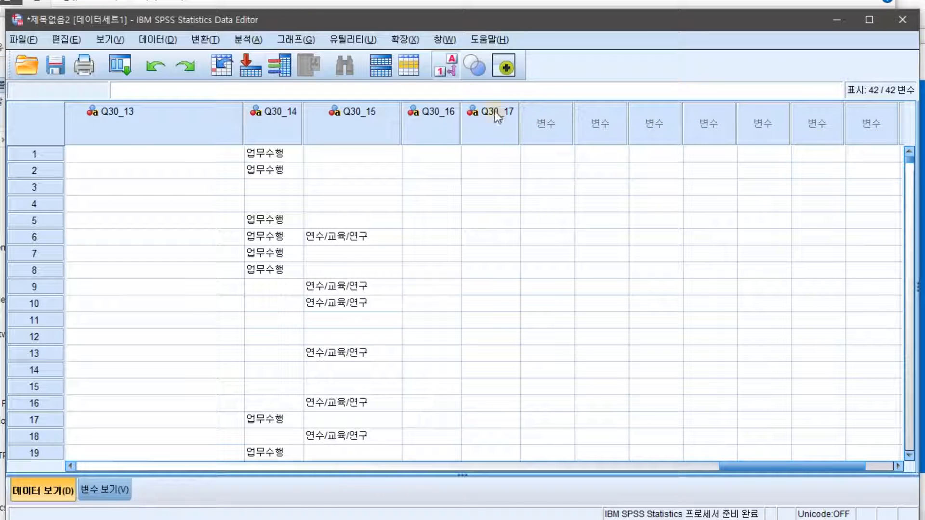
{"action": "left_click", "coordinate": [248, 38]}
{"action": "mouse_move", "coordinate": [266, 80]}
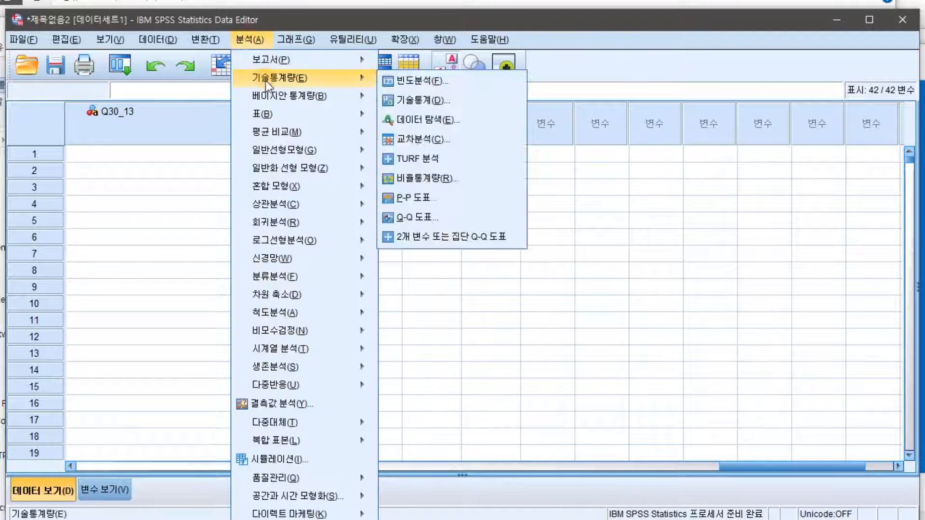
{"action": "left_click", "coordinate": [448, 87]}
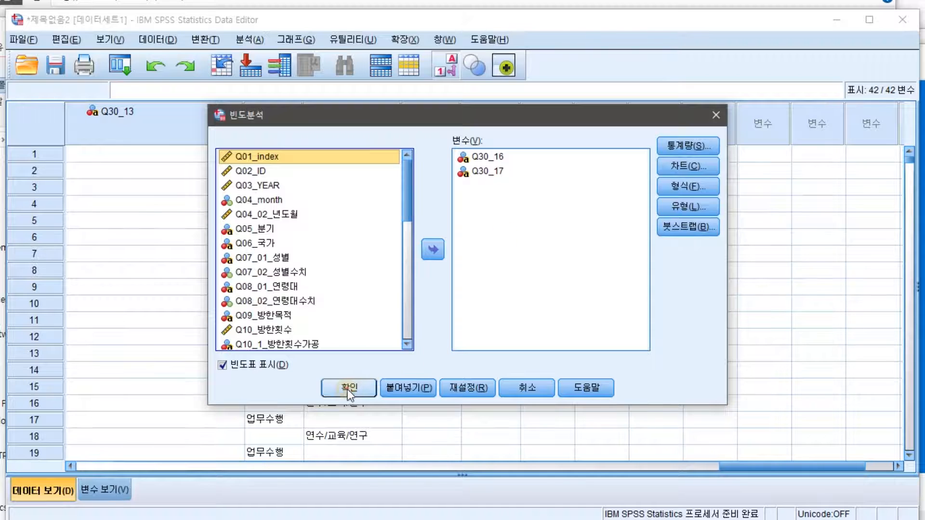
{"action": "left_click", "coordinate": [350, 388]}
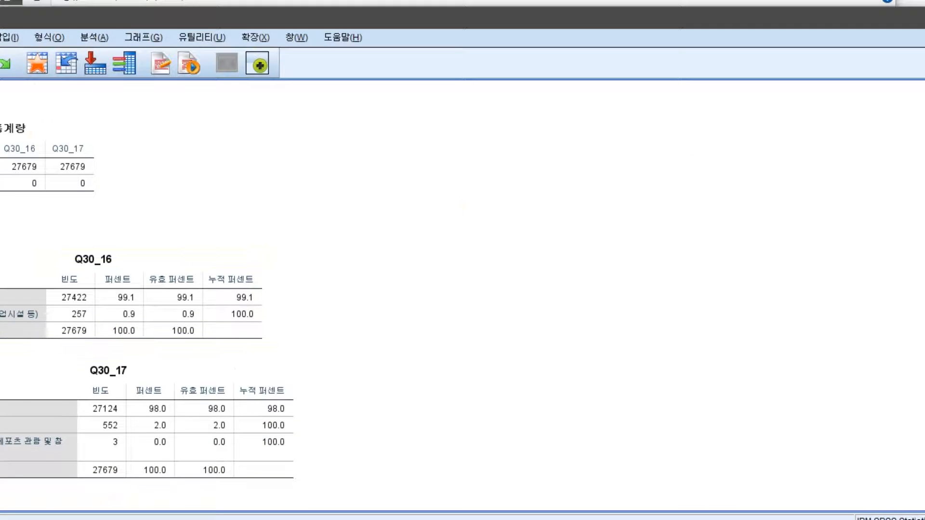
Bring the output window fully into view and examine the category labels in the Q30_16 and Q30_17 frequency tables.
{"action": "left_click_drag", "start_coordinate": [36, 20], "coordinate": [319, 19]}
{"action": "left_click", "coordinate": [385, 424]}
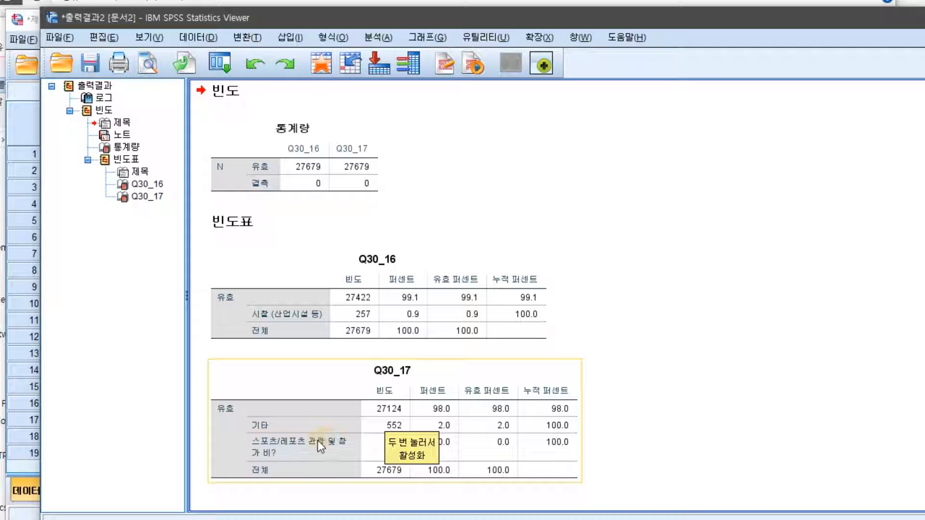
{"action": "left_click", "coordinate": [421, 222]}
{"action": "left_click", "coordinate": [278, 334]}
{"action": "left_click", "coordinate": [432, 401]}
{"action": "left_click", "coordinate": [201, 125]}
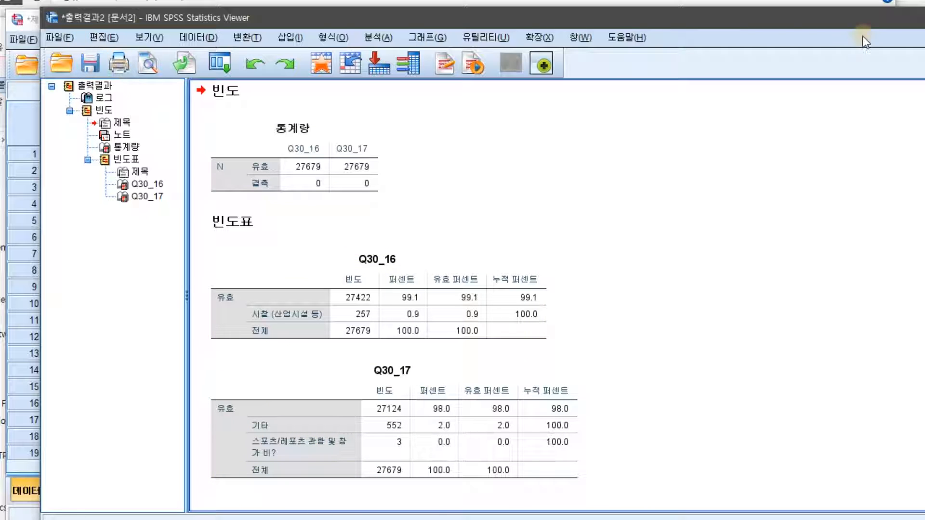
Close the frequency output window without saving its contents.
{"action": "left_click_drag", "start_coordinate": [846, 20], "coordinate": [348, 86]}
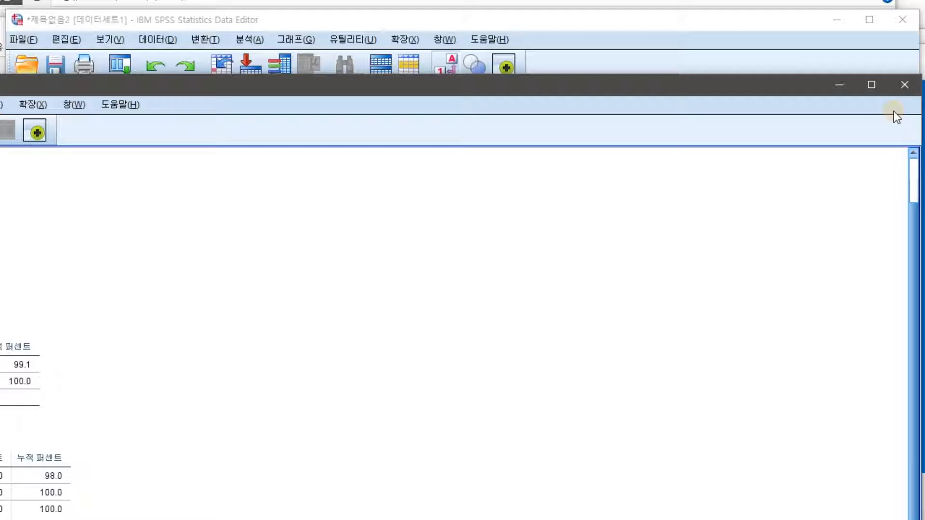
{"action": "left_click", "coordinate": [904, 85]}
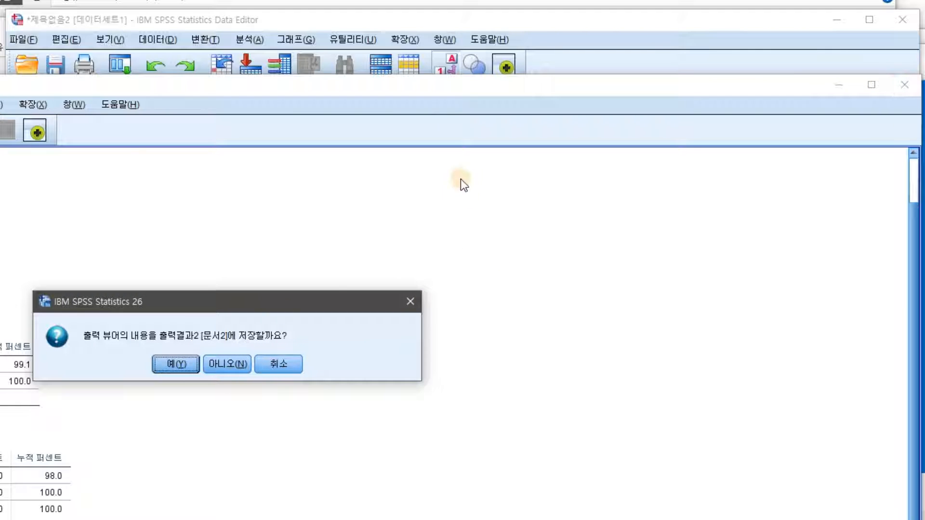
{"action": "left_click", "coordinate": [228, 364]}
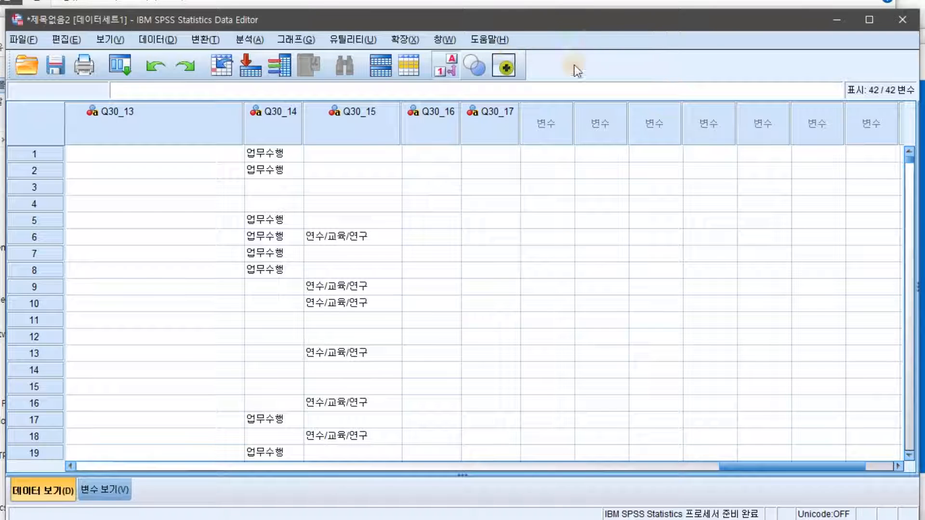
Review the pasted data from its first columns and check the types and widths in the variable list.
{"action": "left_click_drag", "start_coordinate": [786, 470], "coordinate": [124, 481]}
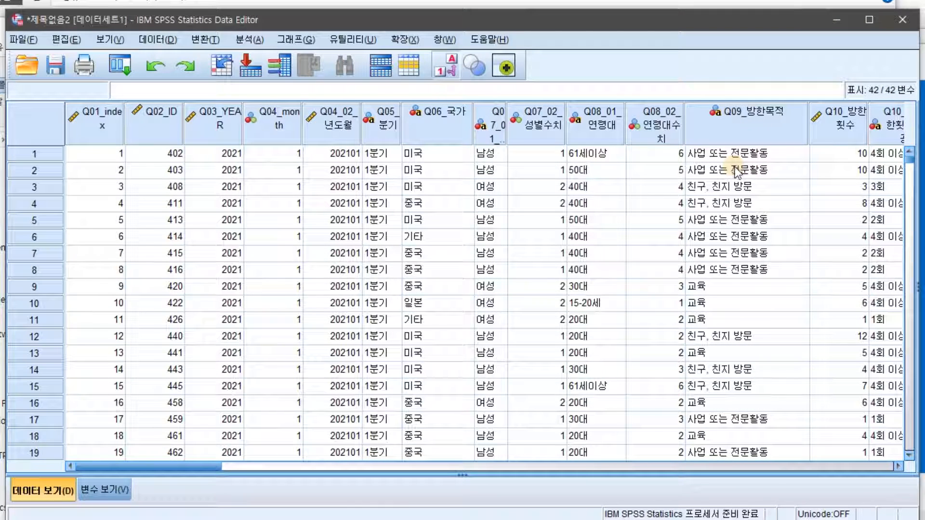
{"action": "left_click", "coordinate": [112, 491]}
{"action": "scroll", "coordinate": [259, 256], "scroll_direction": "up", "scroll_amount": 5}
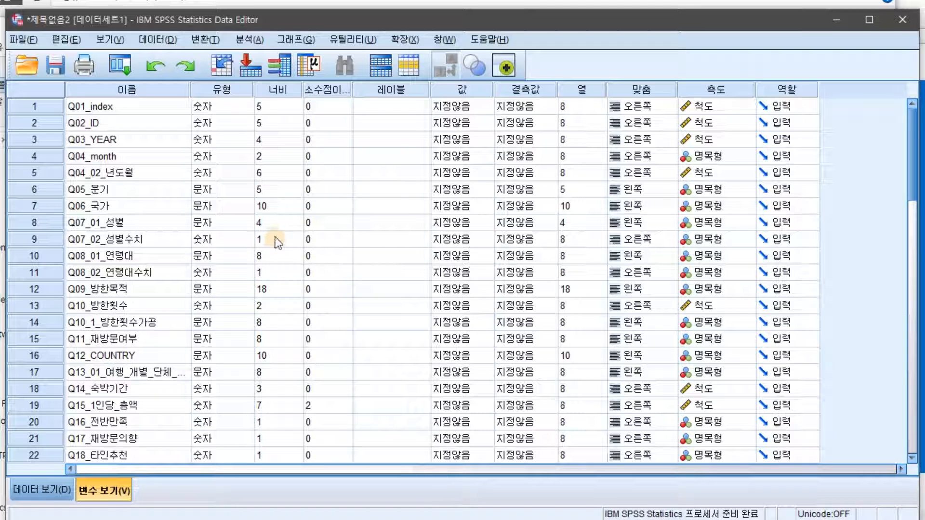
{"action": "left_click", "coordinate": [284, 203]}
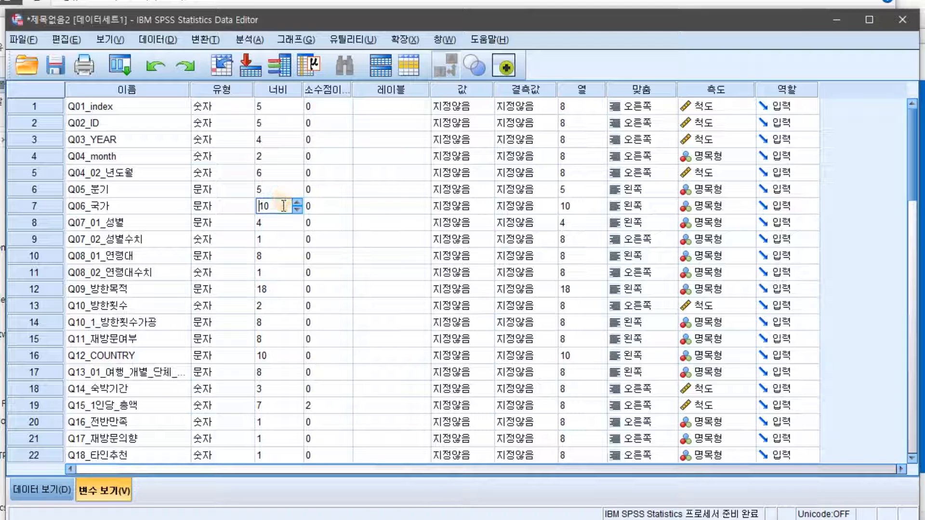
{"action": "left_click", "coordinate": [285, 208]}
{"action": "scroll", "coordinate": [279, 228], "scroll_direction": "down", "scroll_amount": 11}
{"action": "scroll", "coordinate": [280, 230], "scroll_direction": "up", "scroll_amount": 3}
{"action": "scroll", "coordinate": [280, 229], "scroll_direction": "up", "scroll_amount": 3}
{"action": "left_click", "coordinate": [54, 490]}
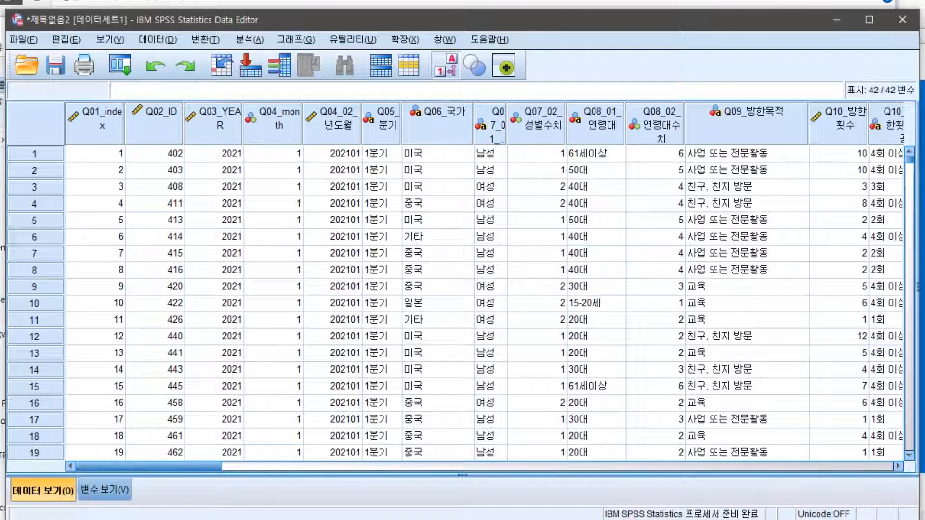
Start importing the 2025_60_03 no-variable-name text file as fixed width, without header names and reading all cases from line 1.
{"action": "left_click", "coordinate": [922, 56]}
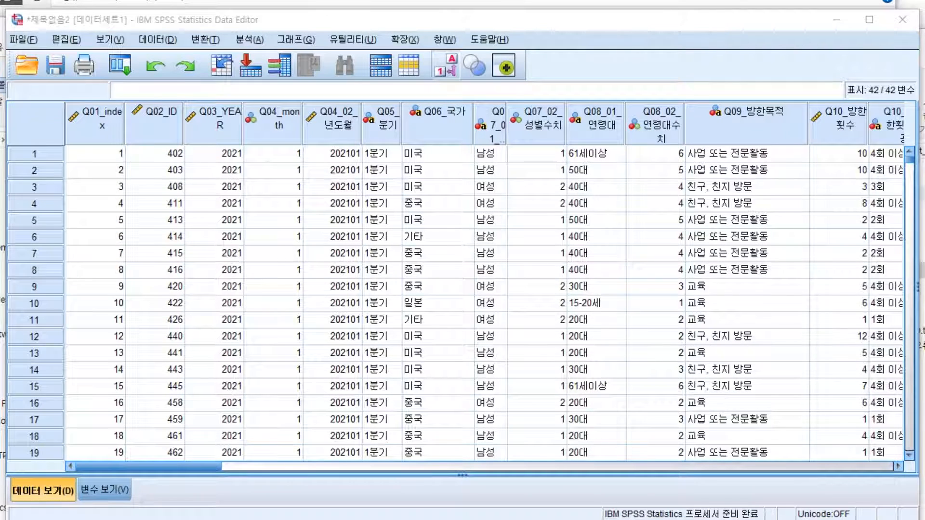
{"action": "key", "text": "alt+Tab"}
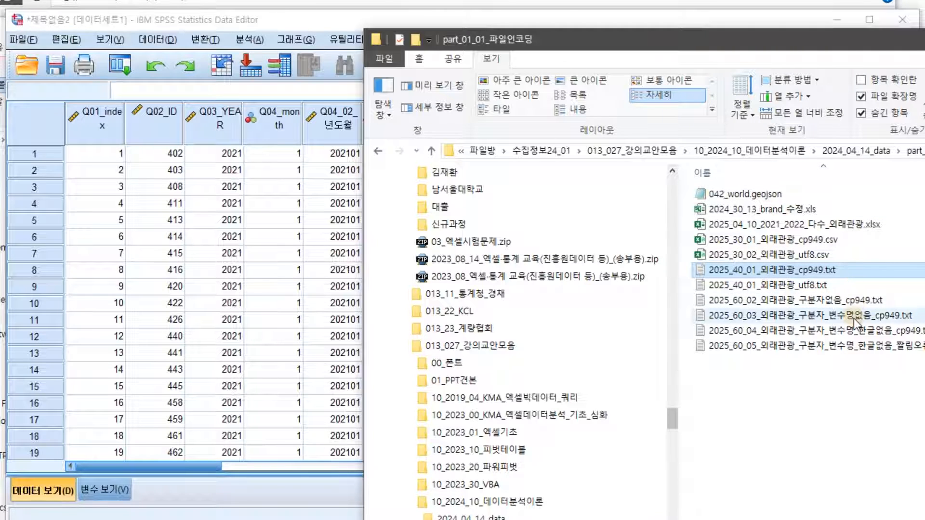
{"action": "left_click_drag", "start_coordinate": [765, 40], "coordinate": [820, 42]}
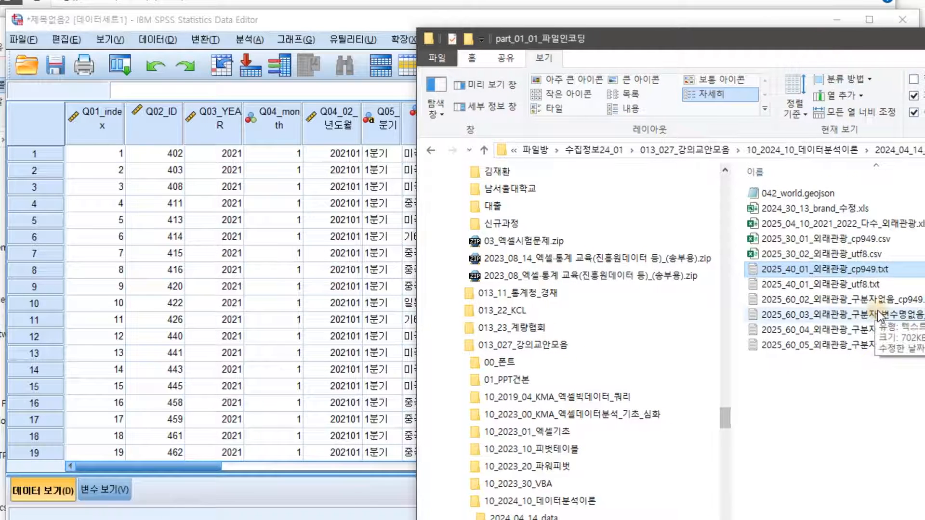
{"action": "left_click_drag", "start_coordinate": [878, 317], "coordinate": [251, 296]}
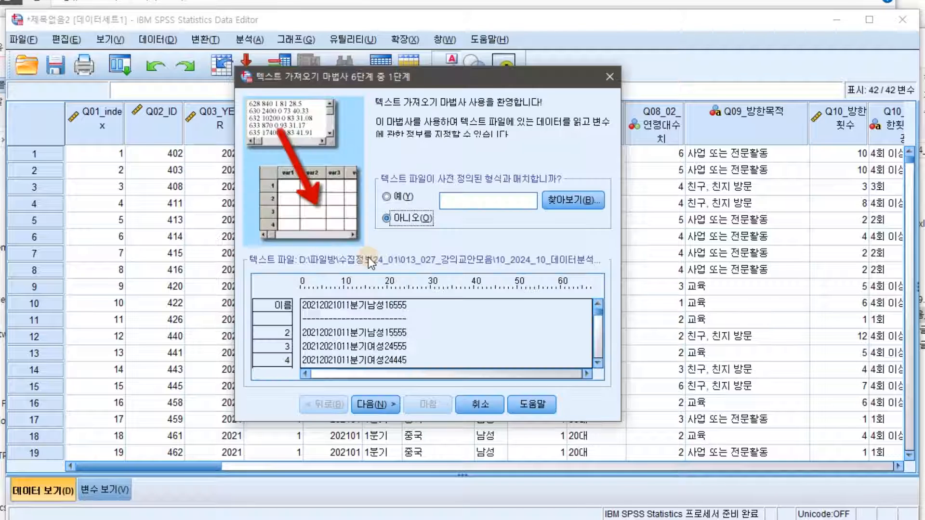
{"action": "left_click", "coordinate": [377, 405]}
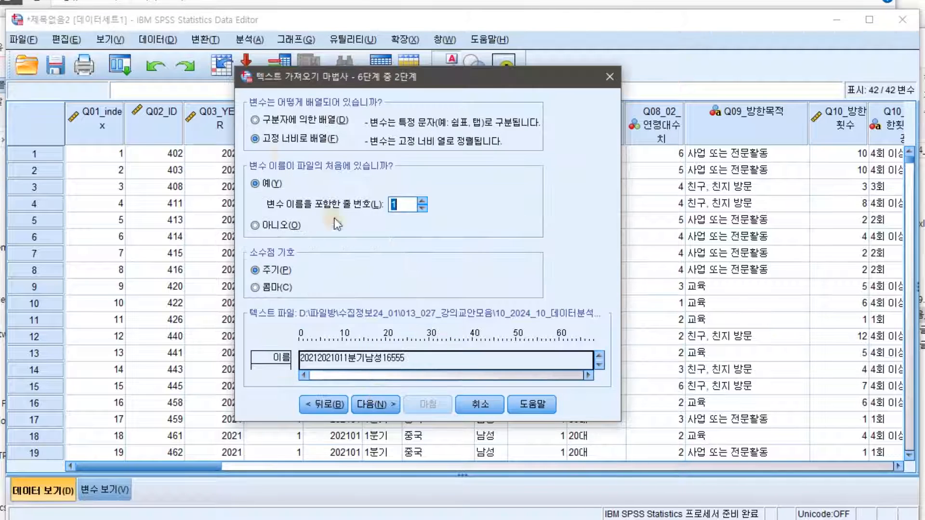
{"action": "left_click", "coordinate": [265, 236]}
{"action": "left_click", "coordinate": [376, 405]}
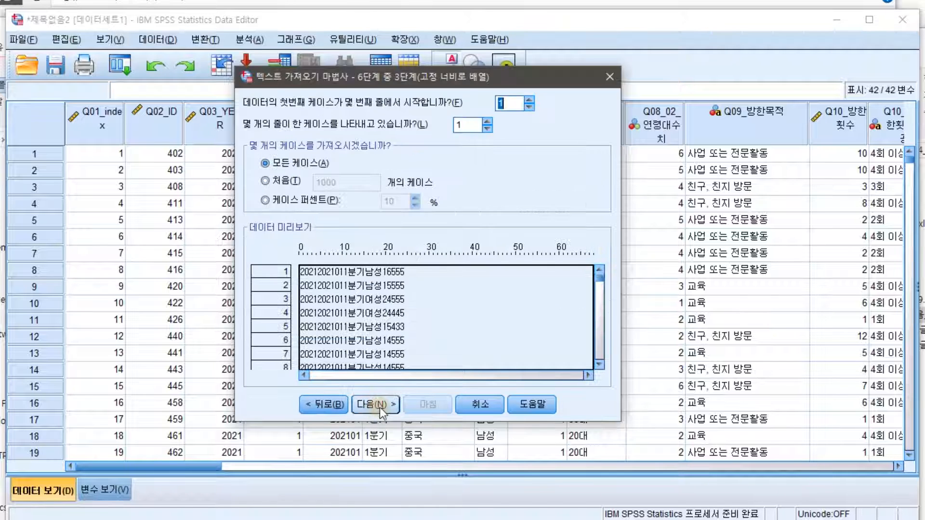
{"action": "left_click", "coordinate": [376, 405]}
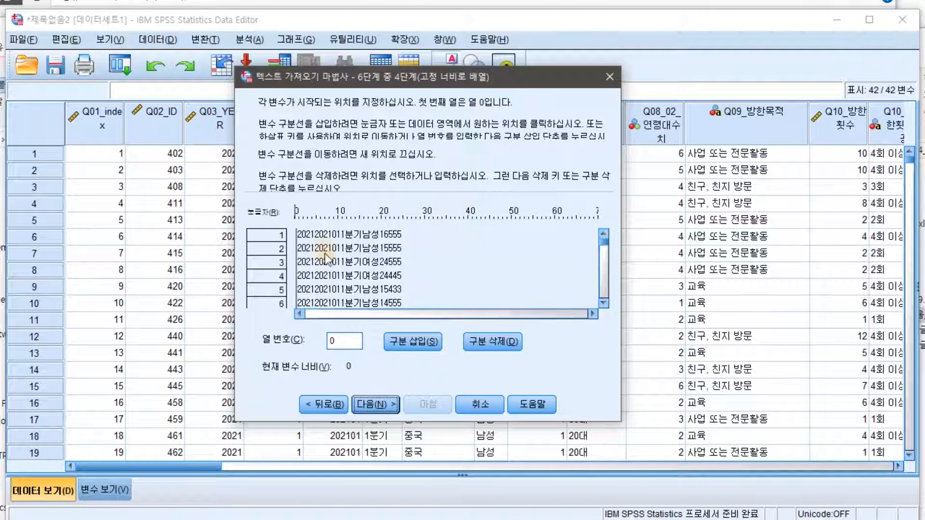
Try splitting the fixed-width lines containing Korean text with variable breaks at columns 4, 11, 15 and 19.
{"action": "left_click", "coordinate": [316, 243]}
{"action": "left_click_drag", "start_coordinate": [314, 241], "coordinate": [312, 244]}
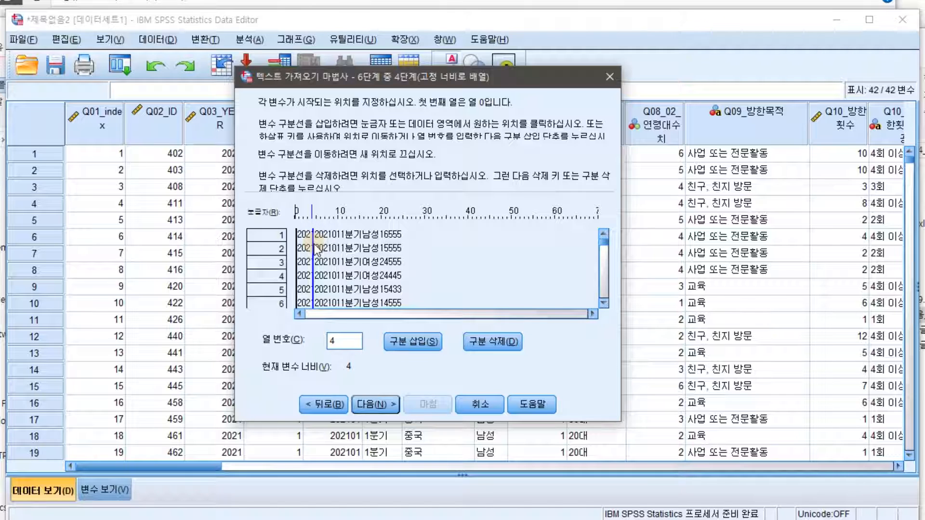
{"action": "left_click", "coordinate": [344, 239]}
{"action": "left_click", "coordinate": [361, 243]}
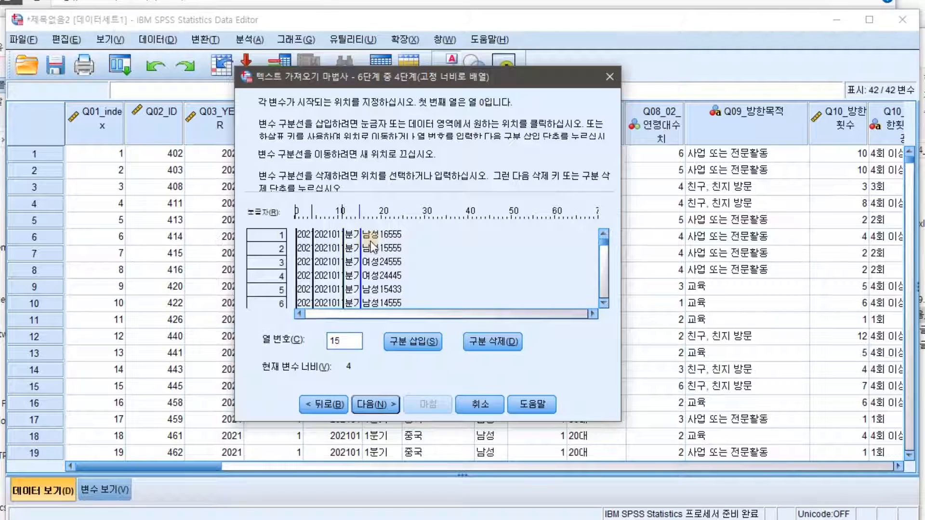
{"action": "left_click", "coordinate": [380, 241]}
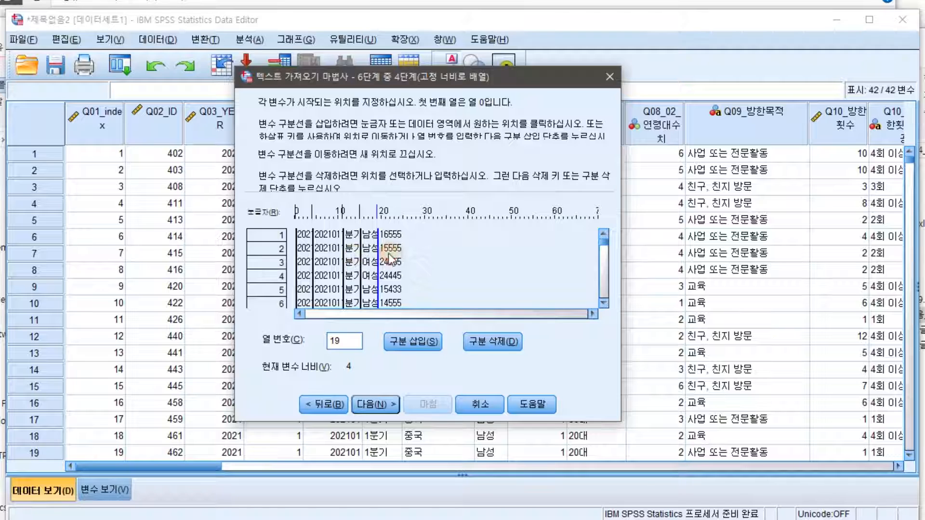
{"action": "left_click", "coordinate": [362, 240]}
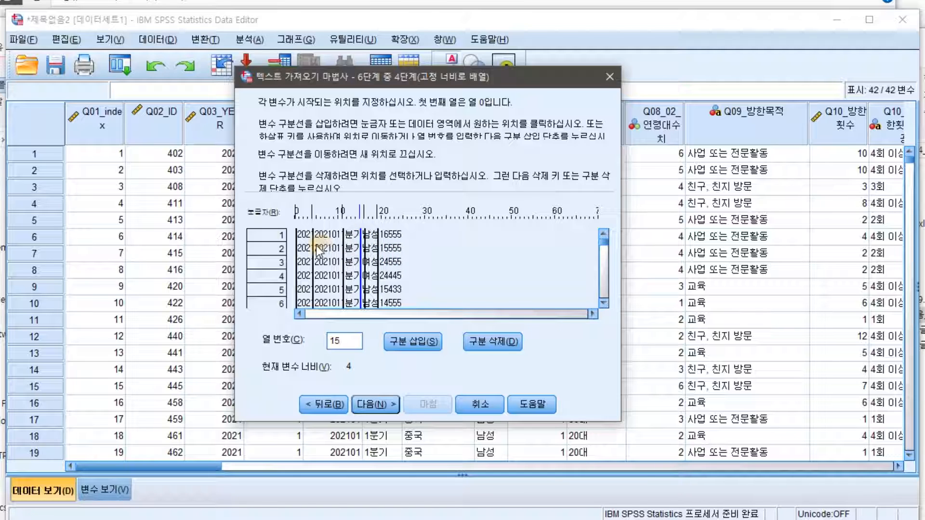
Preview the resulting variables, examine V3, which holds the Korean text, and cancel the import.
{"action": "left_click", "coordinate": [375, 404]}
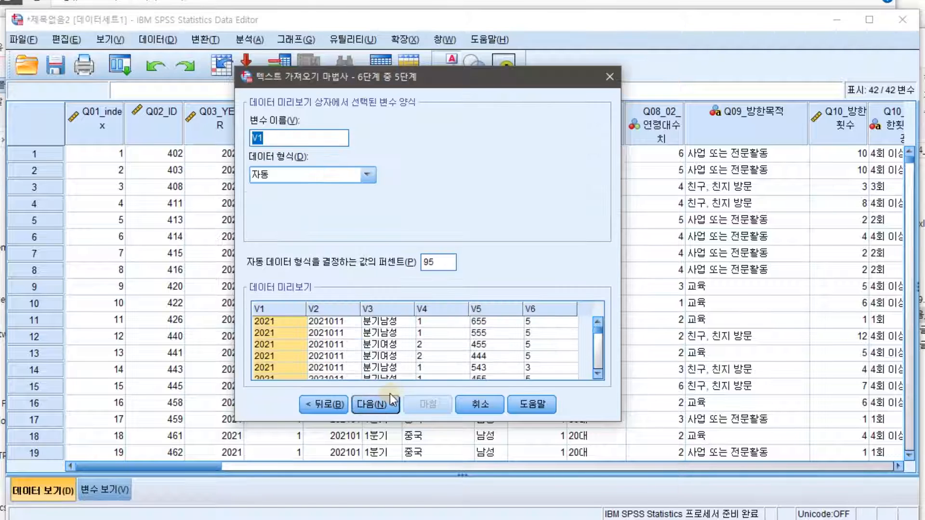
{"action": "left_click", "coordinate": [386, 342]}
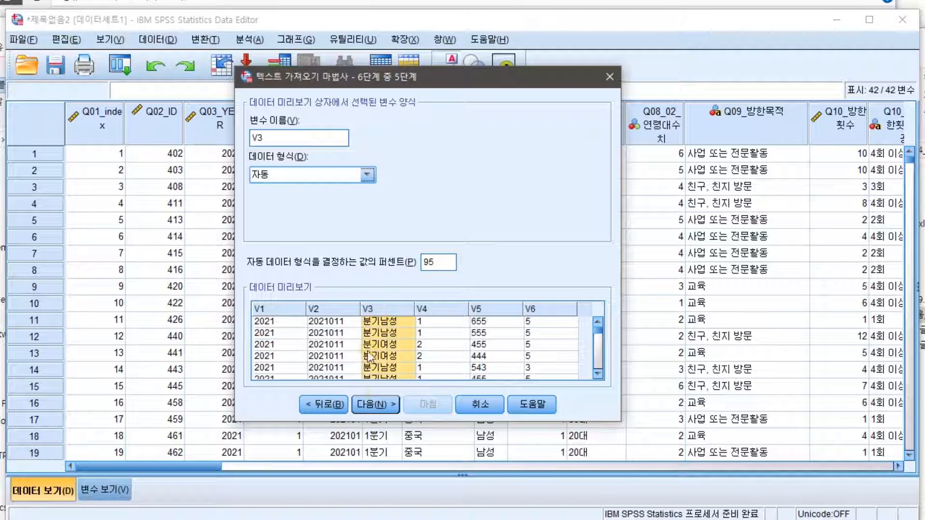
{"action": "left_click", "coordinate": [379, 404]}
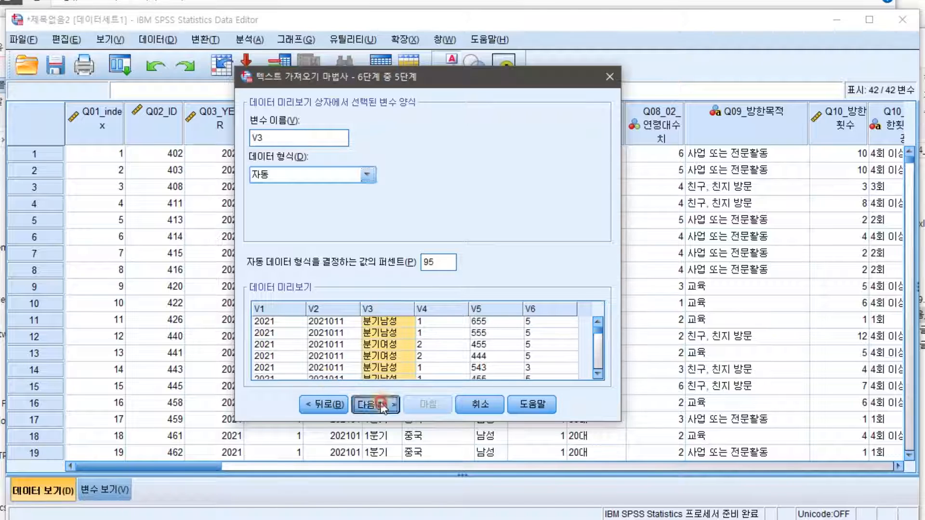
{"action": "left_click", "coordinate": [480, 403]}
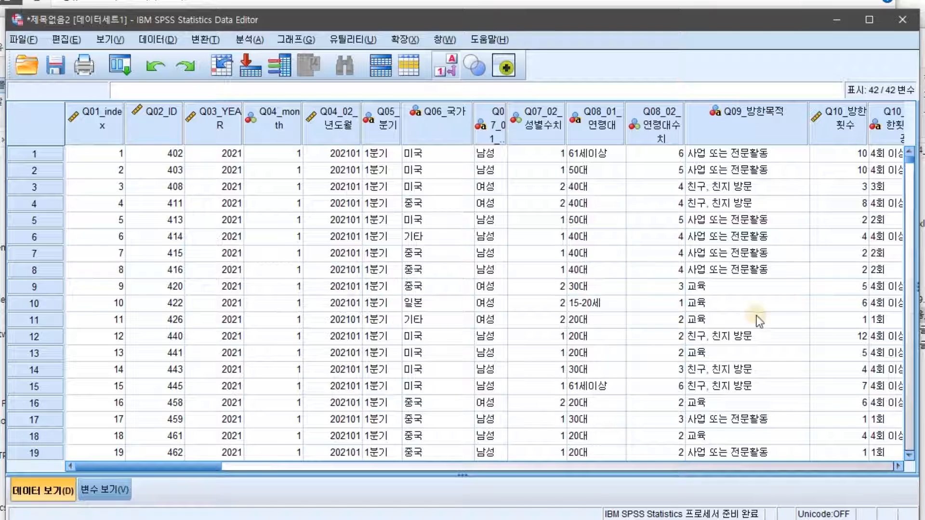
Start importing 2025_60_04_외래관광_구분자_변수명_한글없음_cp949.txt as fixed width, without header names and with all cases.
{"action": "key", "text": "alt+Tab"}
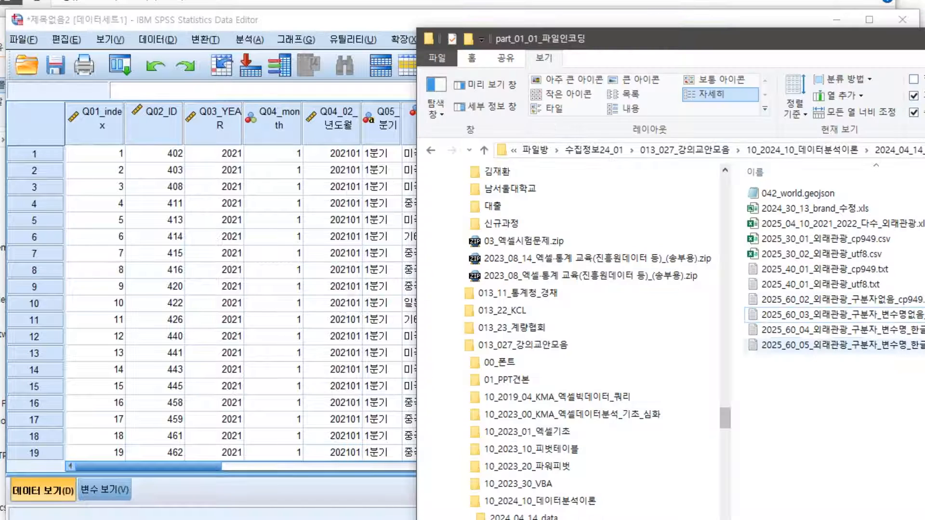
{"action": "left_click_drag", "start_coordinate": [908, 336], "coordinate": [212, 318]}
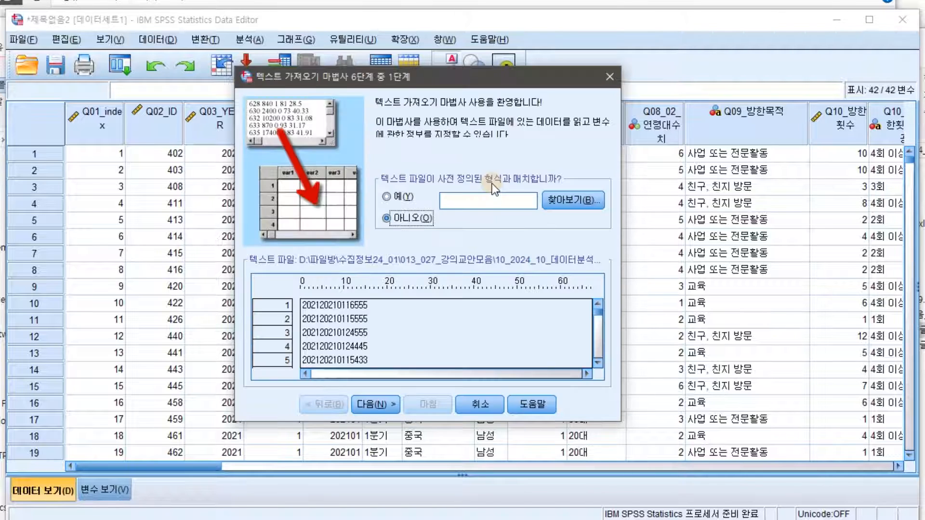
{"action": "left_click", "coordinate": [365, 400]}
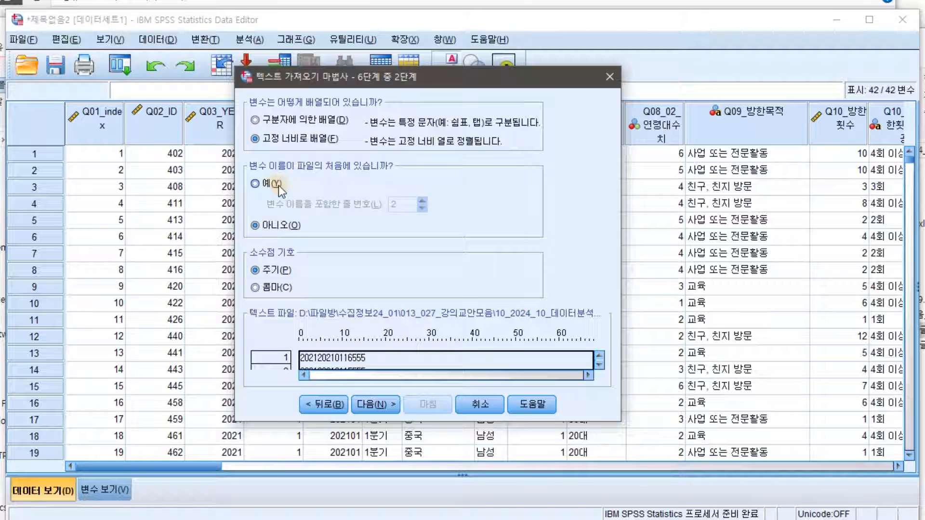
{"action": "left_click", "coordinate": [389, 408]}
{"action": "left_click", "coordinate": [371, 405]}
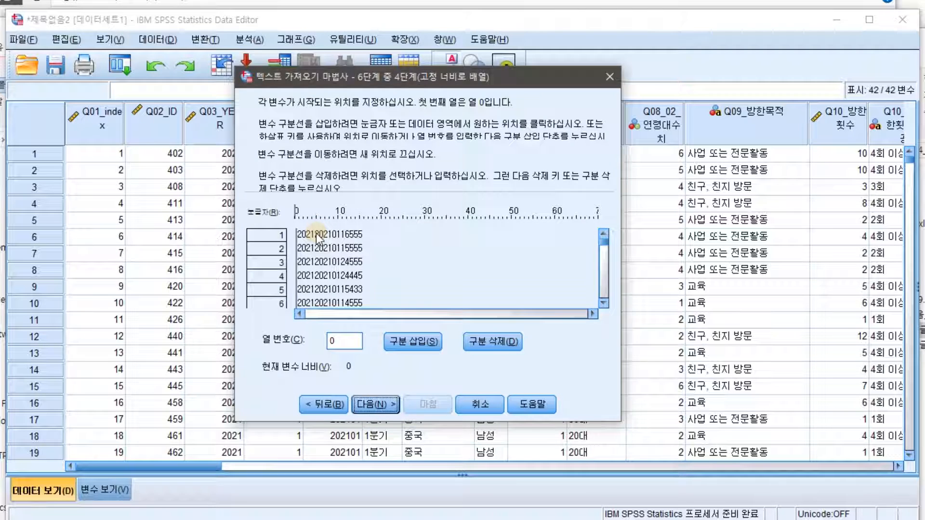
Insert variable breaks at columns 4, 10, 11, 12, 13 and 14 in the fixed-width preview.
{"action": "left_click", "coordinate": [316, 238]}
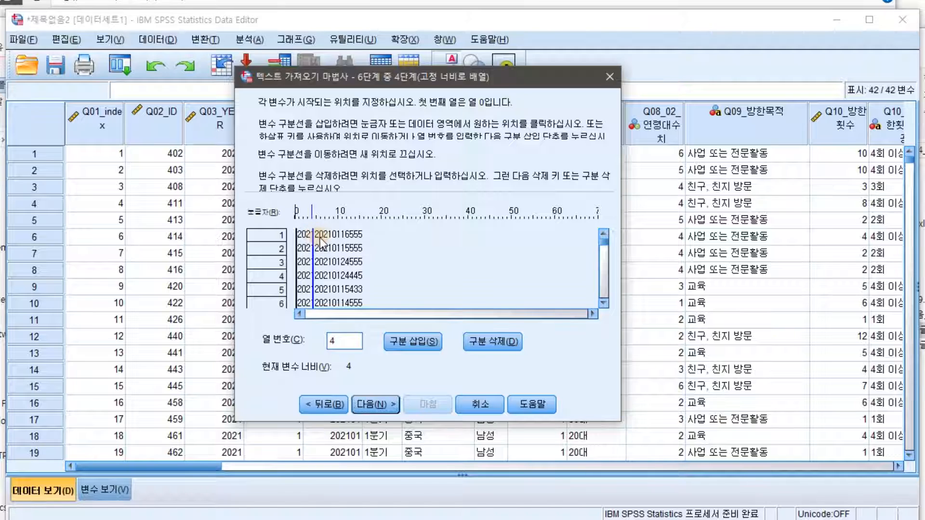
{"action": "left_click", "coordinate": [339, 238]}
{"action": "left_click", "coordinate": [343, 237]}
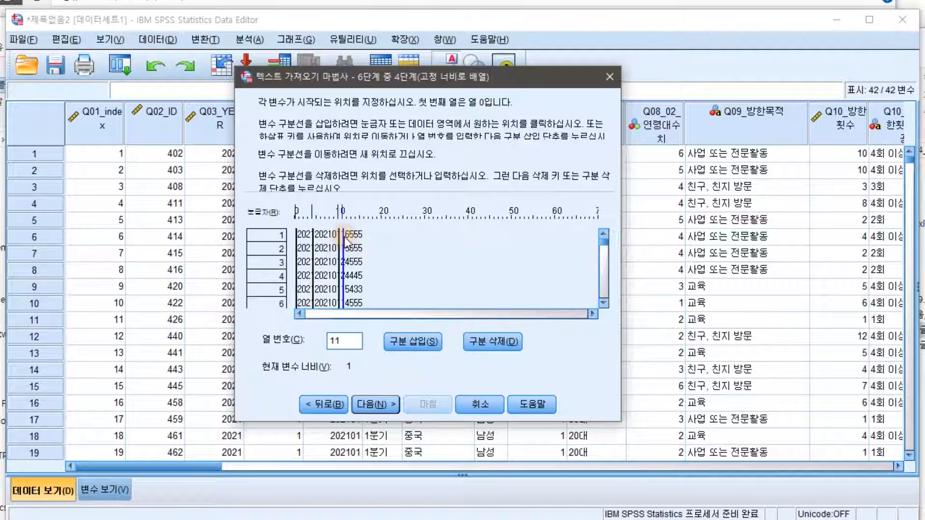
{"action": "left_click", "coordinate": [348, 238]}
{"action": "left_click", "coordinate": [352, 236]}
{"action": "left_click", "coordinate": [357, 236]}
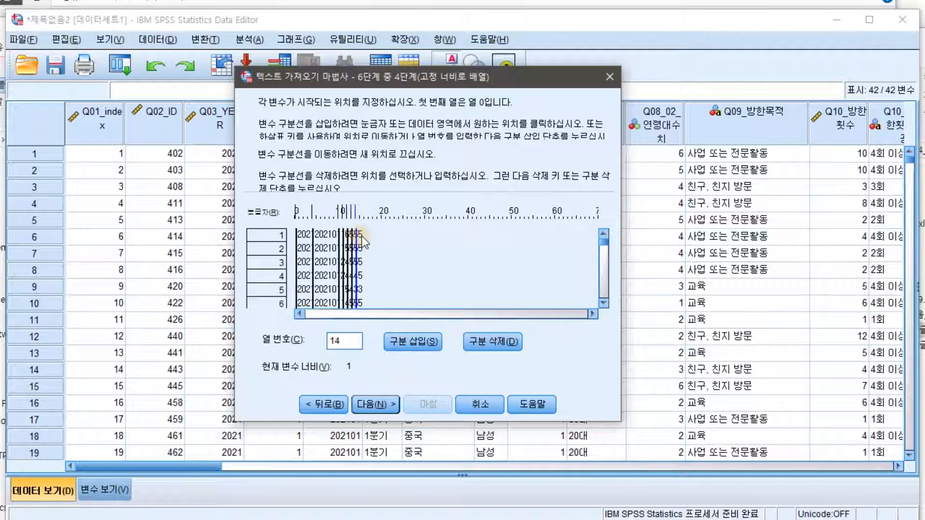
Finish the text import with the default variable names and automatic formats, and review the imported columns.
{"action": "left_click", "coordinate": [375, 405]}
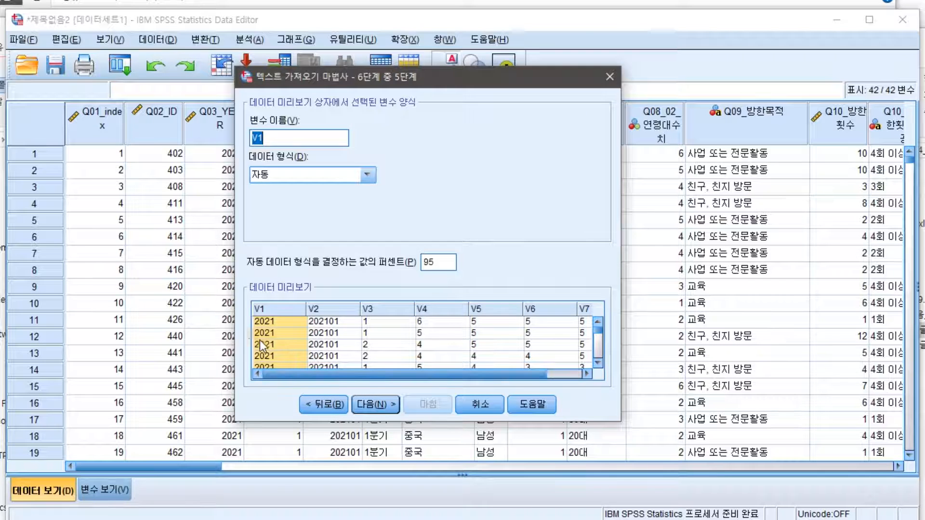
{"action": "left_click", "coordinate": [375, 404]}
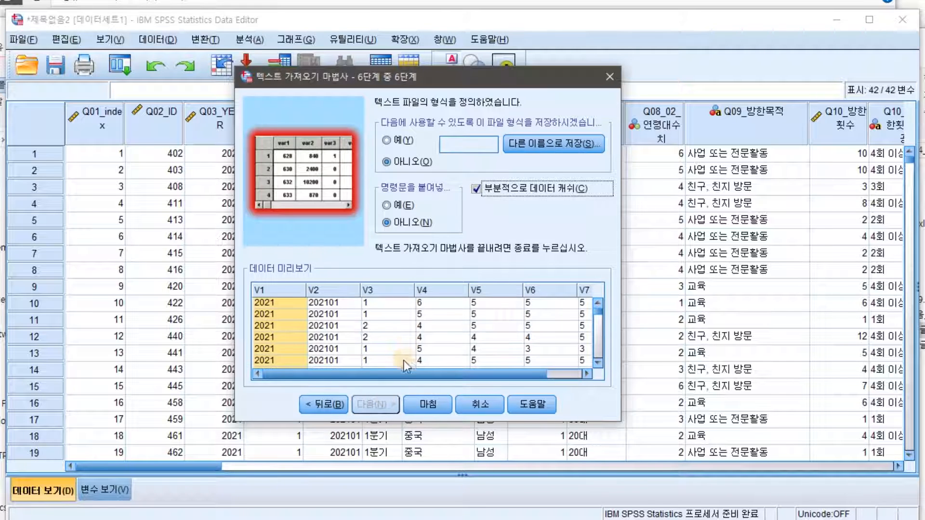
{"action": "left_click", "coordinate": [428, 405]}
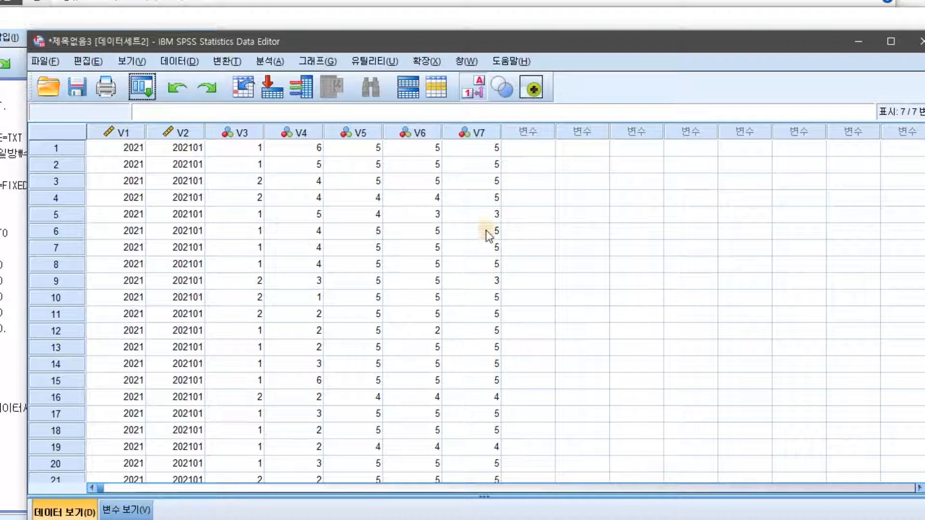
{"action": "left_click", "coordinate": [125, 132]}
{"action": "left_click", "coordinate": [183, 132]}
{"action": "left_click", "coordinate": [253, 135]}
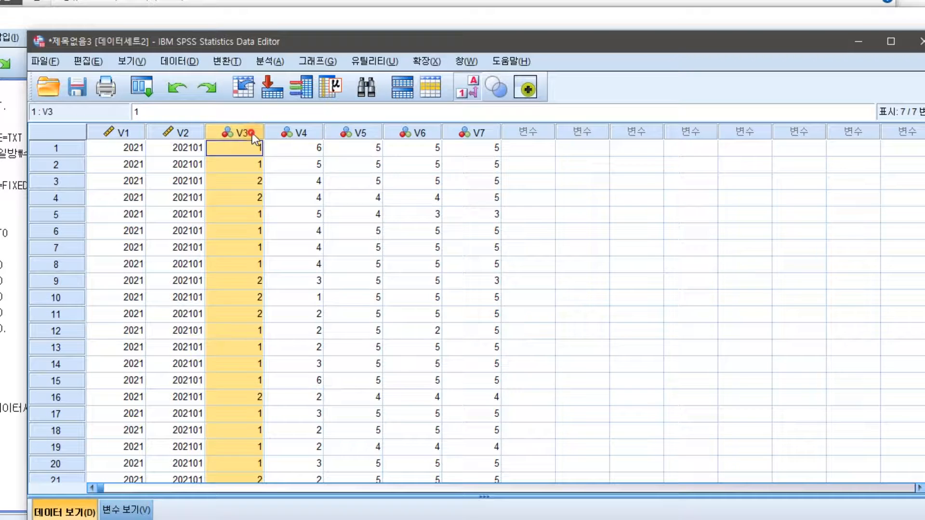
{"action": "left_click", "coordinate": [361, 134]}
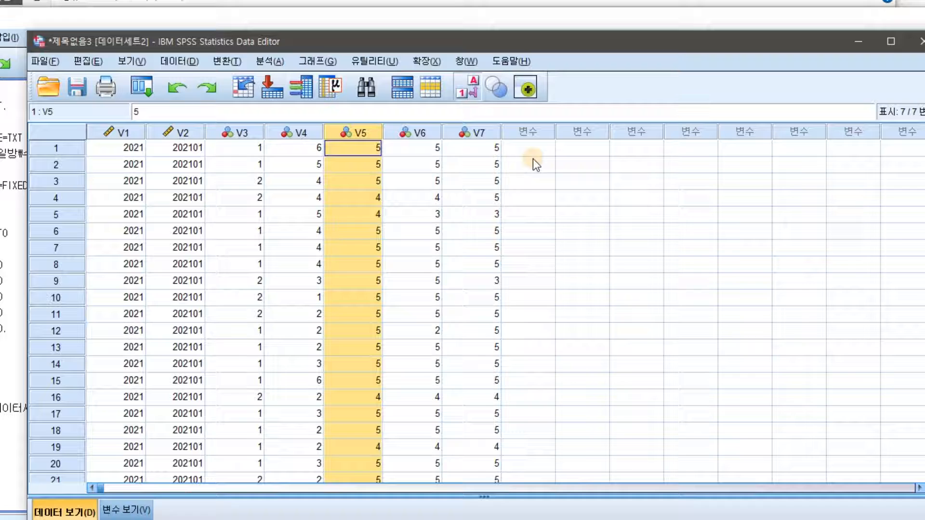
Bring the output window with the import syntax into reach and close it without saving.
{"action": "key", "text": "alt+Tab"}
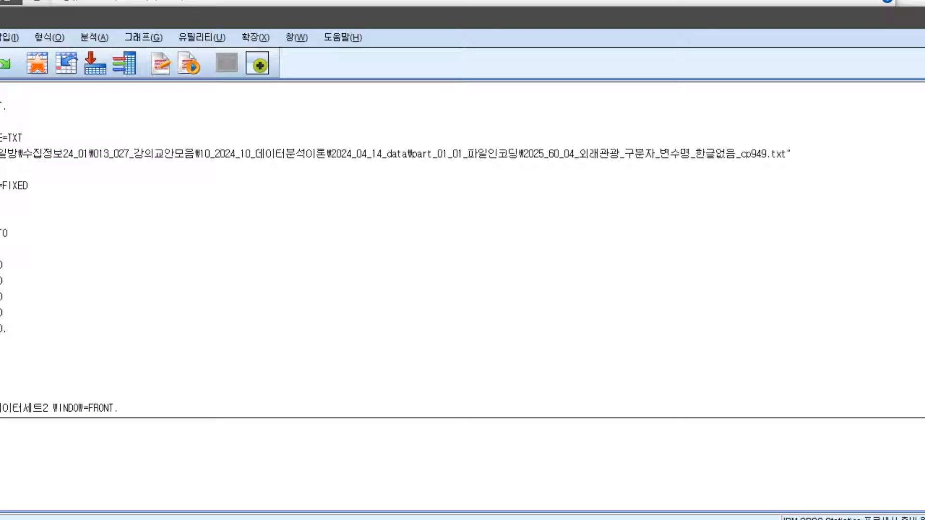
{"action": "left_click_drag", "start_coordinate": [924, 23], "coordinate": [898, 64]}
{"action": "left_click", "coordinate": [924, 59]}
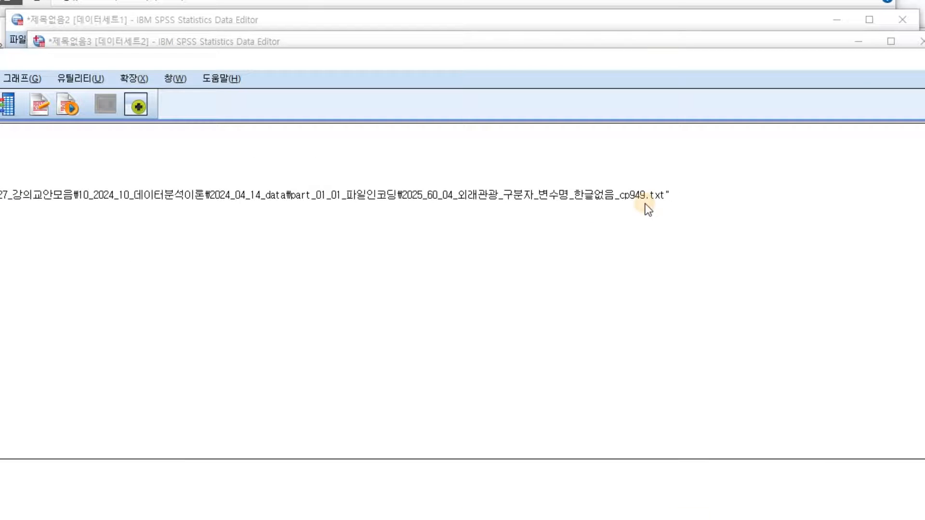
{"action": "left_click", "coordinate": [329, 338]}
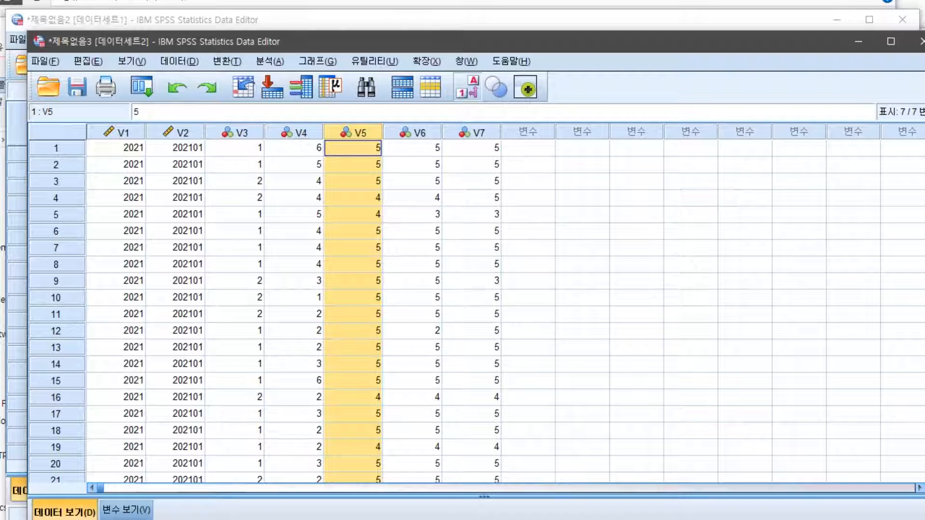
Search the SPSS Statistics 25 program folder for "stats" and launch another SPSS session.
{"action": "key", "text": "alt+Tab"}
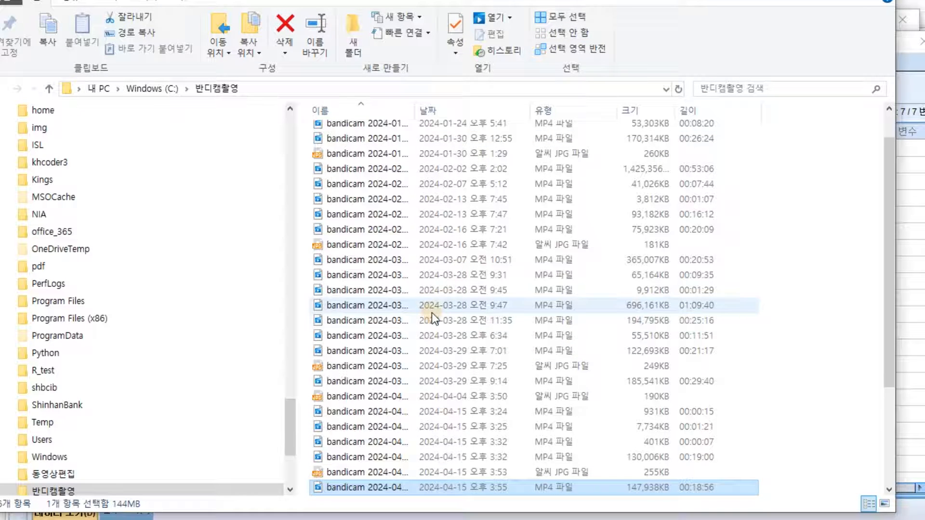
{"action": "key", "text": "alt+Tab"}
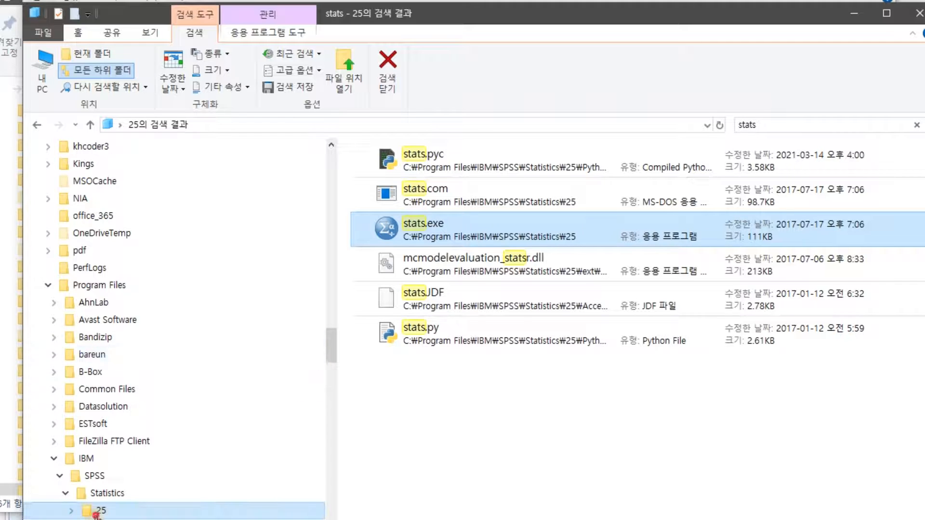
{"action": "left_click", "coordinate": [99, 512]}
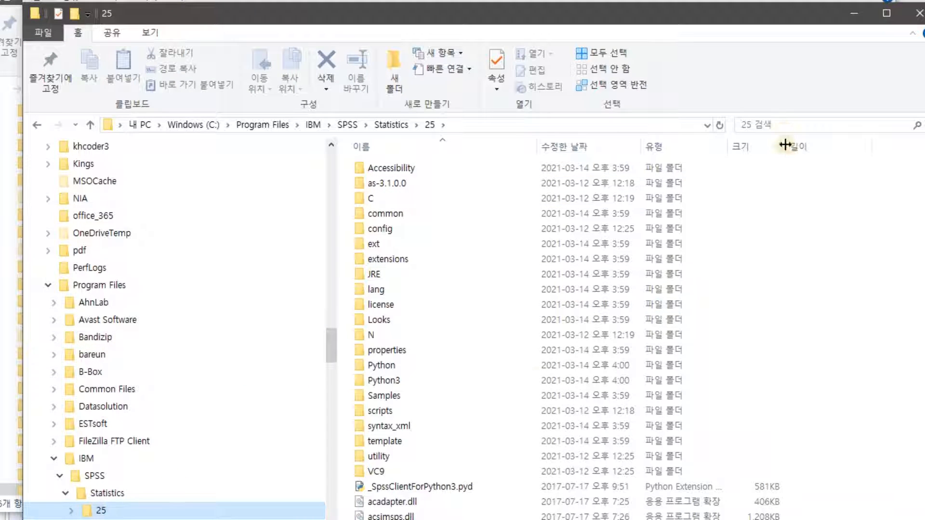
{"action": "left_click", "coordinate": [788, 124]}
{"action": "type", "text": "stats"}
{"action": "double_click", "coordinate": [385, 202]}
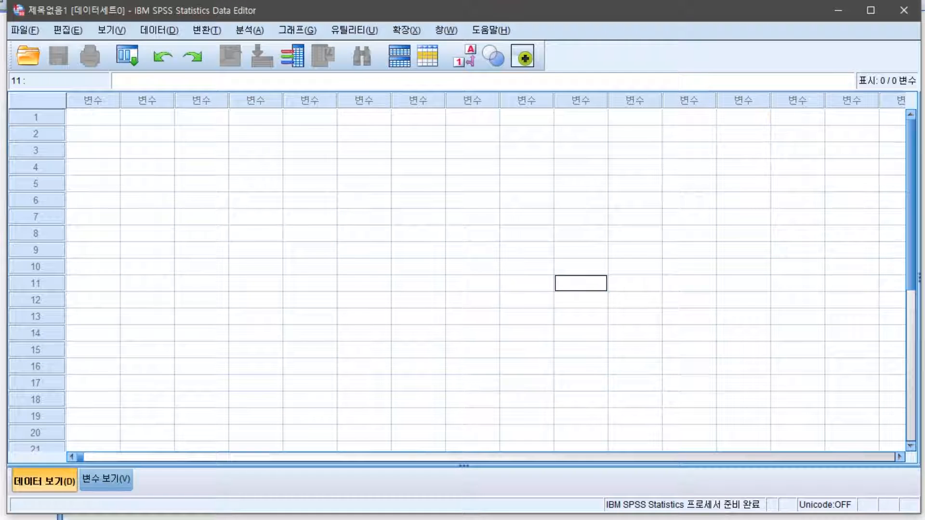
Load 2025_40_01_외래관광_cp949.txt into the text import as delimited data, with variable names on line 1 and cases starting on line 2.
{"action": "key", "text": "alt+Tab"}
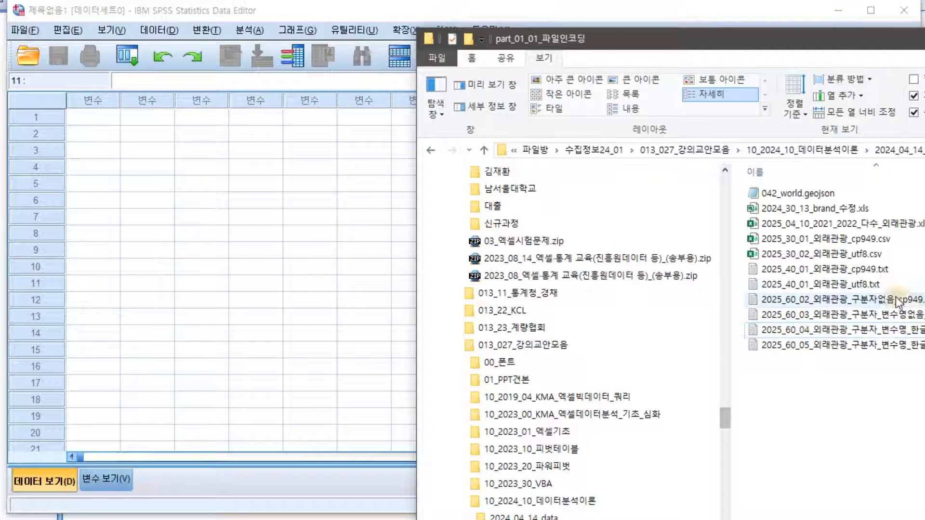
{"action": "left_click_drag", "start_coordinate": [862, 275], "coordinate": [362, 233]}
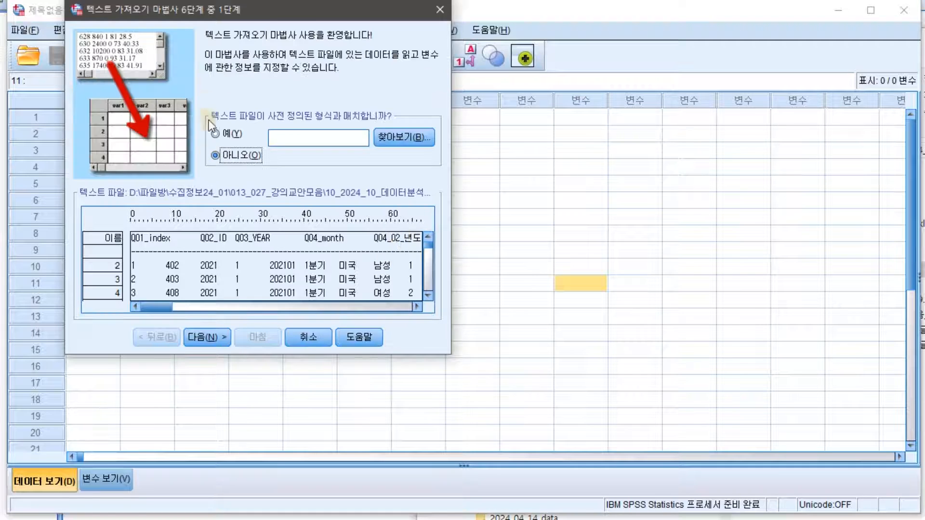
{"action": "left_click", "coordinate": [212, 339]}
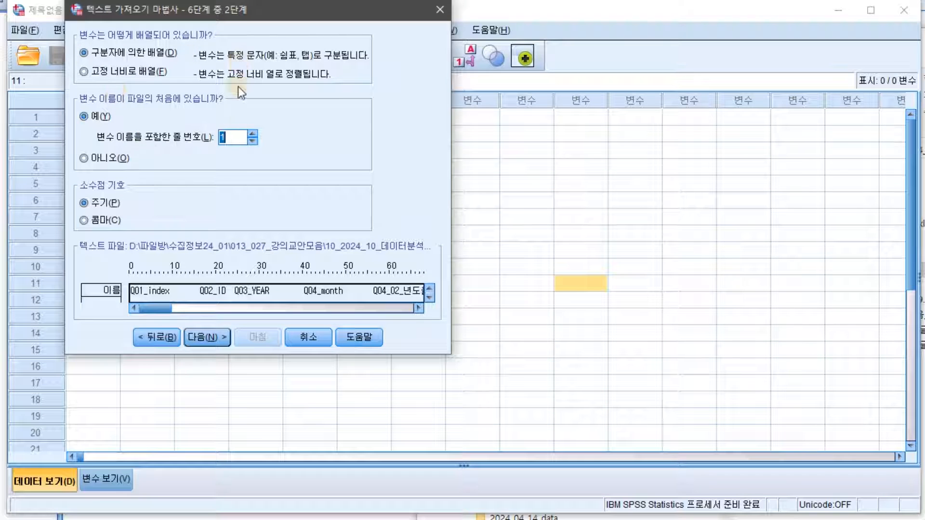
{"action": "left_click", "coordinate": [206, 338]}
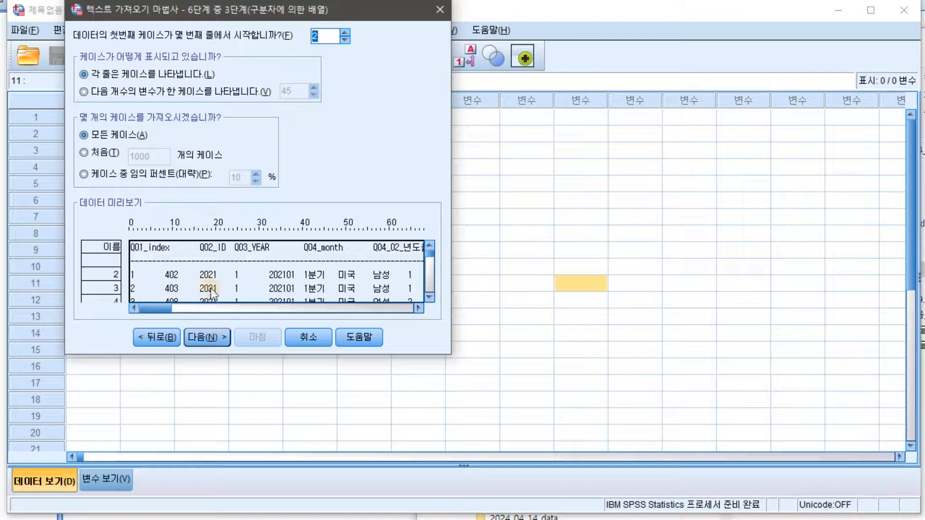
{"action": "left_click", "coordinate": [213, 338]}
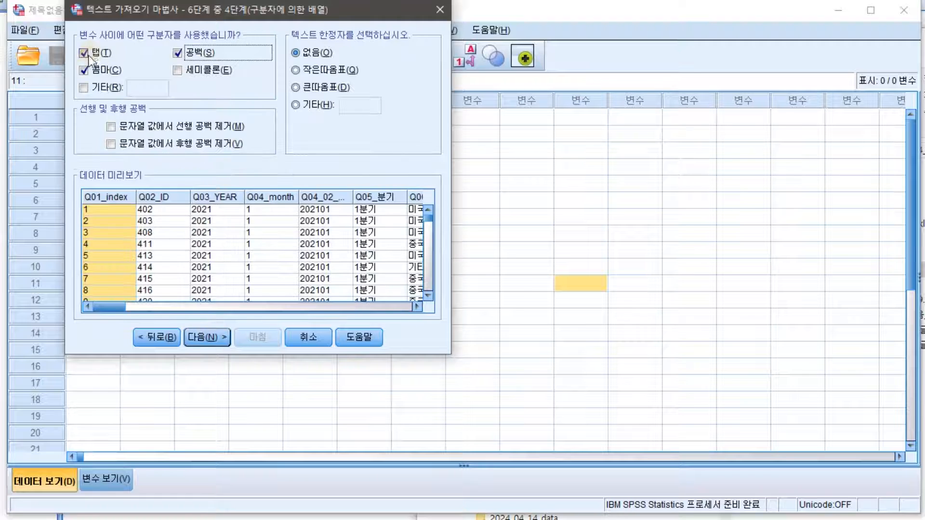
Keep tab as the only delimiter by excluding comma and space, and finish the text import with automatic data formats.
{"action": "left_click", "coordinate": [85, 68]}
{"action": "left_click", "coordinate": [187, 52]}
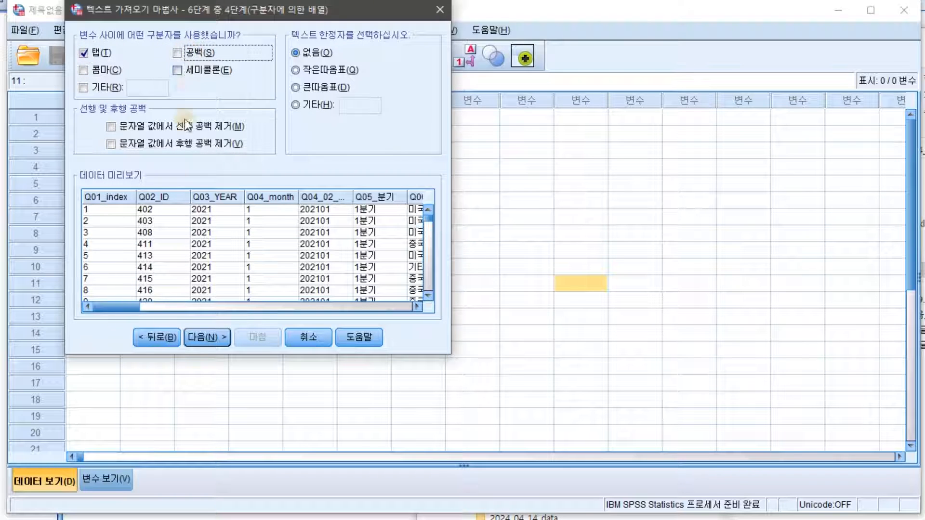
{"action": "left_click", "coordinate": [198, 338]}
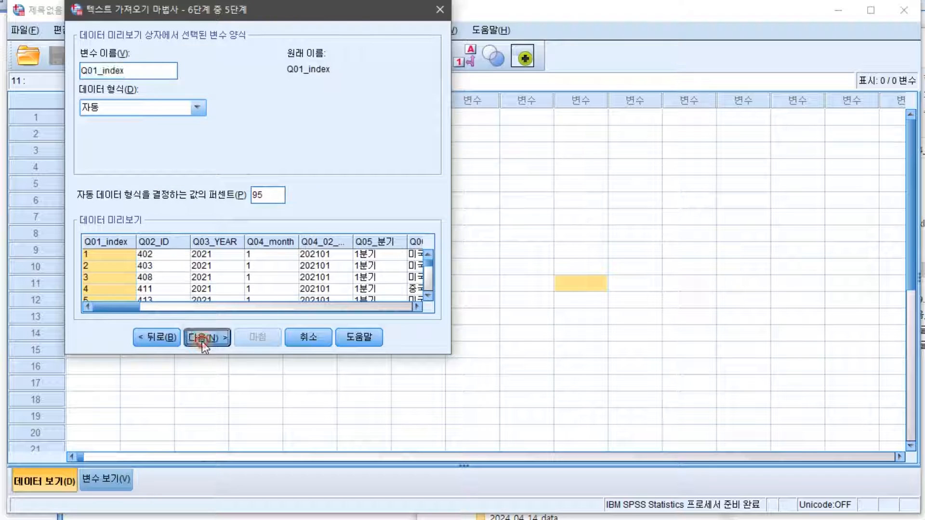
{"action": "left_click", "coordinate": [201, 338]}
{"action": "left_click", "coordinate": [244, 340]}
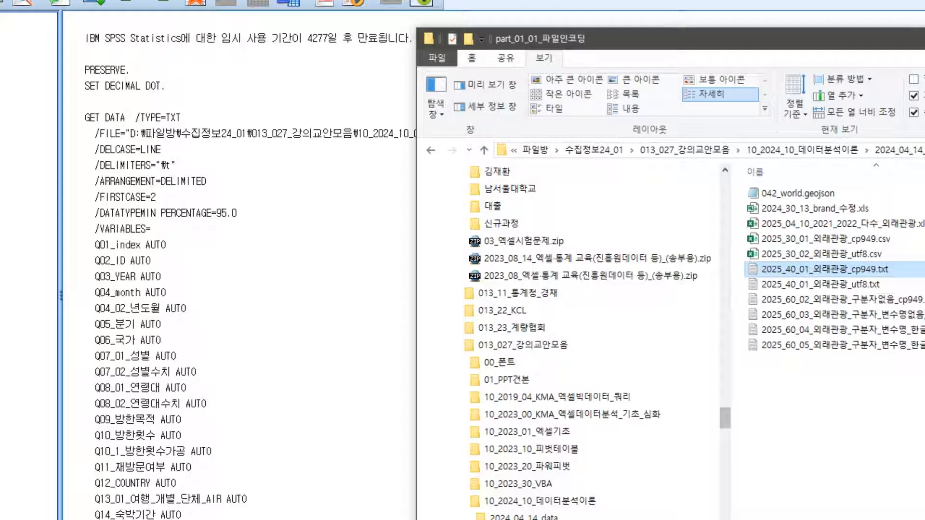
Examine the imported variables in the new dataset across the first row, from Q01_index through Q30_17.
{"action": "key", "text": "alt+Tab"}
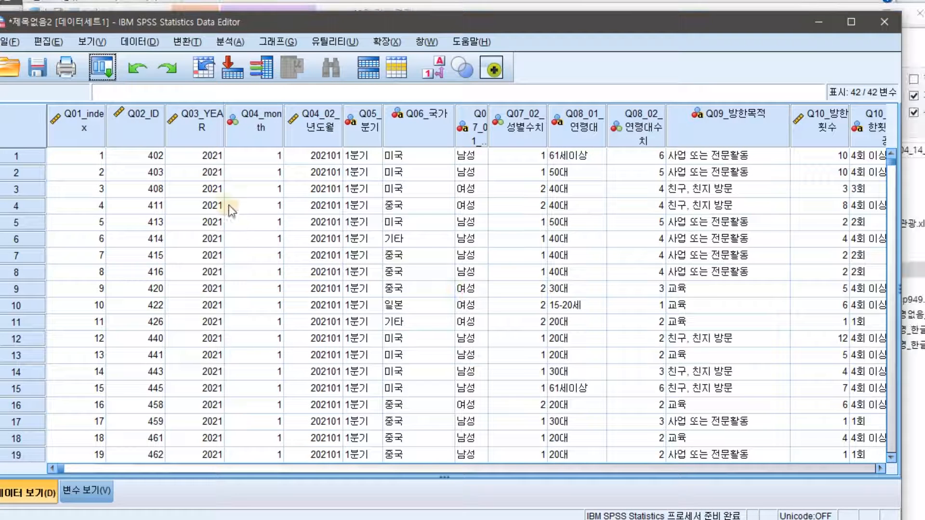
{"action": "left_click", "coordinate": [244, 205]}
{"action": "key", "text": "ctrl+Up"}
{"action": "key", "text": "Right"}
{"action": "key", "text": "Right"}
{"action": "key", "text": "Right"}
{"action": "key", "text": "Right"}
{"action": "key", "text": "Right"}
{"action": "key", "text": "Right"}
{"action": "key", "text": "Right"}
{"action": "key", "text": "Right"}
{"action": "key", "text": "Right"}
{"action": "key", "text": "Right"}
{"action": "key", "text": "Right"}
{"action": "key", "text": "Right"}
{"action": "key", "text": "Right"}
{"action": "key", "text": "Right"}
{"action": "key", "text": "Right"}
{"action": "key", "text": "Right"}
{"action": "key", "text": "Right"}
{"action": "key", "text": "Right"}
{"action": "key", "text": "Right"}
{"action": "key", "text": "Right"}
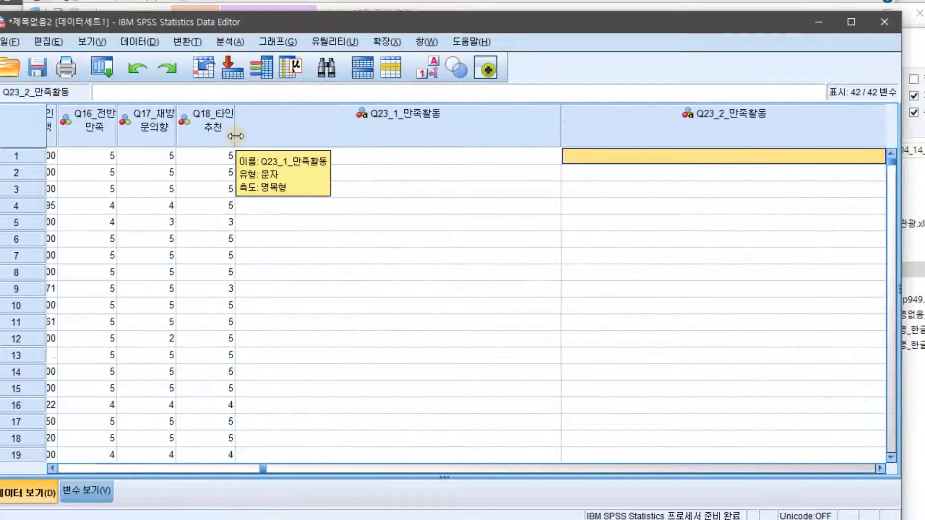
{"action": "key", "text": "Right"}
{"action": "key", "text": "Right"}
{"action": "key", "text": "Right"}
{"action": "key", "text": "Right"}
{"action": "key", "text": "Right"}
{"action": "key", "text": "Right"}
{"action": "key", "text": "Right"}
{"action": "key", "text": "Right"}
{"action": "key", "text": "Right"}
{"action": "key", "text": "Right"}
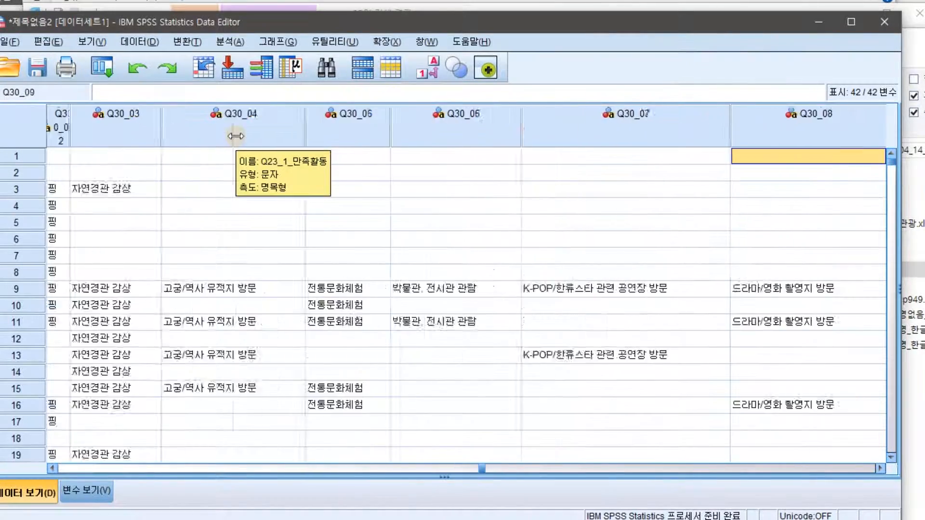
{"action": "key", "text": "Right"}
{"action": "key", "text": "Right"}
{"action": "key", "text": "Right"}
{"action": "key", "text": "Right"}
{"action": "key", "text": "Right"}
{"action": "key", "text": "Right"}
{"action": "key", "text": "Right"}
{"action": "key", "text": "Right"}
{"action": "key", "text": "Right"}
{"action": "key", "text": "Right"}
{"action": "key", "text": "Right"}
{"action": "key", "text": "Right"}
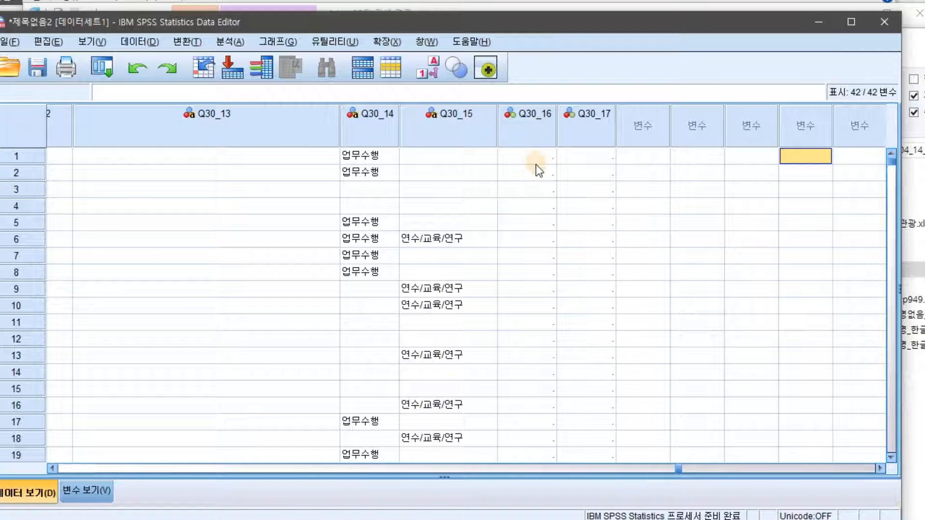
Check the Q30_16 and Q30_17 columns and return to Q01_index in the first case.
{"action": "left_click", "coordinate": [536, 124]}
{"action": "left_click", "coordinate": [596, 131]}
{"action": "key", "text": "Left"}
{"action": "key", "text": "Left"}
{"action": "key", "text": "Left"}
{"action": "key", "text": "Left"}
{"action": "key", "text": "Left"}
{"action": "key", "text": "Left"}
{"action": "key", "text": "Left"}
{"action": "key", "text": "Left"}
{"action": "key", "text": "Left"}
{"action": "key", "text": "Left"}
{"action": "key", "text": "Left"}
{"action": "key", "text": "Left"}
{"action": "key", "text": "Left"}
{"action": "key", "text": "Left"}
{"action": "key", "text": "Left"}
{"action": "key", "text": "Left"}
{"action": "key", "text": "Left"}
{"action": "key", "text": "Left"}
{"action": "key", "text": "Left"}
{"action": "key", "text": "Left"}
{"action": "key", "text": "Left"}
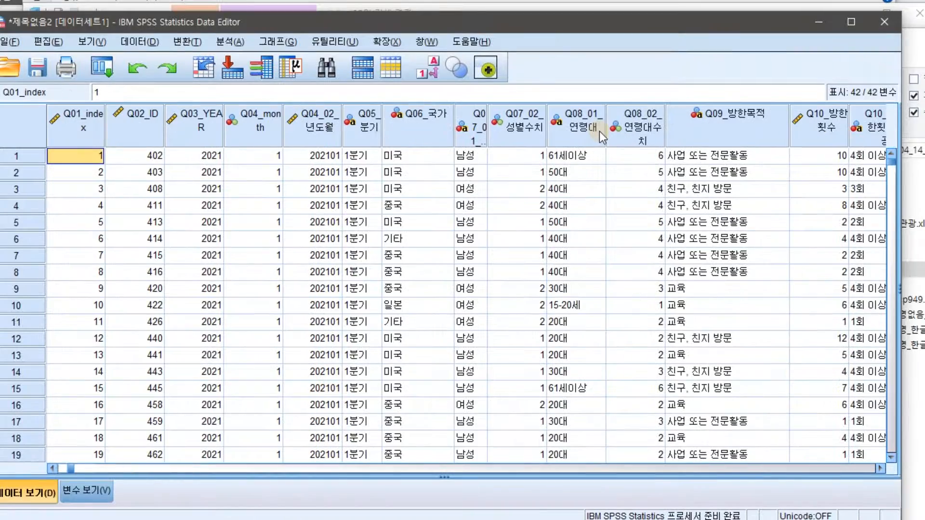
Review the columns from Q01_index to Q30_06 once more for their variable types and Korean text, and return to the first variable.
{"action": "key", "text": "Right"}
{"action": "key", "text": "Right"}
{"action": "key", "text": "Right"}
{"action": "key", "text": "Right"}
{"action": "key", "text": "Right"}
{"action": "key", "text": "Right"}
{"action": "key", "text": "Right"}
{"action": "key", "text": "Right"}
{"action": "key", "text": "Right"}
{"action": "key", "text": "Right"}
{"action": "key", "text": "Right"}
{"action": "key", "text": "Right"}
{"action": "key", "text": "Right"}
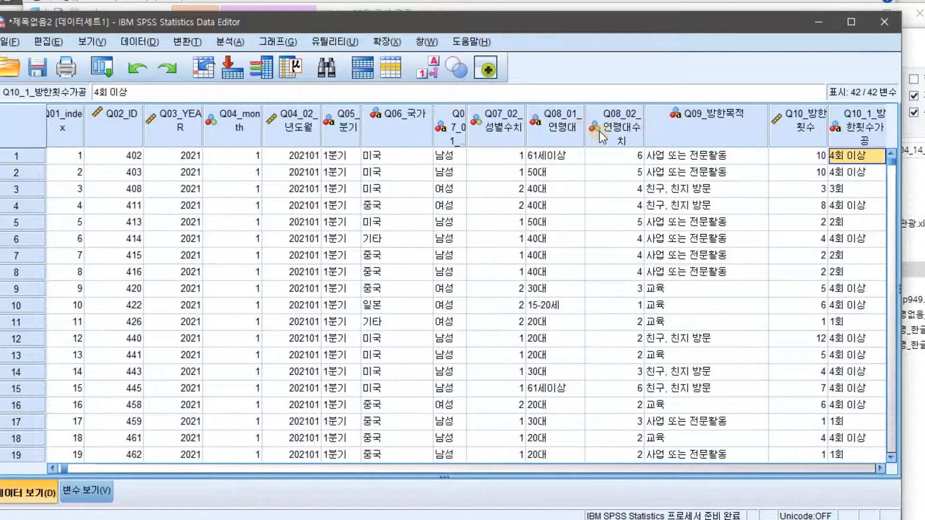
{"action": "key", "text": "Right"}
{"action": "key", "text": "Right"}
{"action": "key", "text": "Right"}
{"action": "key", "text": "Right"}
{"action": "key", "text": "Right"}
{"action": "key", "text": "Right"}
{"action": "key", "text": "Right"}
{"action": "key", "text": "Right"}
{"action": "key", "text": "Right"}
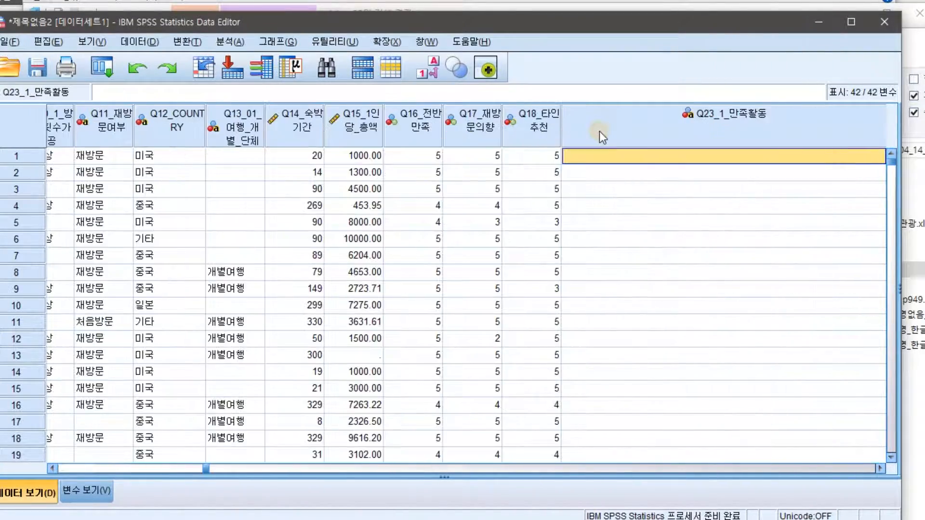
{"action": "key", "text": "Right"}
{"action": "key", "text": "Right"}
{"action": "key", "text": "Right"}
{"action": "key", "text": "Right"}
{"action": "key", "text": "Right"}
{"action": "key", "text": "Right"}
{"action": "key", "text": "Right"}
{"action": "key", "text": "Right"}
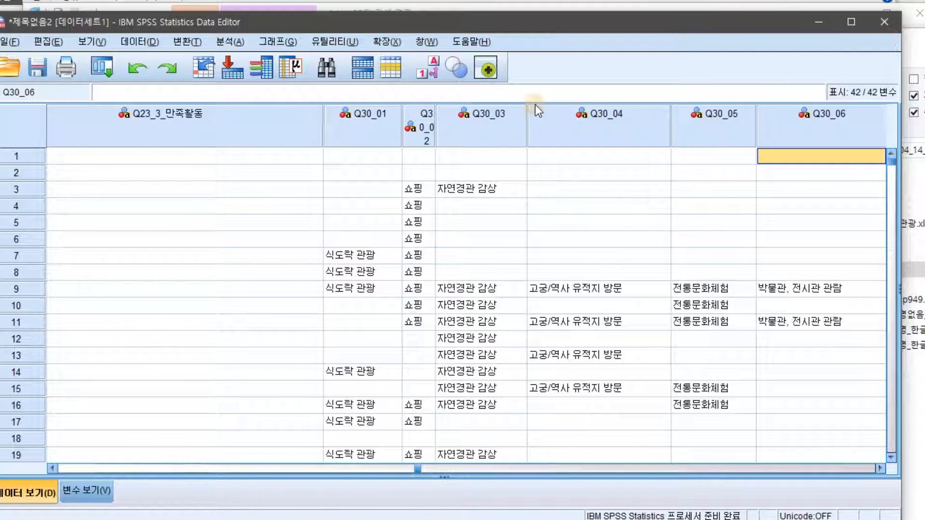
{"action": "key", "text": "Left"}
{"action": "key", "text": "Left"}
{"action": "key", "text": "Left"}
{"action": "key", "text": "Left"}
{"action": "key", "text": "Left"}
{"action": "key", "text": "Left"}
{"action": "key", "text": "Left"}
{"action": "key", "text": "Left"}
{"action": "key", "text": "Left"}
{"action": "key", "text": "Left"}
{"action": "key", "text": "Left"}
{"action": "key", "text": "Left"}
{"action": "key", "text": "Left"}
{"action": "key", "text": "Left"}
{"action": "key", "text": "Left"}
{"action": "key", "text": "Left"}
{"action": "key", "text": "Left"}
{"action": "key", "text": "Left"}
{"action": "key", "text": "Left"}
{"action": "key", "text": "Left"}
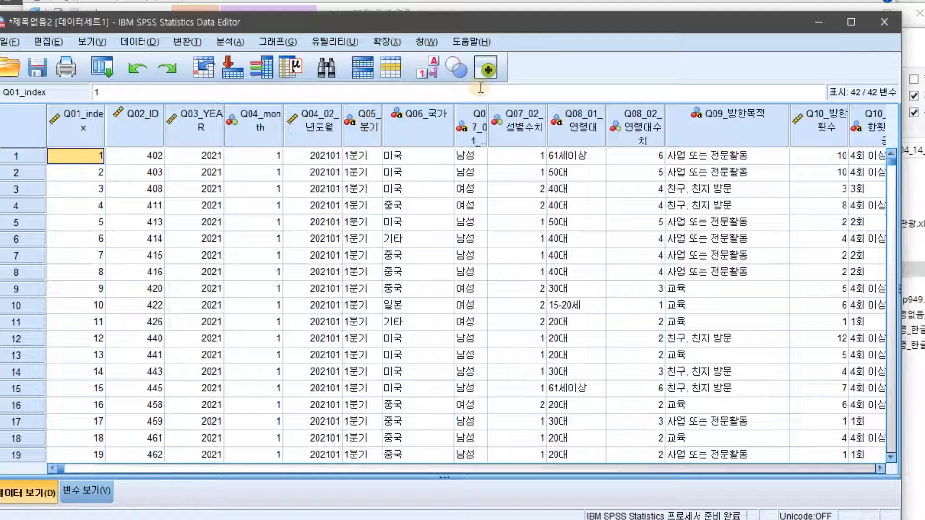
Create a new empty data file and glance at its variable definitions before returning to the data grid.
{"action": "left_click_drag", "start_coordinate": [504, 27], "coordinate": [521, 23]}
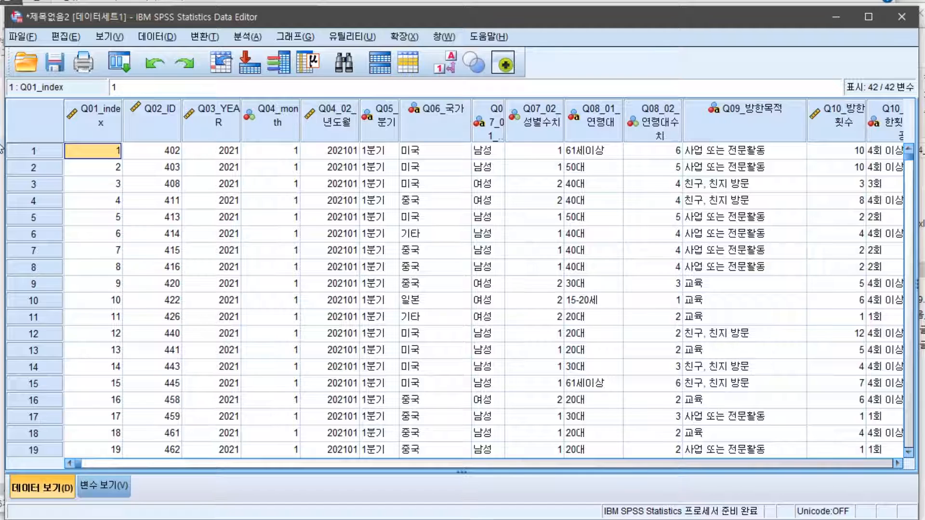
{"action": "left_click", "coordinate": [28, 38]}
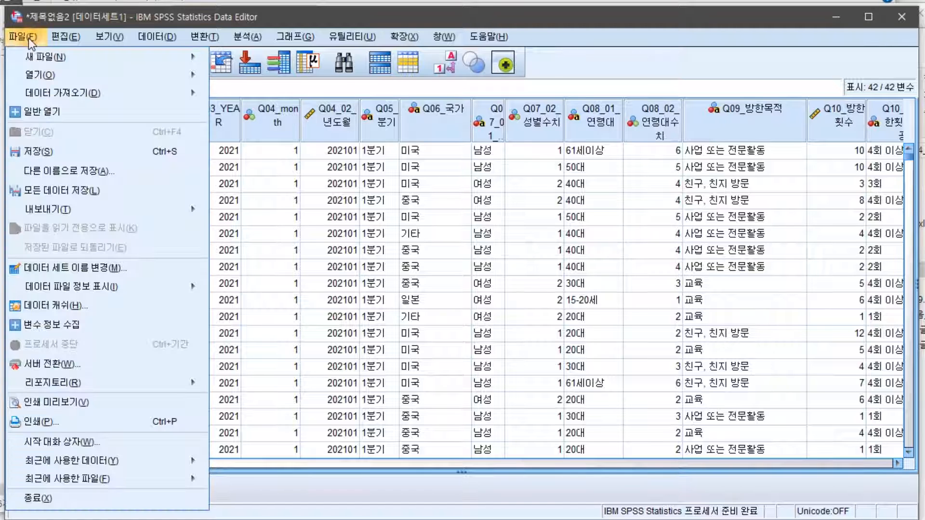
{"action": "mouse_move", "coordinate": [46, 56]}
{"action": "left_click", "coordinate": [217, 59]}
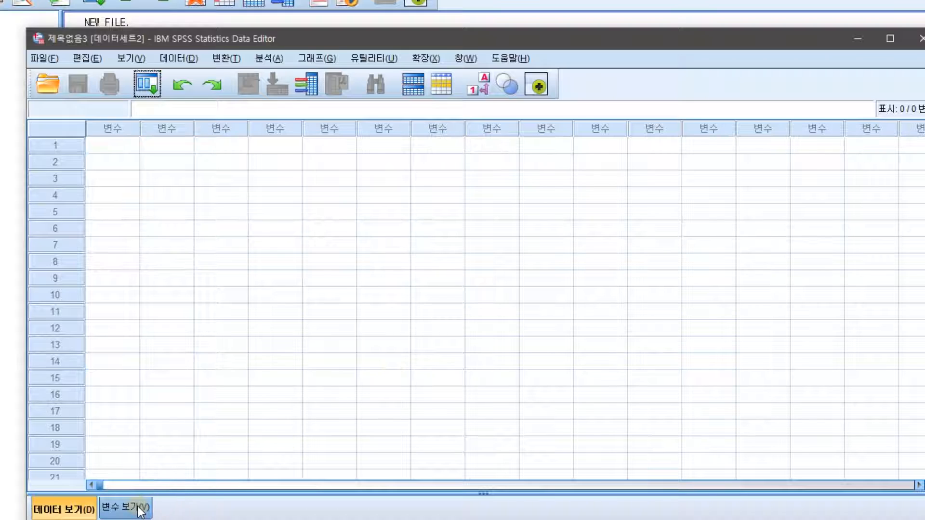
{"action": "left_click", "coordinate": [140, 510]}
{"action": "left_click", "coordinate": [86, 510]}
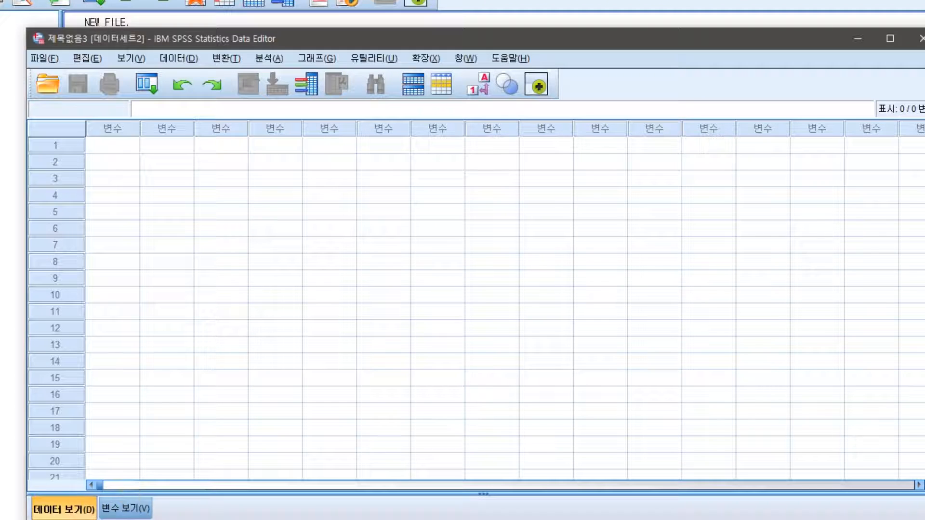
Open 2025_40_01_외래관광_cp949.txt in Notepad, copy its entire contents, and get the text window out of the way.
{"action": "key", "text": "alt+Tab"}
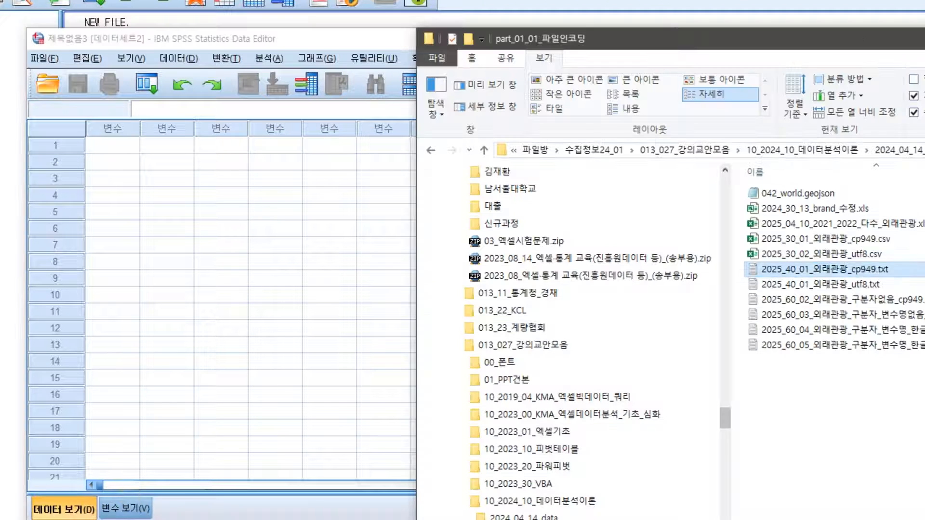
{"action": "double_click", "coordinate": [835, 270]}
{"action": "left_click", "coordinate": [416, 197]}
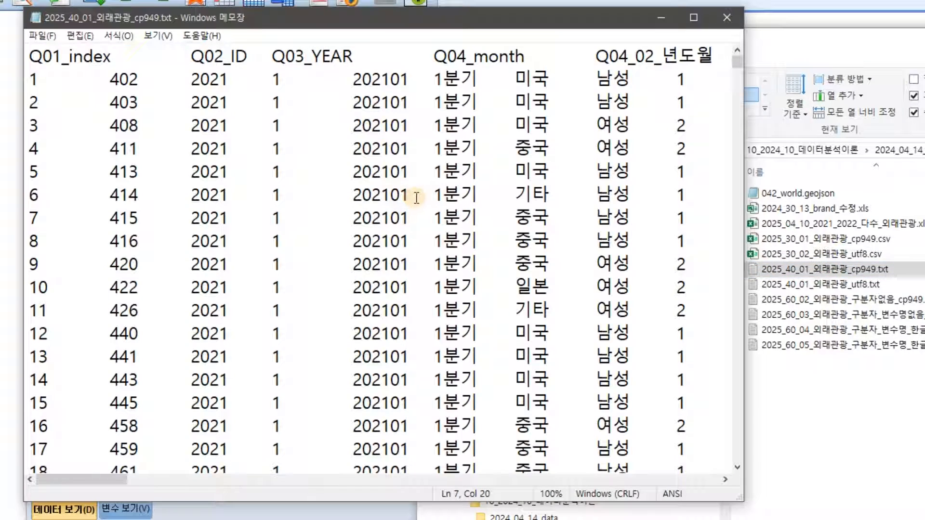
{"action": "key", "text": "ctrl+a"}
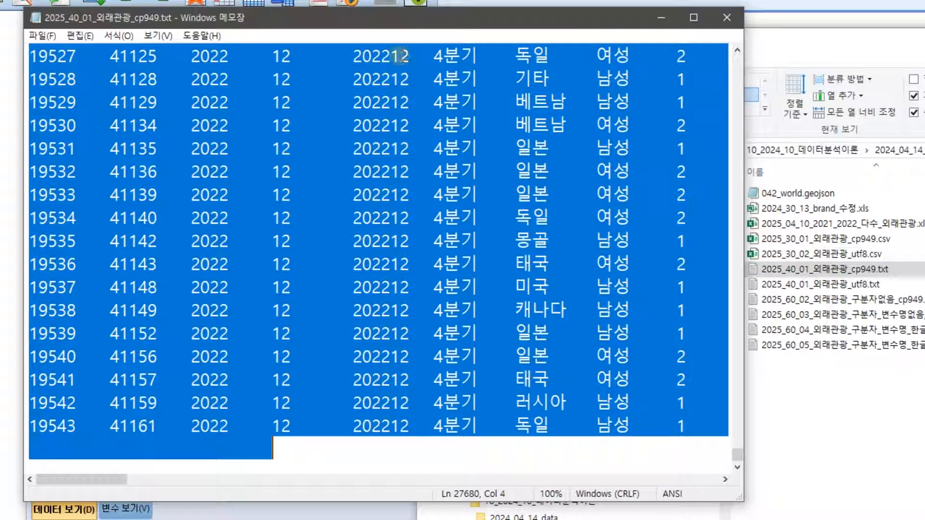
{"action": "left_click_drag", "start_coordinate": [360, 19], "coordinate": [860, 140]}
Paste the copied survey text with variable names into the empty dataset, starting at the first cell.
{"action": "left_click", "coordinate": [122, 148]}
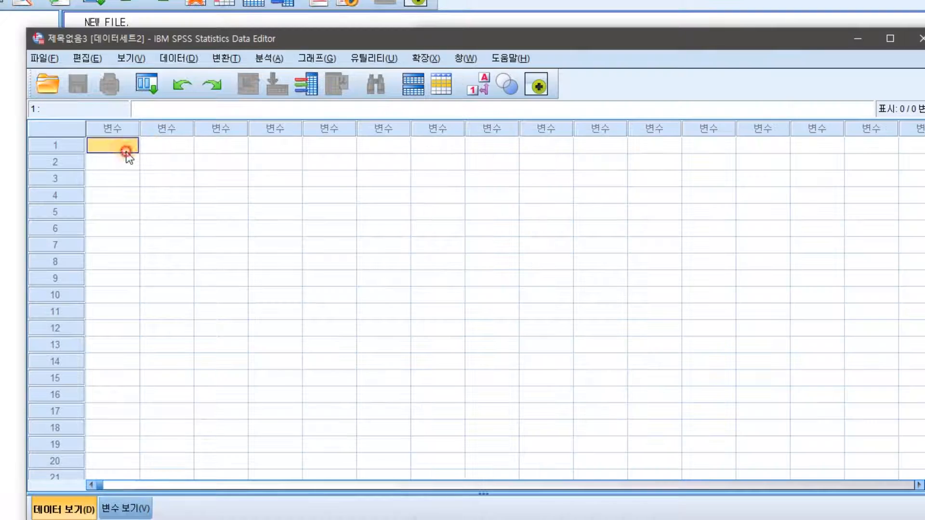
{"action": "right_click", "coordinate": [115, 148]}
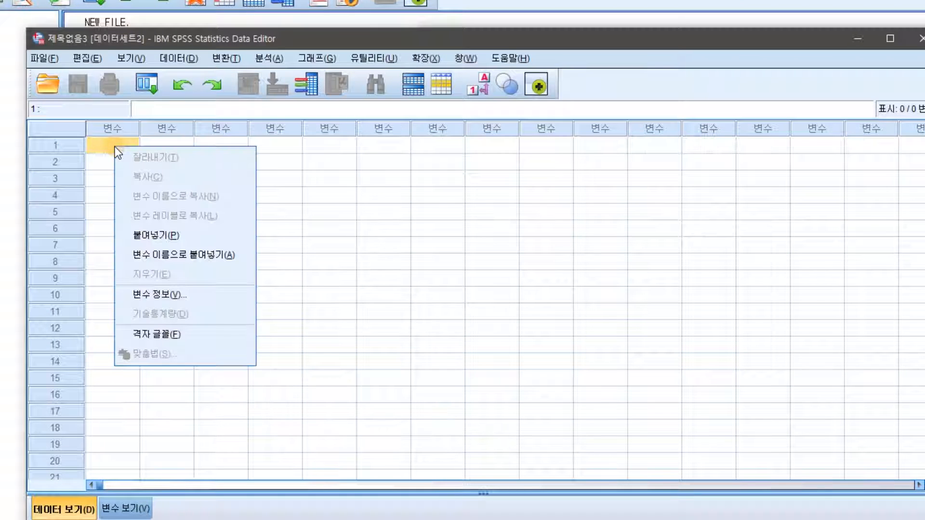
{"action": "left_click", "coordinate": [164, 256]}
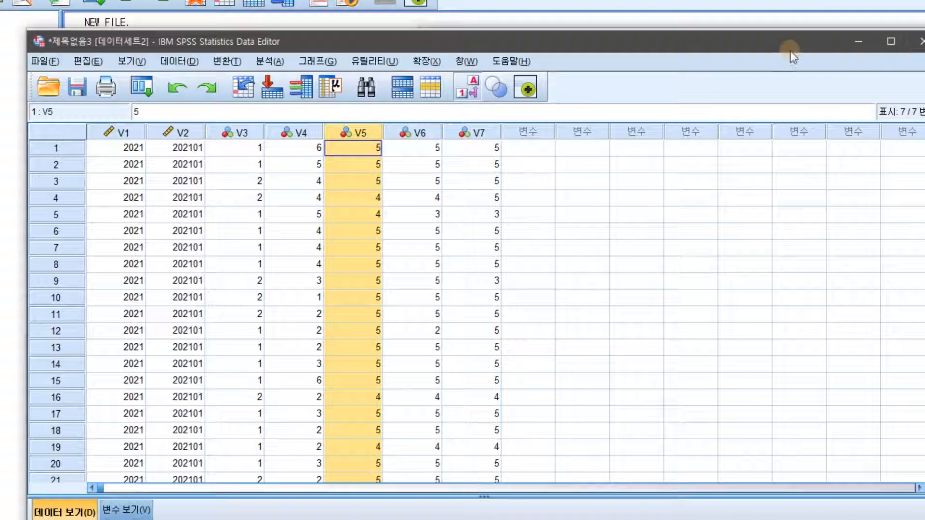
Move the dataset window holding V1 to V7 aside and close it without saving the changes.
{"action": "left_click_drag", "start_coordinate": [793, 50], "coordinate": [659, 60]}
{"action": "left_click", "coordinate": [783, 50]}
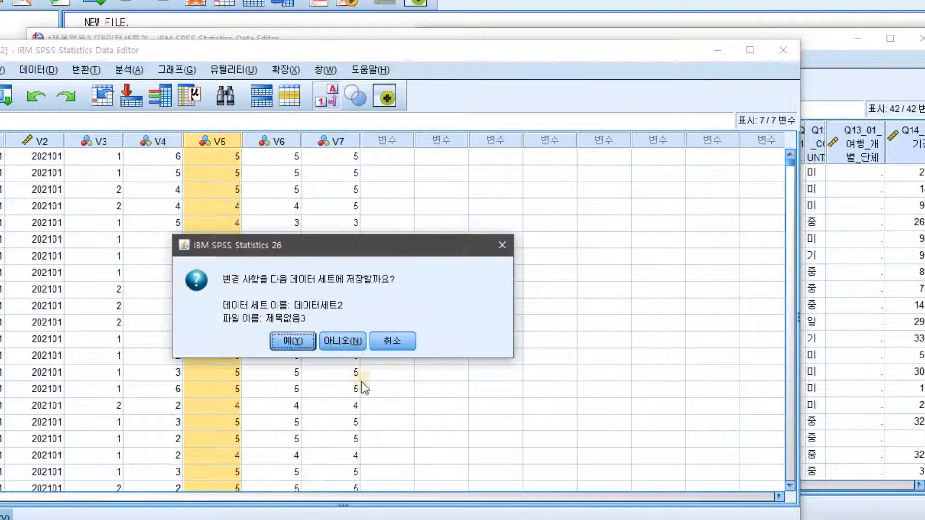
{"action": "left_click", "coordinate": [349, 340]}
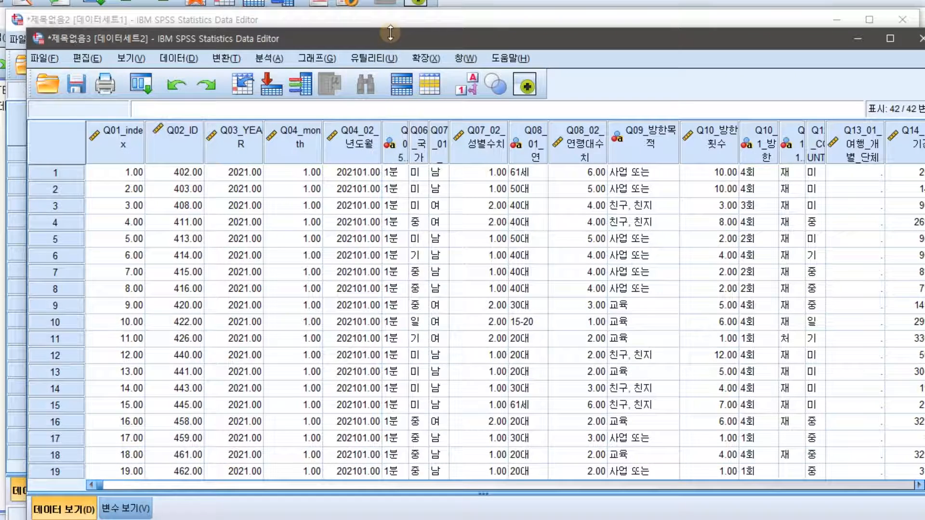
Inspect the wizard-imported dataset at its last variable and last case, check Q30_16 and Q30_17, and return to the first cell.
{"action": "left_click_drag", "start_coordinate": [390, 37], "coordinate": [384, 519]}
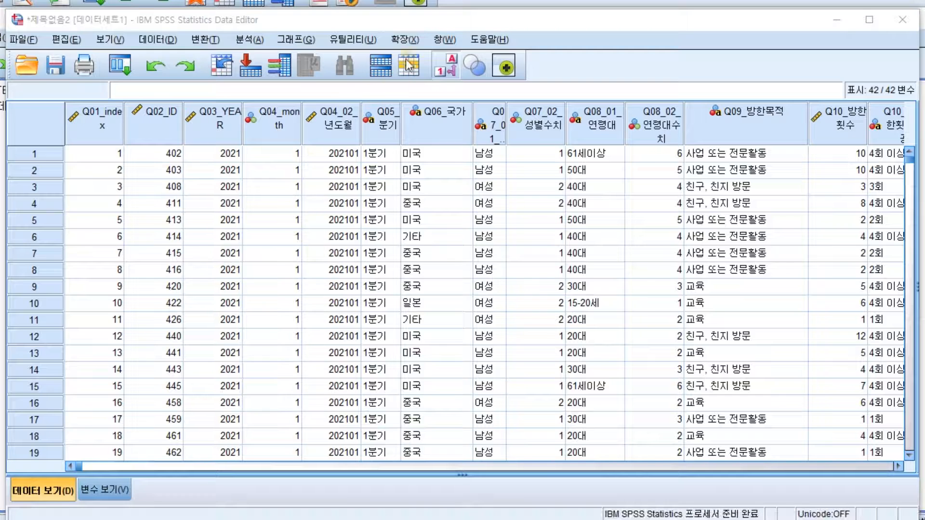
{"action": "left_click", "coordinate": [370, 188]}
{"action": "left_click", "coordinate": [433, 186]}
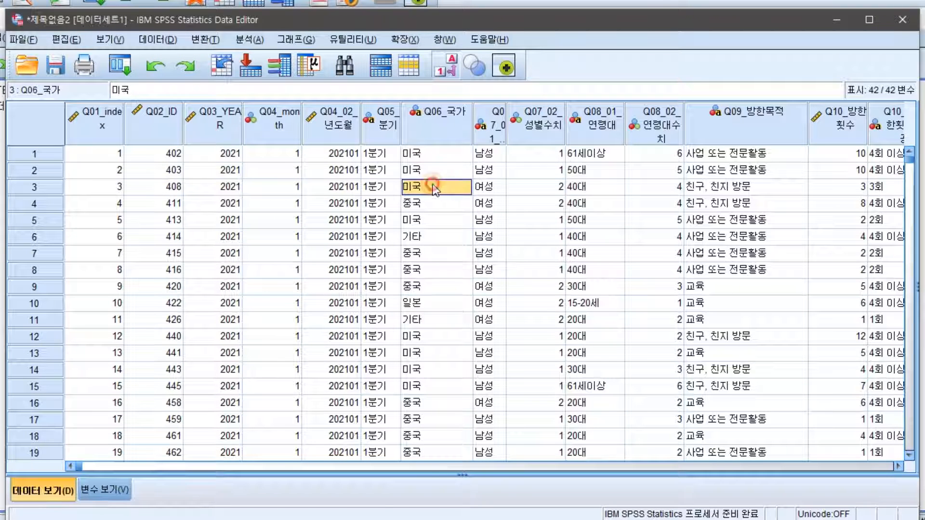
{"action": "key", "text": "ctrl+Right"}
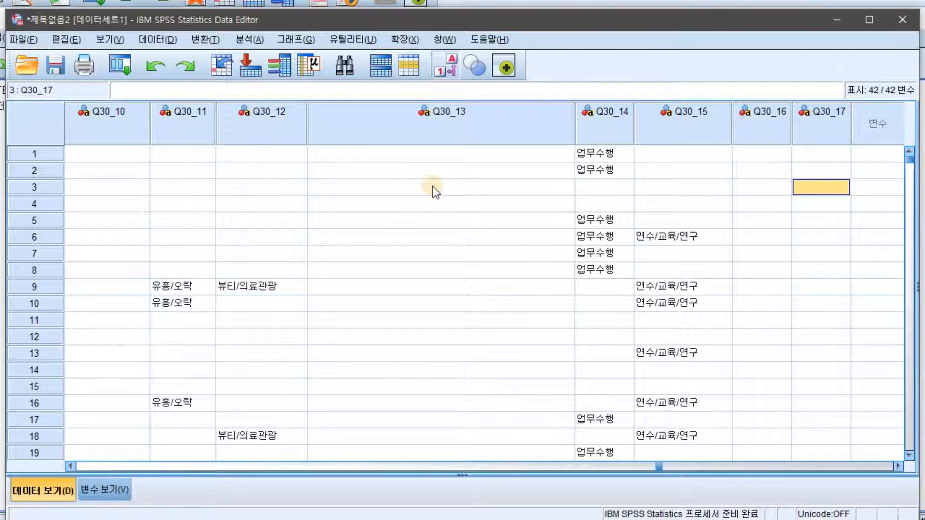
{"action": "key", "text": "ctrl+Down"}
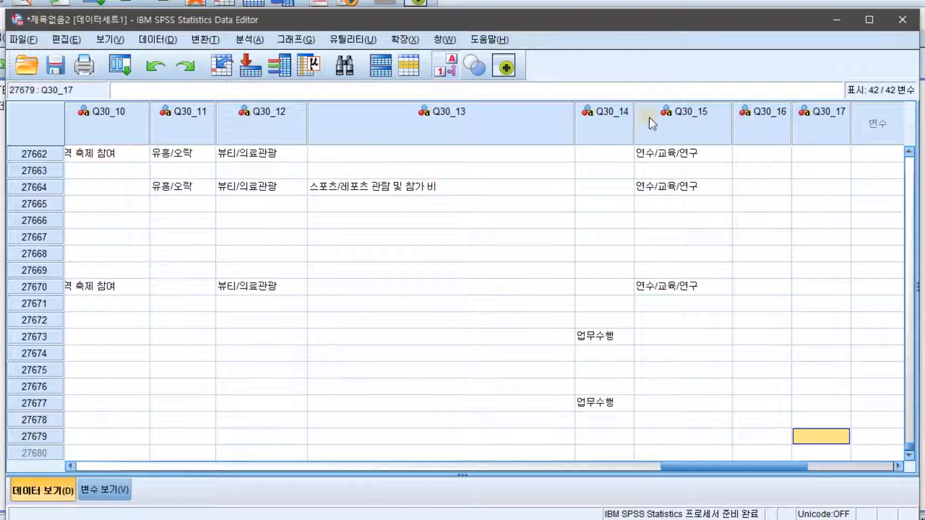
{"action": "left_click", "coordinate": [773, 132]}
{"action": "left_click", "coordinate": [819, 129]}
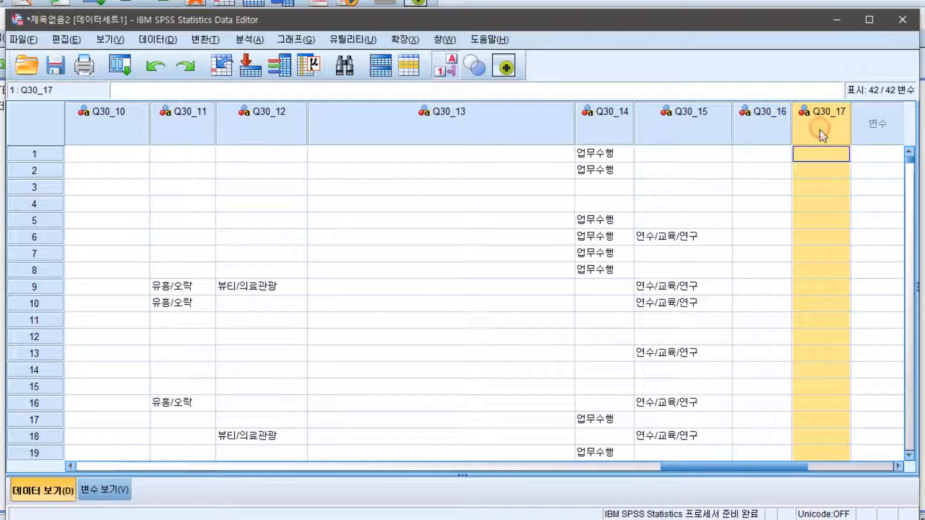
{"action": "left_click", "coordinate": [784, 375]}
{"action": "key", "text": "ctrl+Home"}
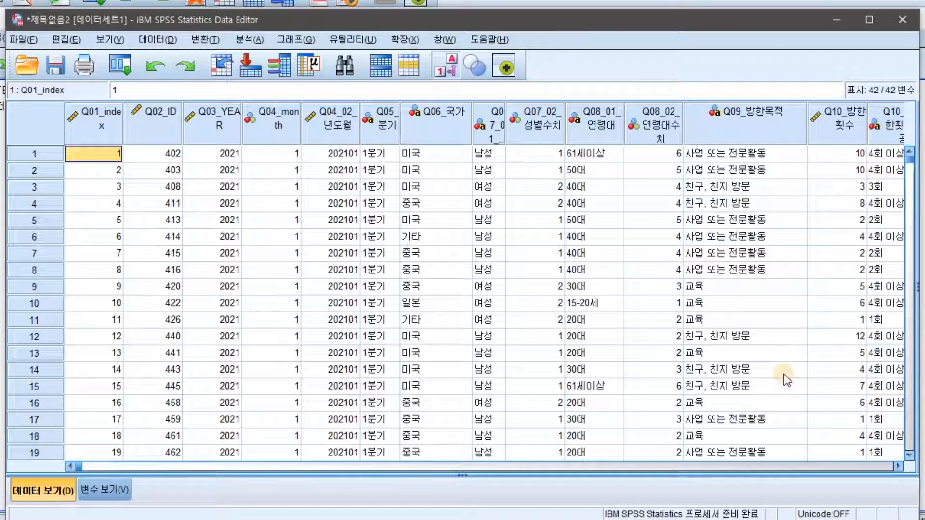
Examine the final cases of the wizard-imported dataset and select the empty case 27679.
{"action": "key", "text": "ctrl+End"}
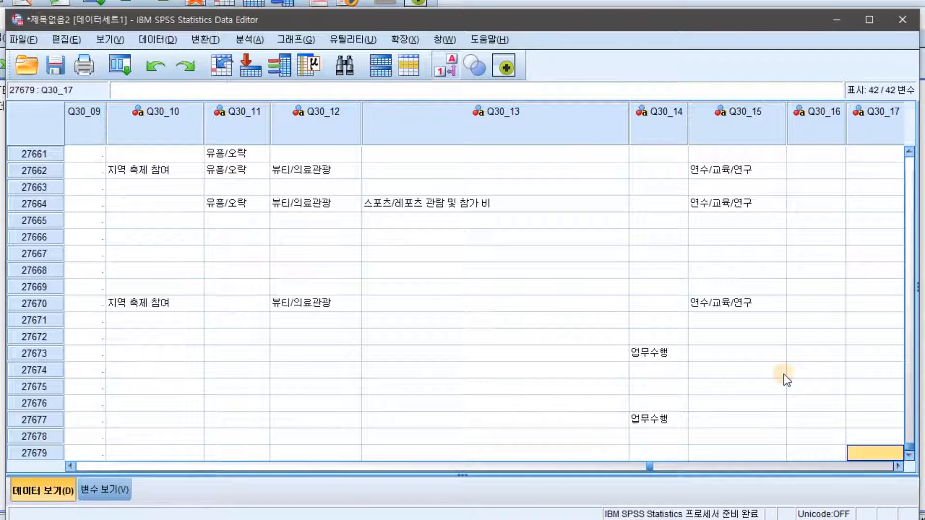
{"action": "key", "text": "Home"}
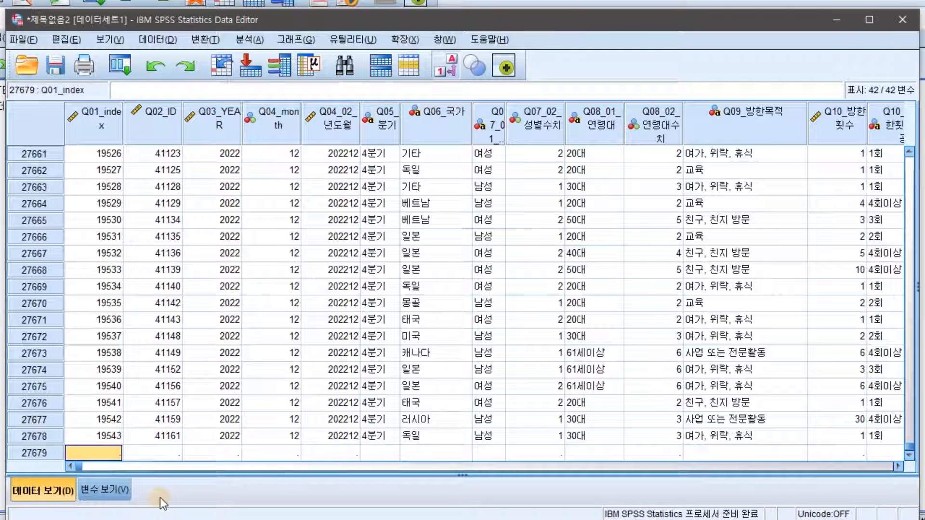
{"action": "scroll", "coordinate": [312, 442], "scroll_direction": "down", "scroll_amount": 2}
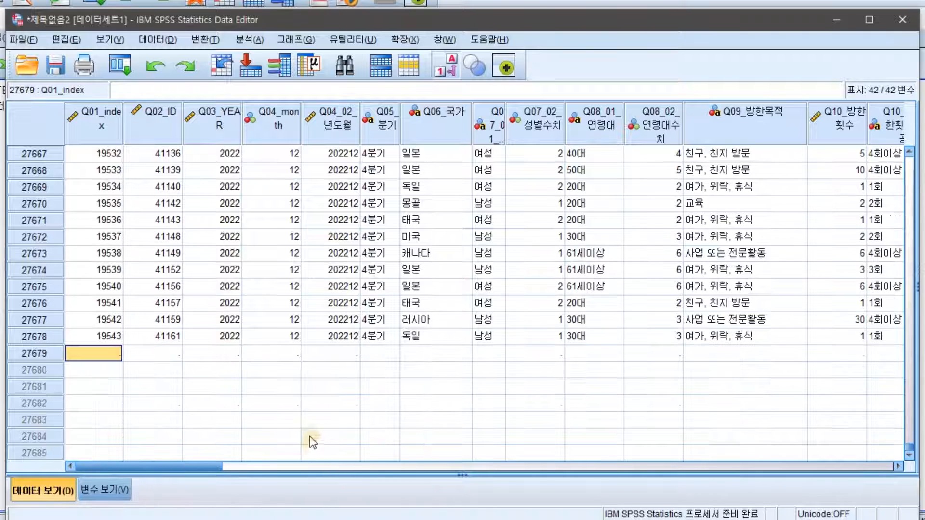
{"action": "left_click", "coordinate": [321, 370]}
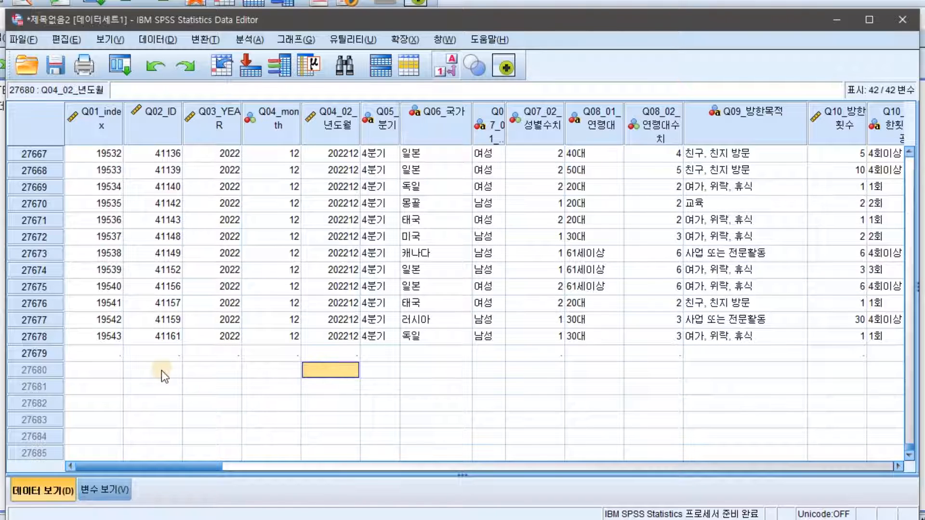
{"action": "left_click", "coordinate": [53, 353]}
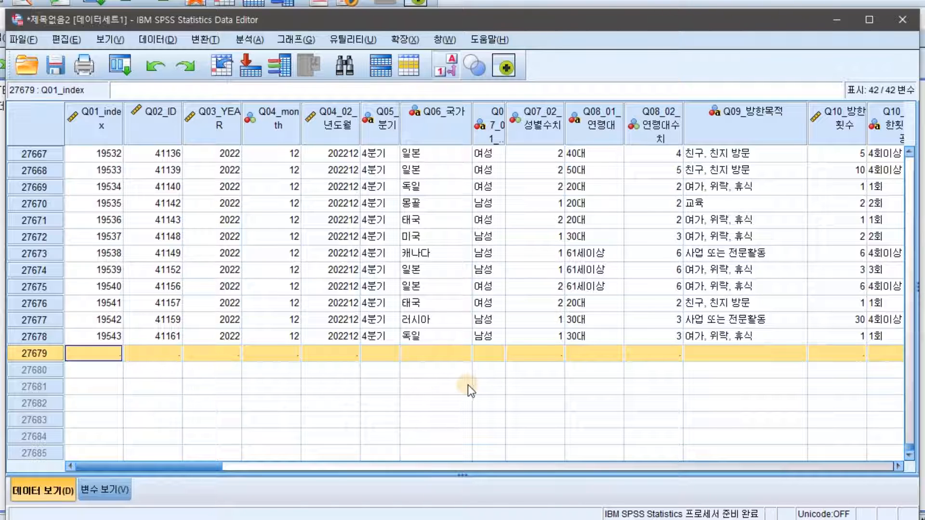
Step through the first case from Q10_방한횟수 to the last Q30 variables, checking the column headings against the values, and go back to the first variable.
{"action": "left_click", "coordinate": [841, 127]}
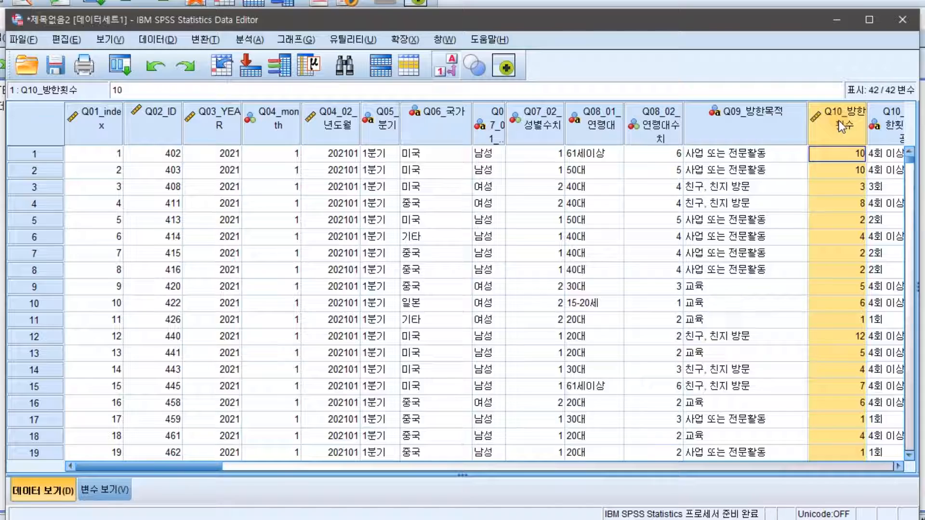
{"action": "key", "text": "Right"}
{"action": "key", "text": "Right"}
{"action": "key", "text": "Right"}
{"action": "key", "text": "Right"}
{"action": "key", "text": "Right"}
{"action": "key", "text": "Right"}
{"action": "key", "text": "Right"}
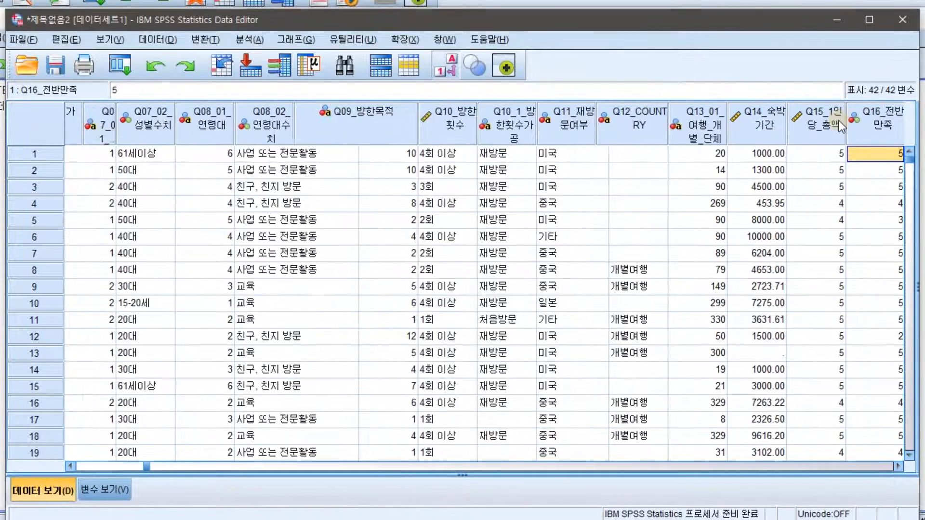
{"action": "key", "text": "Right"}
{"action": "key", "text": "Right"}
{"action": "key", "text": "Right"}
{"action": "key", "text": "Right"}
{"action": "key", "text": "Right"}
{"action": "key", "text": "Right"}
{"action": "key", "text": "Right"}
{"action": "key", "text": "Right"}
{"action": "key", "text": "Right"}
{"action": "key", "text": "Right"}
{"action": "key", "text": "Right"}
{"action": "key", "text": "Right"}
{"action": "key", "text": "Right"}
{"action": "key", "text": "Right"}
{"action": "key", "text": "Right"}
{"action": "key", "text": "Right"}
{"action": "key", "text": "Right"}
{"action": "key", "text": "Right"}
{"action": "key", "text": "Right"}
{"action": "key", "text": "Right"}
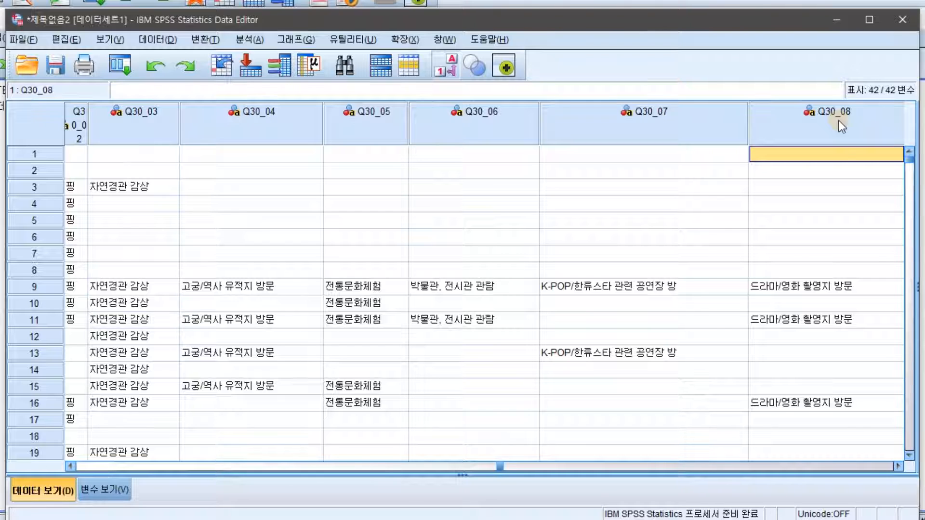
{"action": "key", "text": "Right"}
{"action": "key", "text": "Right"}
{"action": "key", "text": "Right"}
{"action": "key", "text": "Right"}
{"action": "key", "text": "Right"}
{"action": "key", "text": "Right"}
{"action": "key", "text": "Right"}
{"action": "key", "text": "Right"}
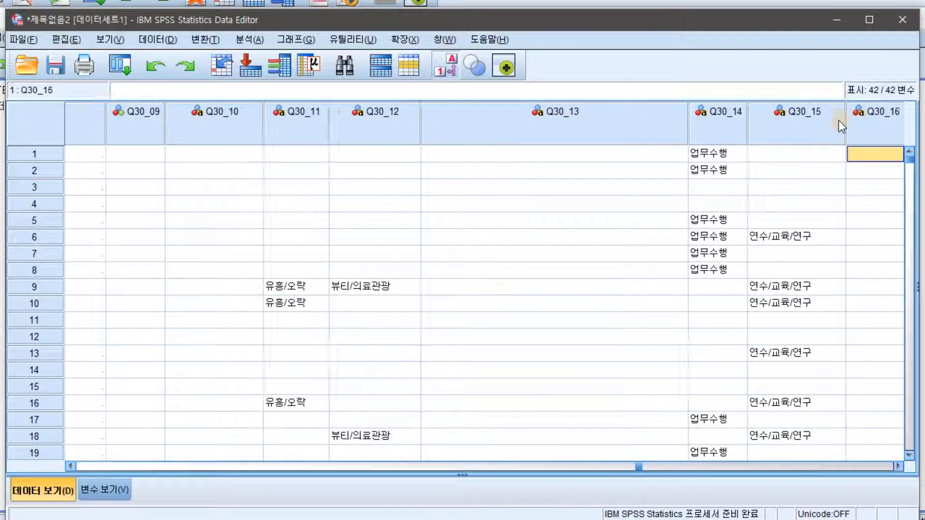
{"action": "key", "text": "Right"}
{"action": "key", "text": "Right"}
{"action": "key", "text": "Right"}
{"action": "key", "text": "Left"}
{"action": "key", "text": "Home"}
Review the first case again from Q02_ID onward, examine the Q23_1 to Q23_3 만족활동 columns, and return to the first cell.
{"action": "key", "text": "Right"}
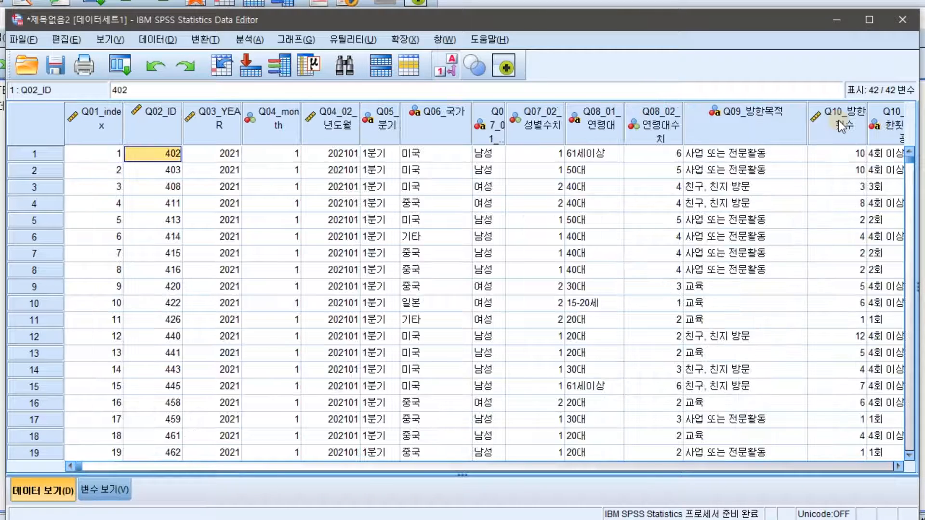
{"action": "key", "text": "Right"}
{"action": "key", "text": "Right"}
{"action": "key", "text": "Right"}
{"action": "key", "text": "Right"}
{"action": "key", "text": "Right"}
{"action": "key", "text": "Right"}
{"action": "key", "text": "Right"}
{"action": "key", "text": "Right"}
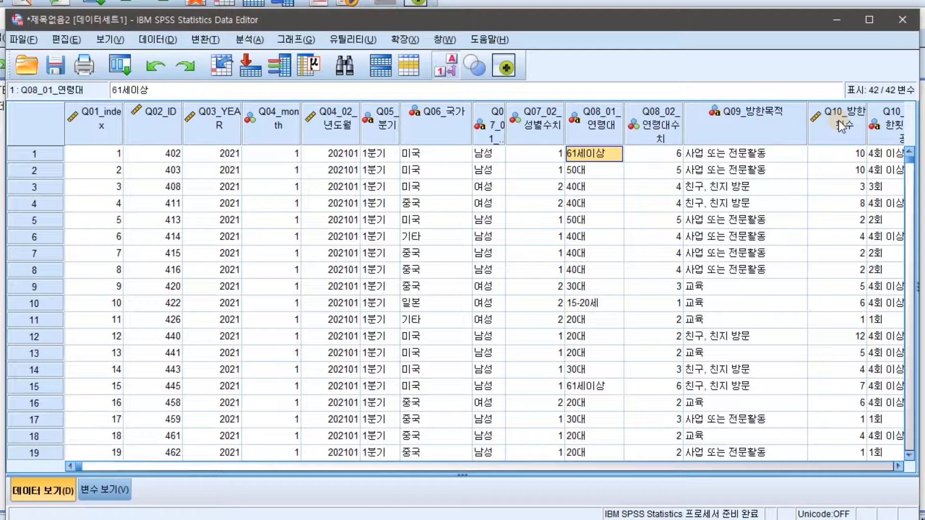
{"action": "key", "text": "Right"}
{"action": "key", "text": "Right"}
{"action": "key", "text": "Right"}
{"action": "key", "text": "Right"}
{"action": "key", "text": "Right"}
{"action": "key", "text": "Right"}
{"action": "key", "text": "Right"}
{"action": "key", "text": "Right"}
{"action": "key", "text": "Right"}
{"action": "key", "text": "Right"}
{"action": "key", "text": "Right"}
{"action": "key", "text": "Right"}
{"action": "key", "text": "Right"}
{"action": "key", "text": "Right"}
{"action": "key", "text": "Right"}
{"action": "key", "text": "Right"}
{"action": "key", "text": "Right"}
{"action": "key", "text": "Right"}
{"action": "key", "text": "Right"}
{"action": "key", "text": "Right"}
{"action": "key", "text": "Right"}
{"action": "key", "text": "Right"}
{"action": "key", "text": "Right"}
{"action": "key", "text": "Right"}
{"action": "key", "text": "Right"}
{"action": "key", "text": "Right"}
{"action": "key", "text": "Right"}
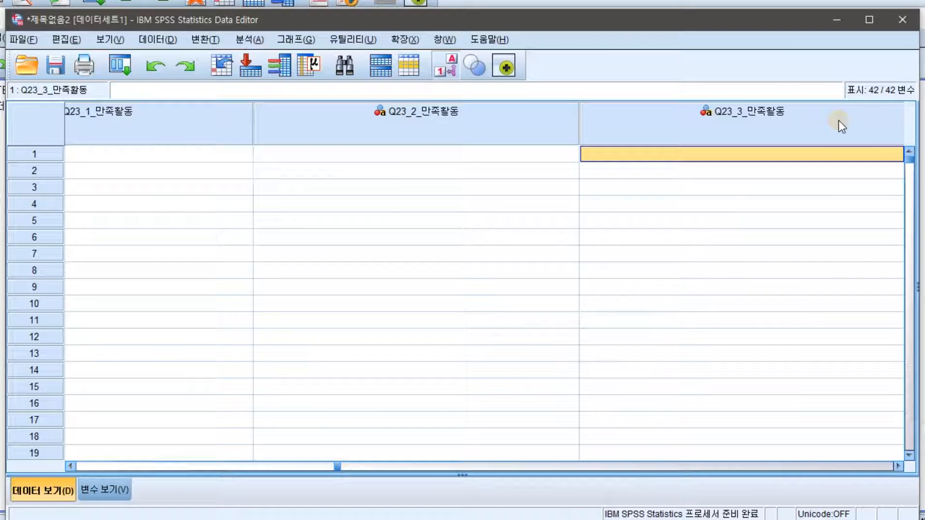
{"action": "key", "text": "Right"}
{"action": "key", "text": "Right"}
{"action": "key", "text": "Right"}
{"action": "key", "text": "Right"}
{"action": "key", "text": "Right"}
{"action": "key", "text": "Right"}
{"action": "key", "text": "Right"}
{"action": "key", "text": "Right"}
{"action": "key", "text": "Right"}
{"action": "key", "text": "Left"}
{"action": "key", "text": "Left"}
{"action": "key", "text": "Left"}
{"action": "key", "text": "Left"}
{"action": "key", "text": "Left"}
{"action": "key", "text": "Left"}
{"action": "key", "text": "Left"}
{"action": "key", "text": "Left"}
{"action": "key", "text": "Left"}
{"action": "key", "text": "Left"}
{"action": "key", "text": "Left"}
{"action": "key", "text": "Left"}
{"action": "key", "text": "Left"}
{"action": "key", "text": "Right"}
{"action": "key", "text": "Right"}
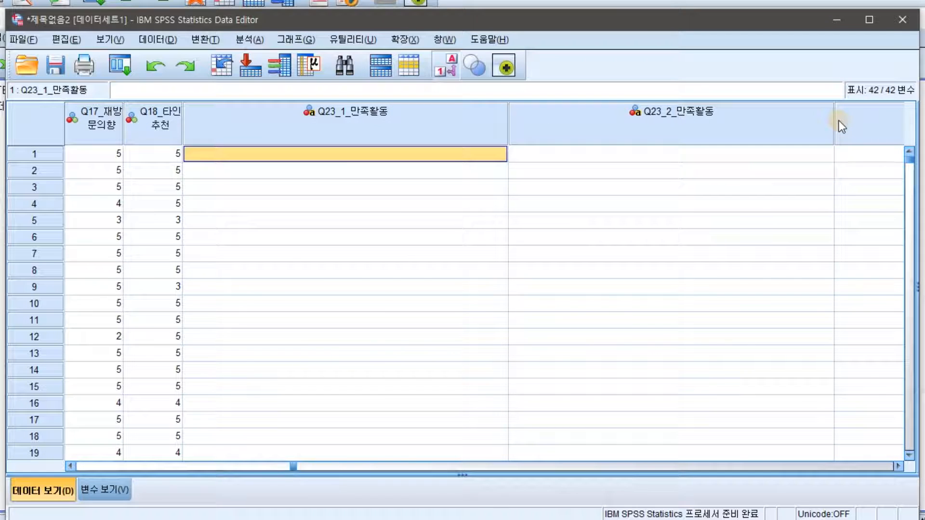
{"action": "key", "text": "ctrl+Home"}
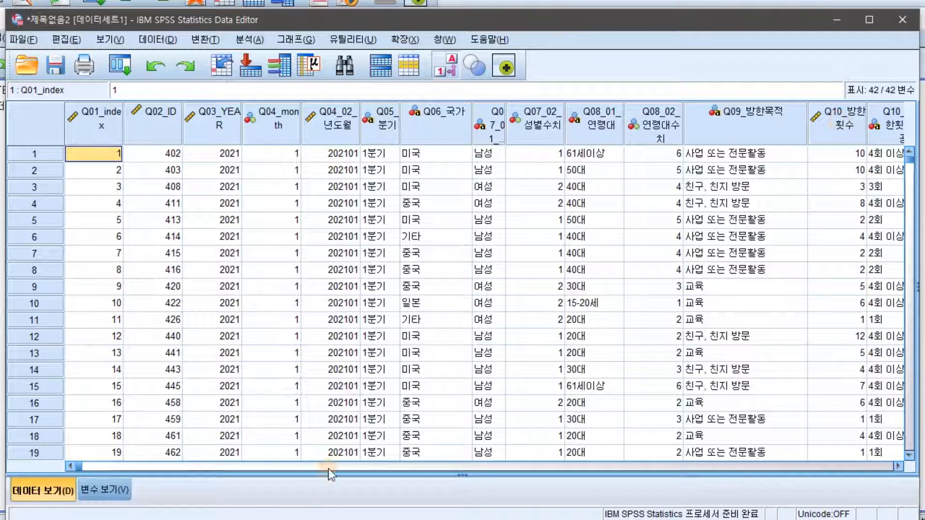
Bring the pasted dataset's window forward and look at the paste options available for its first cell.
{"action": "left_click_drag", "start_coordinate": [80, 467], "coordinate": [145, 467]}
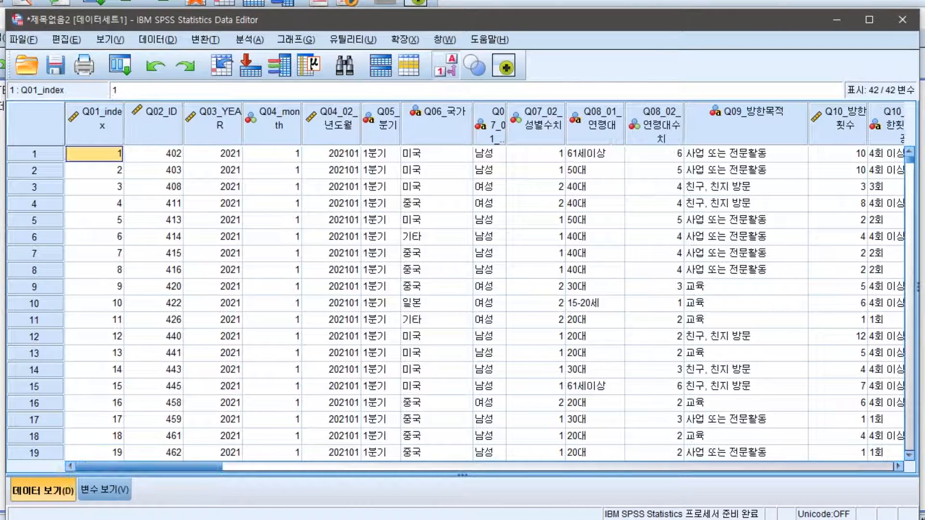
{"action": "left_click_drag", "start_coordinate": [573, 519], "coordinate": [594, 0]}
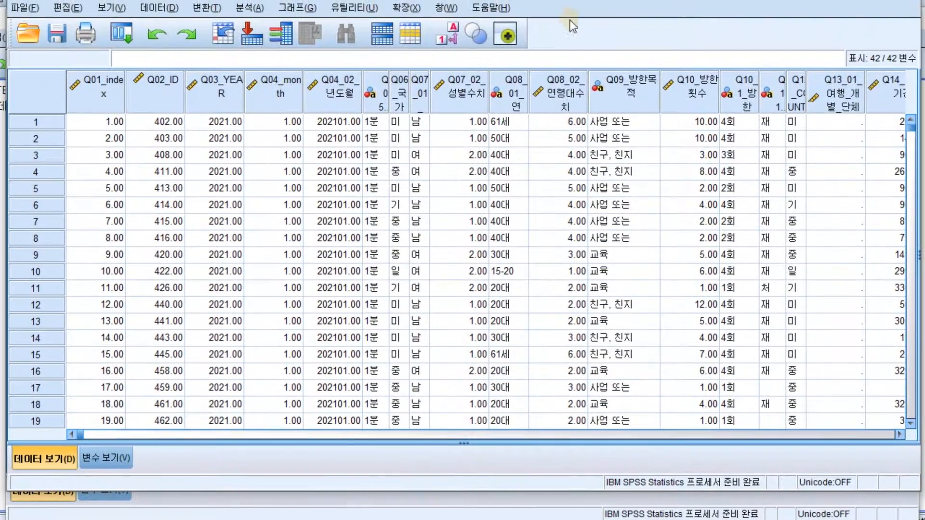
{"action": "left_click", "coordinate": [102, 124]}
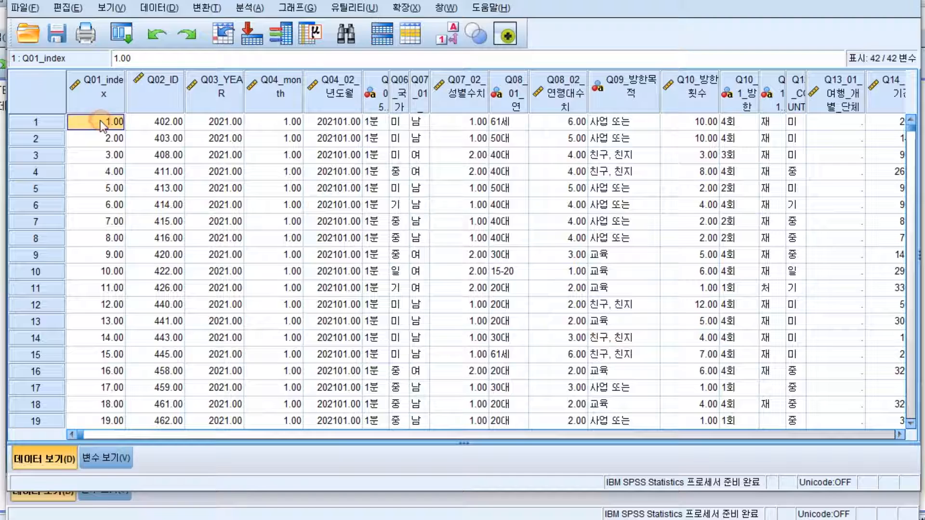
{"action": "right_click", "coordinate": [101, 123]}
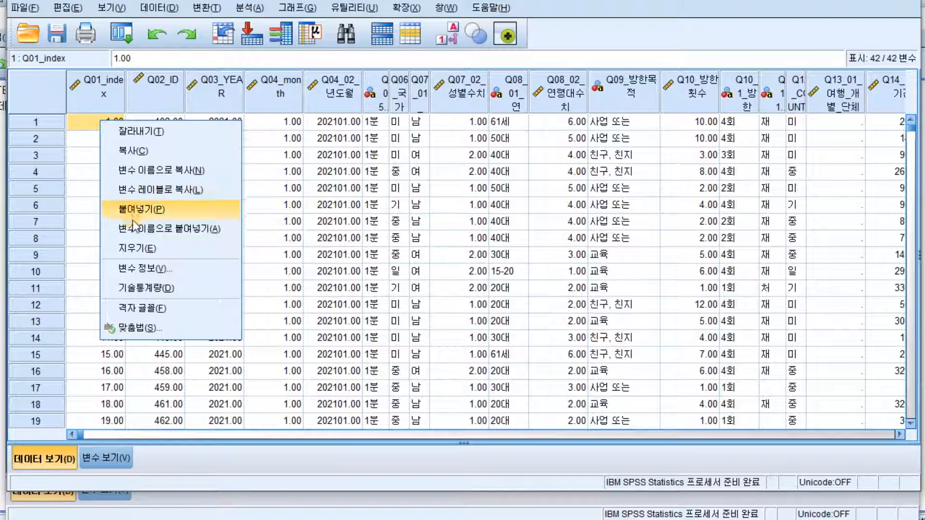
{"action": "mouse_move", "coordinate": [76, 436]}
{"action": "left_mouse_down"}
{"action": "mouse_move", "coordinate": [851, 440]}
{"action": "mouse_move", "coordinate": [77, 437]}
{"action": "left_mouse_up"}
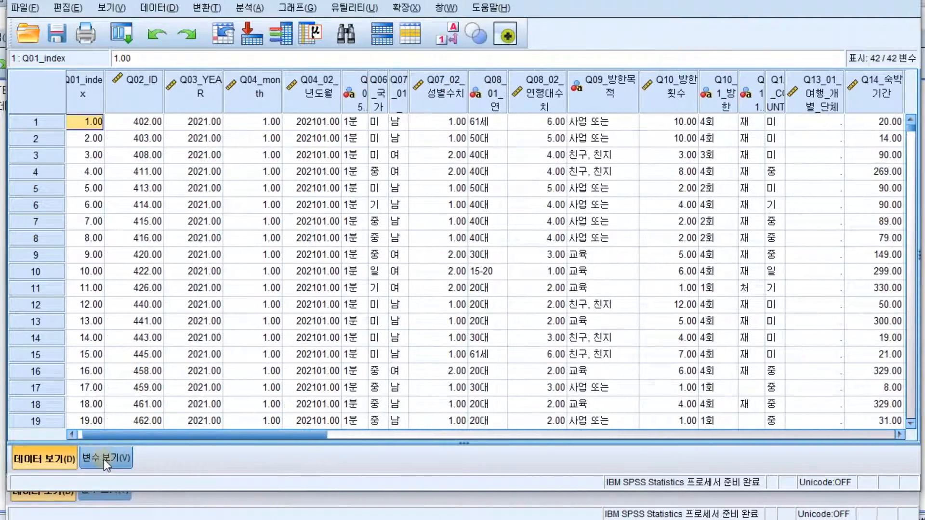
Show the pasted dataset's variable definitions, look through them, and widen the 이름 and 유형 columns.
{"action": "left_click", "coordinate": [104, 458]}
{"action": "scroll", "coordinate": [268, 295], "scroll_direction": "down", "scroll_amount": 10}
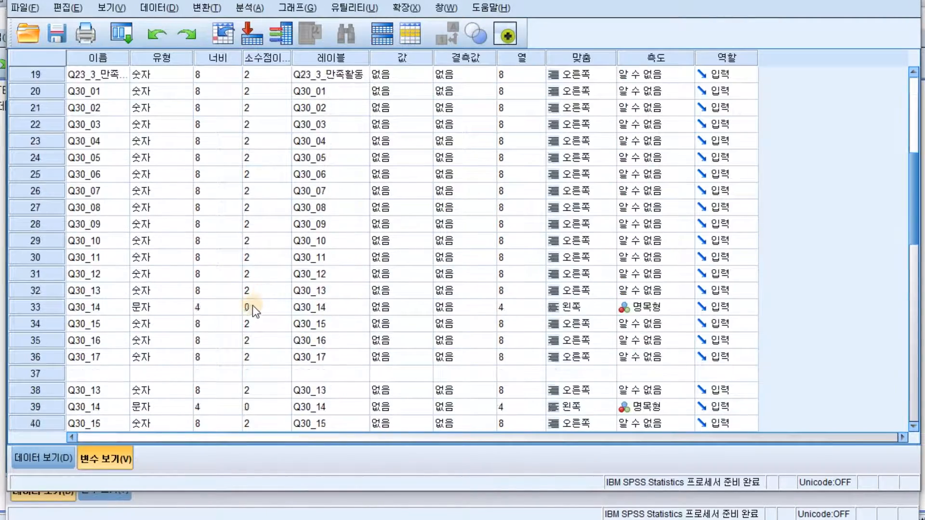
{"action": "scroll", "coordinate": [242, 305], "scroll_direction": "up", "scroll_amount": 5}
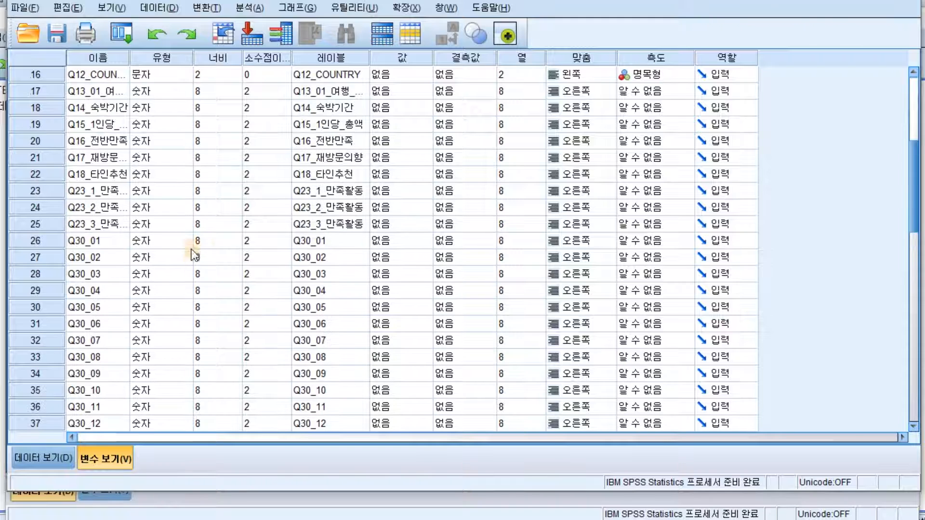
{"action": "left_click", "coordinate": [163, 59]}
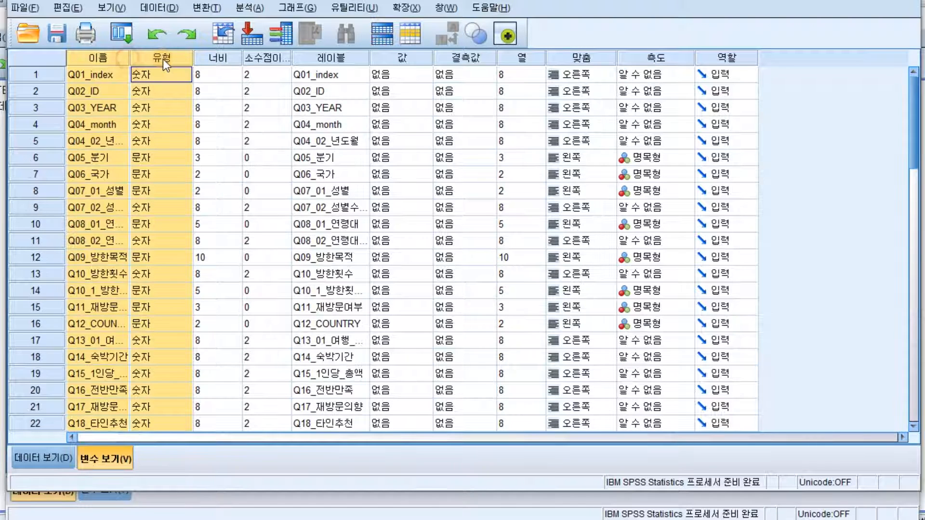
{"action": "left_click_drag", "start_coordinate": [129, 56], "coordinate": [277, 57]}
{"action": "left_click_drag", "start_coordinate": [278, 88], "coordinate": [276, 86]}
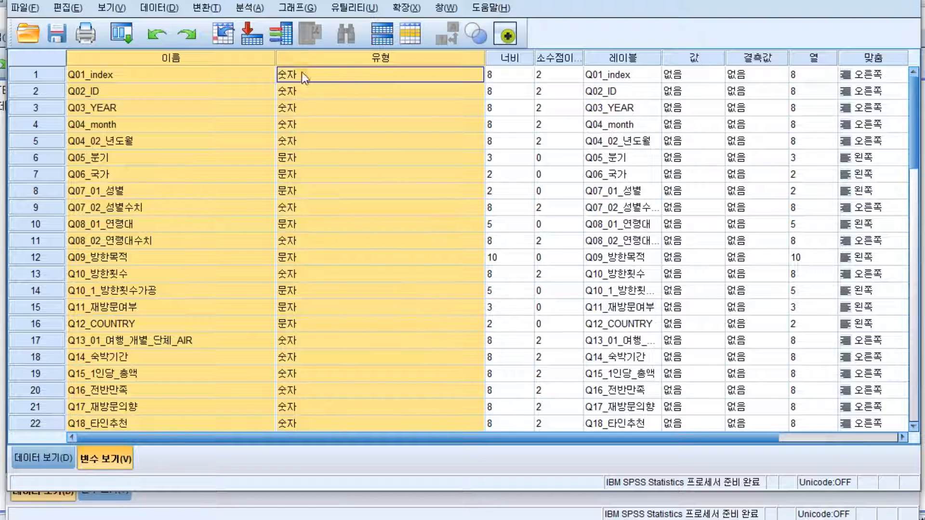
Set the variable type of Q13_01_여행_개별_단체_AIR to 문자 and its width to 100.
{"action": "left_click", "coordinate": [320, 224]}
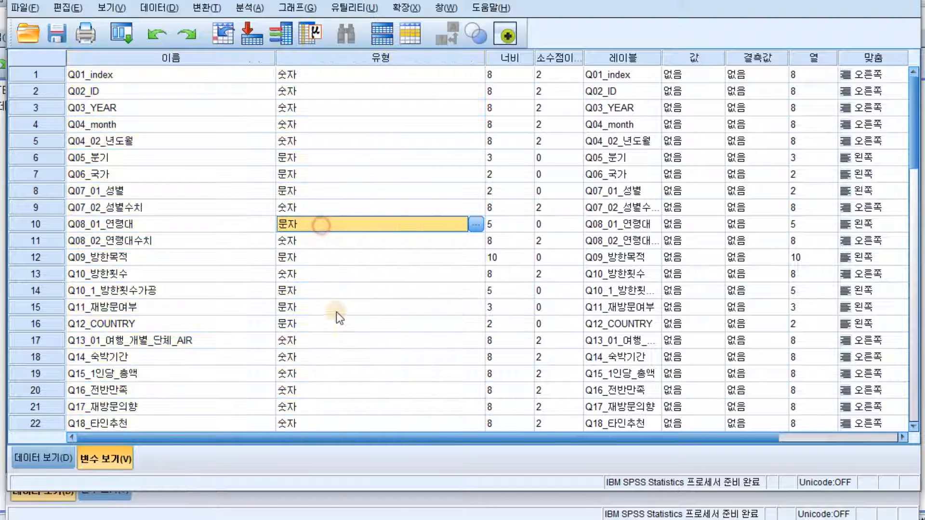
{"action": "left_click", "coordinate": [338, 339]}
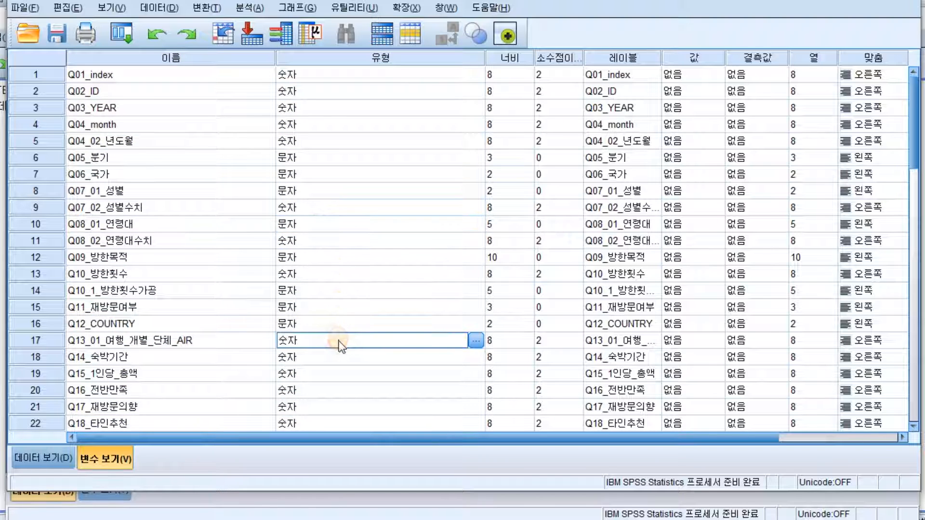
{"action": "left_click", "coordinate": [477, 341]}
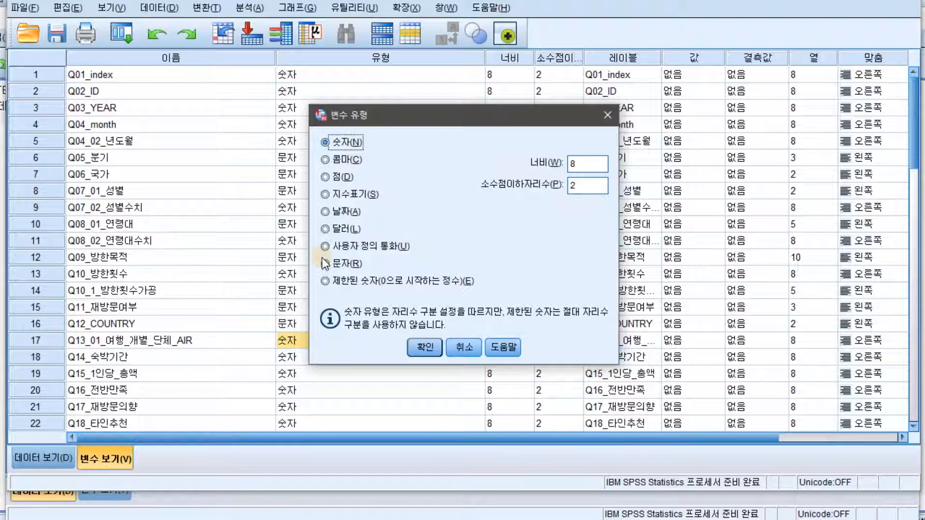
{"action": "left_click", "coordinate": [325, 264]}
{"action": "left_click", "coordinate": [424, 346]}
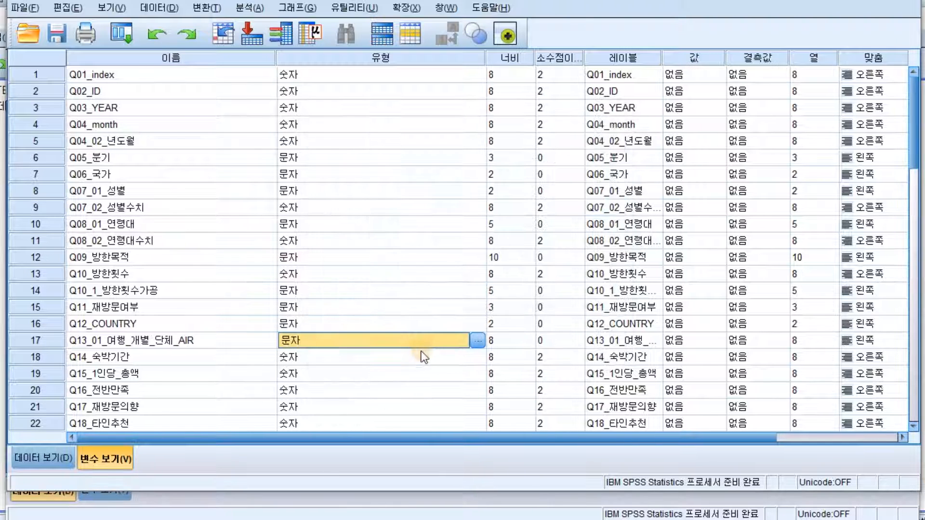
{"action": "left_click", "coordinate": [516, 340]}
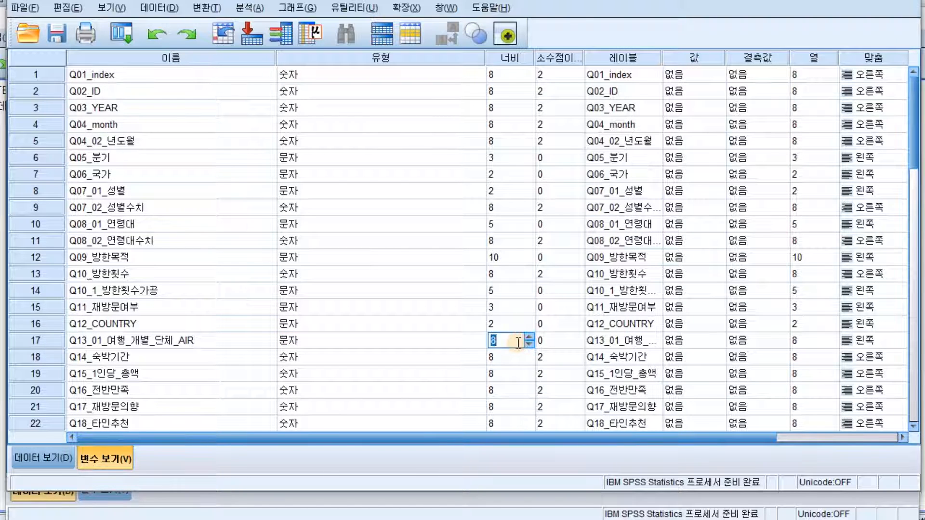
{"action": "type", "text": "100"}
{"action": "key", "text": "Tab"}
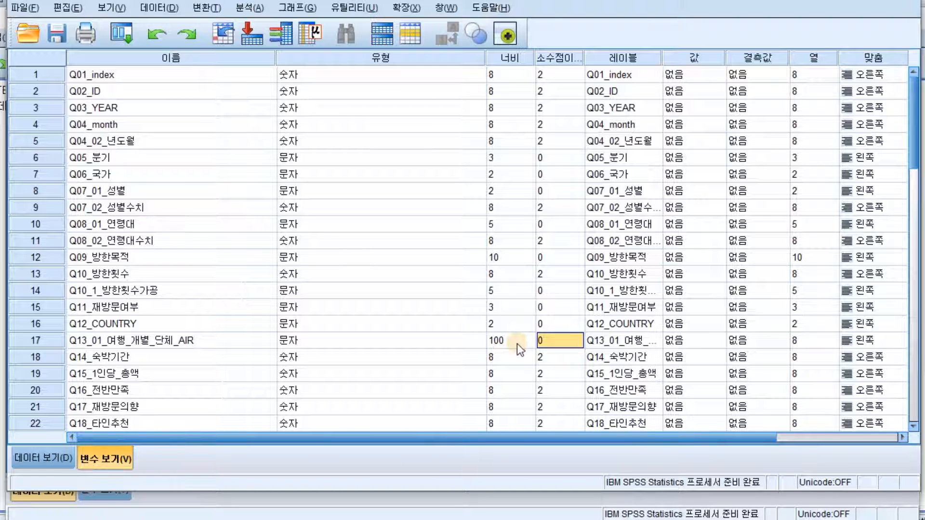
Copy the 문자 type from Q13_01_여행_개별_단체_AIR and paste it onto the variables Q14_숙박기간 through Q30_17.
{"action": "left_click", "coordinate": [387, 342]}
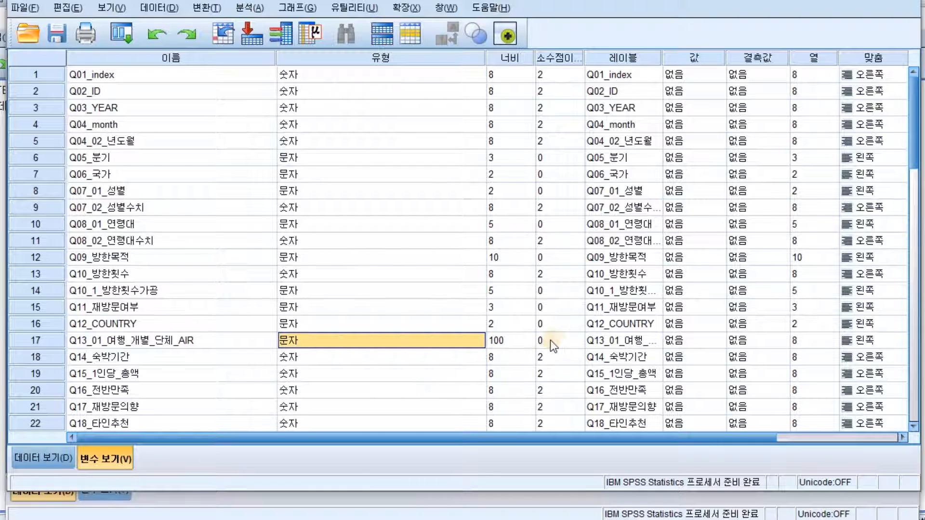
{"action": "right_click", "coordinate": [361, 340]}
{"action": "left_click", "coordinate": [385, 355]}
{"action": "scroll", "coordinate": [384, 347], "scroll_direction": "down", "scroll_amount": 3}
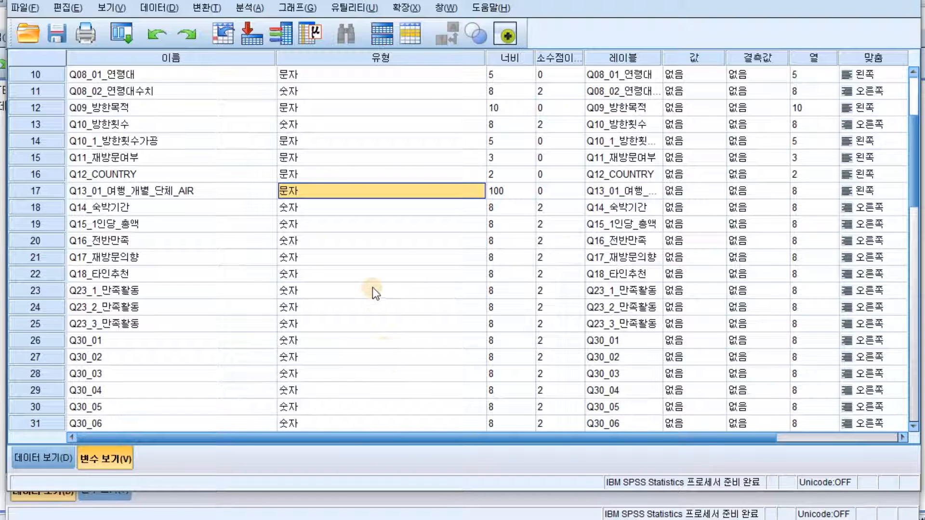
{"action": "scroll", "coordinate": [343, 231], "scroll_direction": "down", "scroll_amount": 1}
{"action": "left_click_drag", "start_coordinate": [342, 167], "coordinate": [346, 300]}
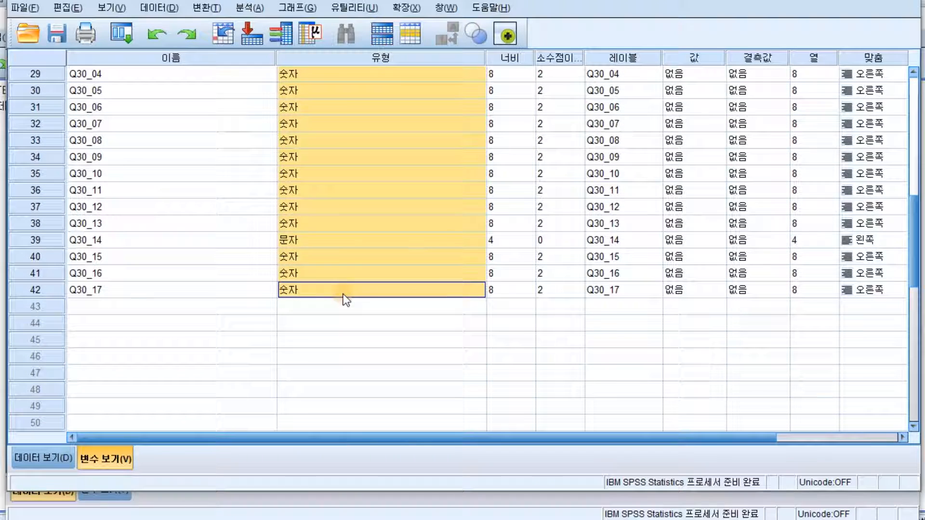
{"action": "right_click", "coordinate": [306, 291]}
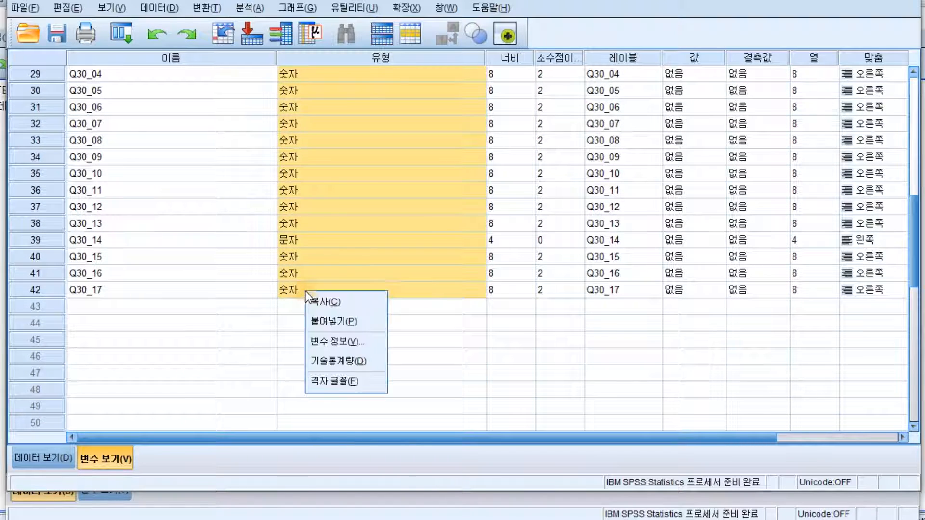
{"action": "left_click", "coordinate": [333, 321]}
Copy the width of 100 from Q13_01_여행_개별_단체_AIR and paste it onto the variables Q14_숙박기간 through Q30_17.
{"action": "scroll", "coordinate": [448, 364], "scroll_direction": "up", "scroll_amount": 6}
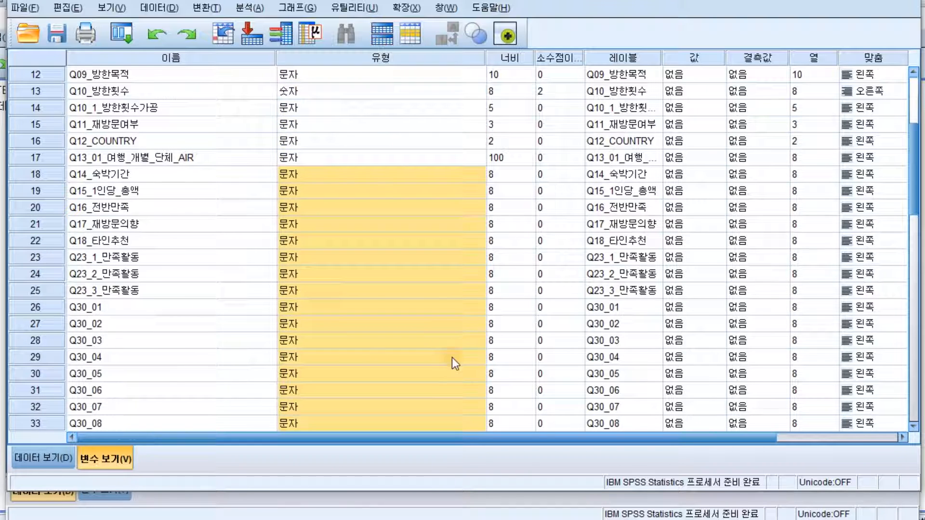
{"action": "left_click", "coordinate": [513, 158]}
{"action": "double_click", "coordinate": [514, 157]}
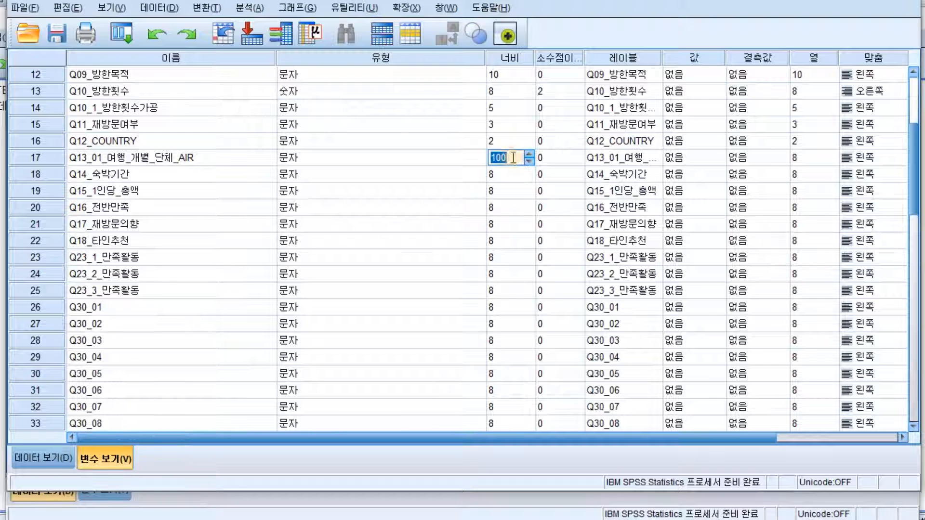
{"action": "right_click", "coordinate": [511, 162]}
{"action": "left_click", "coordinate": [530, 167]}
{"action": "left_click", "coordinate": [512, 173]}
{"action": "left_click_drag", "start_coordinate": [512, 172], "coordinate": [509, 297]}
{"action": "right_click", "coordinate": [504, 284]}
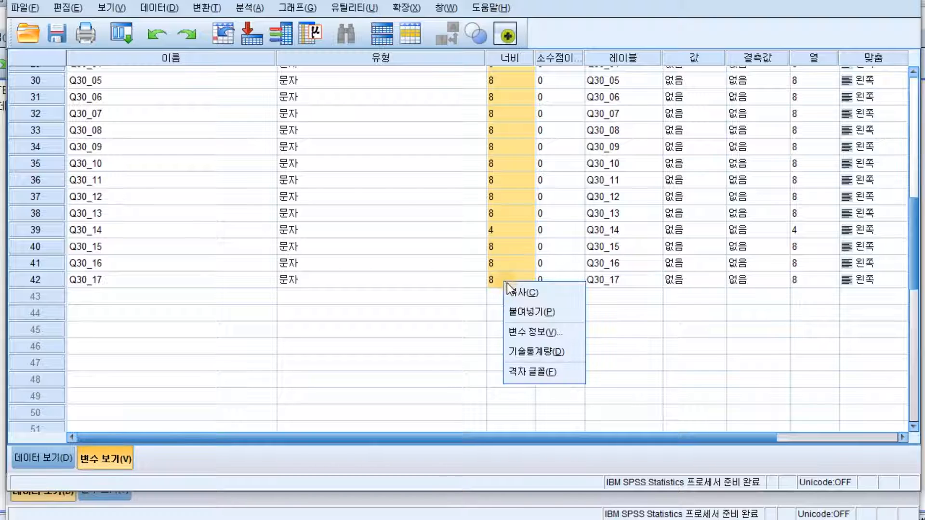
{"action": "left_click", "coordinate": [530, 313]}
{"action": "scroll", "coordinate": [527, 311], "scroll_direction": "up", "scroll_amount": 8}
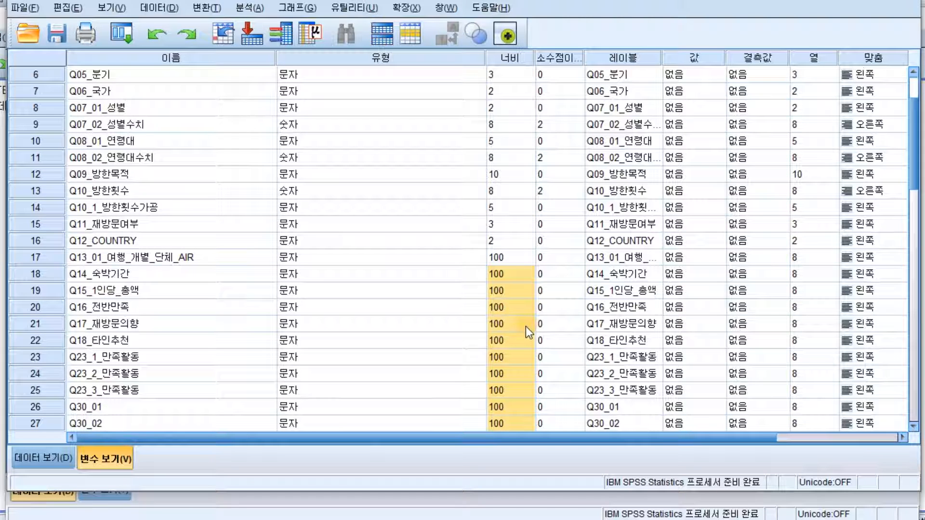
{"action": "scroll", "coordinate": [343, 277], "scroll_direction": "up", "scroll_amount": 1}
{"action": "scroll", "coordinate": [343, 277], "scroll_direction": "up", "scroll_amount": 1}
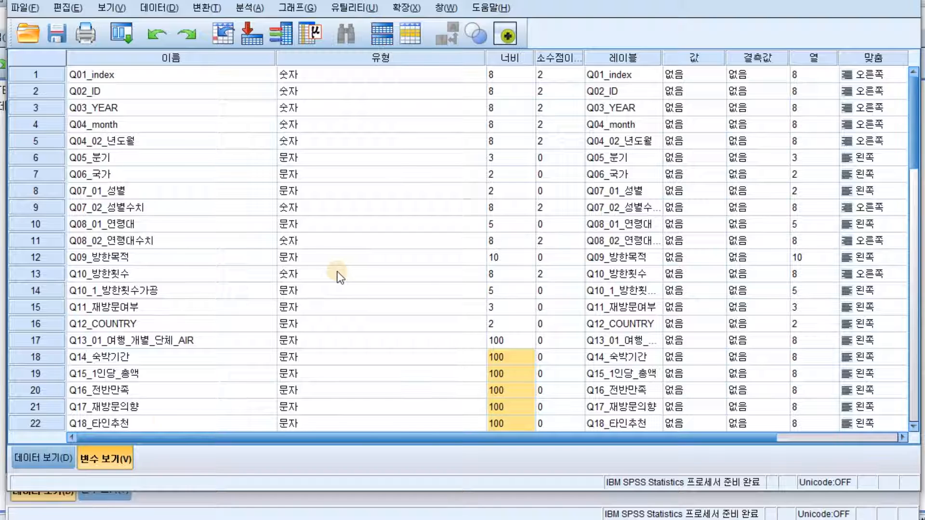
Show the pasted dataset's data values and close the syntax window that covers them.
{"action": "left_click", "coordinate": [19, 458]}
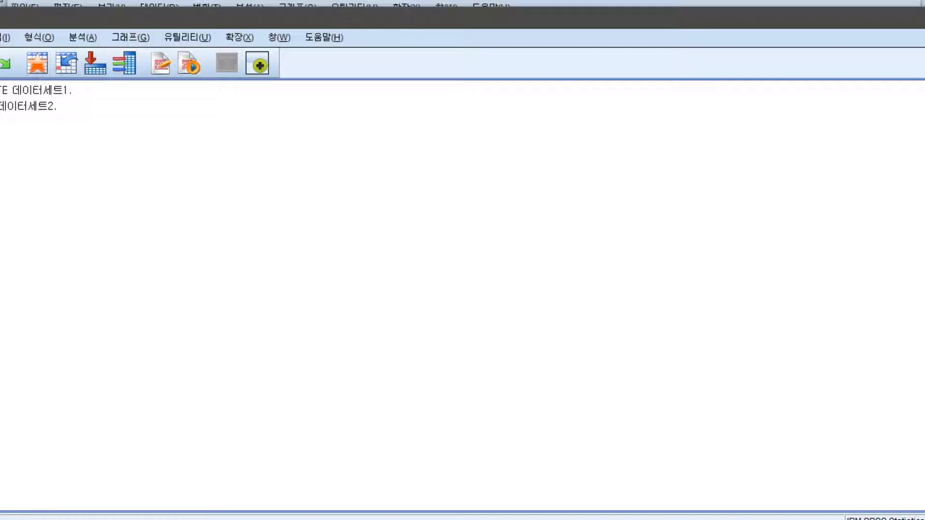
{"action": "left_click_drag", "start_coordinate": [922, 21], "coordinate": [559, 124]}
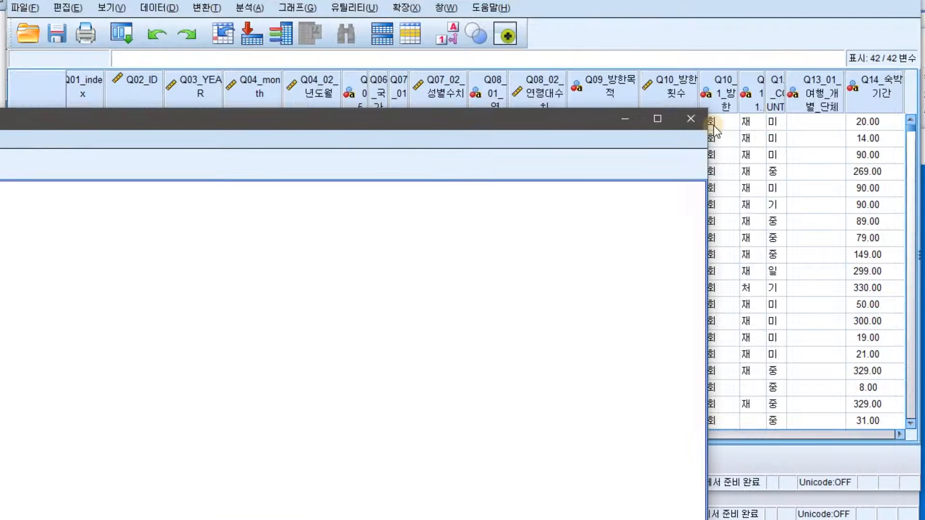
{"action": "left_click", "coordinate": [692, 121]}
Copy all text of 2025_40_01_외래관광_cp949.txt and paste it with variable names from the first Q01_index cell.
{"action": "left_click", "coordinate": [16, 405]}
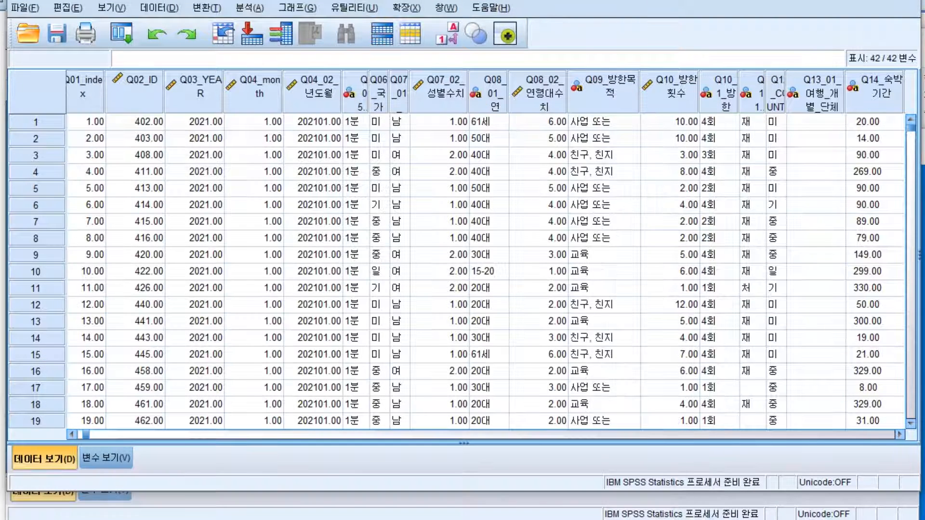
{"action": "key", "text": "ctrl+a"}
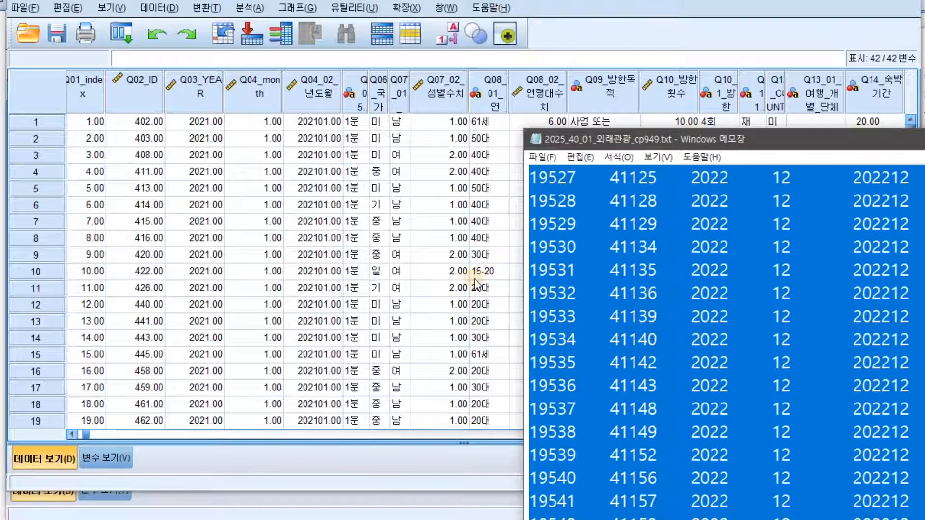
{"action": "left_click", "coordinate": [134, 211]}
{"action": "left_click", "coordinate": [92, 123]}
{"action": "right_click", "coordinate": [90, 123]}
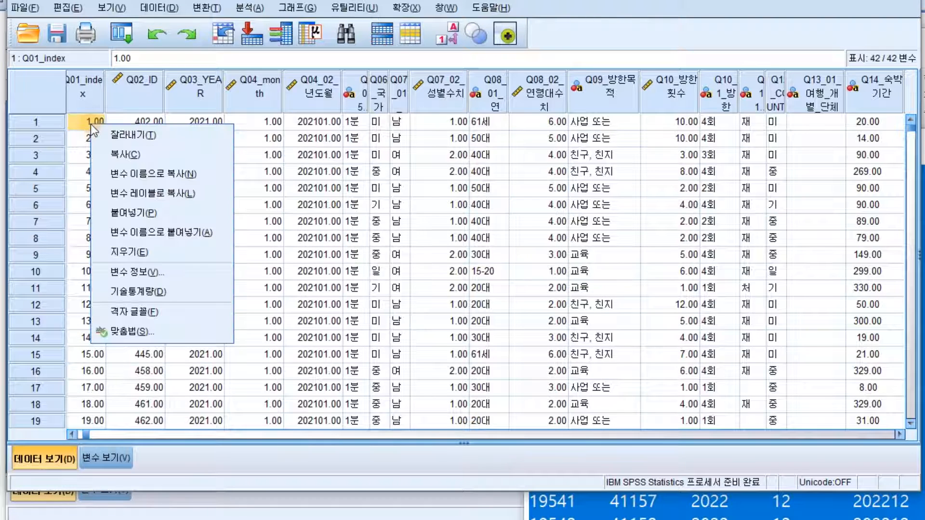
{"action": "left_click", "coordinate": [144, 232]}
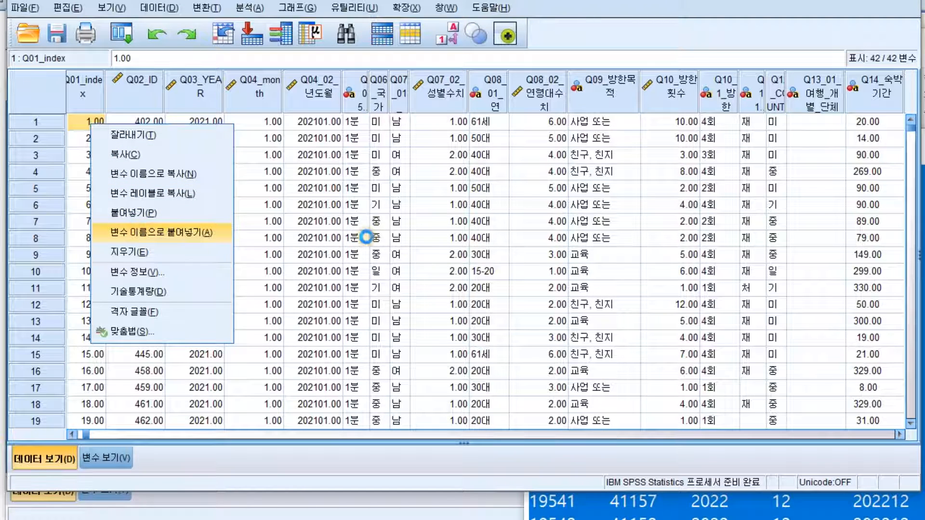
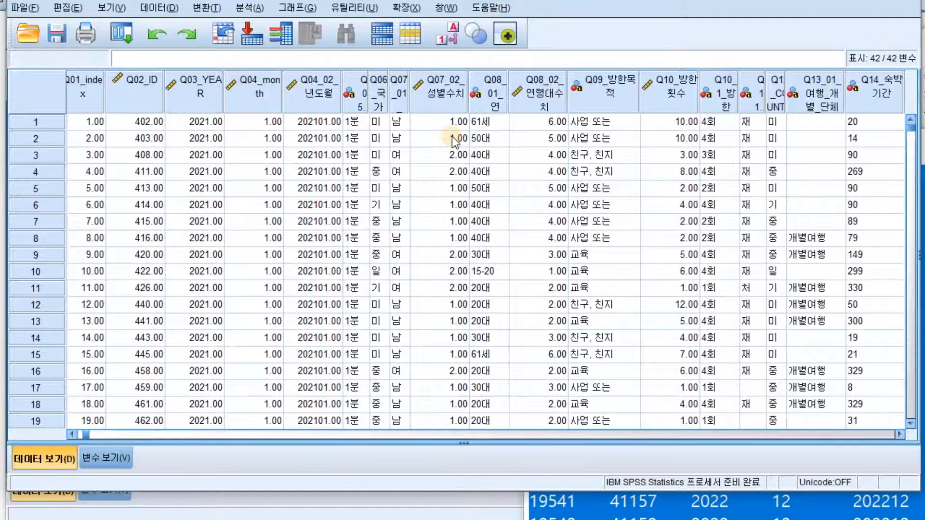
Look through the re-pasted columns from Q08_02_연령대수치 onwards and highlight Q14_숙박기간 through Q18_타인추천.
{"action": "left_click", "coordinate": [544, 106]}
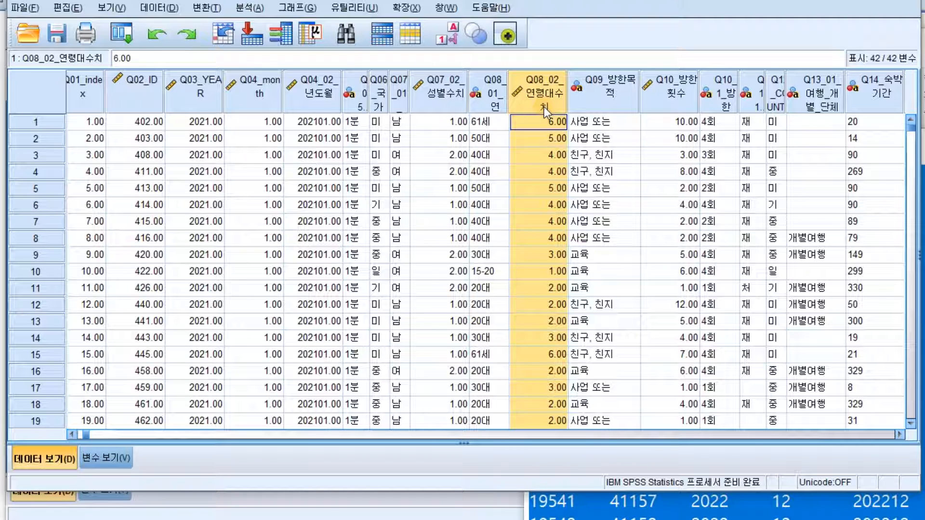
{"action": "key", "text": "Right"}
{"action": "key", "text": "Right"}
{"action": "key", "text": "Right"}
{"action": "key", "text": "Right"}
{"action": "key", "text": "Right"}
{"action": "key", "text": "Right"}
{"action": "key", "text": "Right"}
{"action": "key", "text": "Right"}
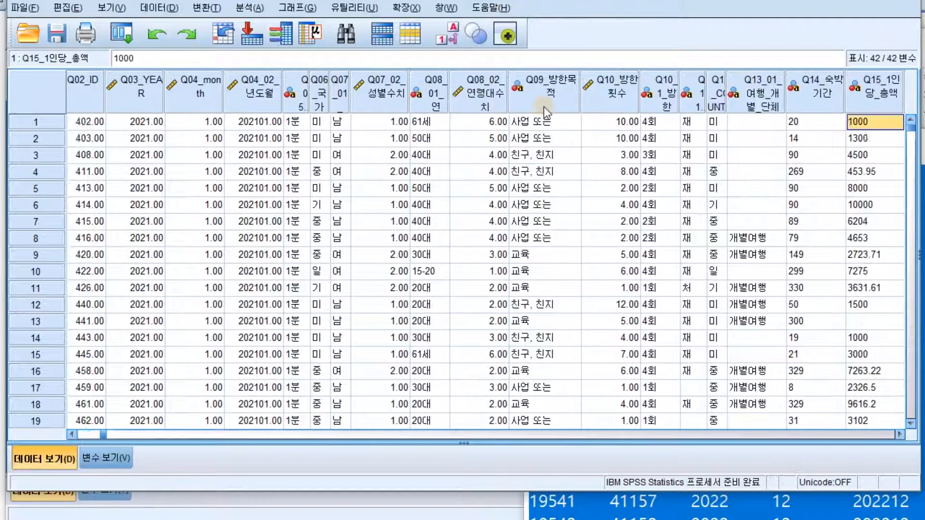
{"action": "key", "text": "Right"}
{"action": "key", "text": "Right"}
{"action": "key", "text": "Right"}
{"action": "key", "text": "Right"}
{"action": "key", "text": "Right"}
{"action": "left_click_drag", "start_coordinate": [518, 97], "coordinate": [742, 96]}
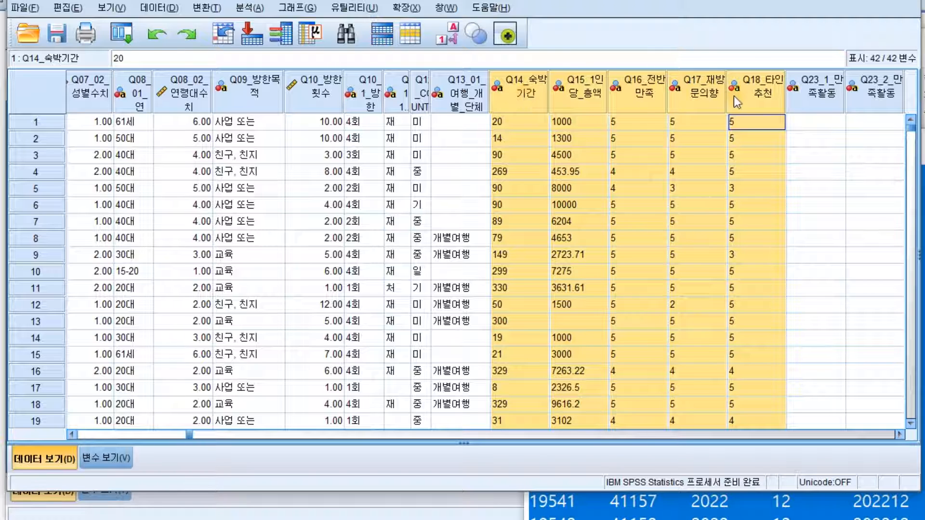
Return to the variable definitions and change the type of Q14_숙박기간 to 숫자.
{"action": "left_click", "coordinate": [115, 455]}
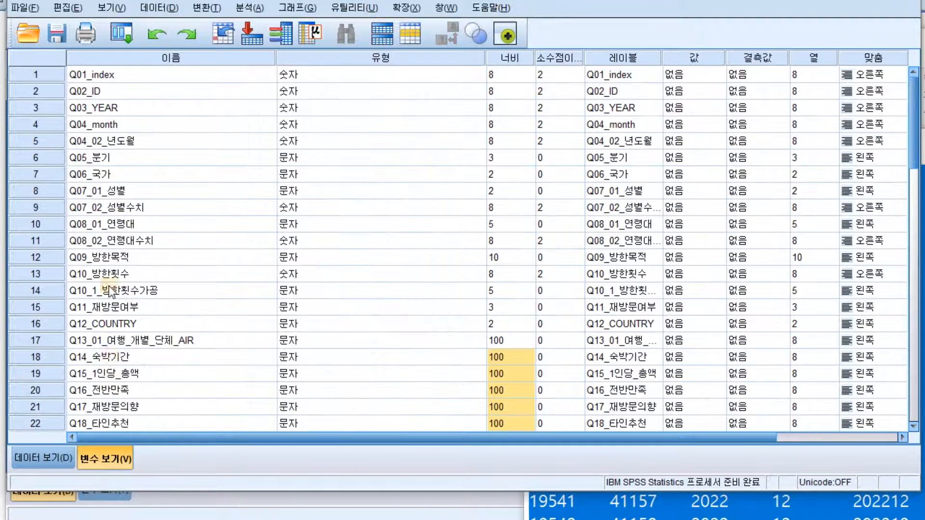
{"action": "scroll", "coordinate": [226, 366], "scroll_direction": "down", "scroll_amount": 2}
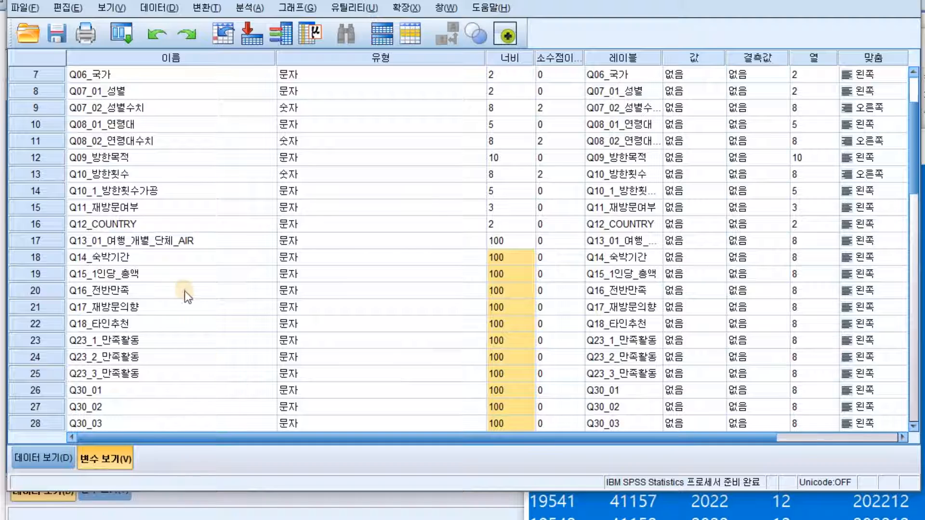
{"action": "left_click", "coordinate": [322, 258]}
{"action": "left_click", "coordinate": [478, 258]}
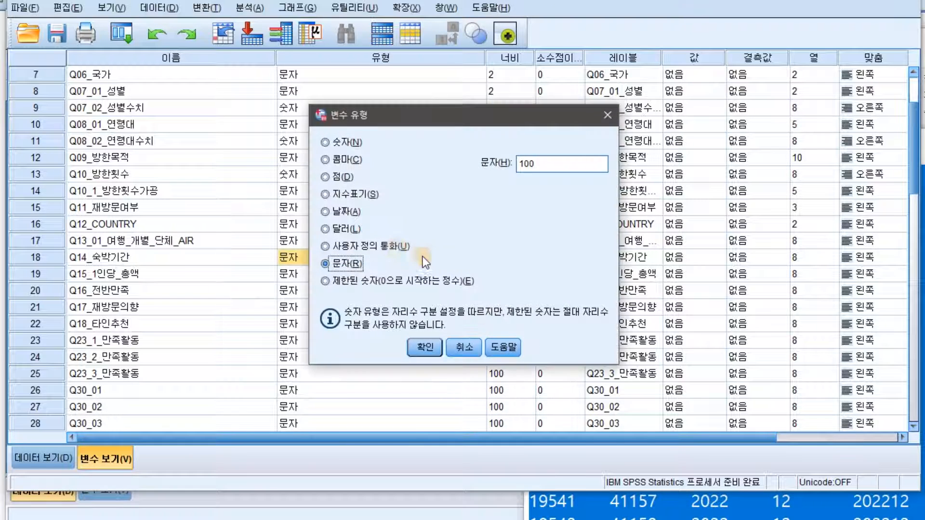
{"action": "left_click", "coordinate": [326, 143]}
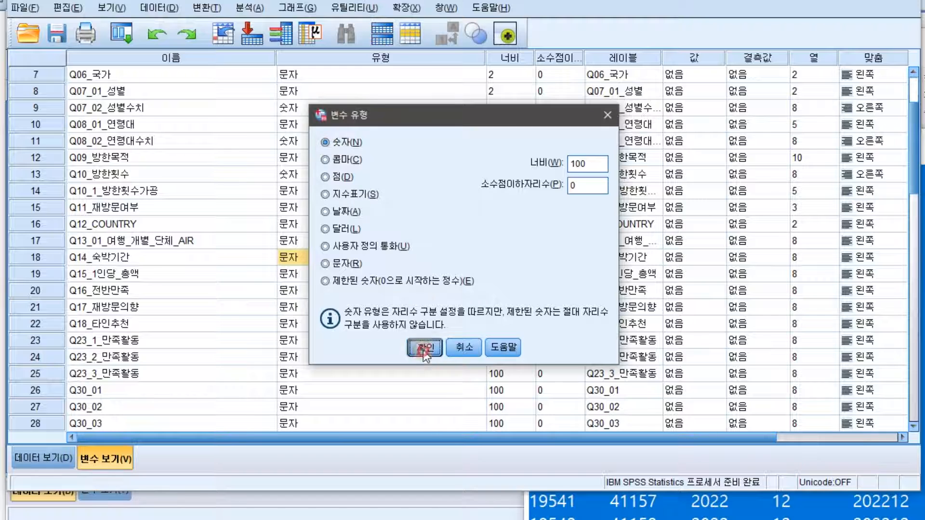
{"action": "left_click", "coordinate": [424, 353]}
Change the variable types of Q15_1인당_총액 and Q16_전반만족 to 숫자.
{"action": "left_click", "coordinate": [436, 274]}
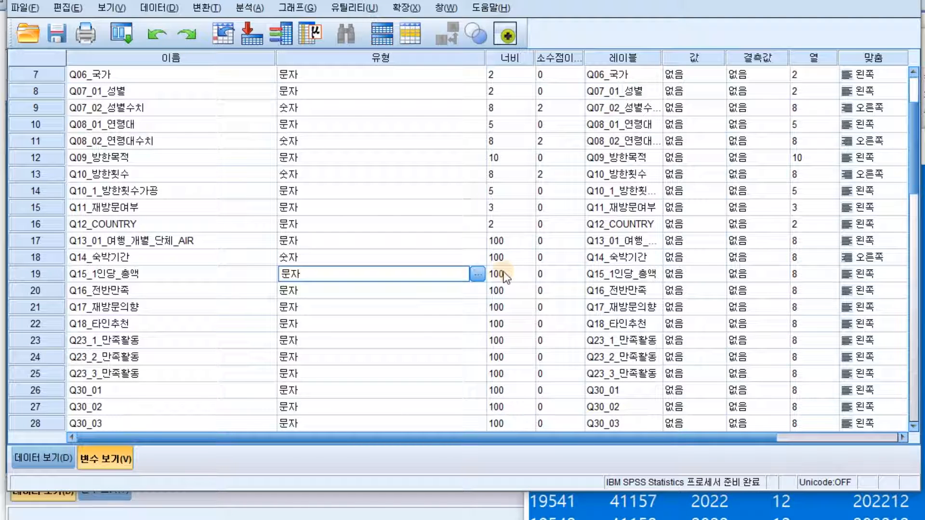
{"action": "left_click", "coordinate": [477, 273]}
{"action": "left_click", "coordinate": [342, 143]}
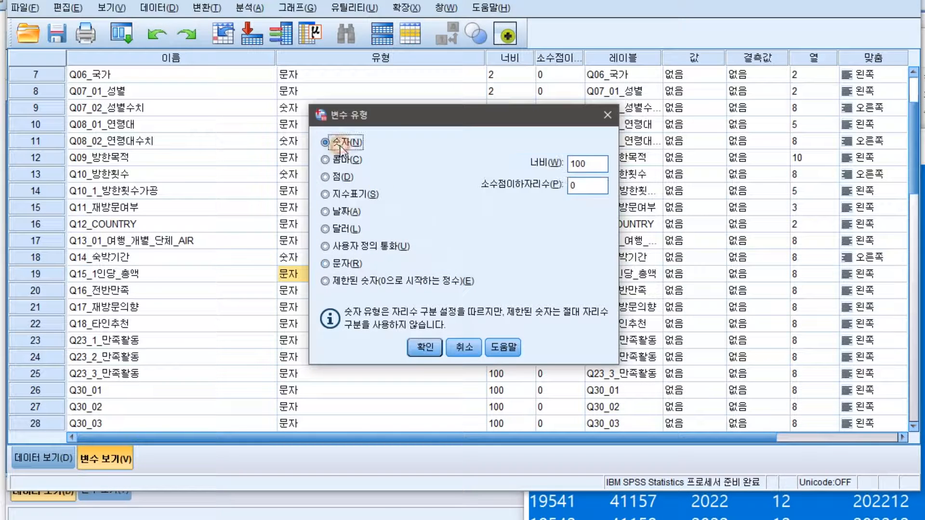
{"action": "left_click", "coordinate": [425, 347]}
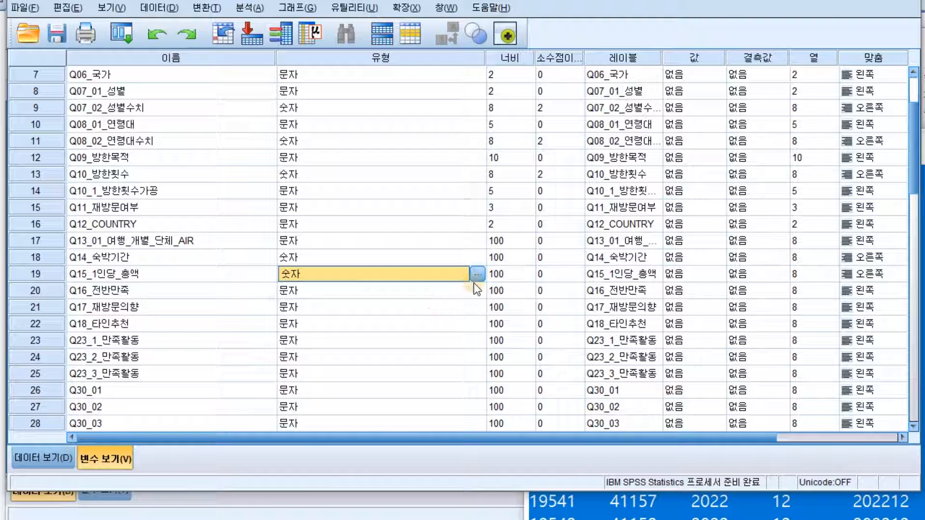
{"action": "left_click", "coordinate": [436, 290]}
{"action": "left_click", "coordinate": [477, 290]}
{"action": "left_click", "coordinate": [326, 142]}
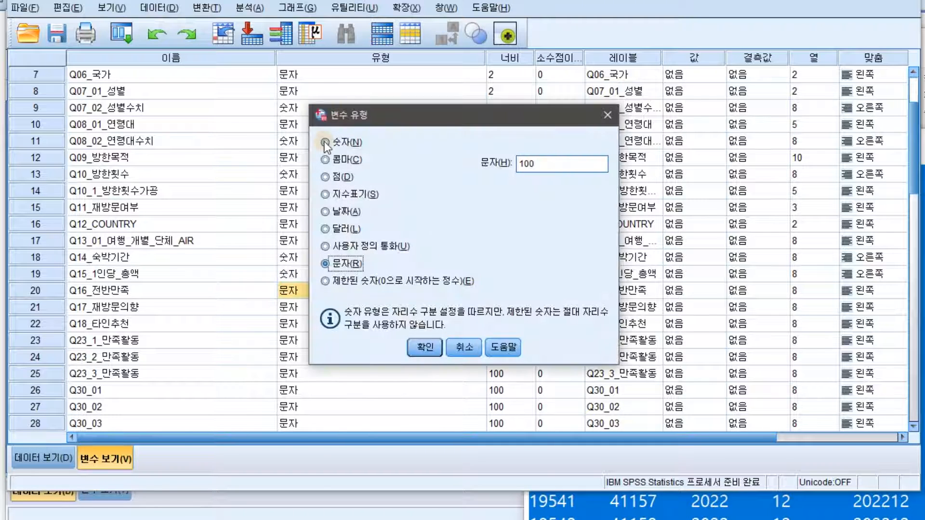
{"action": "key", "text": "Return"}
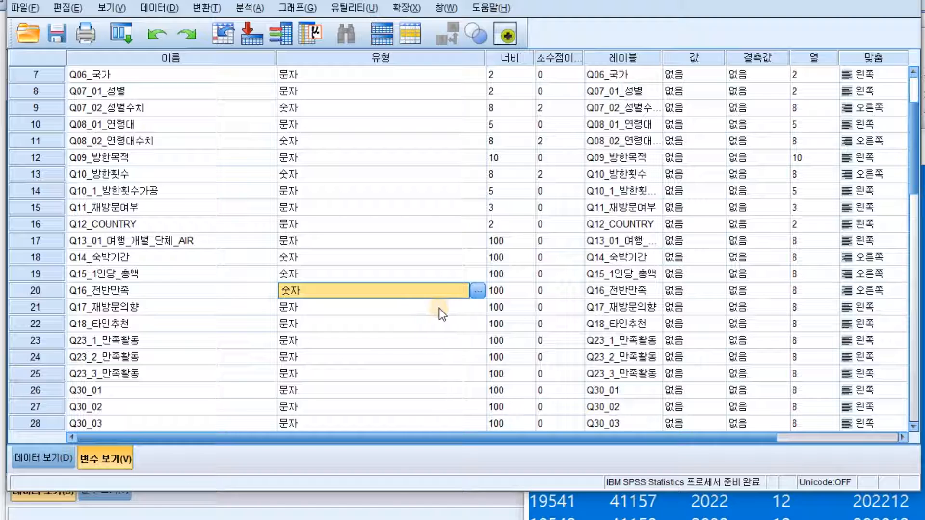
Change the variable types of Q17_재방문의향 and Q18_타인추천 to 숫자.
{"action": "double_click", "coordinate": [481, 309]}
{"action": "left_click", "coordinate": [326, 142]}
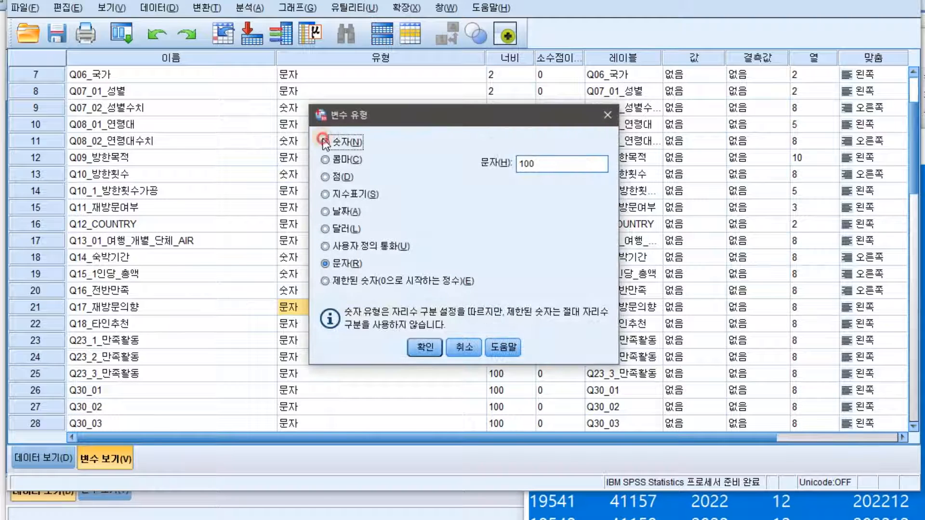
{"action": "left_click", "coordinate": [424, 347]}
{"action": "left_click", "coordinate": [409, 319]}
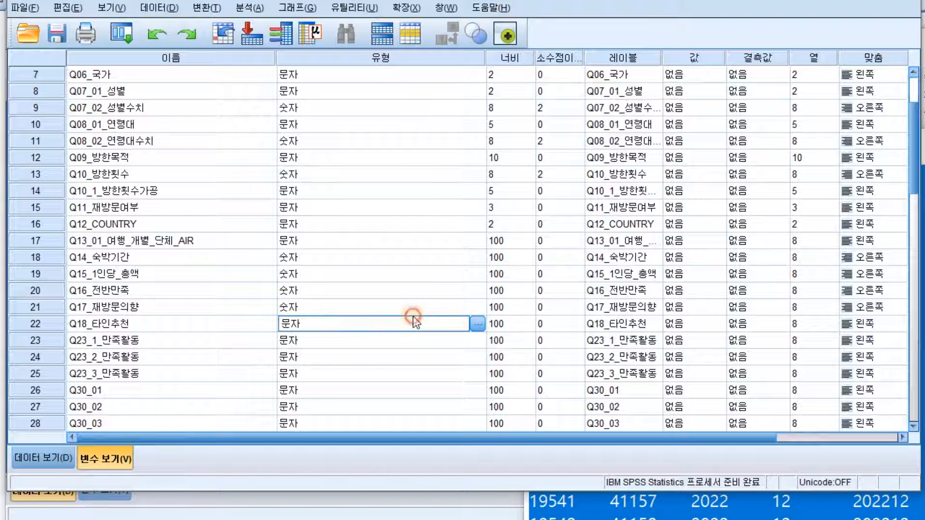
{"action": "left_click", "coordinate": [477, 324]}
{"action": "left_click", "coordinate": [343, 142]}
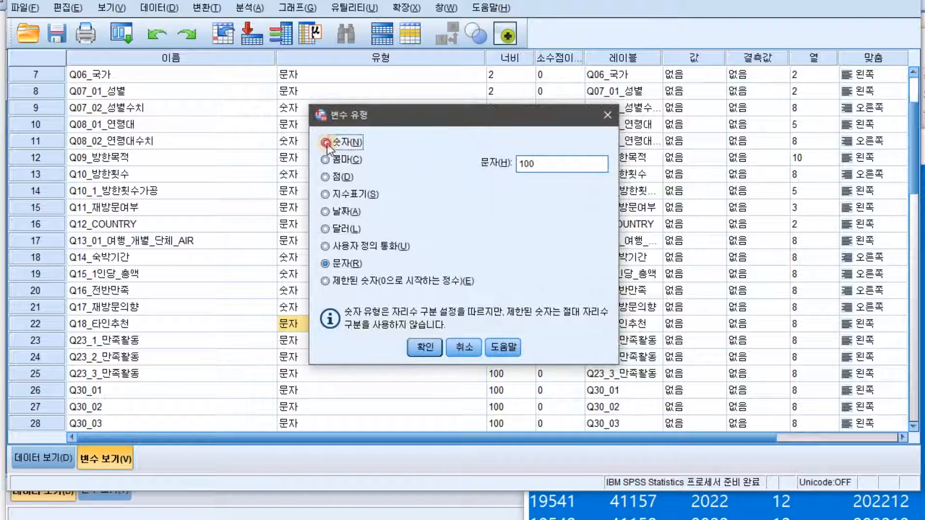
{"action": "left_click", "coordinate": [429, 348]}
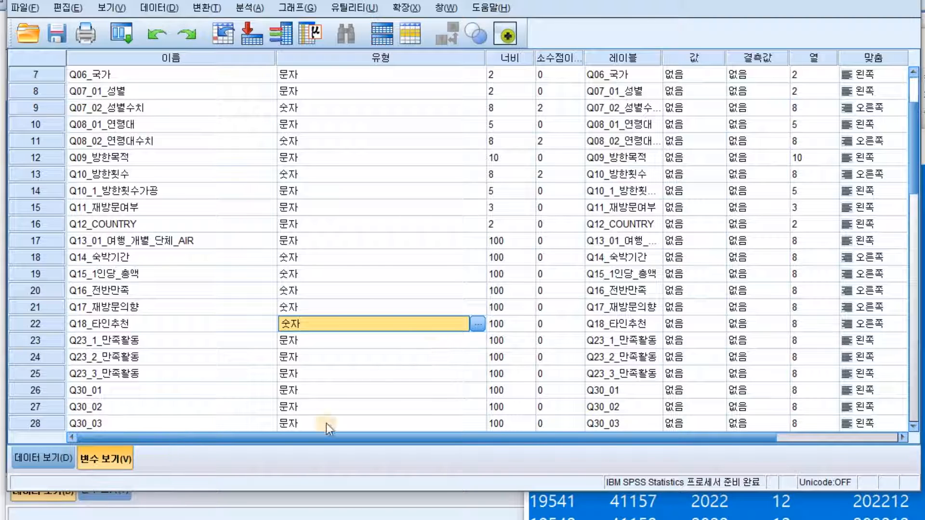
Return to the data values and widen the Q11_재방문여부 and Q12_COUNTRY columns.
{"action": "left_click", "coordinate": [74, 460]}
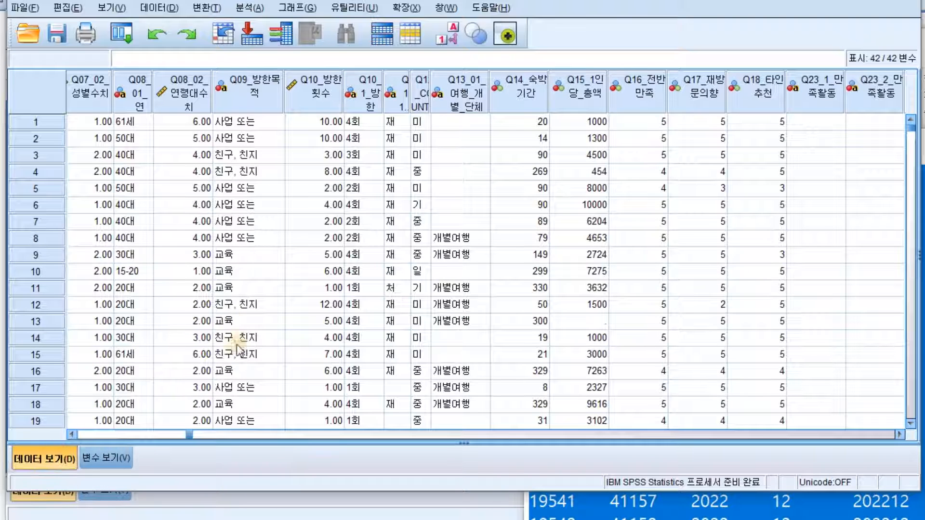
{"action": "left_click", "coordinate": [97, 456]}
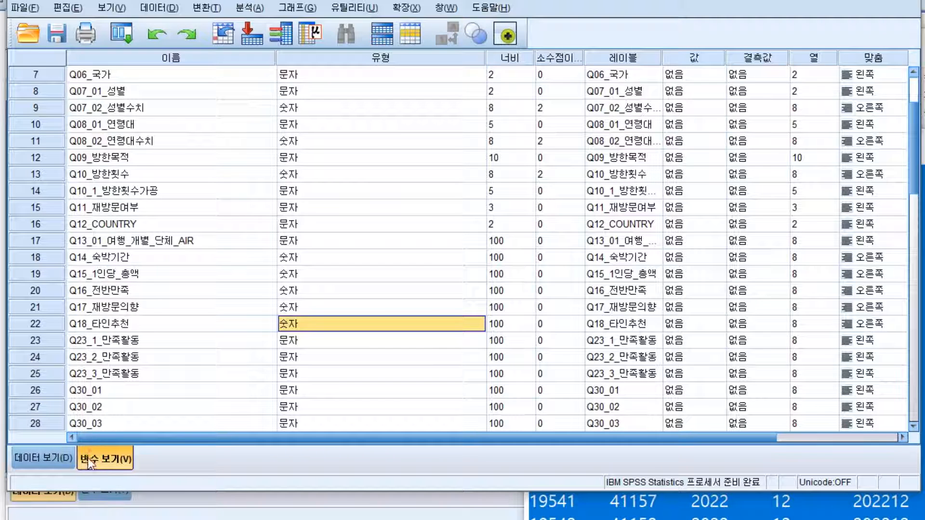
{"action": "left_click", "coordinate": [46, 459]}
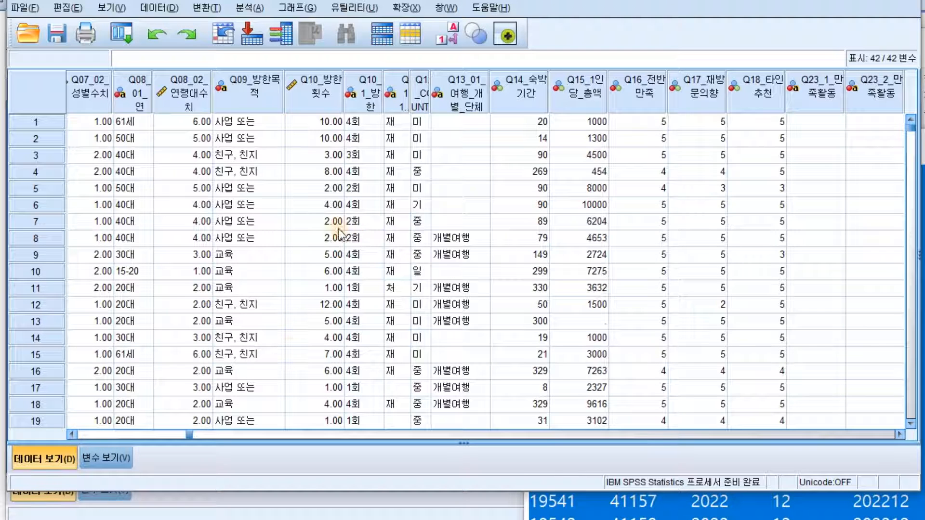
{"action": "left_click", "coordinate": [365, 189]}
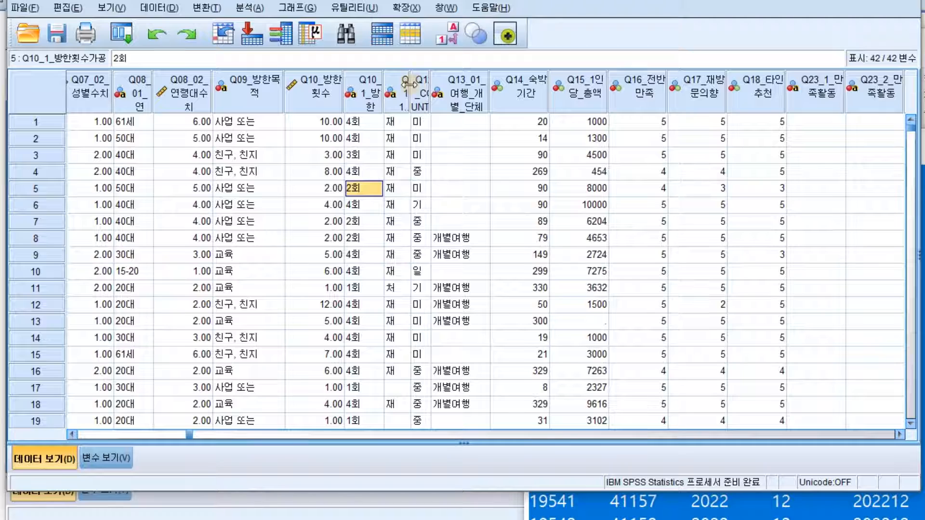
{"action": "left_click_drag", "start_coordinate": [410, 89], "coordinate": [514, 91]}
Examine the data values across the columns past Q30_17 and back to Q10_1_방한횟수가공.
{"action": "left_click", "coordinate": [616, 193]}
{"action": "key", "text": "Right"}
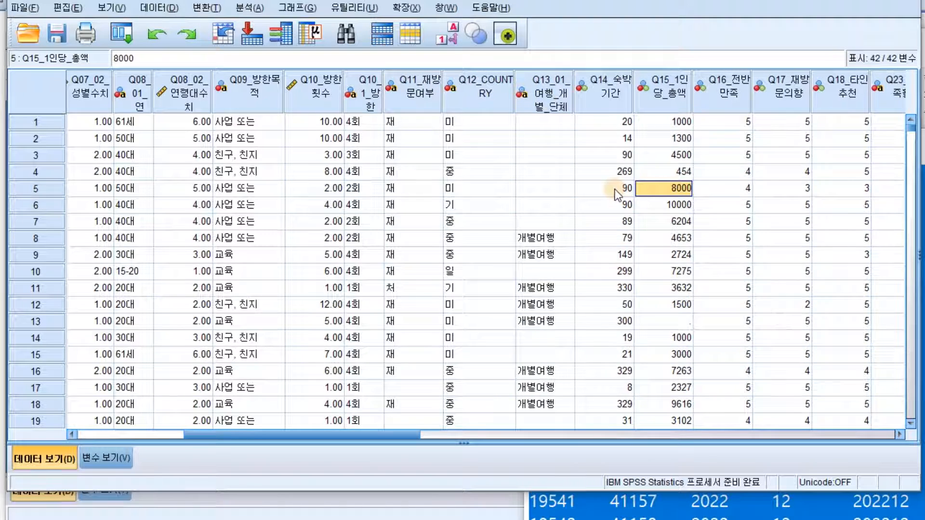
{"action": "key", "text": "Right"}
{"action": "key", "text": "Right"}
{"action": "key", "text": "Right"}
{"action": "key", "text": "Right"}
{"action": "key", "text": "Right"}
{"action": "key", "text": "Right"}
{"action": "key", "text": "Right"}
{"action": "key", "text": "Right"}
{"action": "key", "text": "Right"}
{"action": "key", "text": "Right"}
{"action": "key", "text": "Right"}
{"action": "key", "text": "Right"}
{"action": "key", "text": "Right"}
{"action": "key", "text": "Right"}
{"action": "key", "text": "Right"}
{"action": "key", "text": "Right"}
{"action": "key", "text": "Right"}
{"action": "key", "text": "Right"}
{"action": "key", "text": "Right"}
{"action": "key", "text": "Right"}
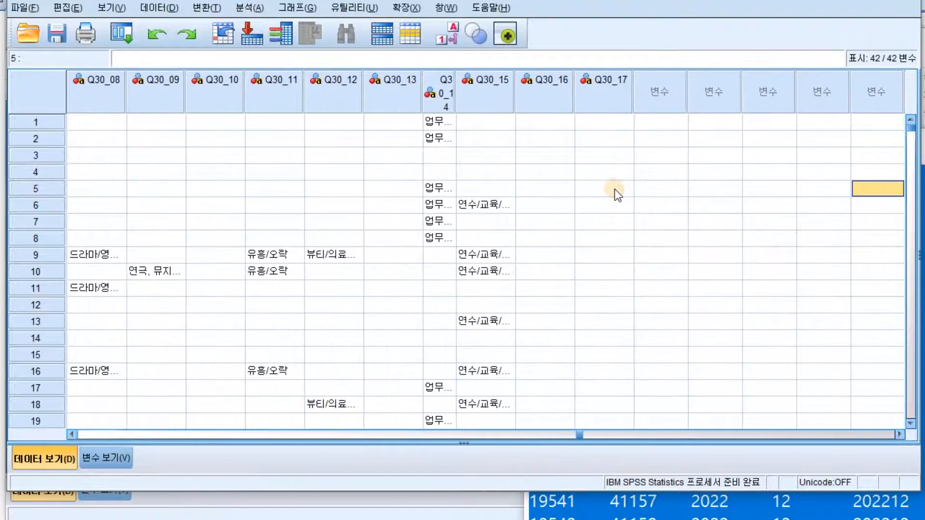
{"action": "key", "text": "Left"}
{"action": "key", "text": "Left"}
{"action": "key", "text": "Left"}
{"action": "key", "text": "Left"}
{"action": "key", "text": "Left"}
{"action": "key", "text": "Left"}
{"action": "key", "text": "Left"}
{"action": "key", "text": "Left"}
{"action": "key", "text": "Left"}
{"action": "key", "text": "Left"}
{"action": "key", "text": "Left"}
{"action": "key", "text": "Left"}
{"action": "key", "text": "Left"}
{"action": "key", "text": "Left"}
{"action": "key", "text": "Left"}
{"action": "key", "text": "Left"}
{"action": "key", "text": "Left"}
{"action": "key", "text": "Left"}
{"action": "key", "text": "Left"}
{"action": "key", "text": "Left"}
{"action": "key", "text": "Left"}
{"action": "key", "text": "Left"}
{"action": "key", "text": "Left"}
{"action": "key", "text": "Left"}
{"action": "key", "text": "Left"}
{"action": "key", "text": "Right"}
{"action": "key", "text": "Right"}
{"action": "key", "text": "Right"}
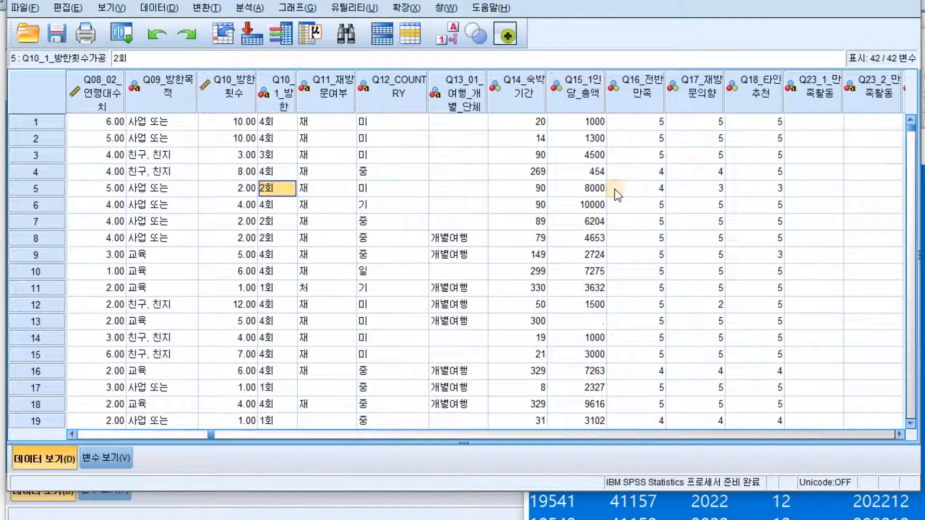
In the variable definitions, copy the width 100 from Q13_01_여행_개별_단체_AIR and apply it to Q05_분기.
{"action": "left_click", "coordinate": [106, 459]}
{"action": "scroll", "coordinate": [304, 337], "scroll_direction": "up", "scroll_amount": 2}
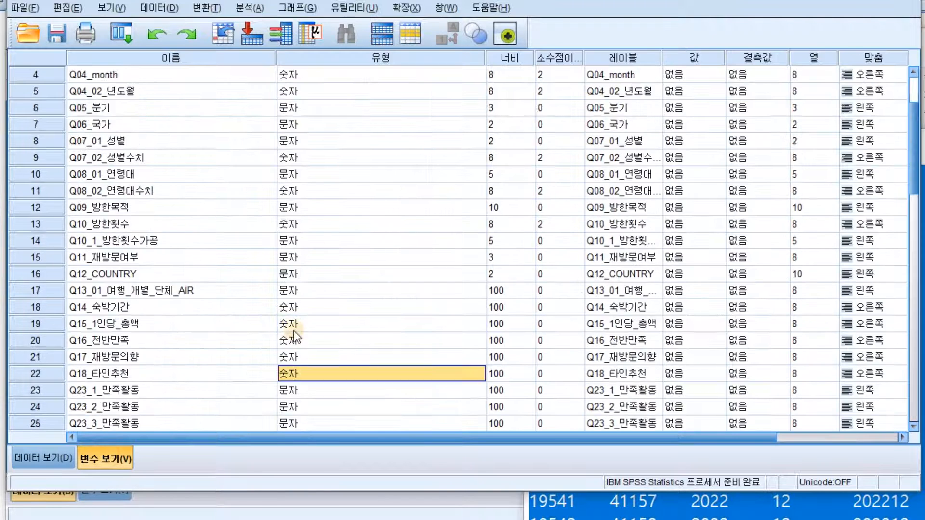
{"action": "left_click", "coordinate": [349, 322]}
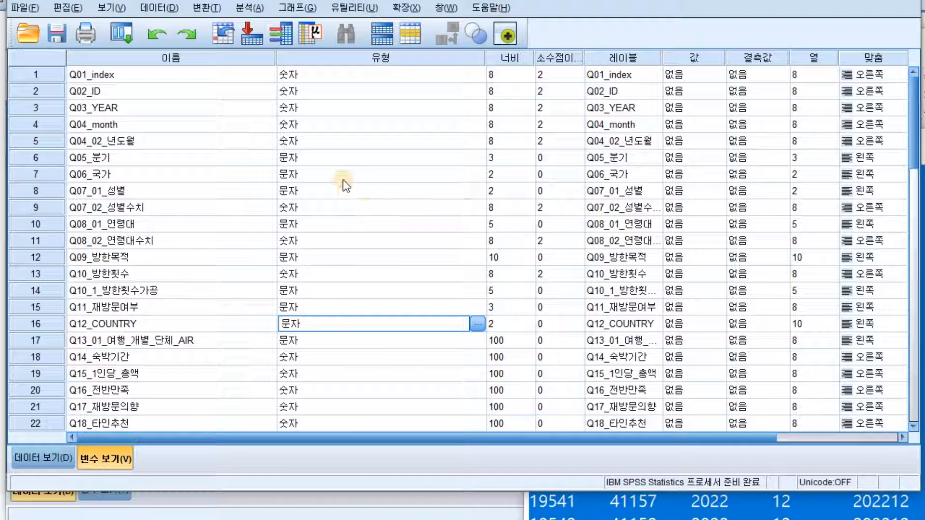
{"action": "left_click", "coordinate": [339, 158]}
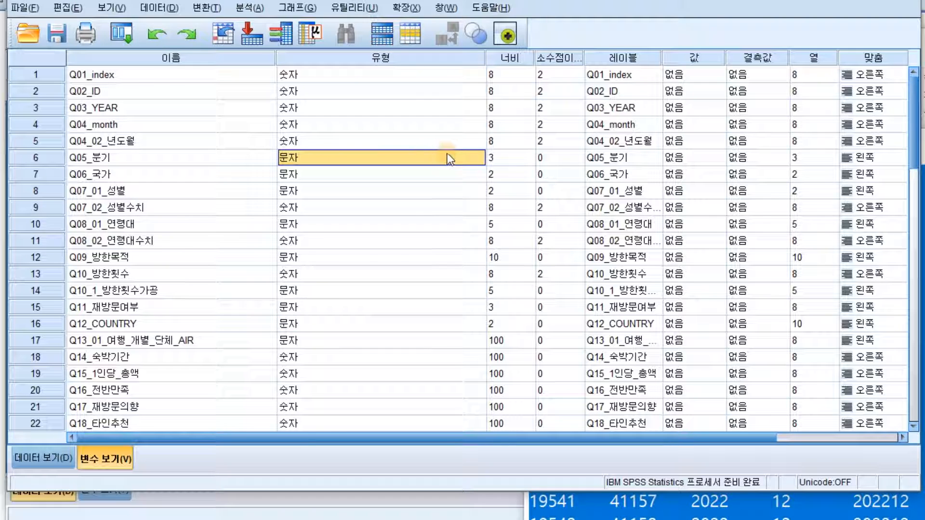
{"action": "left_click", "coordinate": [520, 157]}
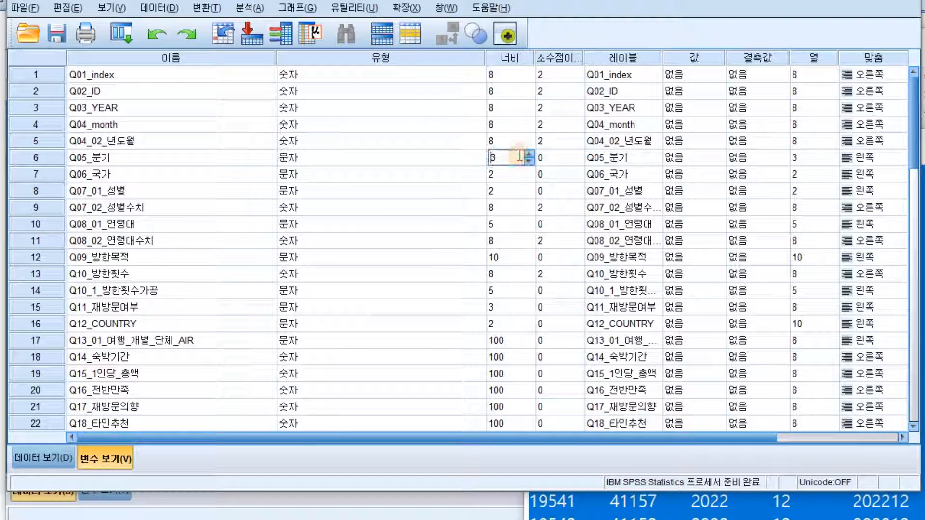
{"action": "left_click", "coordinate": [507, 340]}
{"action": "key", "text": "super+c"}
{"action": "left_click_drag", "start_coordinate": [507, 158], "coordinate": [504, 328]}
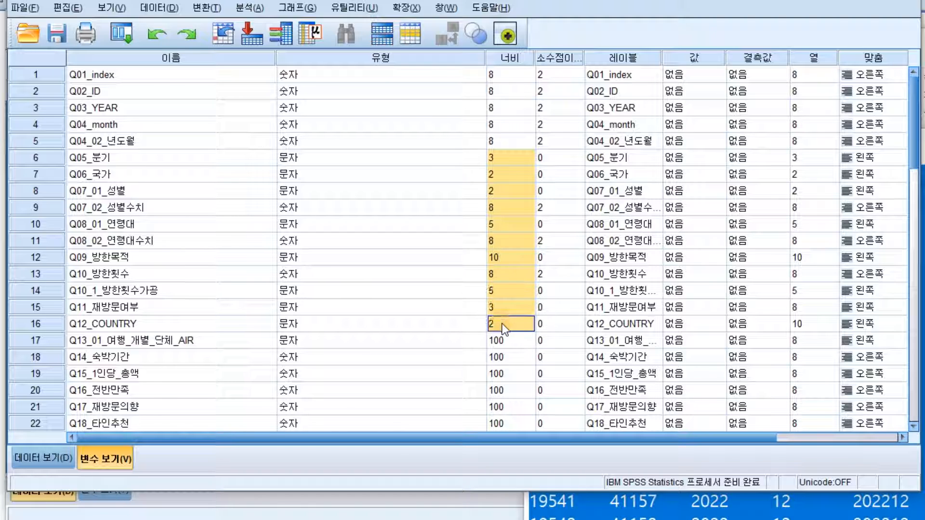
{"action": "right_click", "coordinate": [504, 323]}
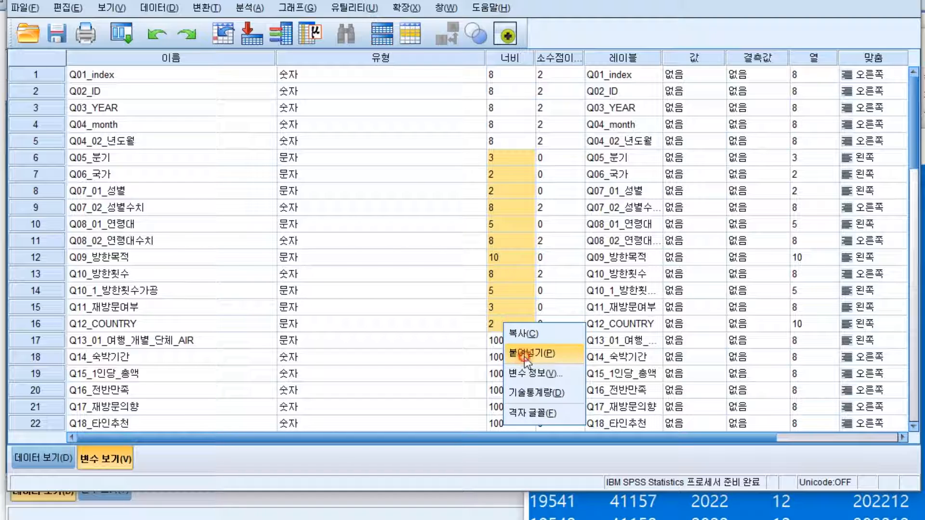
{"action": "left_click", "coordinate": [524, 357]}
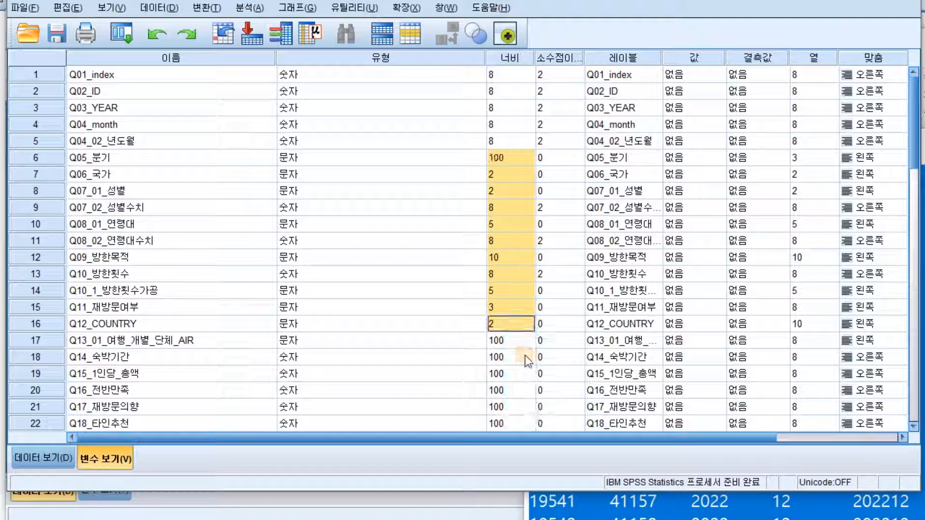
Apply the copied width of 100 to Q06_국가 and Q07_01_성별.
{"action": "left_click", "coordinate": [504, 174]}
{"action": "right_click", "coordinate": [510, 176]}
{"action": "left_click", "coordinate": [519, 208]}
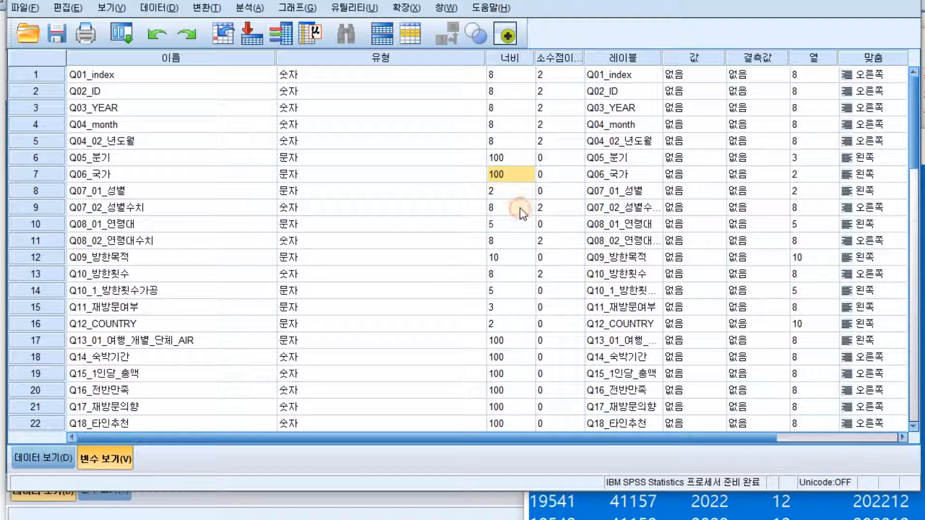
{"action": "left_click_drag", "start_coordinate": [510, 192], "coordinate": [511, 241]}
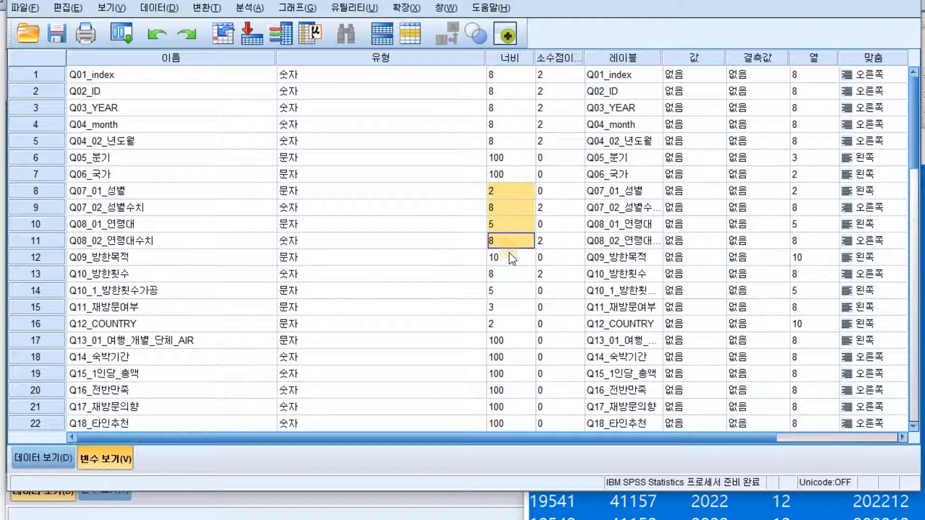
{"action": "left_click_drag", "start_coordinate": [511, 292], "coordinate": [510, 319]}
{"action": "right_click", "coordinate": [510, 319]}
{"action": "left_click", "coordinate": [528, 347]}
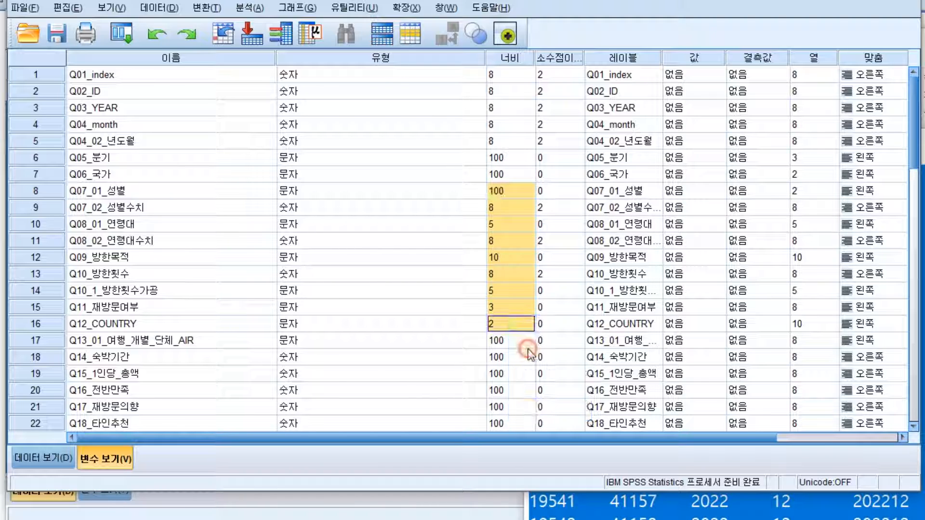
Set the widths of Q08_01_연령대 and Q09_방한목적 to 100.
{"action": "left_click", "coordinate": [494, 256]}
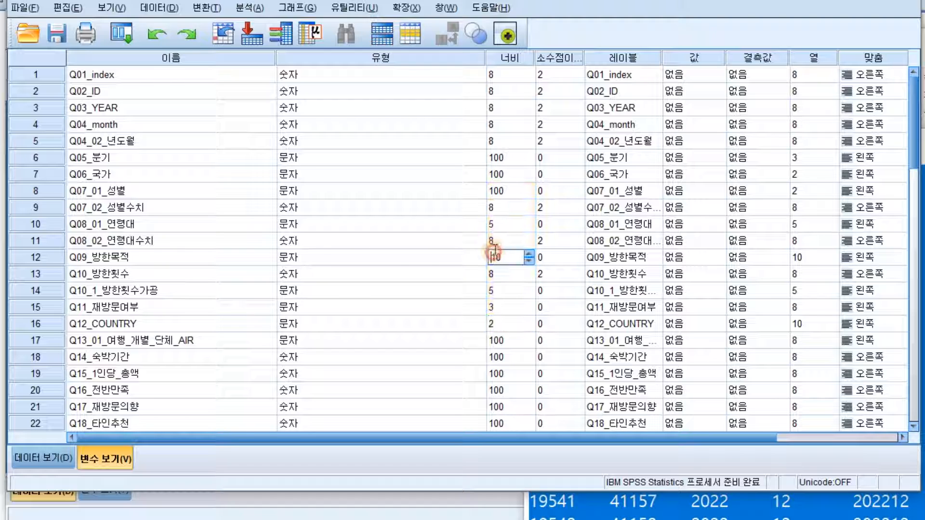
{"action": "left_click", "coordinate": [494, 224]}
{"action": "double_click", "coordinate": [493, 224]}
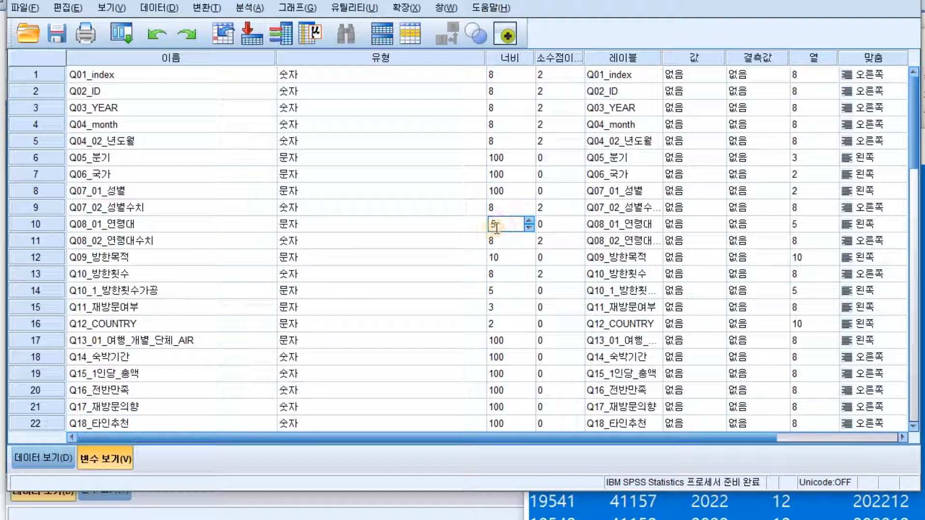
{"action": "type", "text": "100"}
{"action": "key", "text": "Tab"}
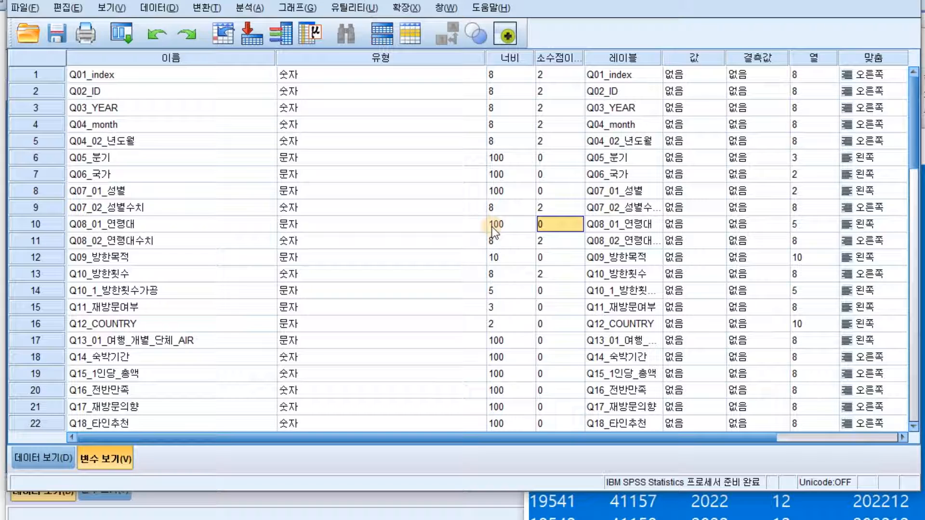
{"action": "key", "text": "Down"}
{"action": "key", "text": "Down"}
{"action": "key", "text": "Left"}
{"action": "key", "text": "Left"}
{"action": "key", "text": "Right"}
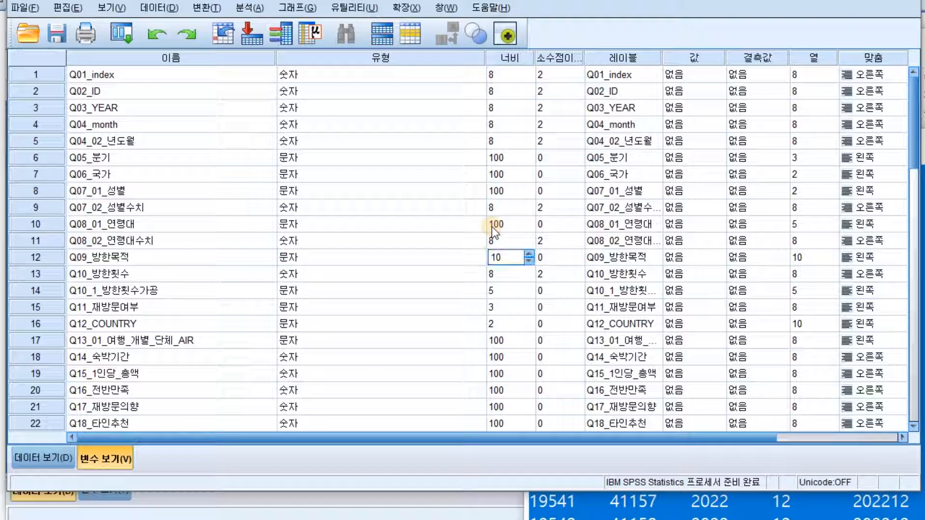
{"action": "key", "text": "Tab"}
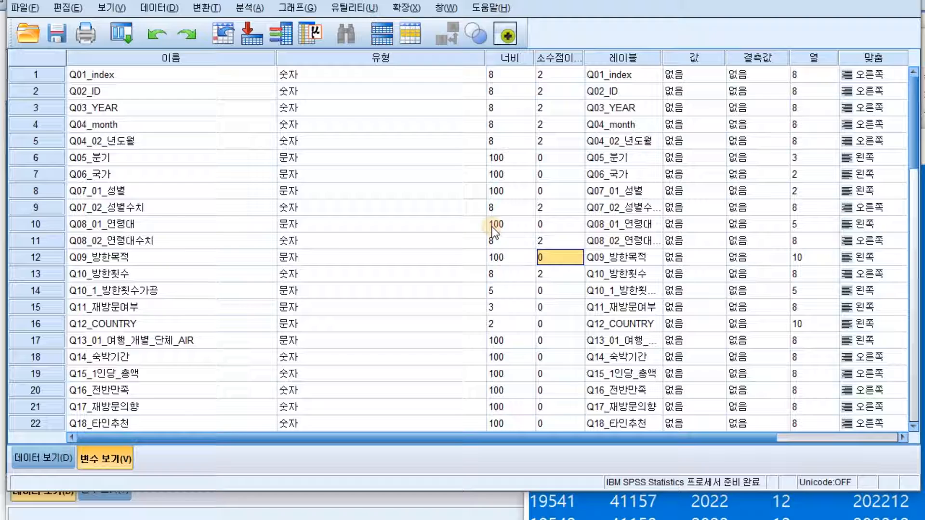
Set the widths of Q10_1_방한횟수가공, Q11_재방문여부 and Q12_COUNTRY to 100.
{"action": "key", "text": "Down"}
{"action": "key", "text": "Down"}
{"action": "key", "text": "Left"}
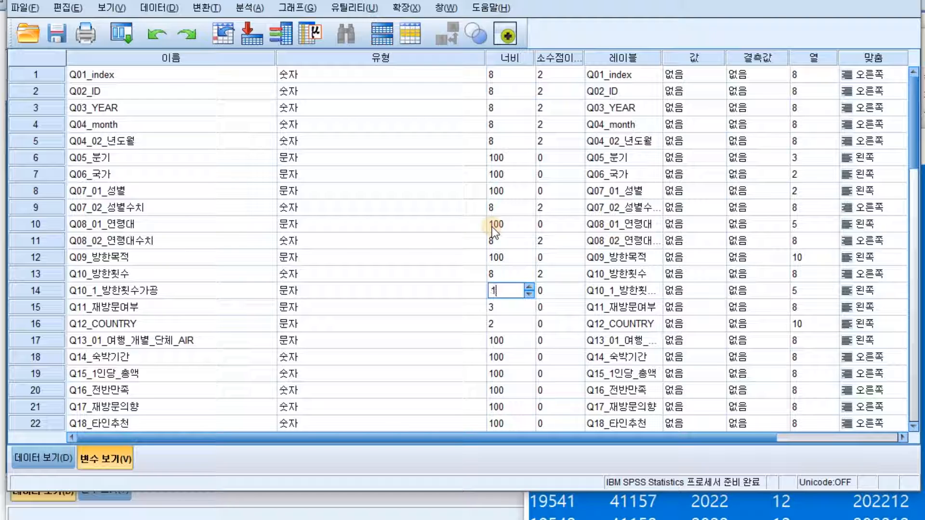
{"action": "key", "text": "Down"}
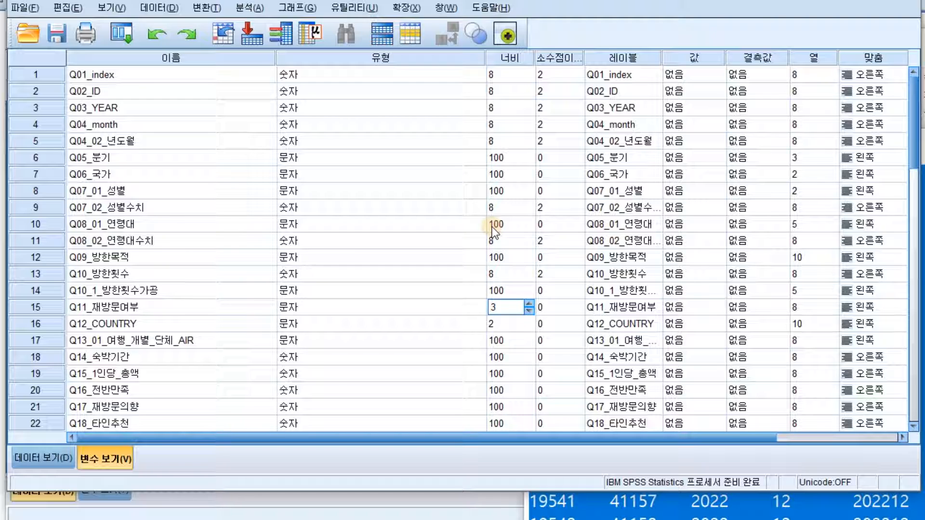
{"action": "type", "text": "100"}
{"action": "key", "text": "Return"}
{"action": "key", "text": "Down"}
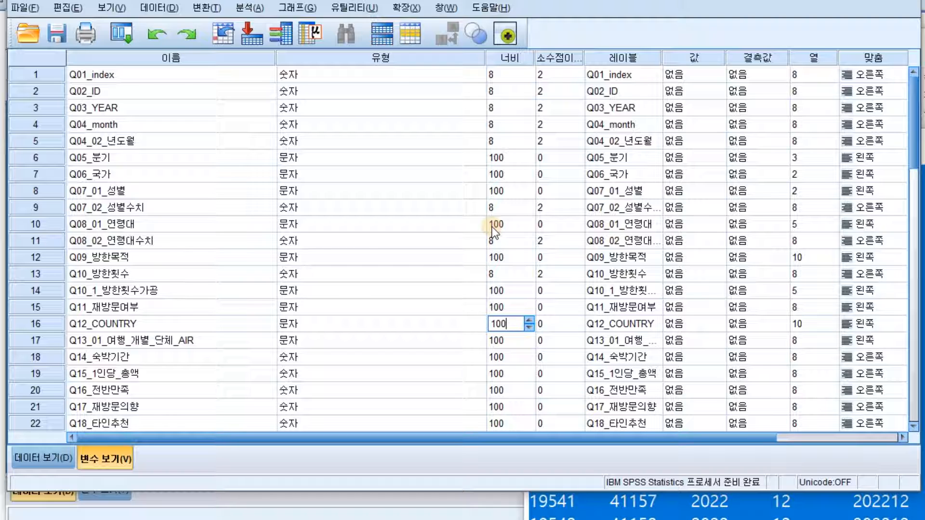
{"action": "key", "text": "Tab"}
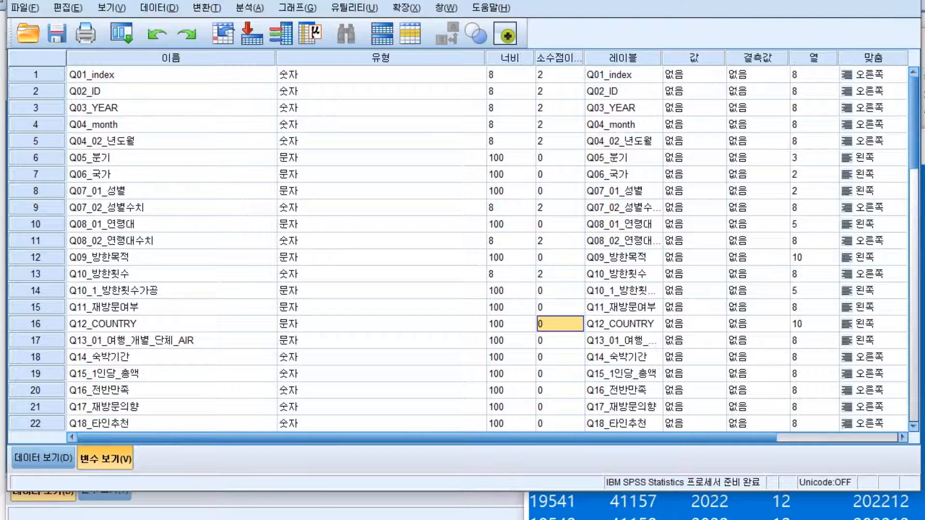
Copy all text of 2025_40_01_외래관광_cp949.txt in Notepad and paste it with variable names into the SPSS data from the first Q01_index cell.
{"action": "key", "text": "alt+Tab"}
{"action": "key", "text": "ctrl+a"}
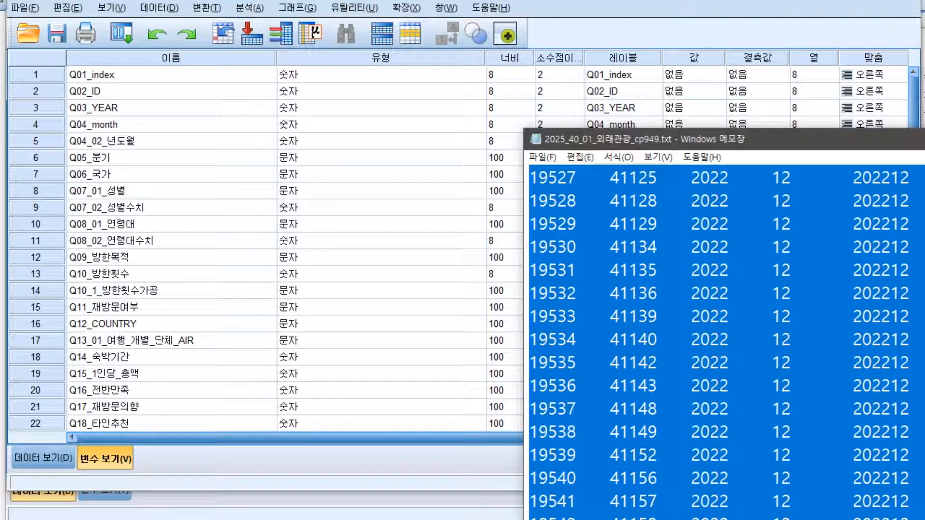
{"action": "left_click", "coordinate": [31, 460]}
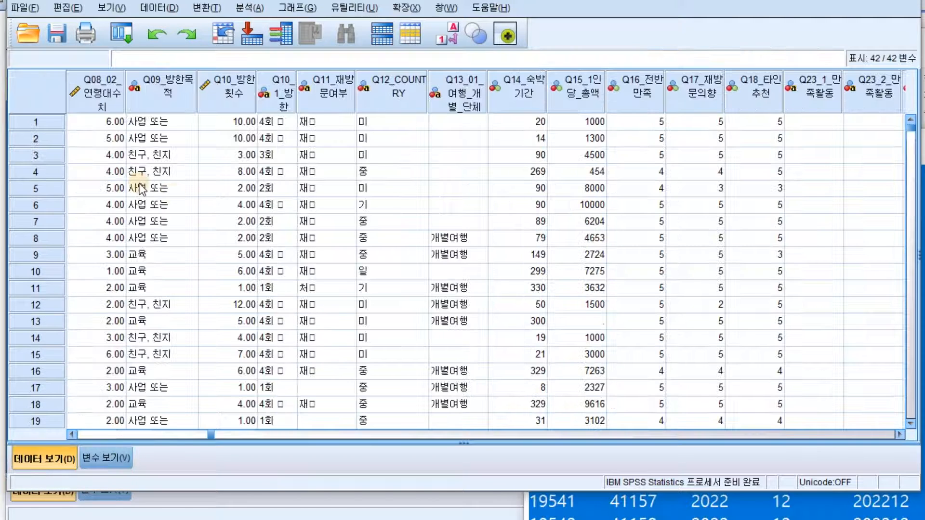
{"action": "left_click", "coordinate": [99, 125]}
{"action": "left_click_drag", "start_coordinate": [200, 434], "coordinate": [57, 438]}
{"action": "left_click", "coordinate": [110, 124]}
{"action": "right_click", "coordinate": [113, 124]}
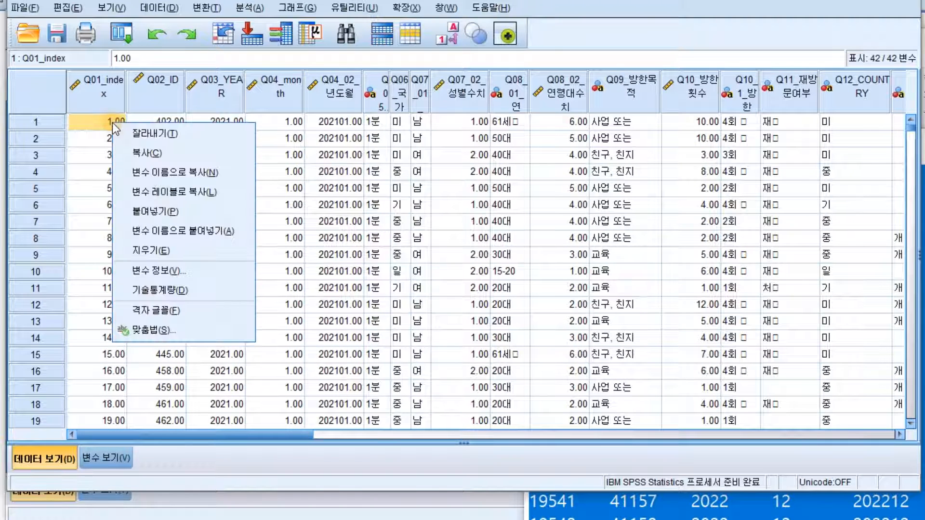
{"action": "left_click", "coordinate": [163, 232]}
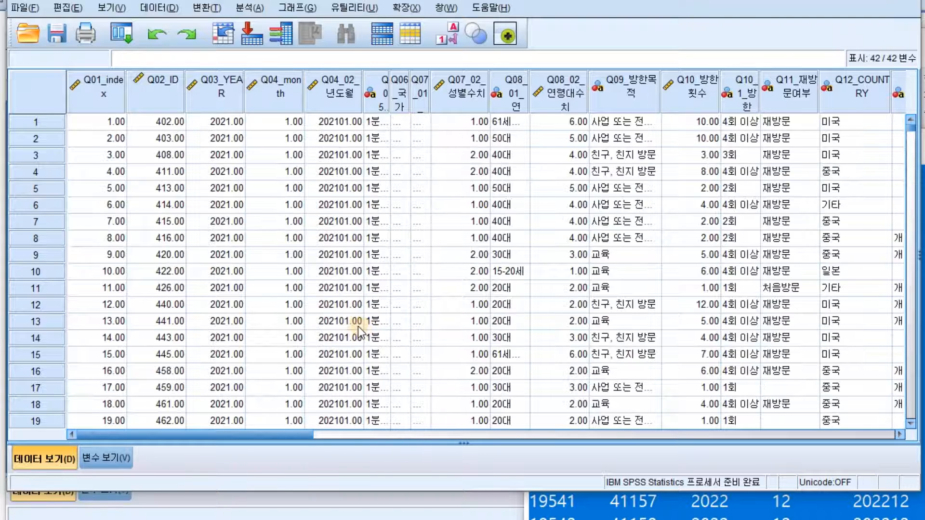
Widen the Q05_분기, Q06_국가, Q07_01_성별 and Q08_01_연령대 columns in the data values.
{"action": "left_click_drag", "start_coordinate": [383, 94], "coordinate": [390, 88]}
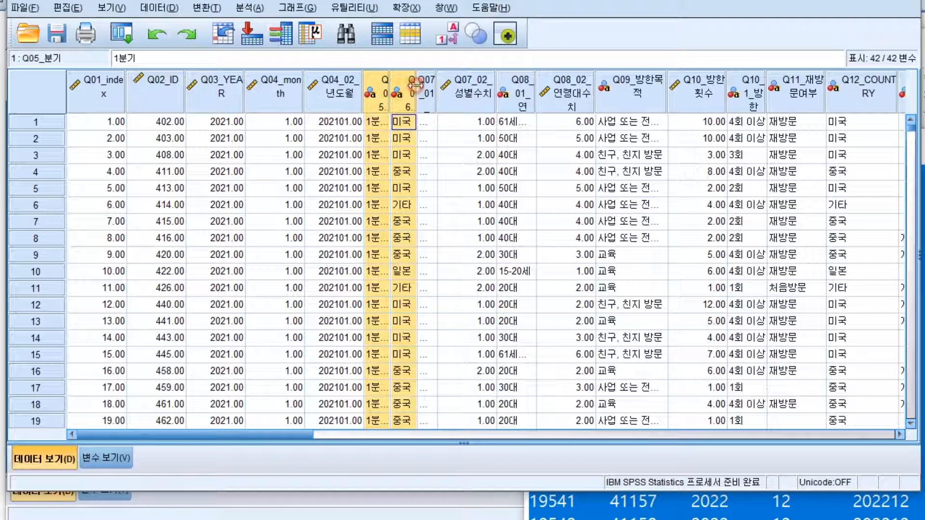
{"action": "double_click", "coordinate": [420, 87]}
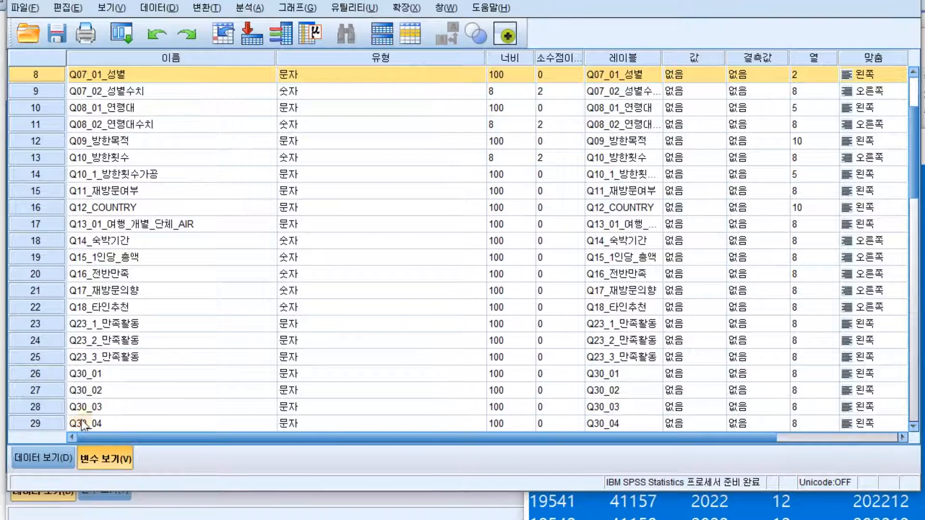
{"action": "left_click", "coordinate": [19, 457]}
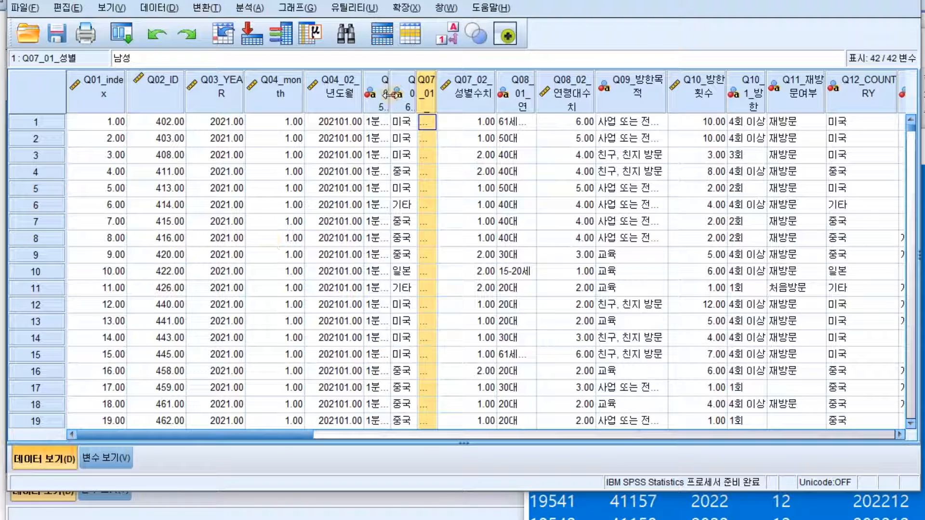
{"action": "left_click_drag", "start_coordinate": [390, 94], "coordinate": [515, 97]}
{"action": "left_click", "coordinate": [548, 107]}
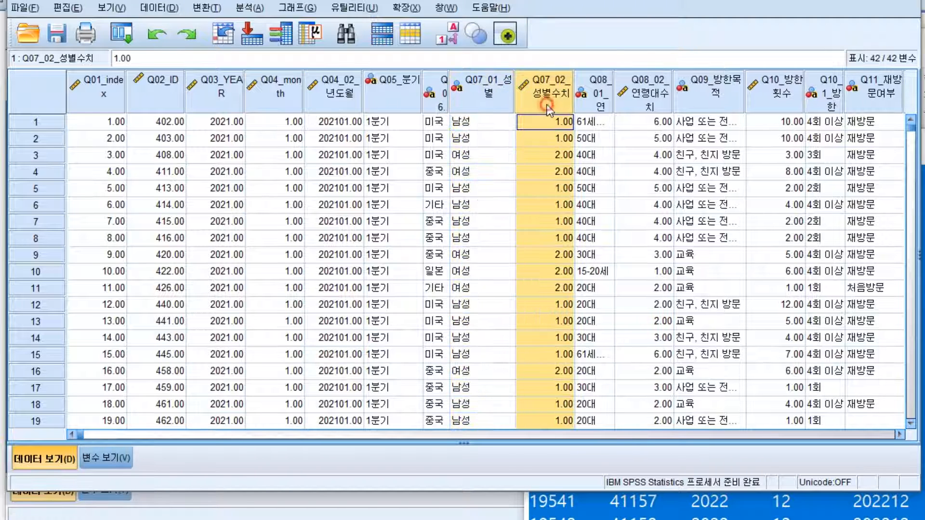
{"action": "left_click_drag", "start_coordinate": [614, 96], "coordinate": [666, 99]}
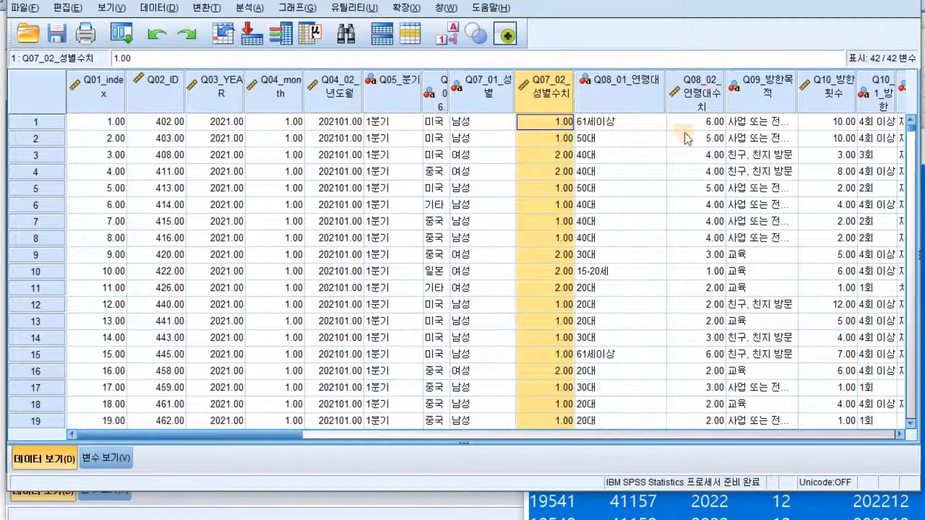
Examine the re-pasted values across the columns past Q30_17 and back to Q01_index and Q05_분기.
{"action": "left_click", "coordinate": [684, 134]}
{"action": "key", "text": "Right"}
{"action": "key", "text": "Right"}
{"action": "key", "text": "Right"}
{"action": "key", "text": "Right"}
{"action": "key", "text": "Right"}
{"action": "key", "text": "Right"}
{"action": "key", "text": "Right"}
{"action": "key", "text": "Right"}
{"action": "key", "text": "Right"}
{"action": "key", "text": "Right"}
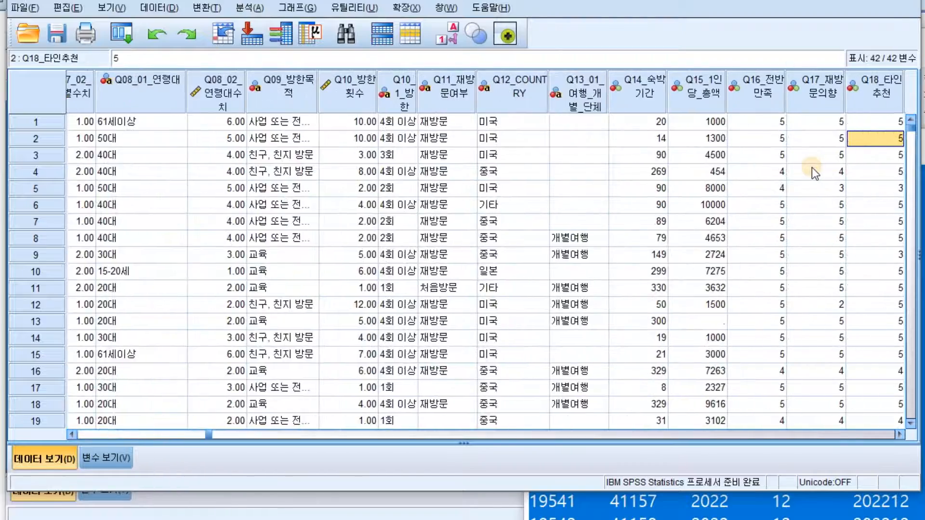
{"action": "key", "text": "Right"}
{"action": "key", "text": "Right"}
{"action": "key", "text": "Right"}
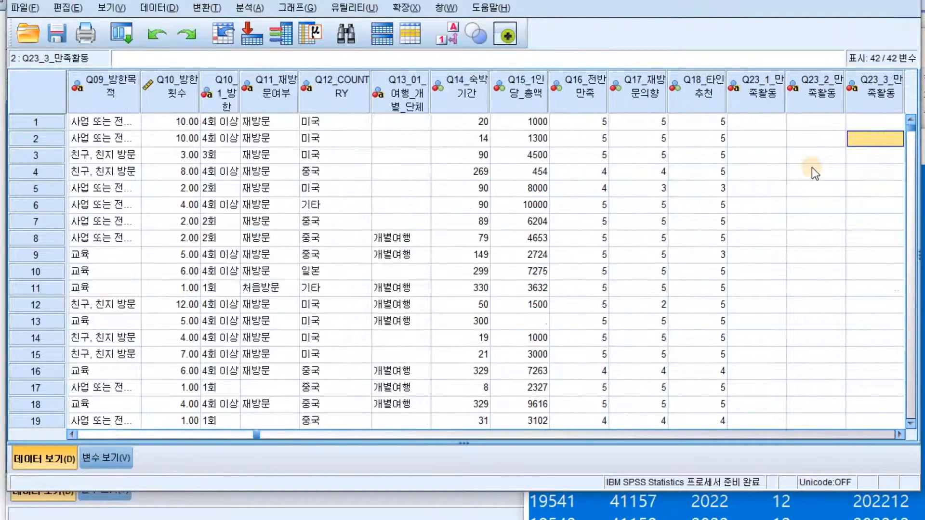
{"action": "key", "text": "Right"}
{"action": "key", "text": "Right"}
{"action": "key", "text": "Right"}
{"action": "key", "text": "Right"}
{"action": "key", "text": "Right"}
{"action": "key", "text": "Right"}
{"action": "key", "text": "Right"}
{"action": "key", "text": "Right"}
{"action": "key", "text": "Right"}
{"action": "key", "text": "Right"}
{"action": "key", "text": "Right"}
{"action": "key", "text": "Right"}
{"action": "key", "text": "Right"}
{"action": "key", "text": "Right"}
{"action": "key", "text": "Right"}
{"action": "key", "text": "Right"}
{"action": "key", "text": "Right"}
{"action": "key", "text": "Right"}
{"action": "key", "text": "Right"}
{"action": "key", "text": "Right"}
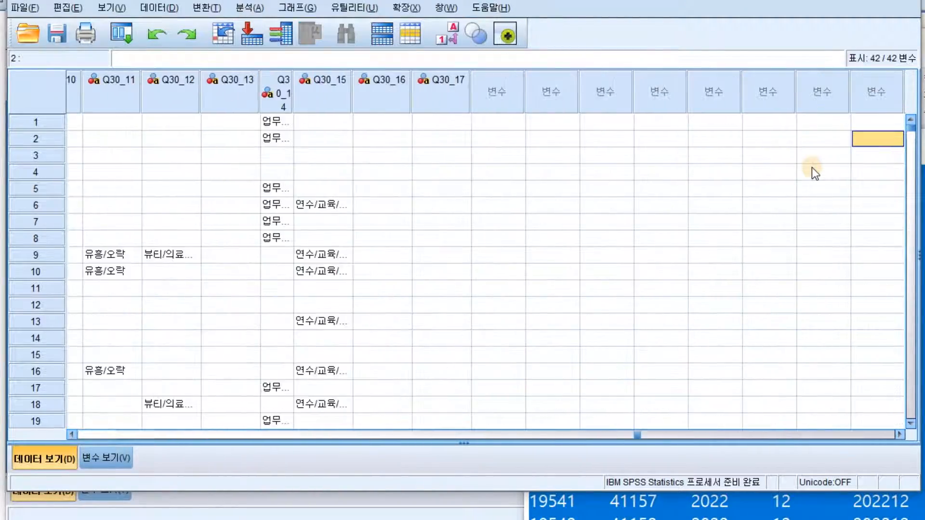
{"action": "key", "text": "Left"}
{"action": "key", "text": "Left"}
{"action": "key", "text": "Left"}
{"action": "key", "text": "Left"}
{"action": "key", "text": "Left"}
{"action": "key", "text": "Left"}
{"action": "key", "text": "Left"}
{"action": "key", "text": "Left"}
{"action": "key", "text": "Left"}
{"action": "key", "text": "Left"}
{"action": "key", "text": "Left"}
{"action": "key", "text": "Left"}
{"action": "key", "text": "Left"}
{"action": "key", "text": "Left"}
{"action": "key", "text": "Left"}
{"action": "key", "text": "Left"}
{"action": "key", "text": "Left"}
{"action": "key", "text": "Left"}
{"action": "key", "text": "Left"}
{"action": "key", "text": "Left"}
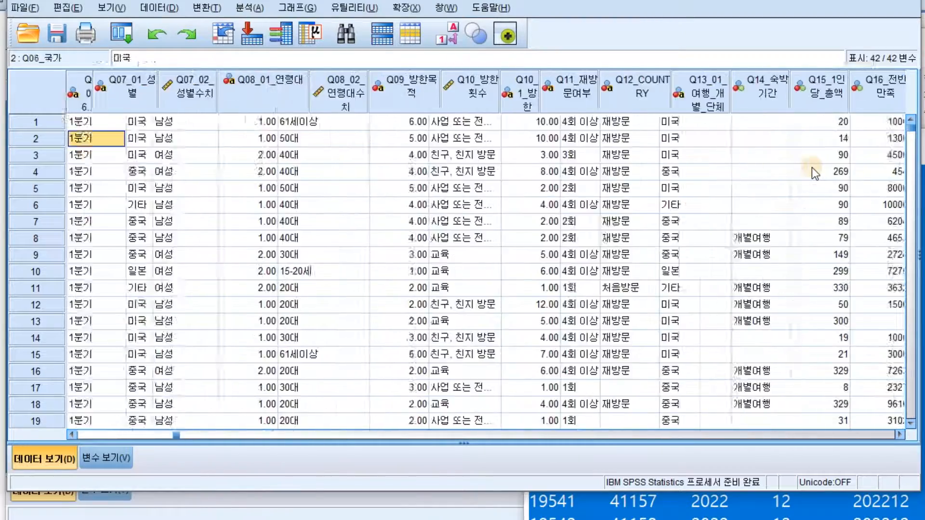
{"action": "key", "text": "Left"}
{"action": "key", "text": "Left"}
{"action": "key", "text": "Left"}
{"action": "key", "text": "Left"}
{"action": "key", "text": "Left"}
{"action": "key", "text": "Left"}
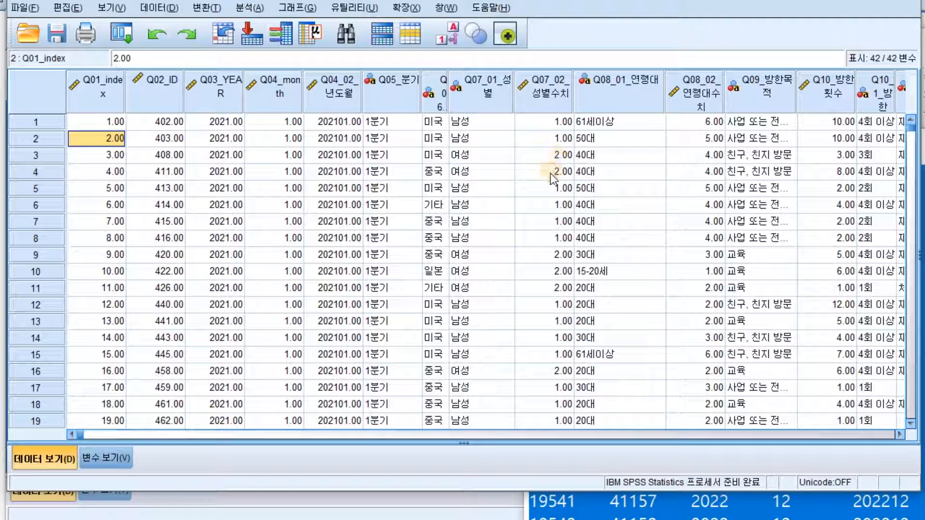
{"action": "left_click", "coordinate": [417, 255]}
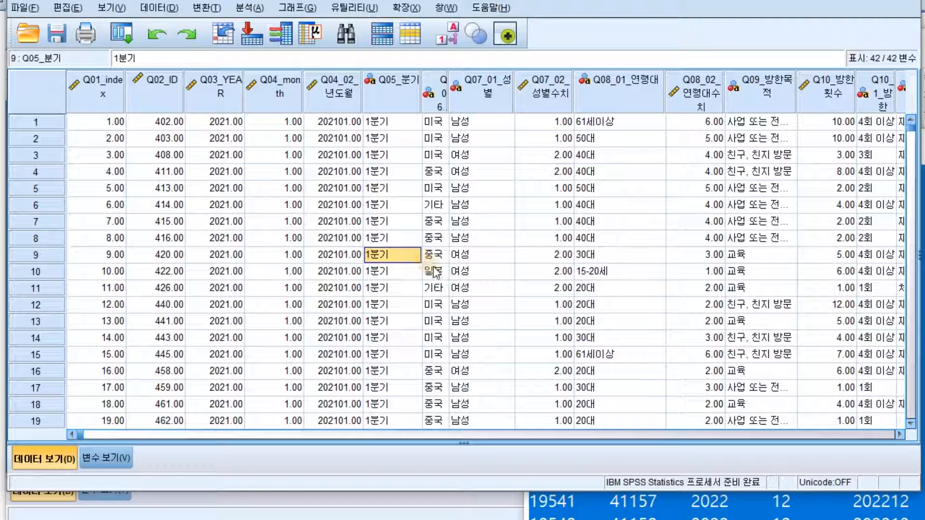
Launch PASW Statistics 18 and dismiss its startup and data-opening dialogs to reach the blank data editor.
{"action": "key", "text": "super"}
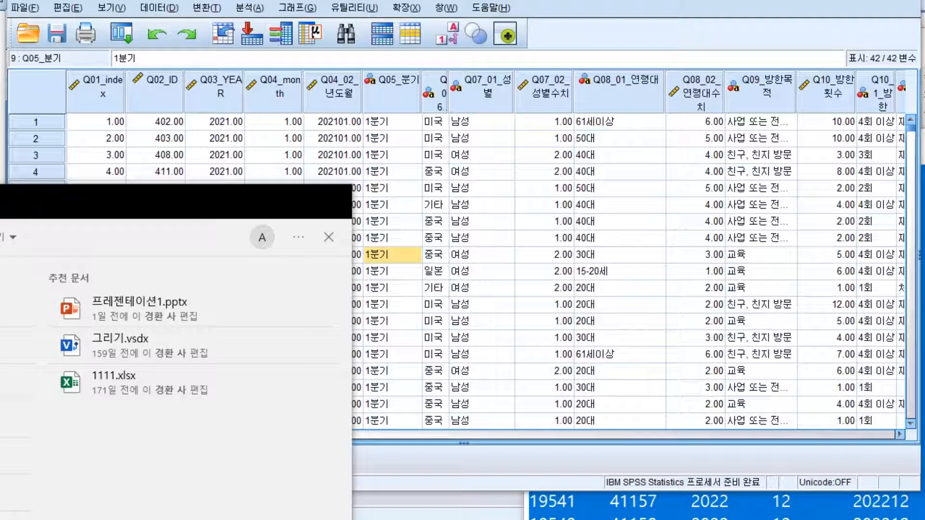
{"action": "type", "text": "p"}
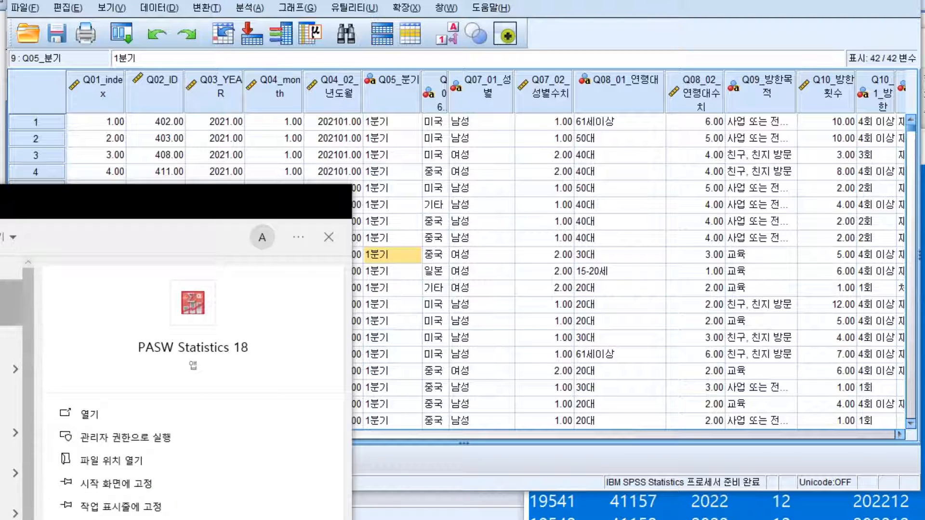
{"action": "key", "text": "Return"}
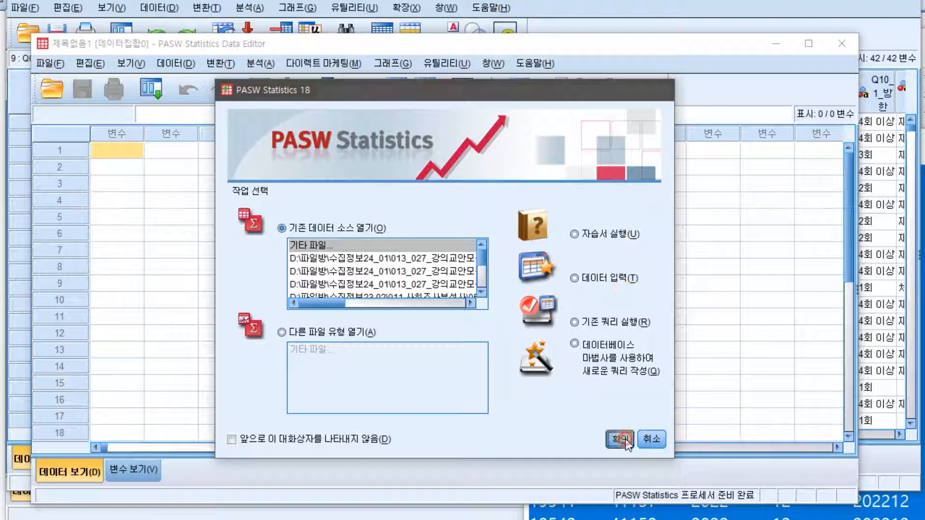
{"action": "left_click", "coordinate": [651, 438]}
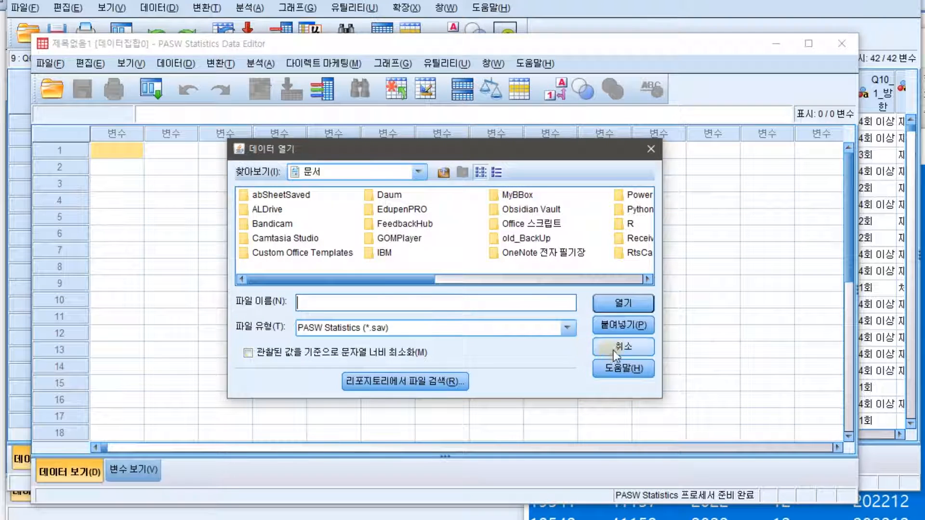
{"action": "left_click", "coordinate": [619, 347]}
Load 2025_40_01_외래관광_cp949.txt into the text import wizard as delimited data with variable names at the top of the file.
{"action": "key", "text": "alt+Tab"}
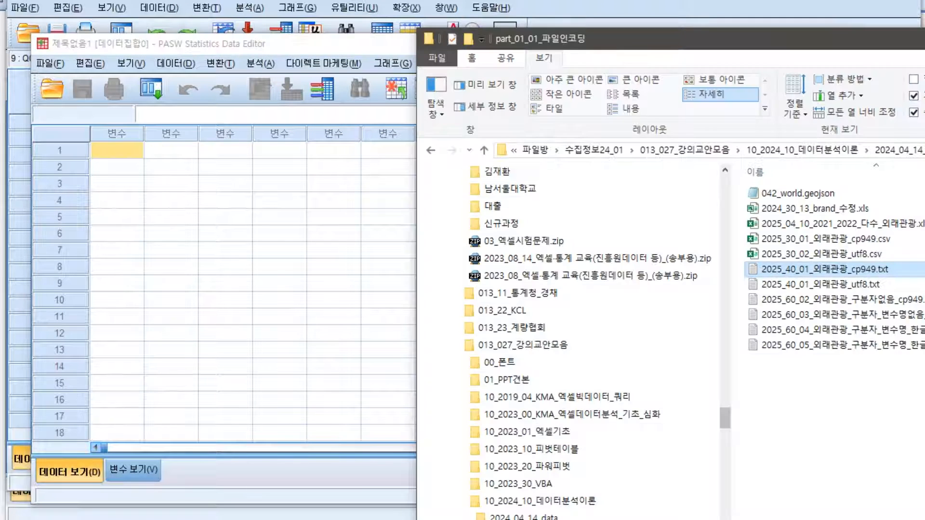
{"action": "left_click_drag", "start_coordinate": [819, 269], "coordinate": [310, 45]}
{"action": "left_click", "coordinate": [310, 45]}
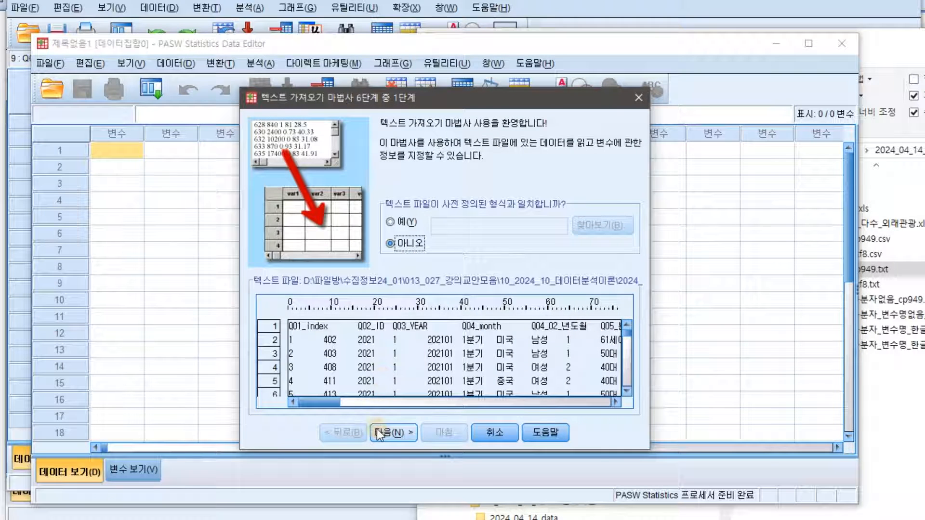
{"action": "left_click", "coordinate": [381, 434]}
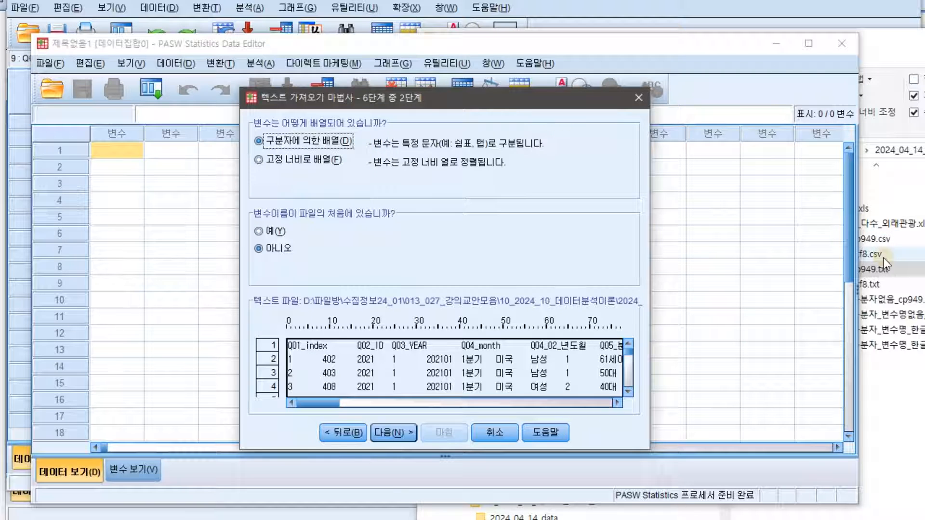
{"action": "left_click", "coordinate": [272, 233]}
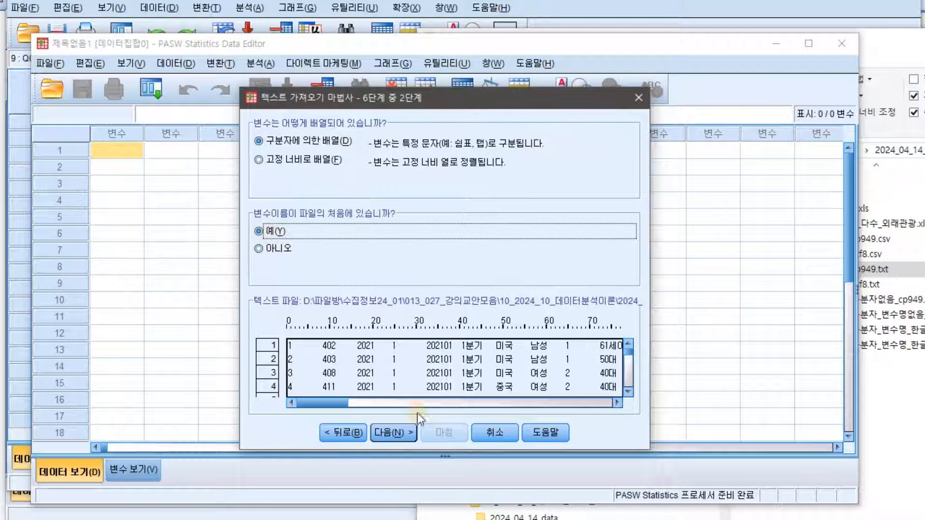
{"action": "left_click", "coordinate": [400, 431]}
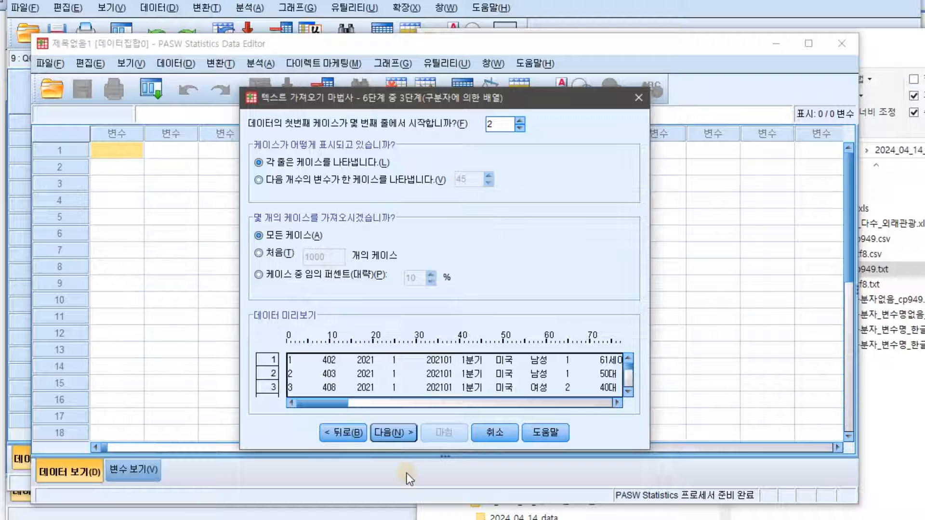
Import all cases from line 2, tab-delimited with space excluded as a delimiter and the double quote as text qualifier.
{"action": "left_click", "coordinate": [397, 433]}
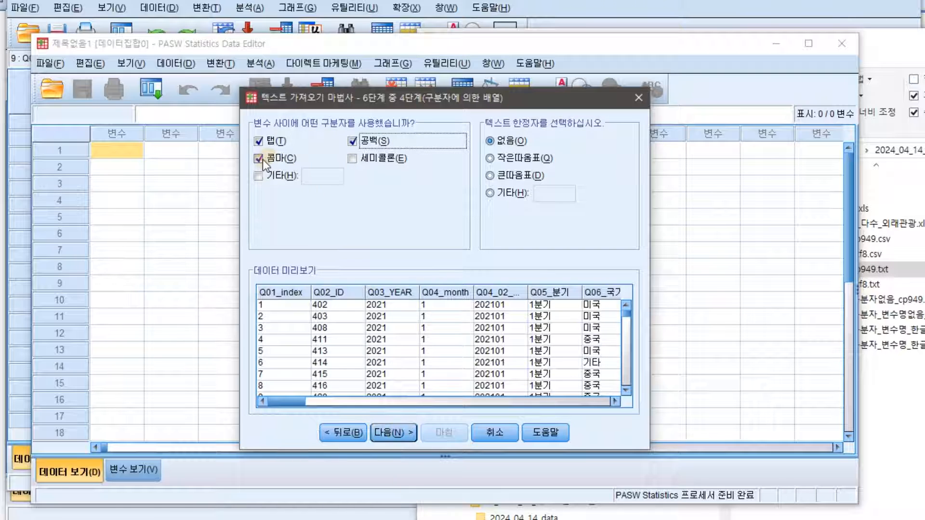
{"action": "left_click", "coordinate": [352, 140]}
{"action": "left_click", "coordinate": [511, 176]}
{"action": "left_click", "coordinate": [407, 432]}
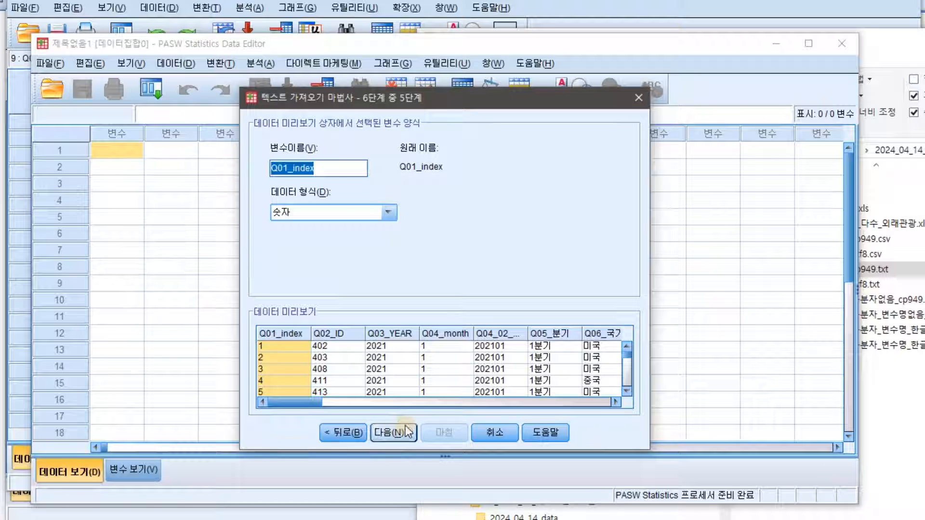
{"action": "left_click", "coordinate": [409, 432]}
{"action": "left_click", "coordinate": [441, 433]}
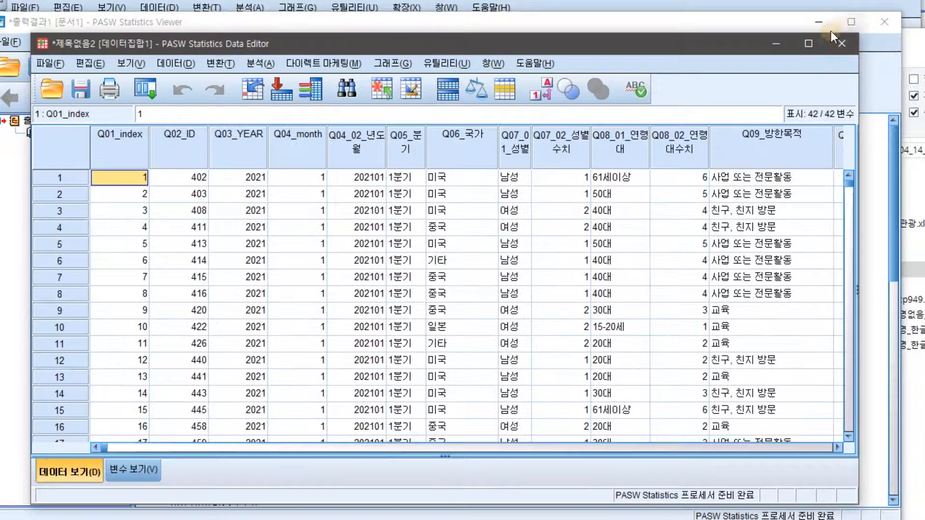
{"action": "left_click_drag", "start_coordinate": [108, 450], "coordinate": [88, 452]}
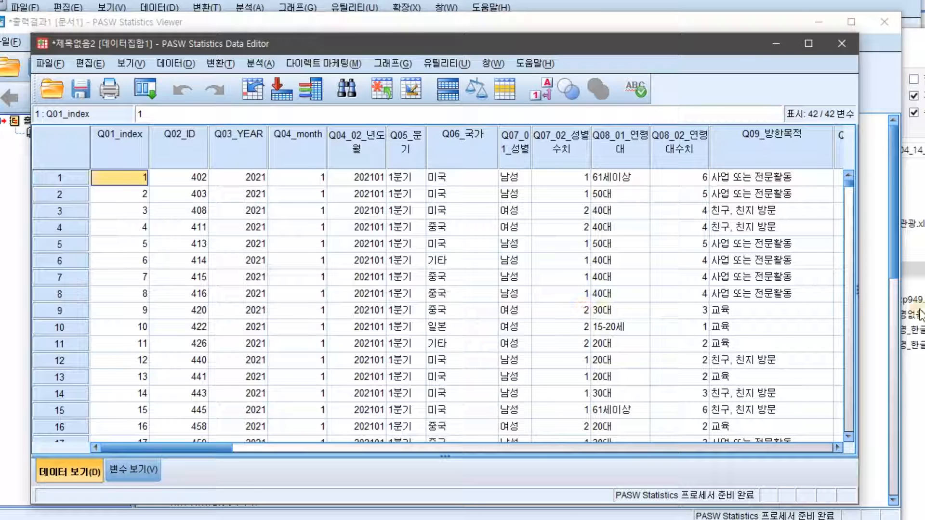
Create a new blank dataset and move its window clear of the imported data.
{"action": "key", "text": "alt+Tab"}
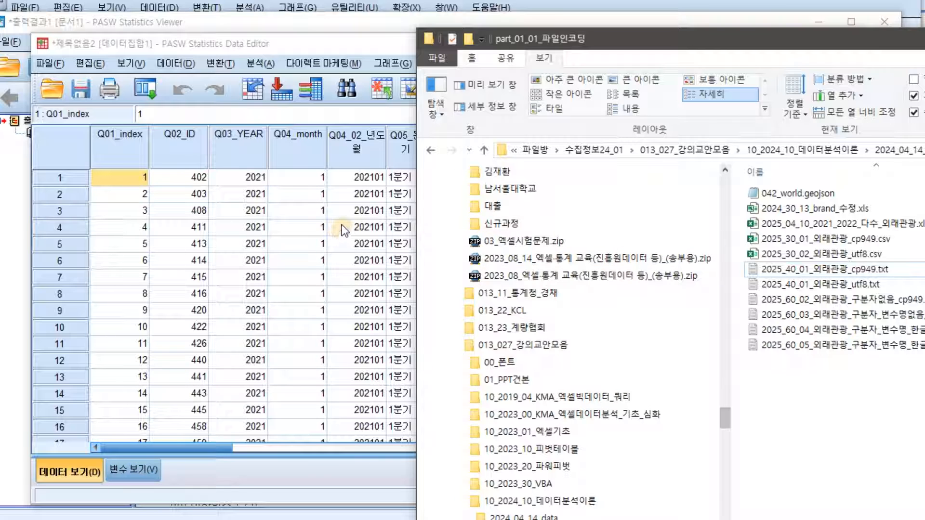
{"action": "left_click", "coordinate": [51, 63]}
{"action": "mouse_move", "coordinate": [62, 87]}
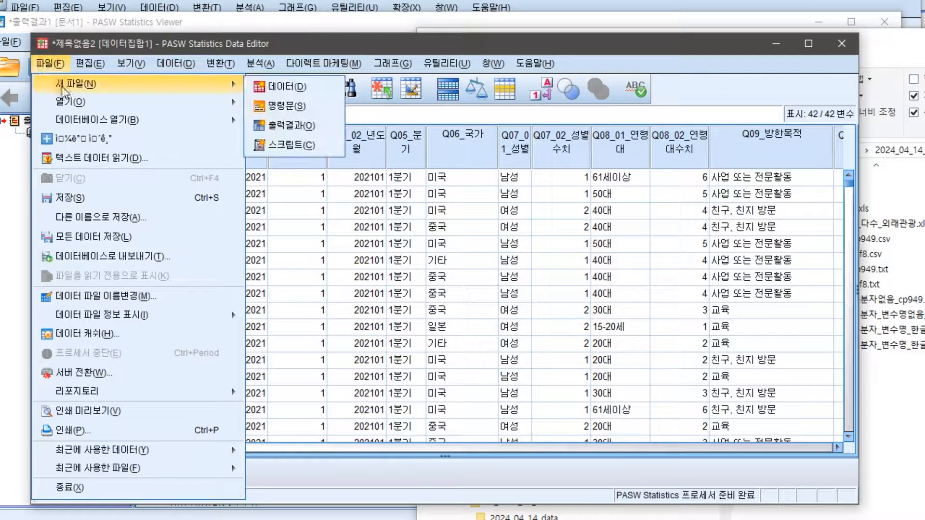
{"action": "left_click", "coordinate": [272, 89]}
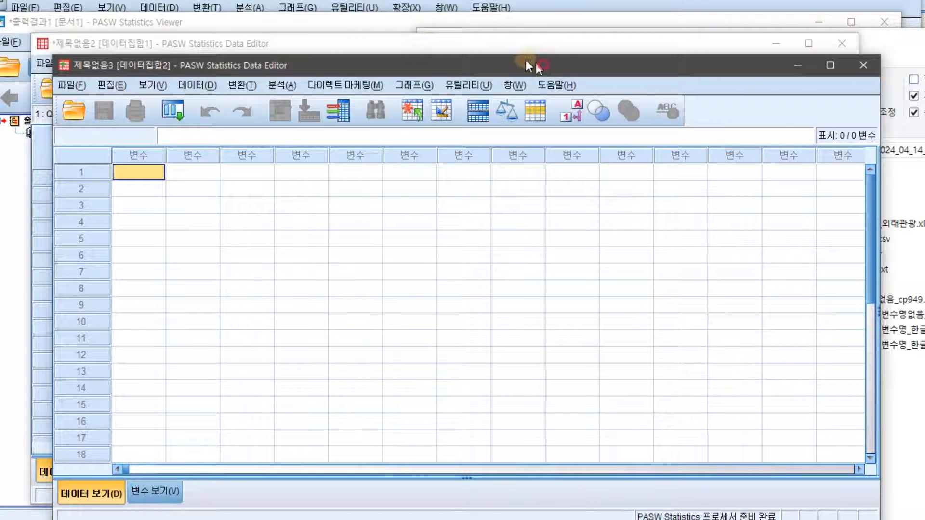
{"action": "left_click_drag", "start_coordinate": [545, 65], "coordinate": [501, 28]}
Open 2025_40_01_외래관광_cp949.txt in Notepad, copy all its text and move the window off the blank dataset.
{"action": "left_click", "coordinate": [915, 286]}
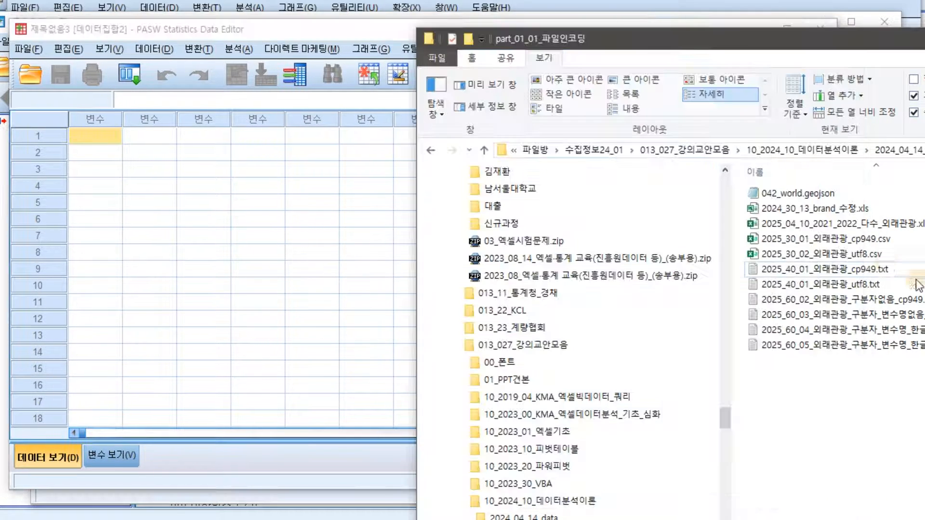
{"action": "double_click", "coordinate": [863, 272]}
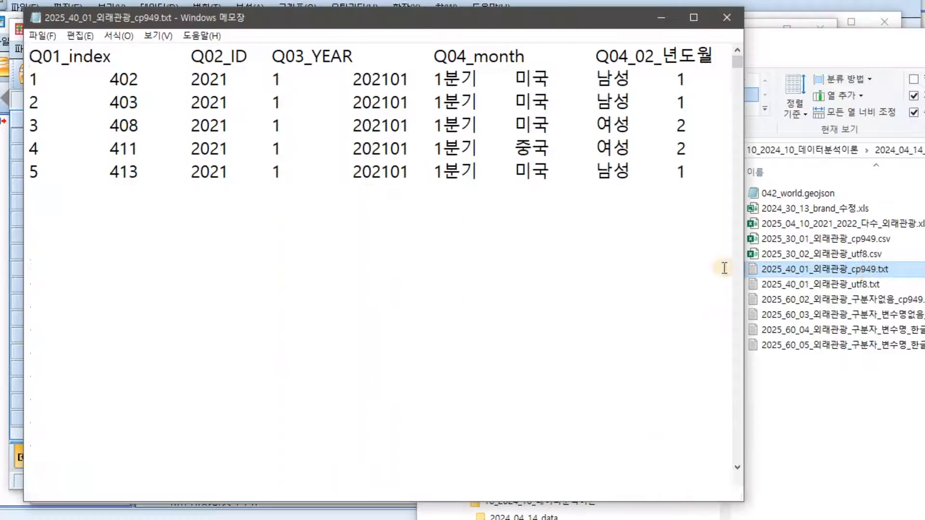
{"action": "left_click", "coordinate": [203, 142]}
{"action": "key", "text": "ctrl+a"}
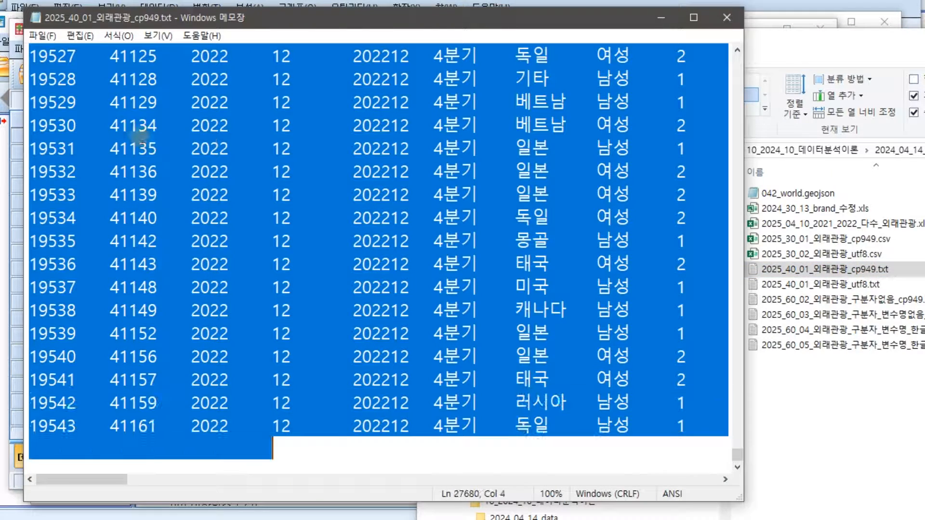
{"action": "left_click_drag", "start_coordinate": [294, 18], "coordinate": [814, 193]}
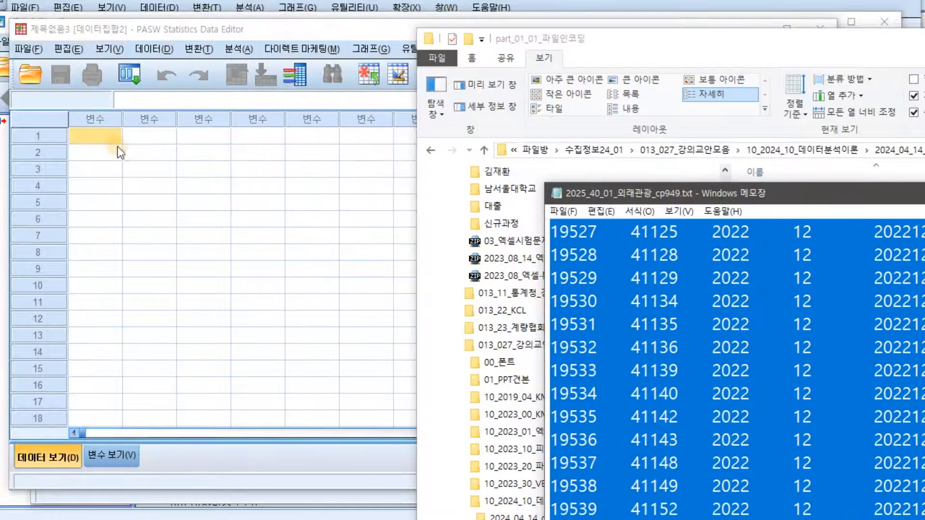
Try to paste the entire copied survey text into the first cell of the blank dataset.
{"action": "left_click", "coordinate": [106, 138]}
{"action": "right_click", "coordinate": [106, 139]}
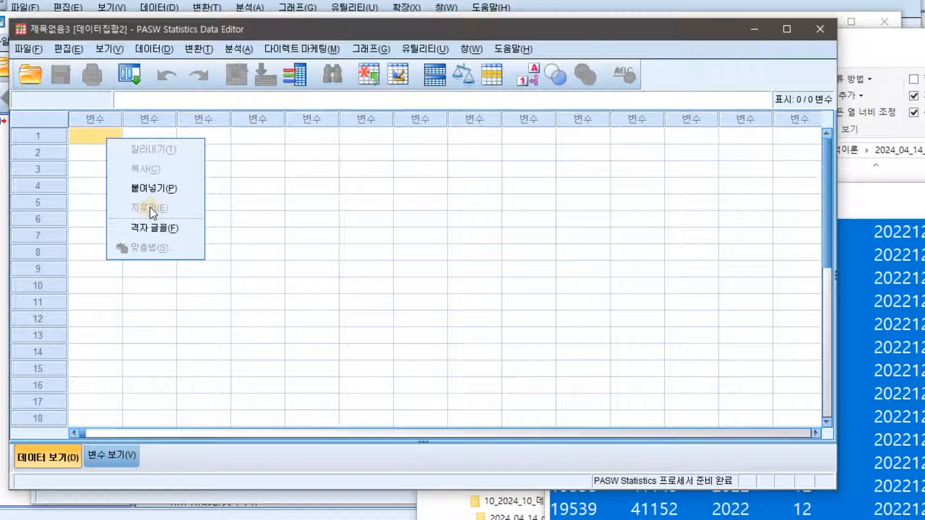
{"action": "left_click", "coordinate": [159, 194]}
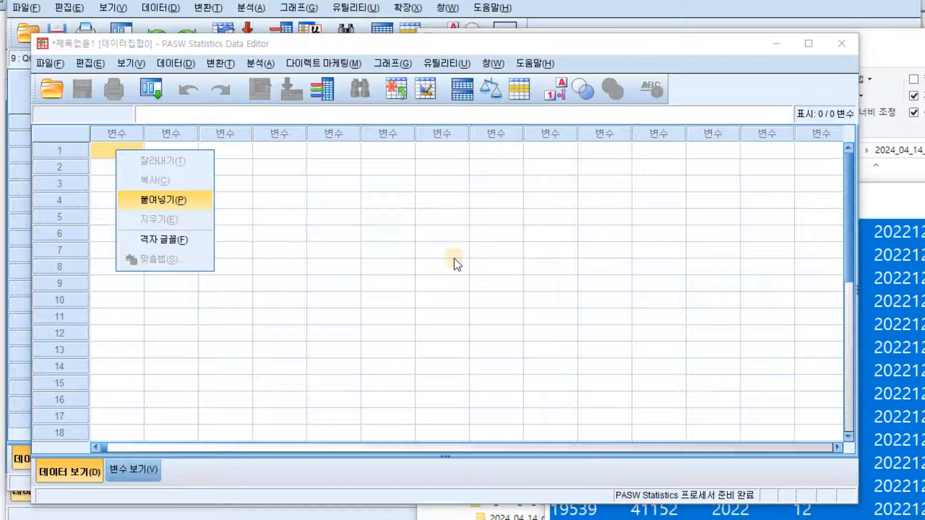
End the PASW Statistics 18 task in Task Manager and dismiss the data-opening dialog of the restarted program.
{"action": "key", "text": "ctrl+shift+Escape"}
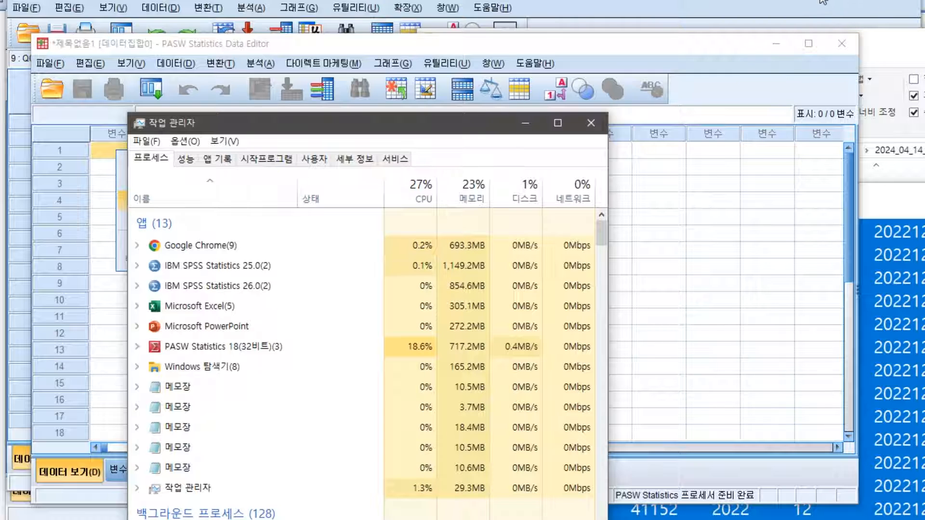
{"action": "left_click_drag", "start_coordinate": [474, 132], "coordinate": [571, 239]}
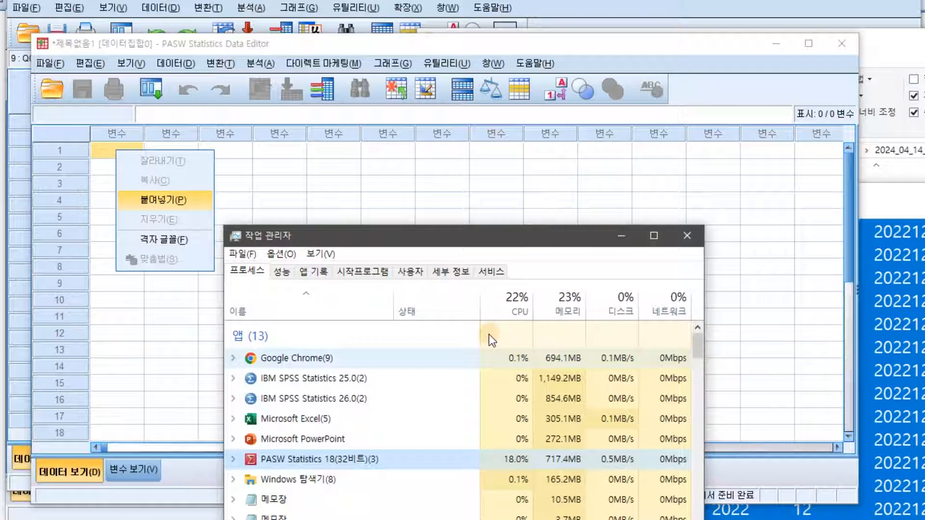
{"action": "left_click_drag", "start_coordinate": [480, 243], "coordinate": [363, 134]}
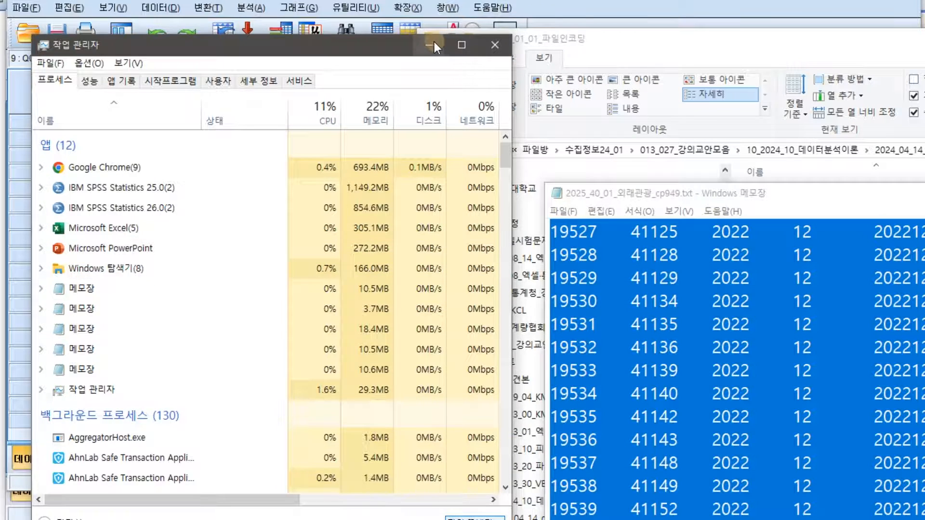
{"action": "left_click", "coordinate": [430, 45]}
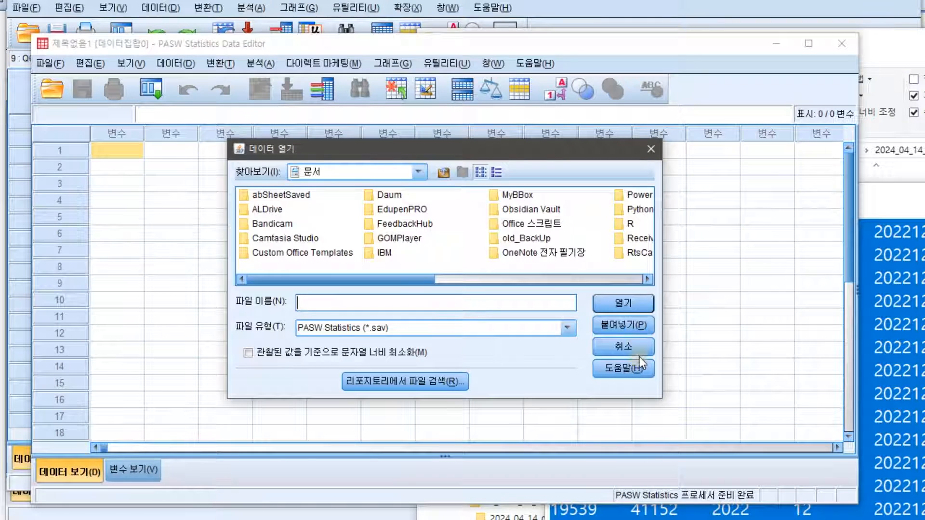
{"action": "left_click", "coordinate": [632, 346]}
Copy the Notepad text from the header row through the index of record 5 and paste it into the blank dataset's first cell.
{"action": "left_click", "coordinate": [771, 301]}
{"action": "left_click", "coordinate": [881, 204]}
{"action": "left_click_drag", "start_coordinate": [882, 205], "coordinate": [524, 104]}
{"action": "left_click_drag", "start_coordinate": [804, 511], "coordinate": [800, 111]}
{"action": "left_click_drag", "start_coordinate": [643, 103], "coordinate": [751, 105]}
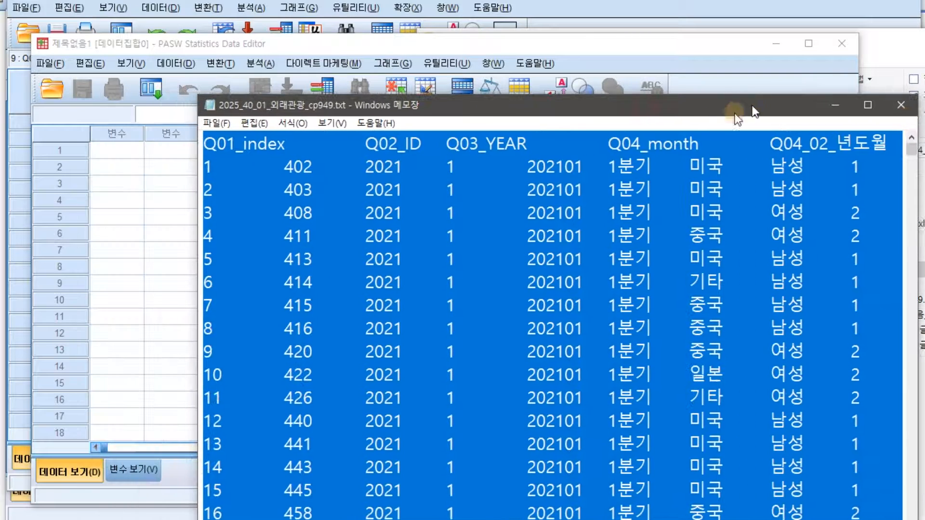
{"action": "left_click", "coordinate": [238, 215]}
{"action": "left_click_drag", "start_coordinate": [204, 141], "coordinate": [276, 258]}
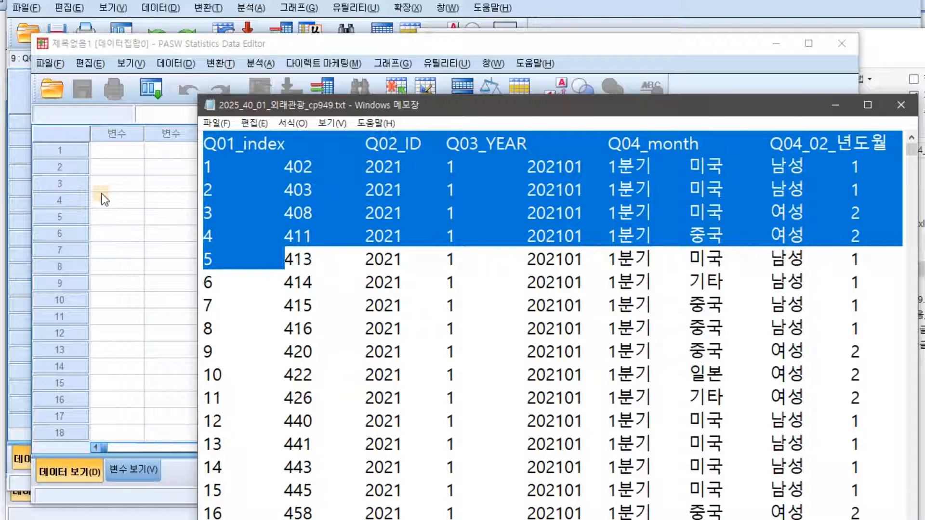
{"action": "left_click", "coordinate": [108, 152]}
{"action": "right_click", "coordinate": [117, 154]}
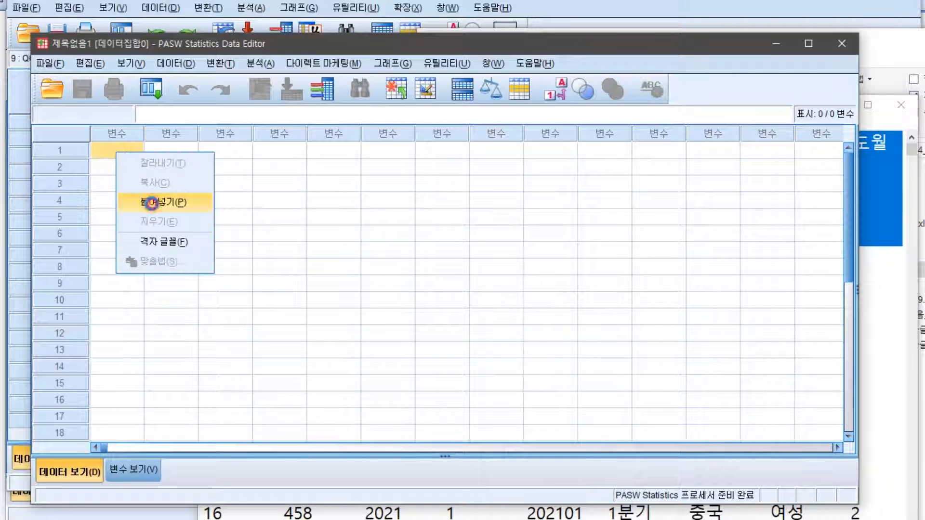
{"action": "left_click", "coordinate": [154, 202]}
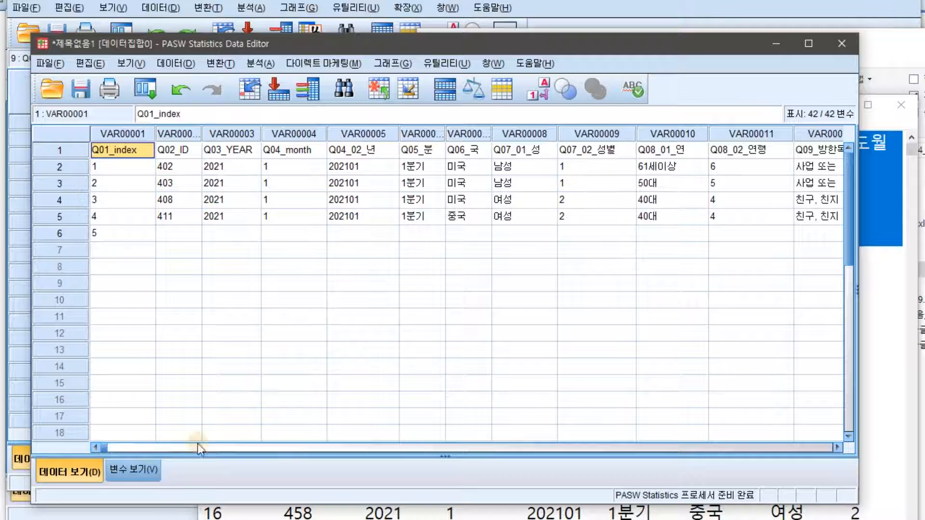
Examine the types and widths of the pasted variables and return to the data values.
{"action": "left_click", "coordinate": [133, 472]}
{"action": "scroll", "coordinate": [180, 409], "scroll_direction": "down", "scroll_amount": 4}
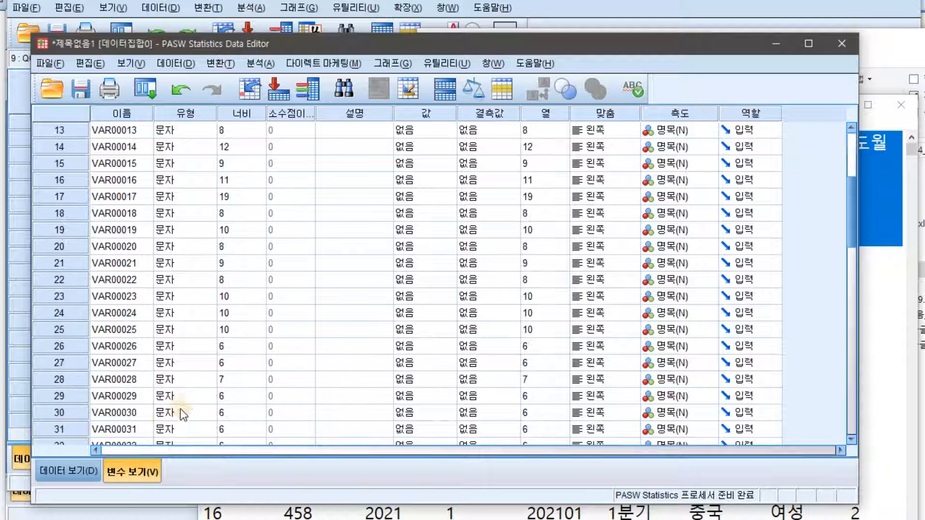
{"action": "left_click", "coordinate": [68, 472]}
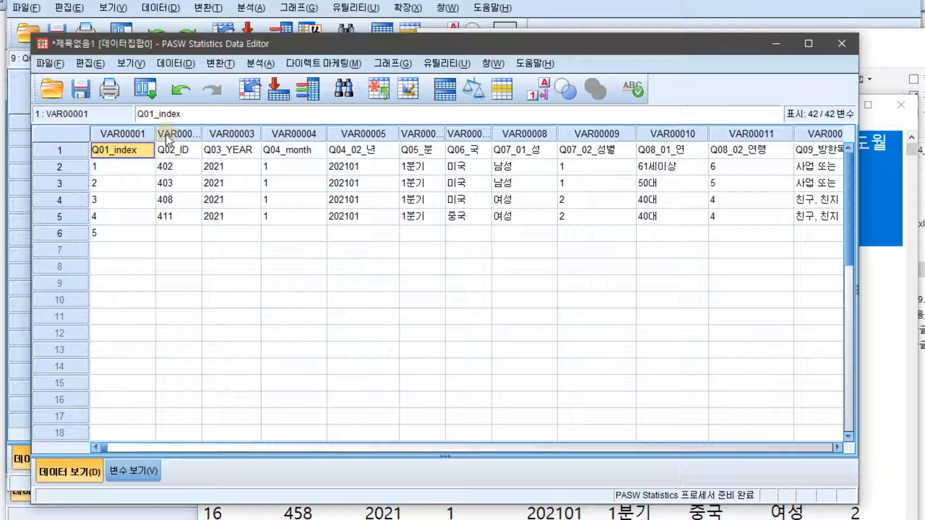
Copy the Notepad text from record 1 through the index of record 5, without the header, and paste it over the dataset's first cell.
{"action": "left_click", "coordinate": [884, 481]}
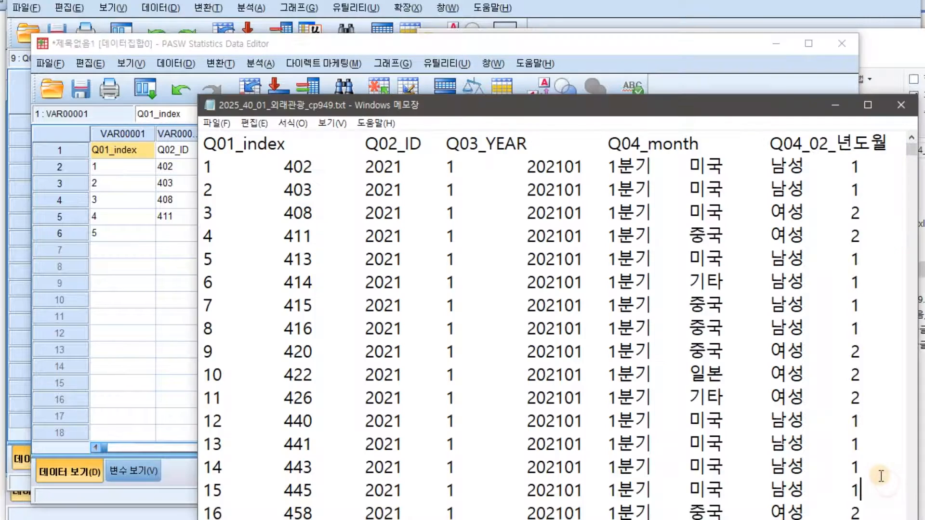
{"action": "left_click_drag", "start_coordinate": [203, 164], "coordinate": [252, 265]}
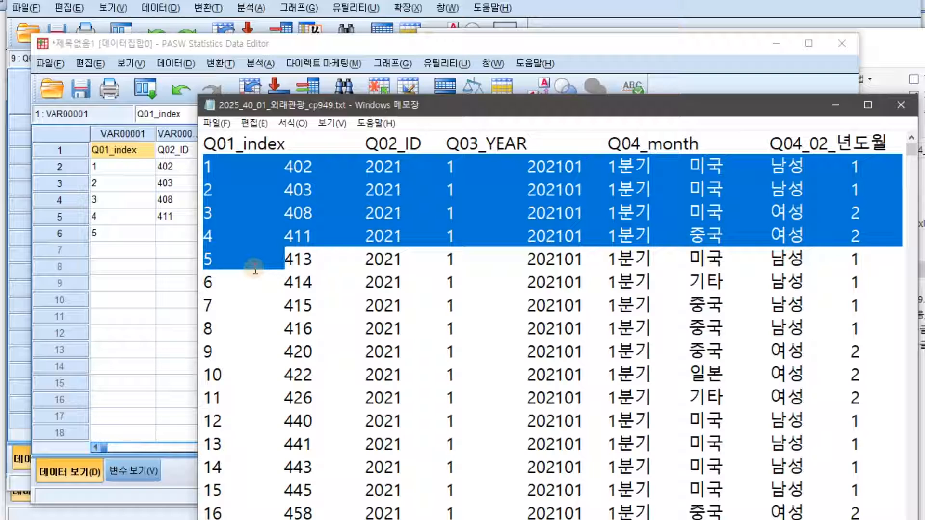
{"action": "left_click", "coordinate": [113, 189]}
{"action": "left_click", "coordinate": [114, 149]}
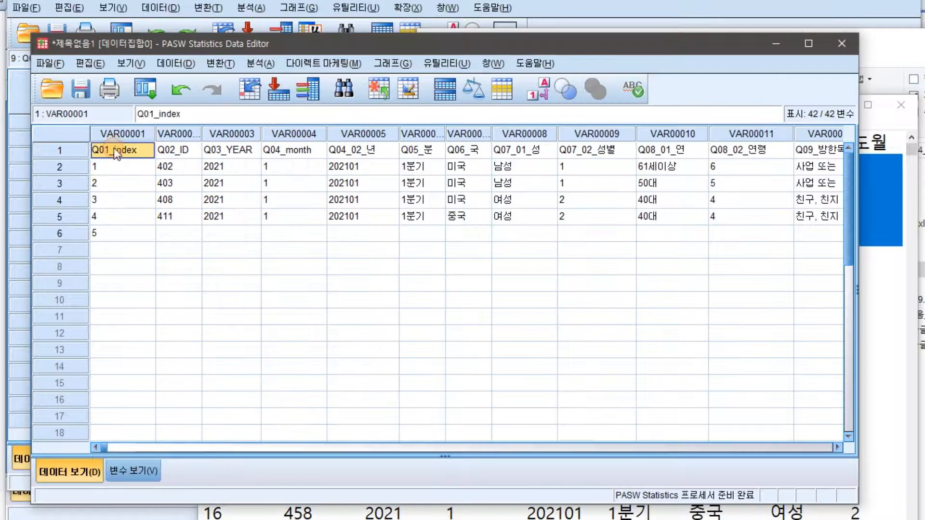
{"action": "right_click", "coordinate": [114, 149]}
{"action": "left_click", "coordinate": [143, 198]}
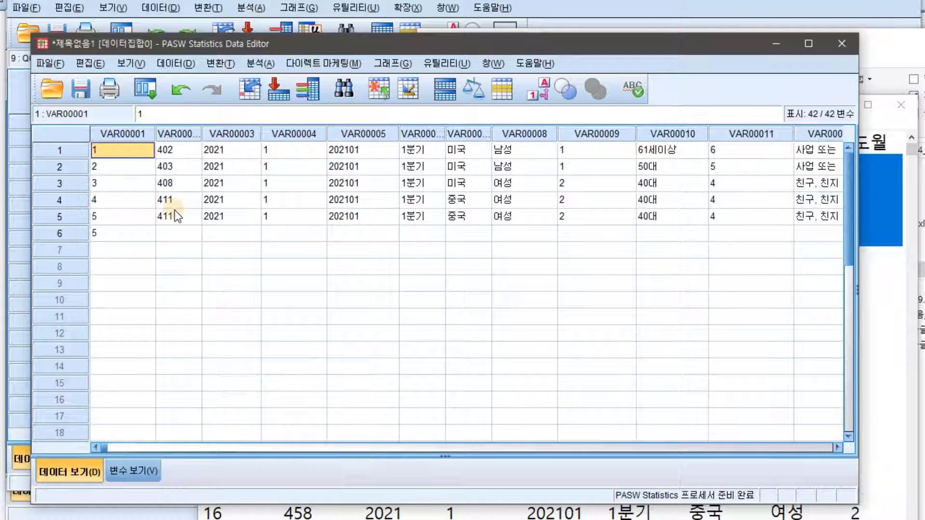
Check the types and widths of the variables after pasting without the header row, and return to the data values.
{"action": "left_click", "coordinate": [130, 470]}
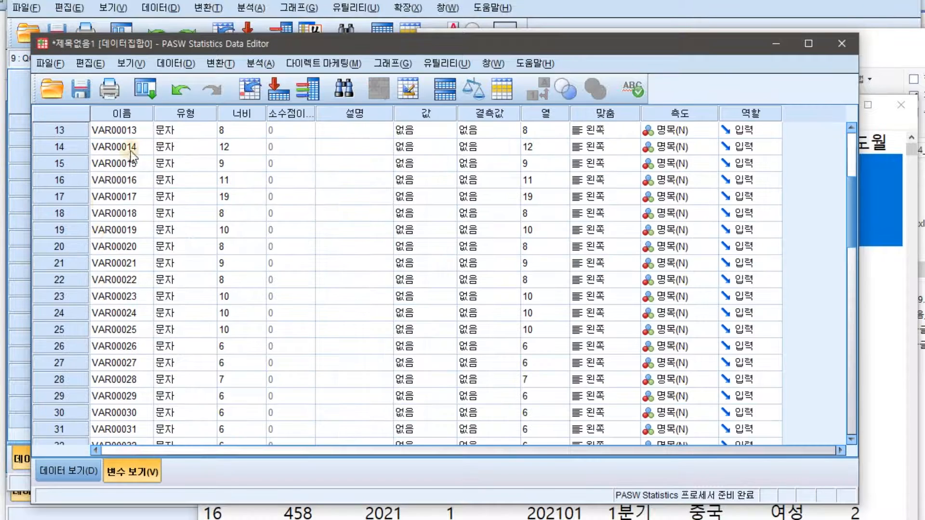
{"action": "scroll", "coordinate": [159, 145], "scroll_direction": "up", "scroll_amount": 4}
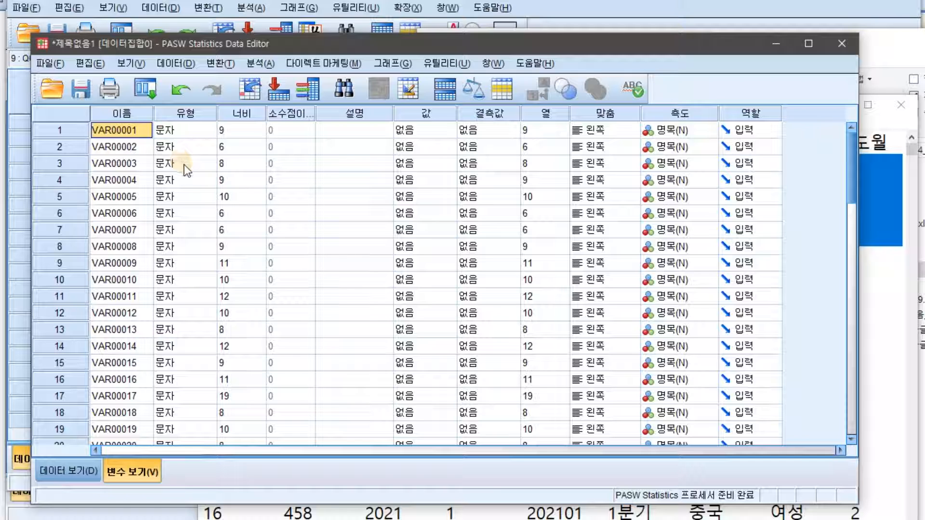
{"action": "left_click", "coordinate": [70, 472]}
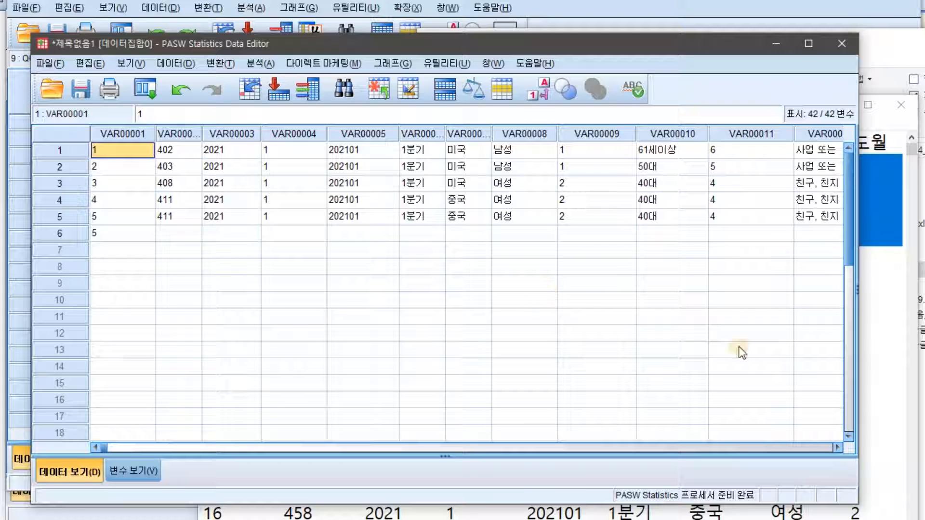
Bring the Notepad survey text forward and move its window around to compare the source records with the pasted data.
{"action": "left_click", "coordinate": [892, 357]}
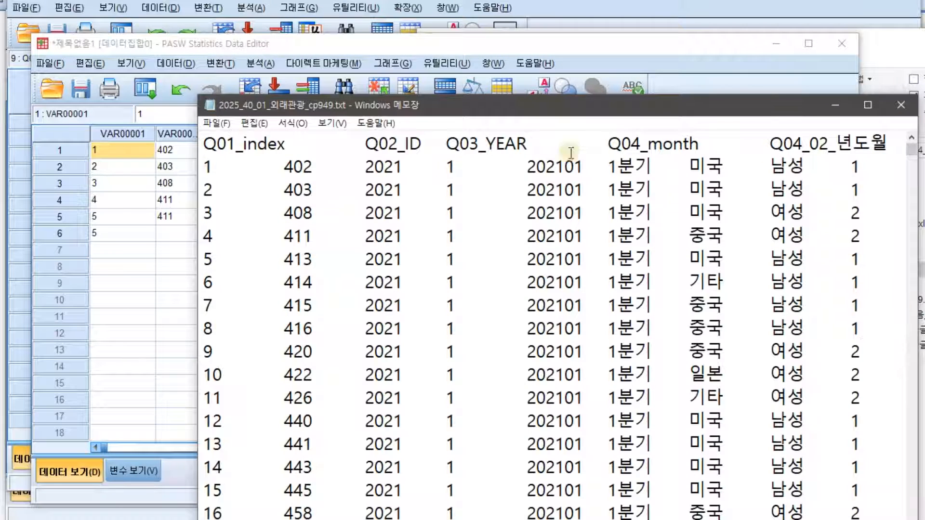
{"action": "left_click_drag", "start_coordinate": [580, 96], "coordinate": [410, 28]}
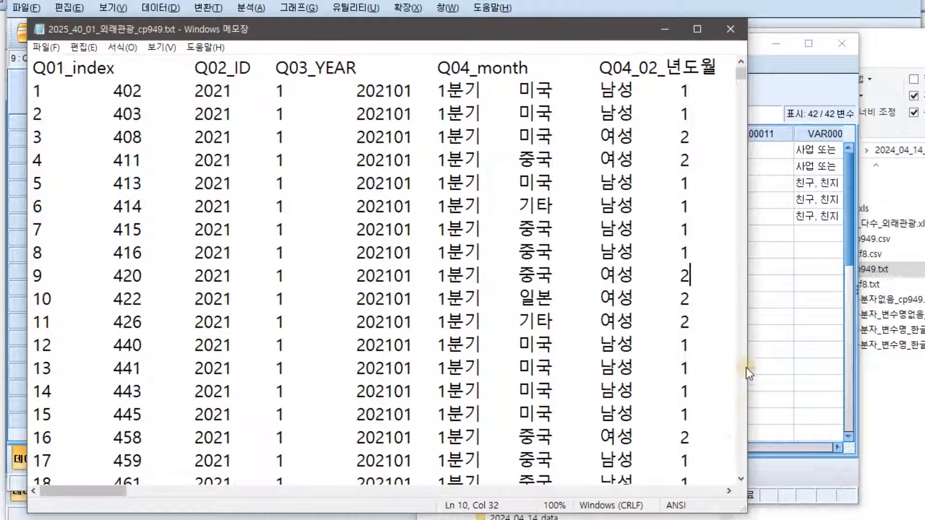
{"action": "left_click_drag", "start_coordinate": [347, 28], "coordinate": [916, 221]}
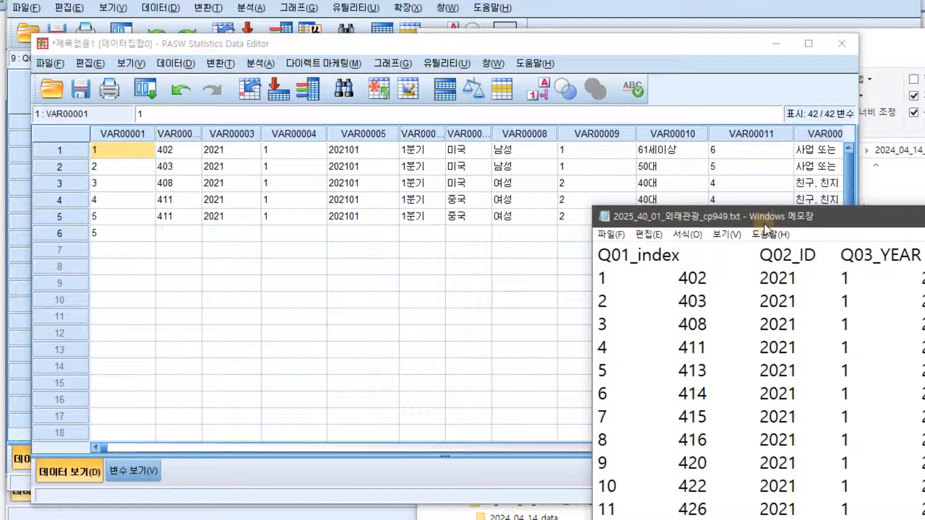
{"action": "left_click_drag", "start_coordinate": [765, 215], "coordinate": [285, 62]}
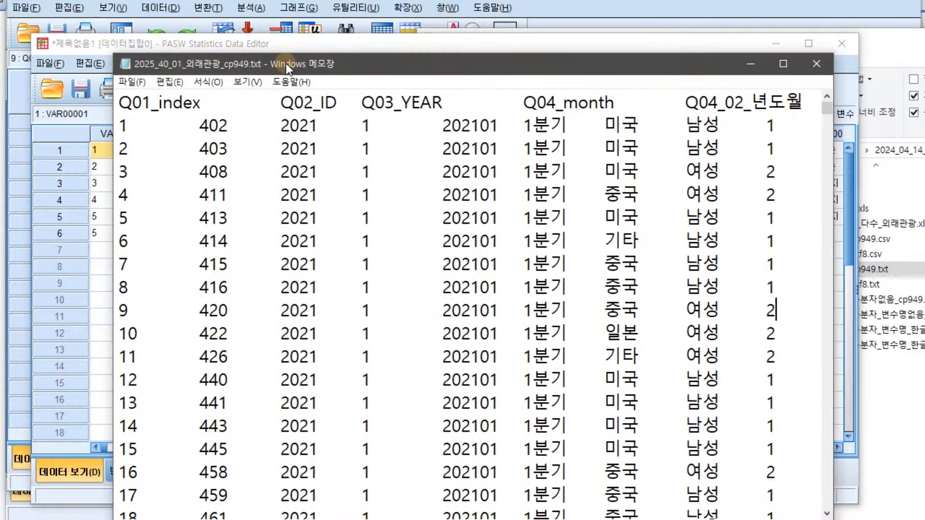
{"action": "left_click_drag", "start_coordinate": [285, 63], "coordinate": [722, 362]}
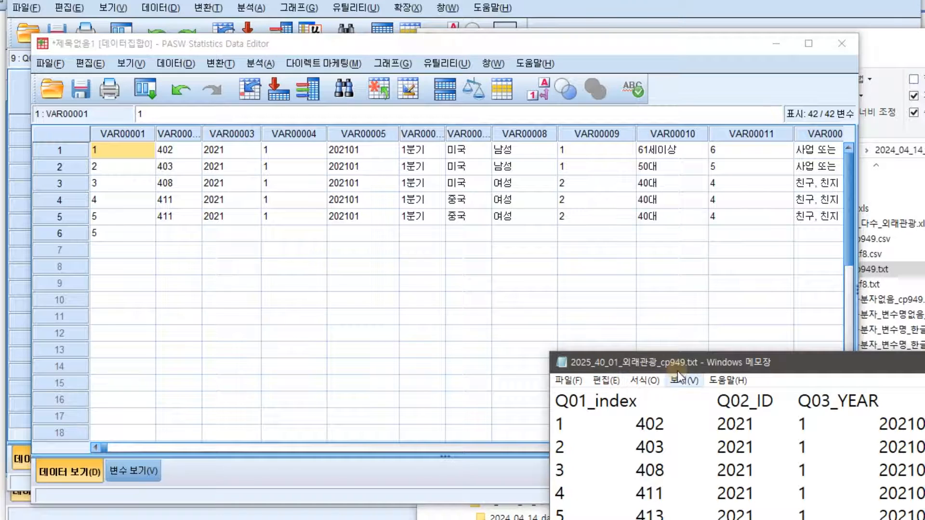
{"action": "left_click_drag", "start_coordinate": [678, 371], "coordinate": [438, 193]}
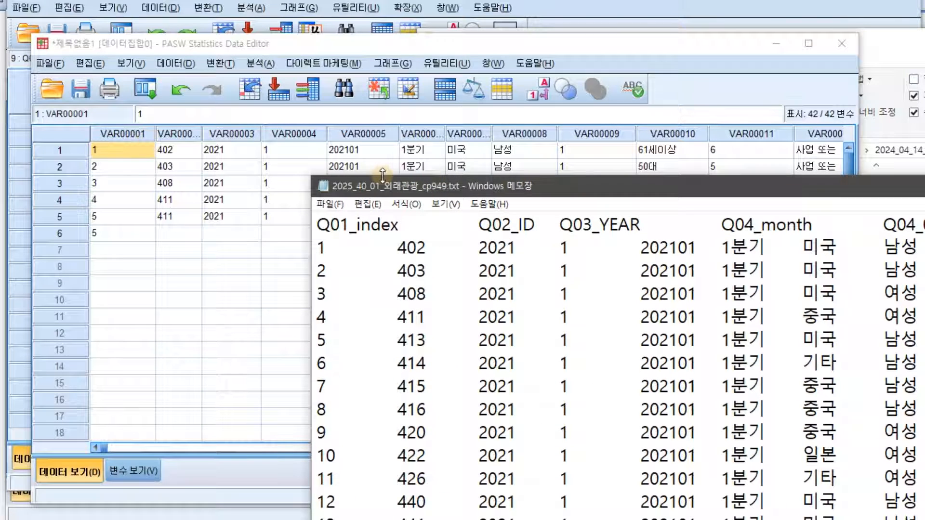